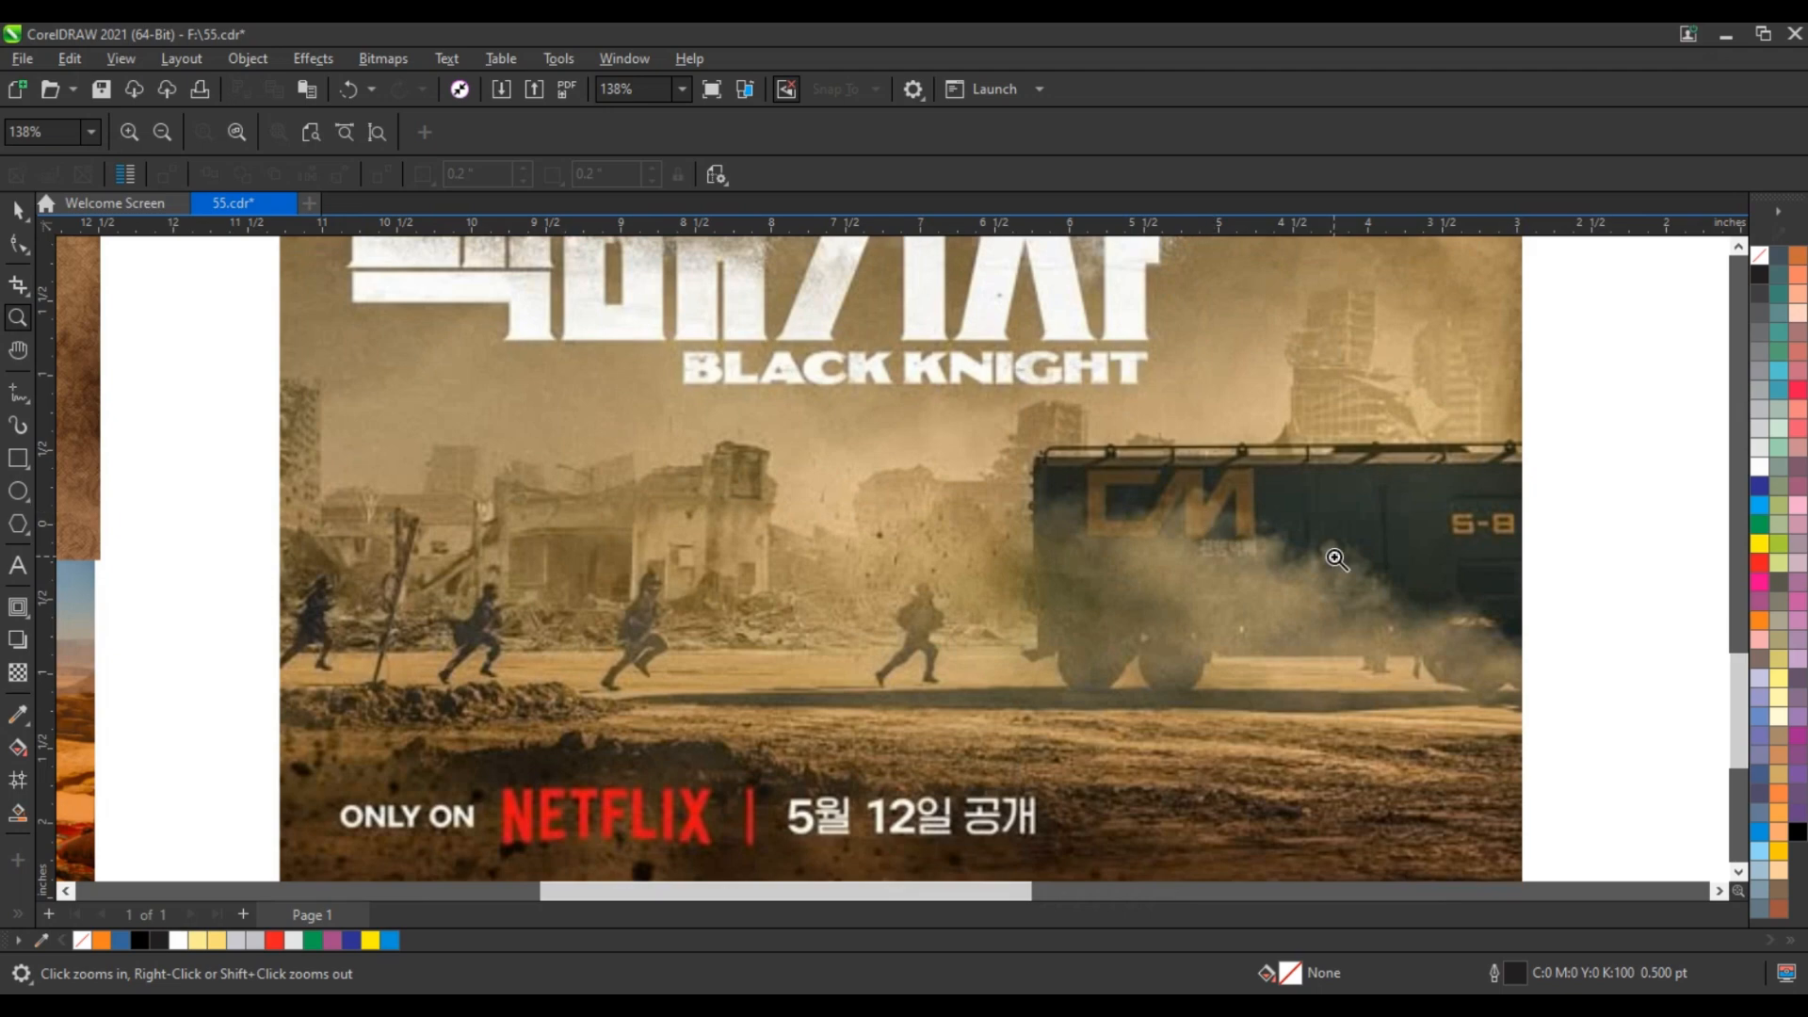
Step: Move the whole group of source photos farther from the Black Knight poster to clear a blank working area between them
{"action": "scroll", "coordinate": [1336, 558], "scroll_direction": "down", "scroll_amount": 5}
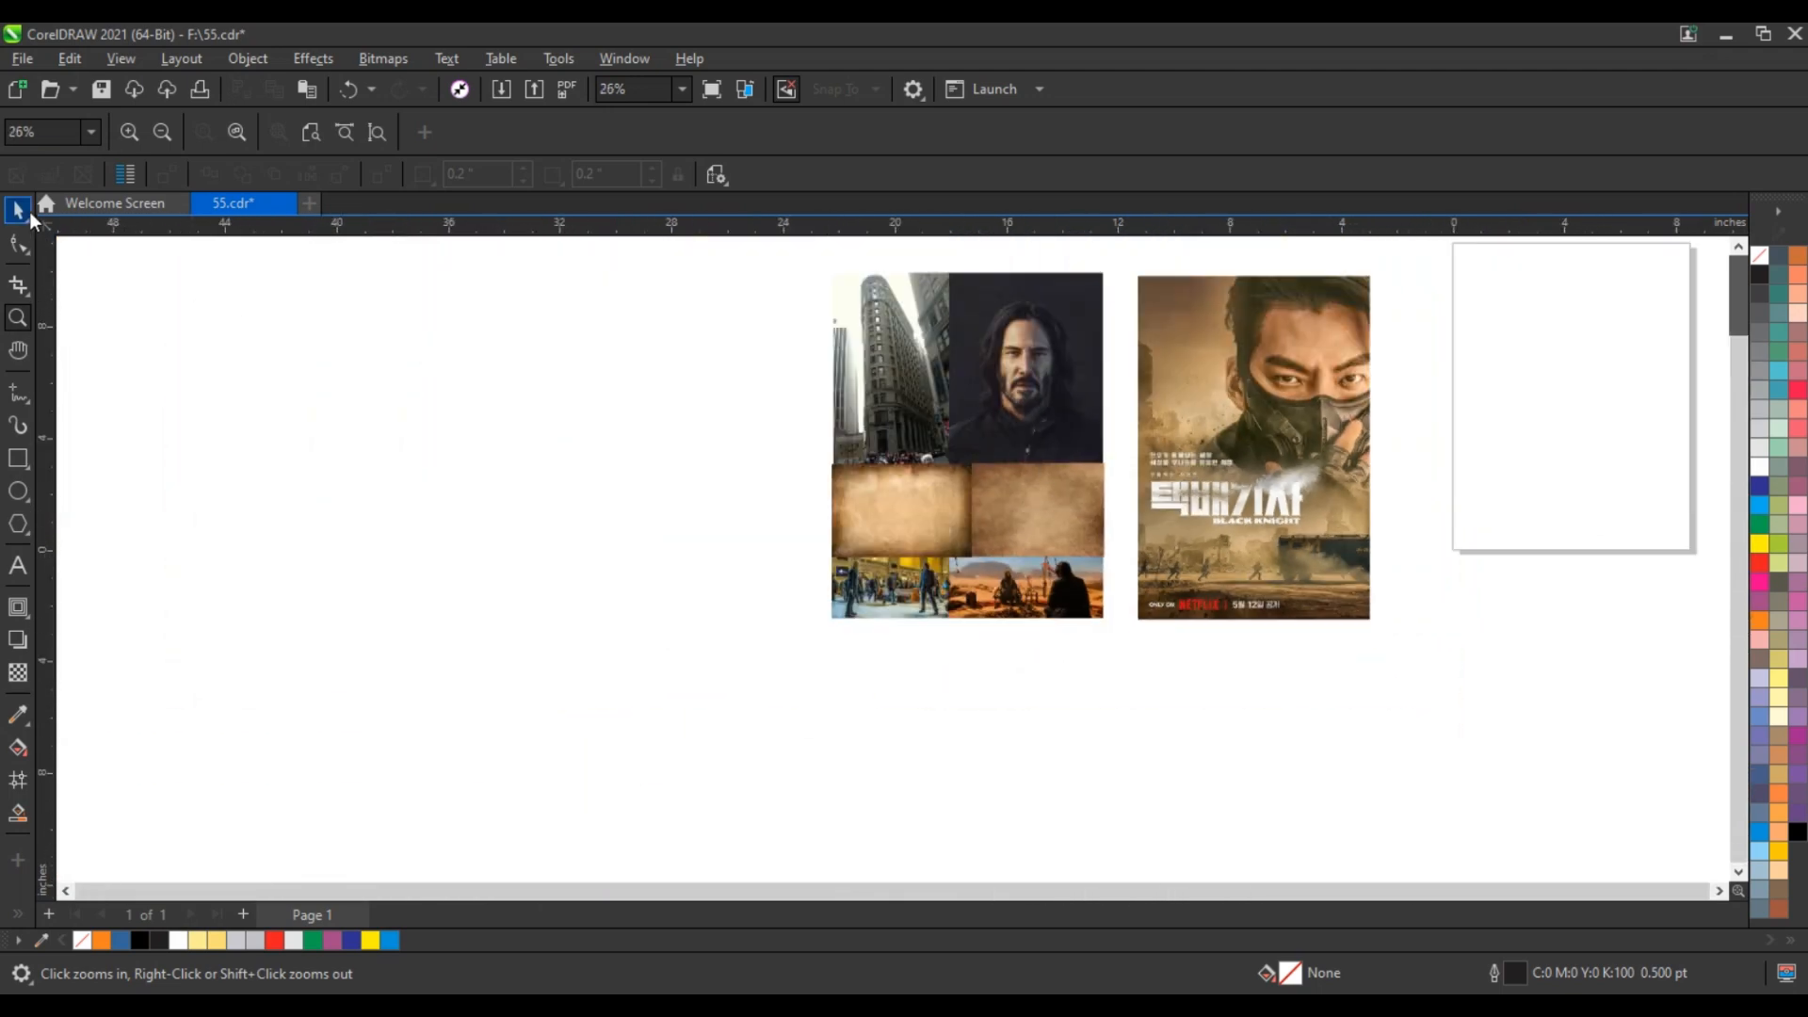
{"action": "left_click", "coordinate": [28, 216]}
{"action": "left_click_drag", "start_coordinate": [1107, 623], "coordinate": [1092, 625]}
{"action": "left_click_drag", "start_coordinate": [1017, 505], "coordinate": [646, 504]}
{"action": "key", "text": "Escape"}
Step: Pull the lighter parchment texture out of the photo group into the blank area and rotate it to 270 degrees, making it portrait-oriented
{"action": "left_click", "coordinate": [17, 317]}
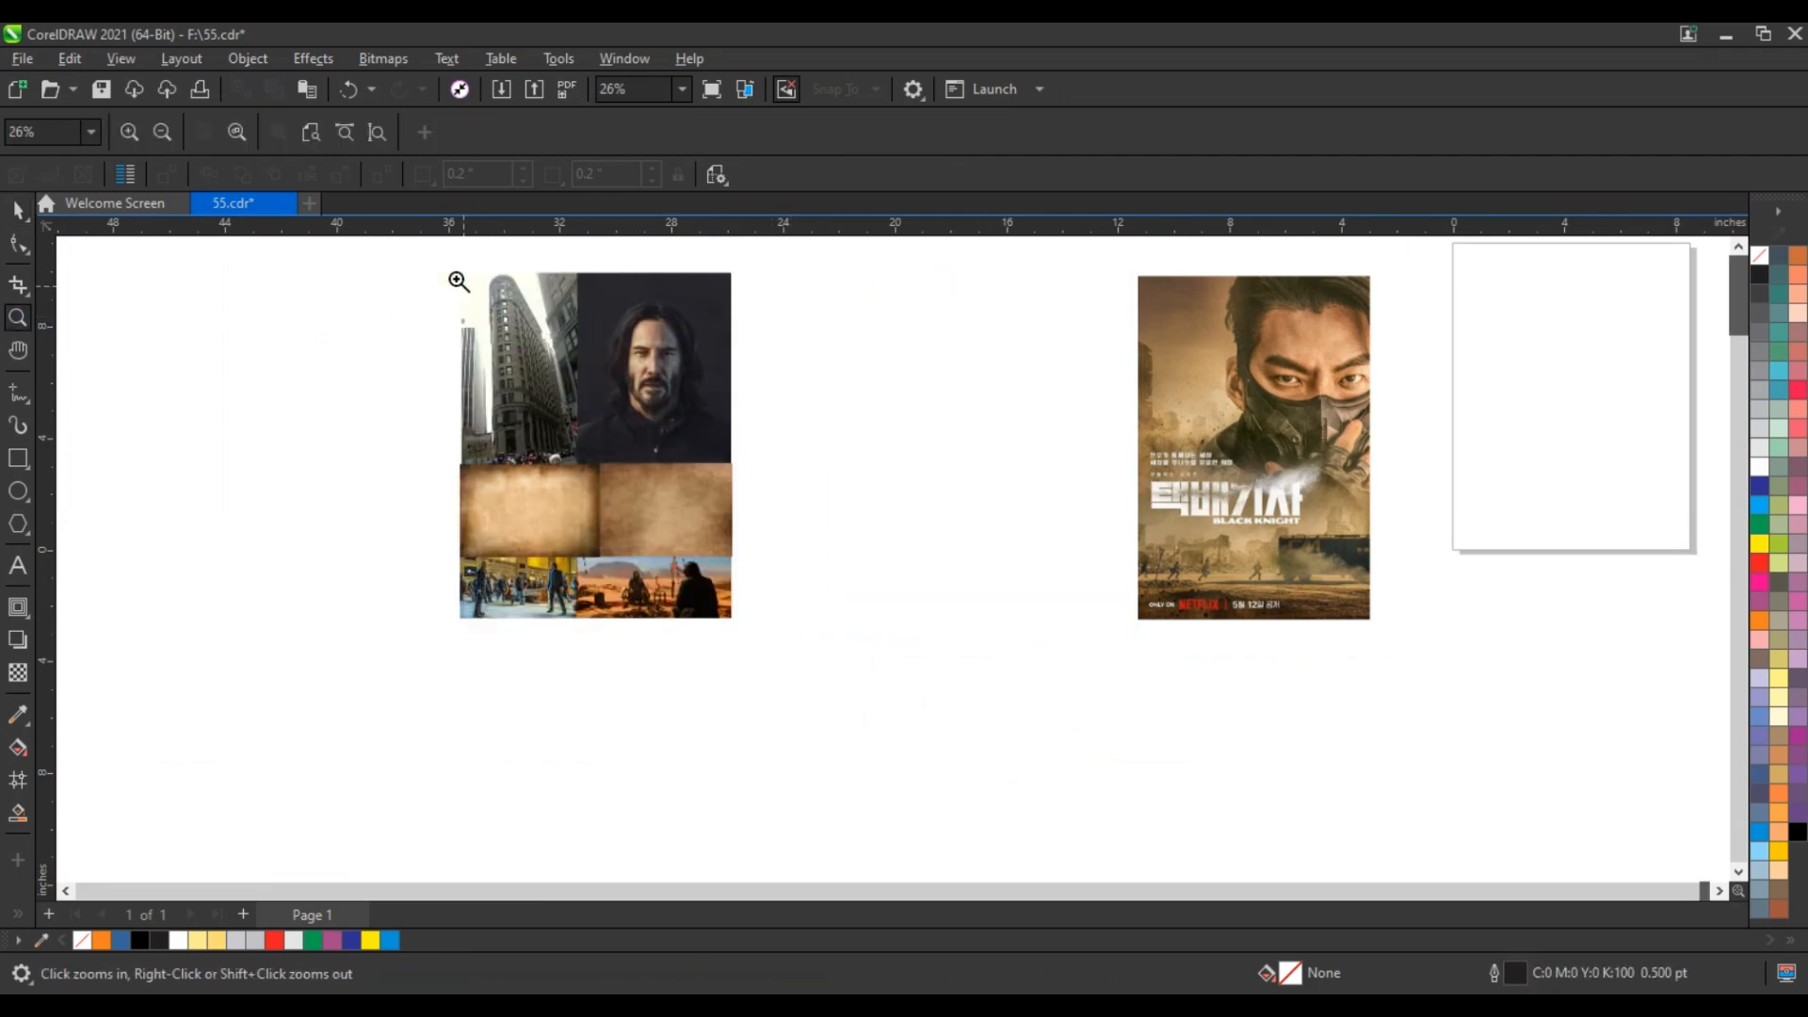
{"action": "left_click_drag", "start_coordinate": [455, 277], "coordinate": [1384, 611]}
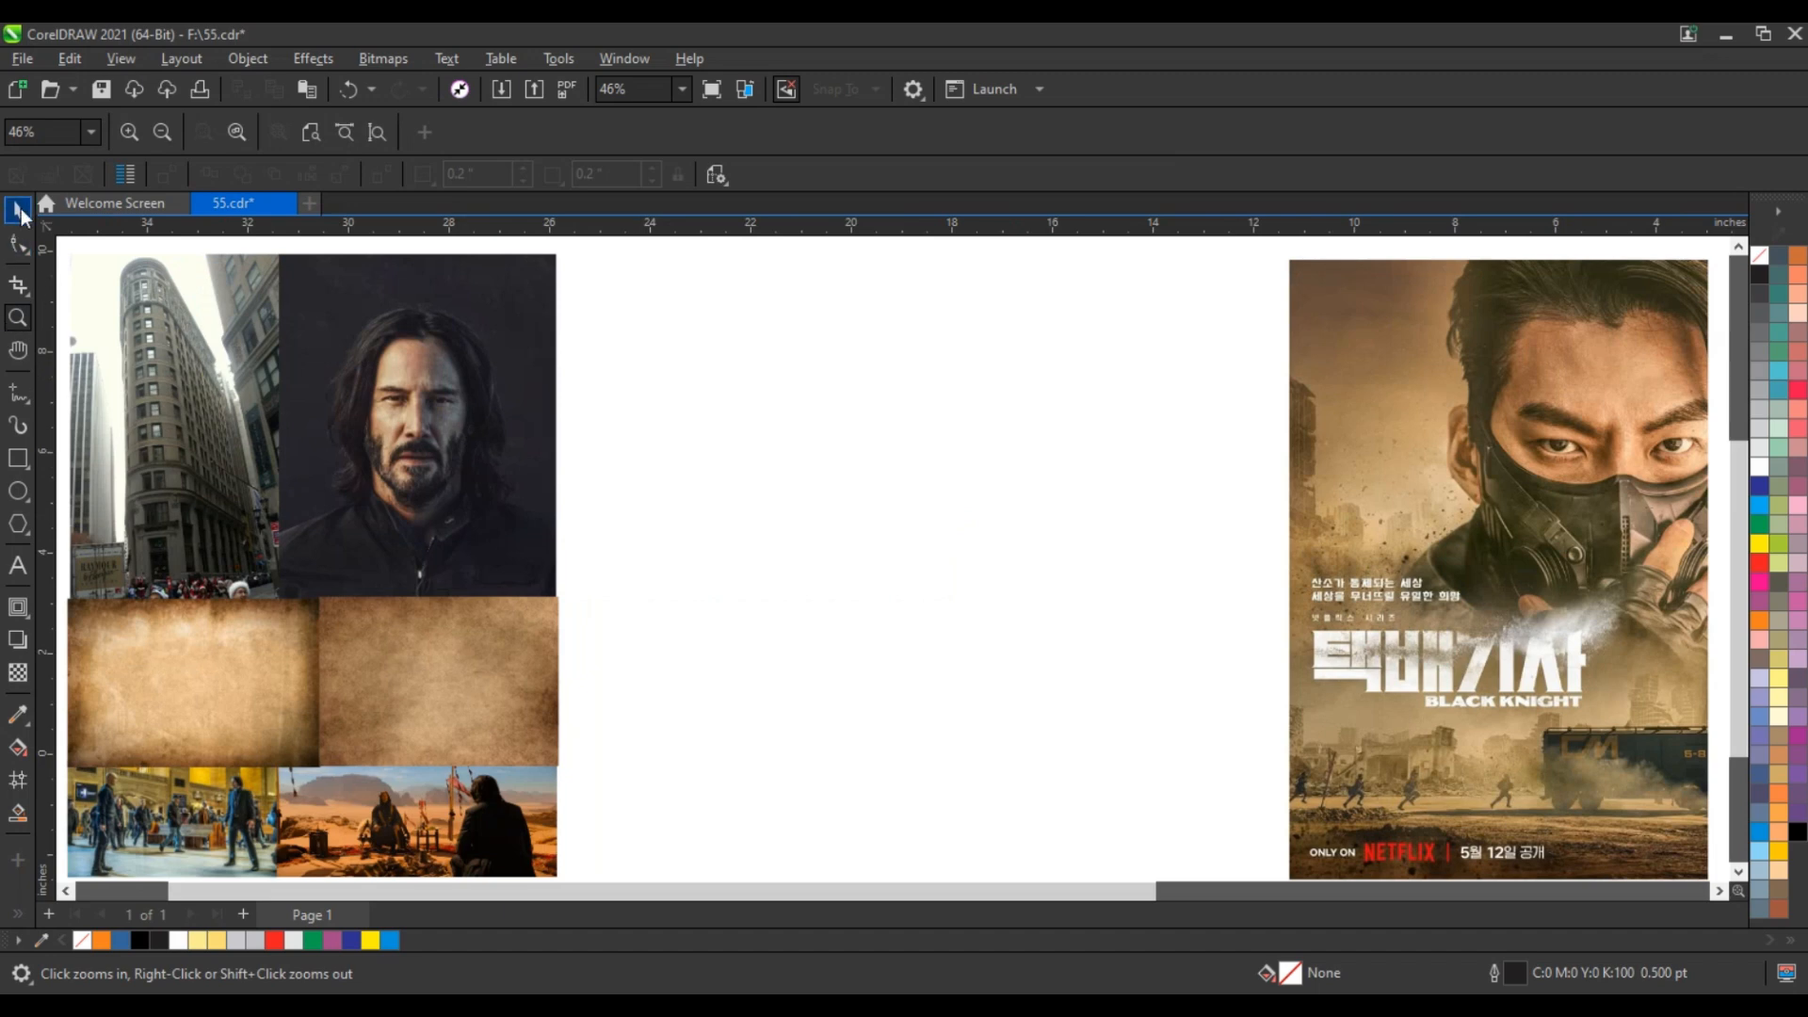
{"action": "left_click", "coordinate": [19, 211]}
{"action": "left_click_drag", "start_coordinate": [249, 680], "coordinate": [963, 633]}
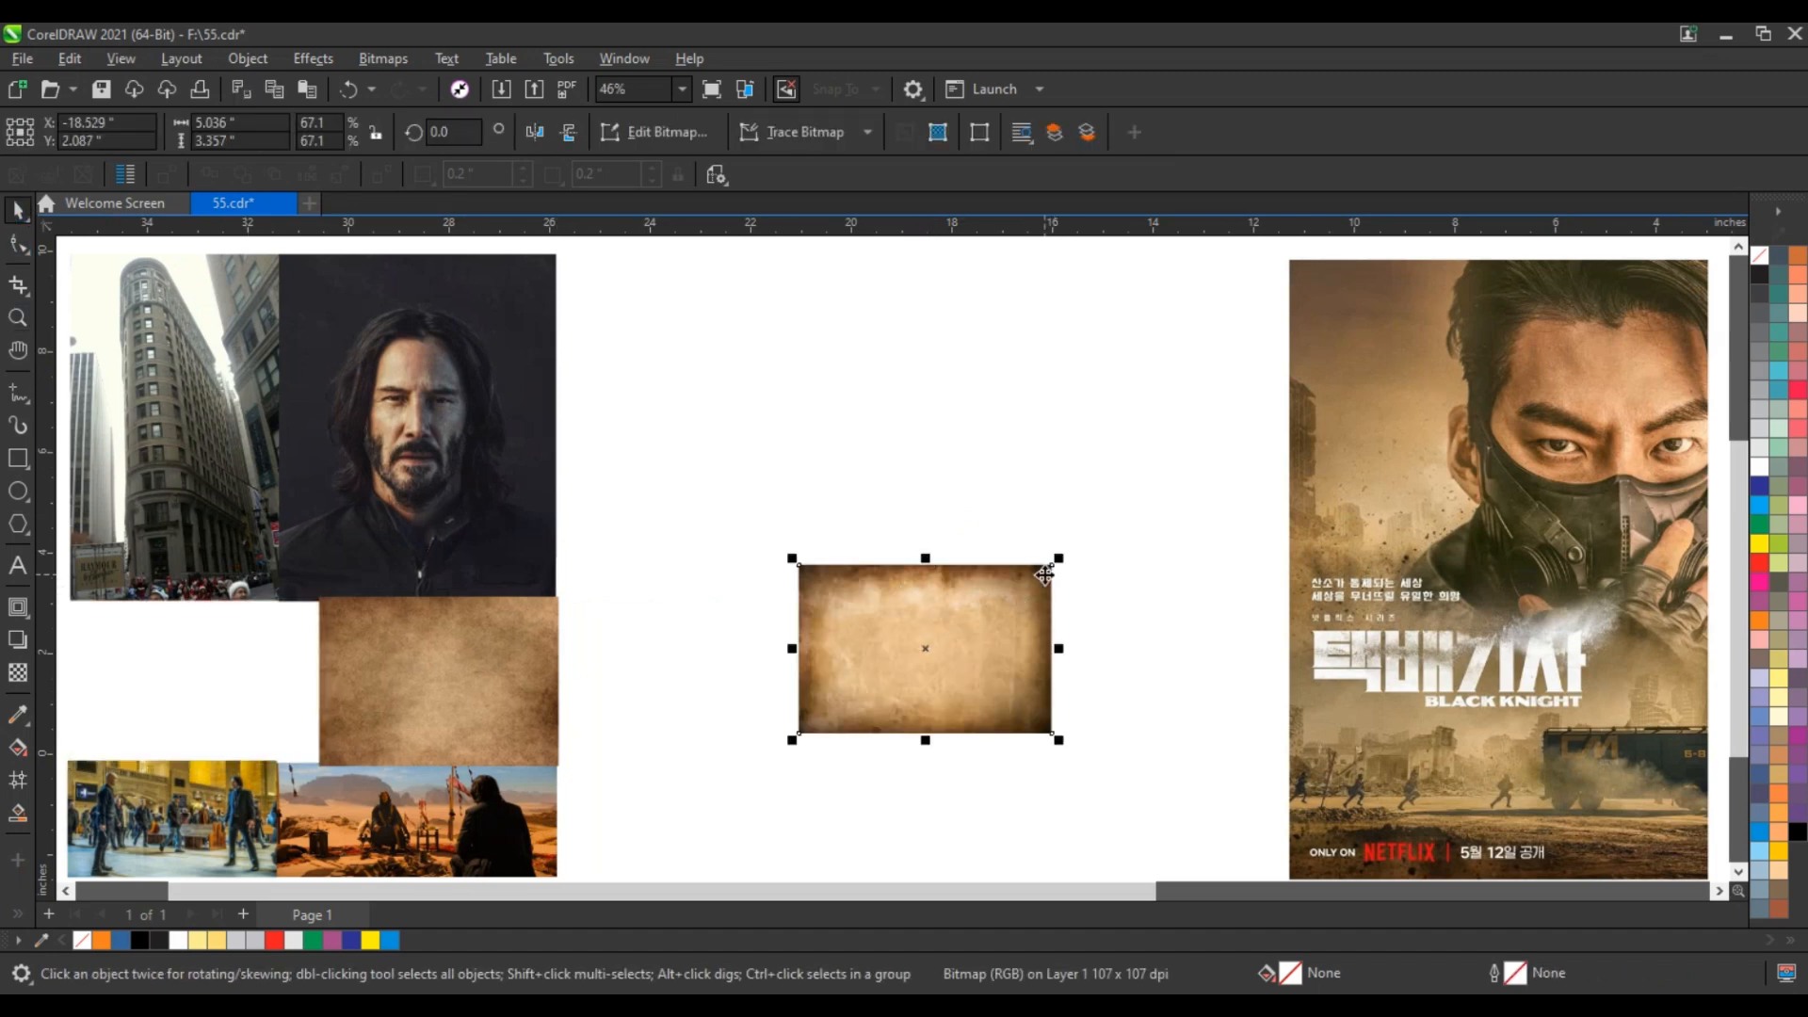
{"action": "left_click", "coordinate": [1044, 575]}
{"action": "left_click_drag", "start_coordinate": [1073, 560], "coordinate": [972, 719]}
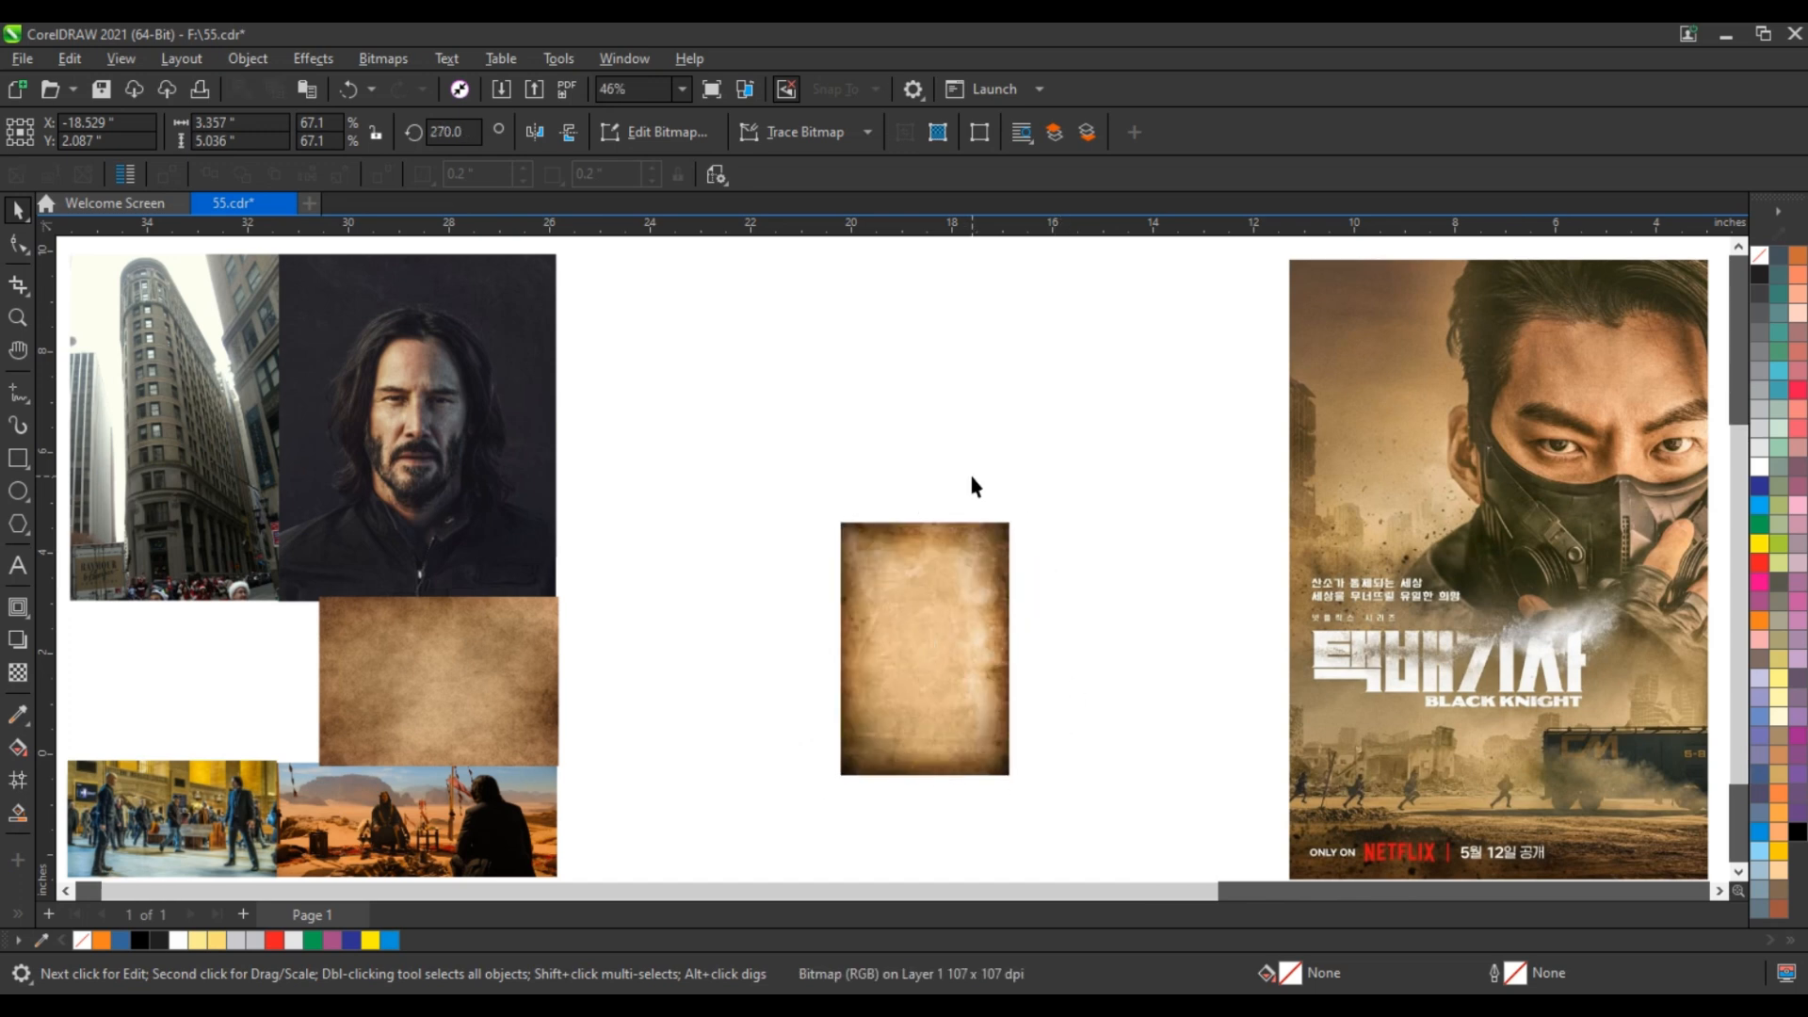
Step: Enlarge the parchment to about 8.83 by 13.24 inches and position it between the source photos and the reference poster
{"action": "scroll", "coordinate": [973, 484], "scroll_direction": "down", "scroll_amount": 1}
{"action": "left_click_drag", "start_coordinate": [1016, 518], "coordinate": [1181, 339]}
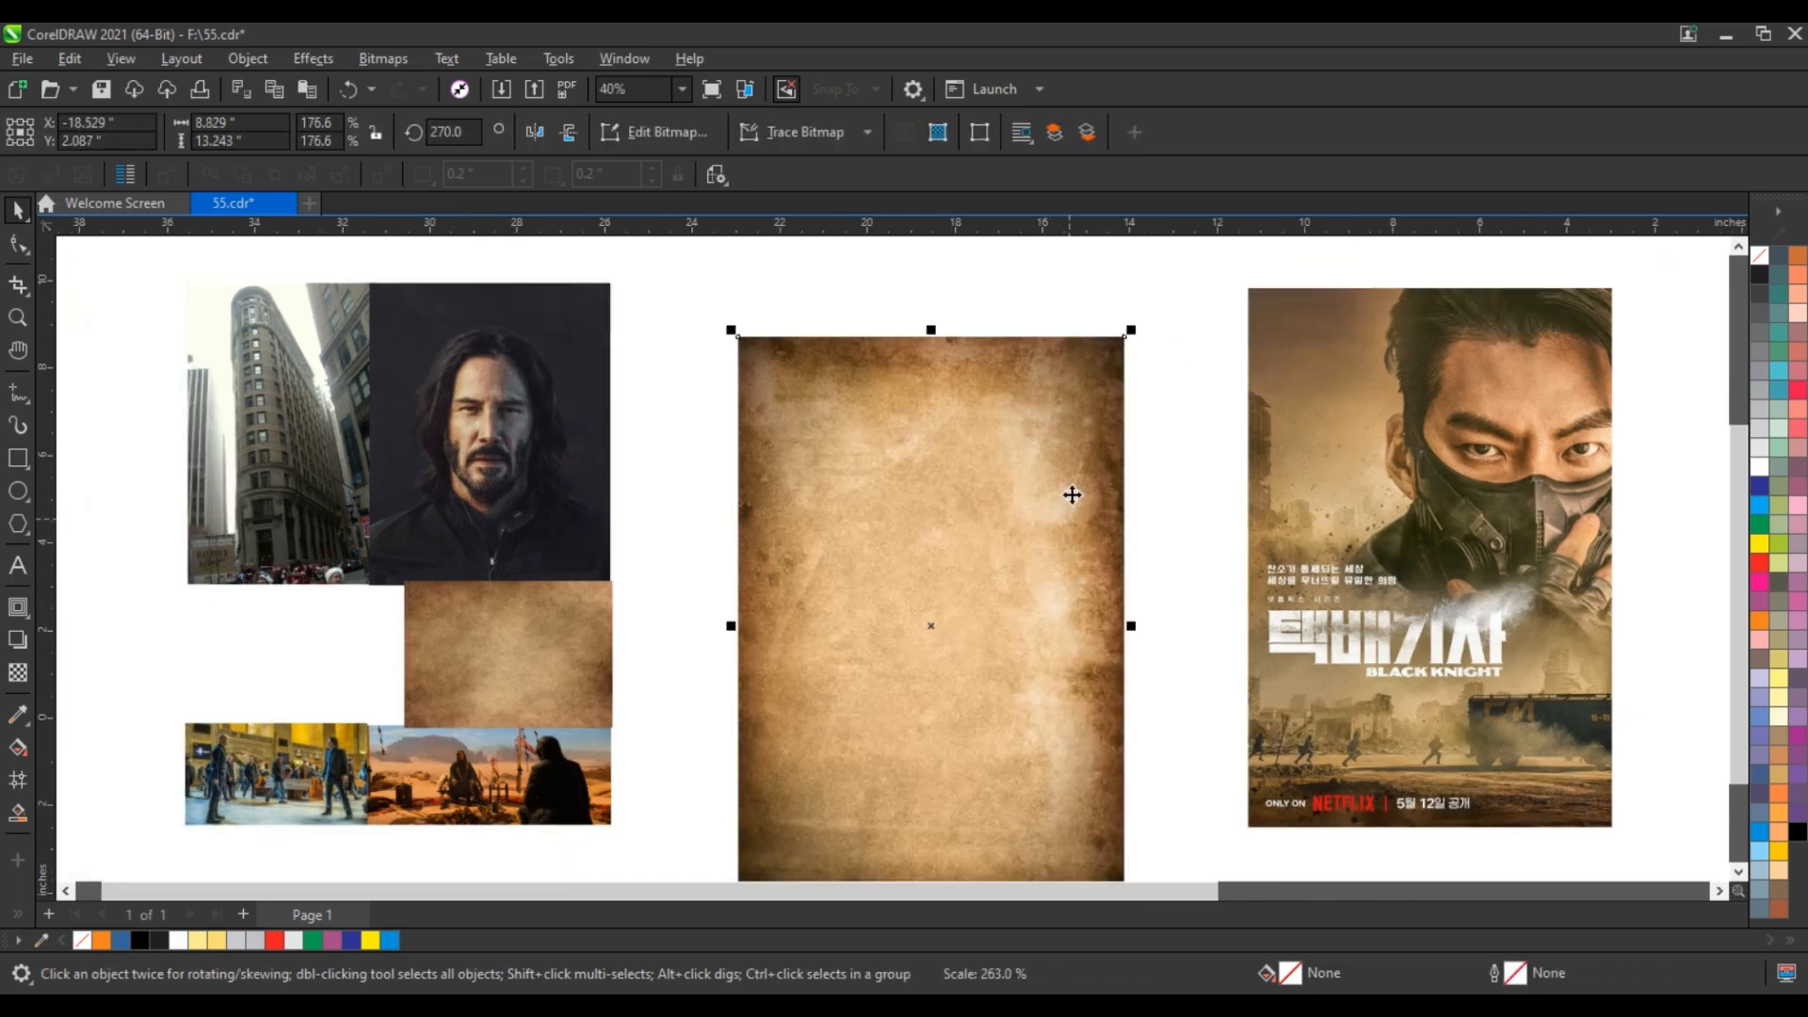
{"action": "left_click_drag", "start_coordinate": [1071, 495], "coordinate": [1090, 430]}
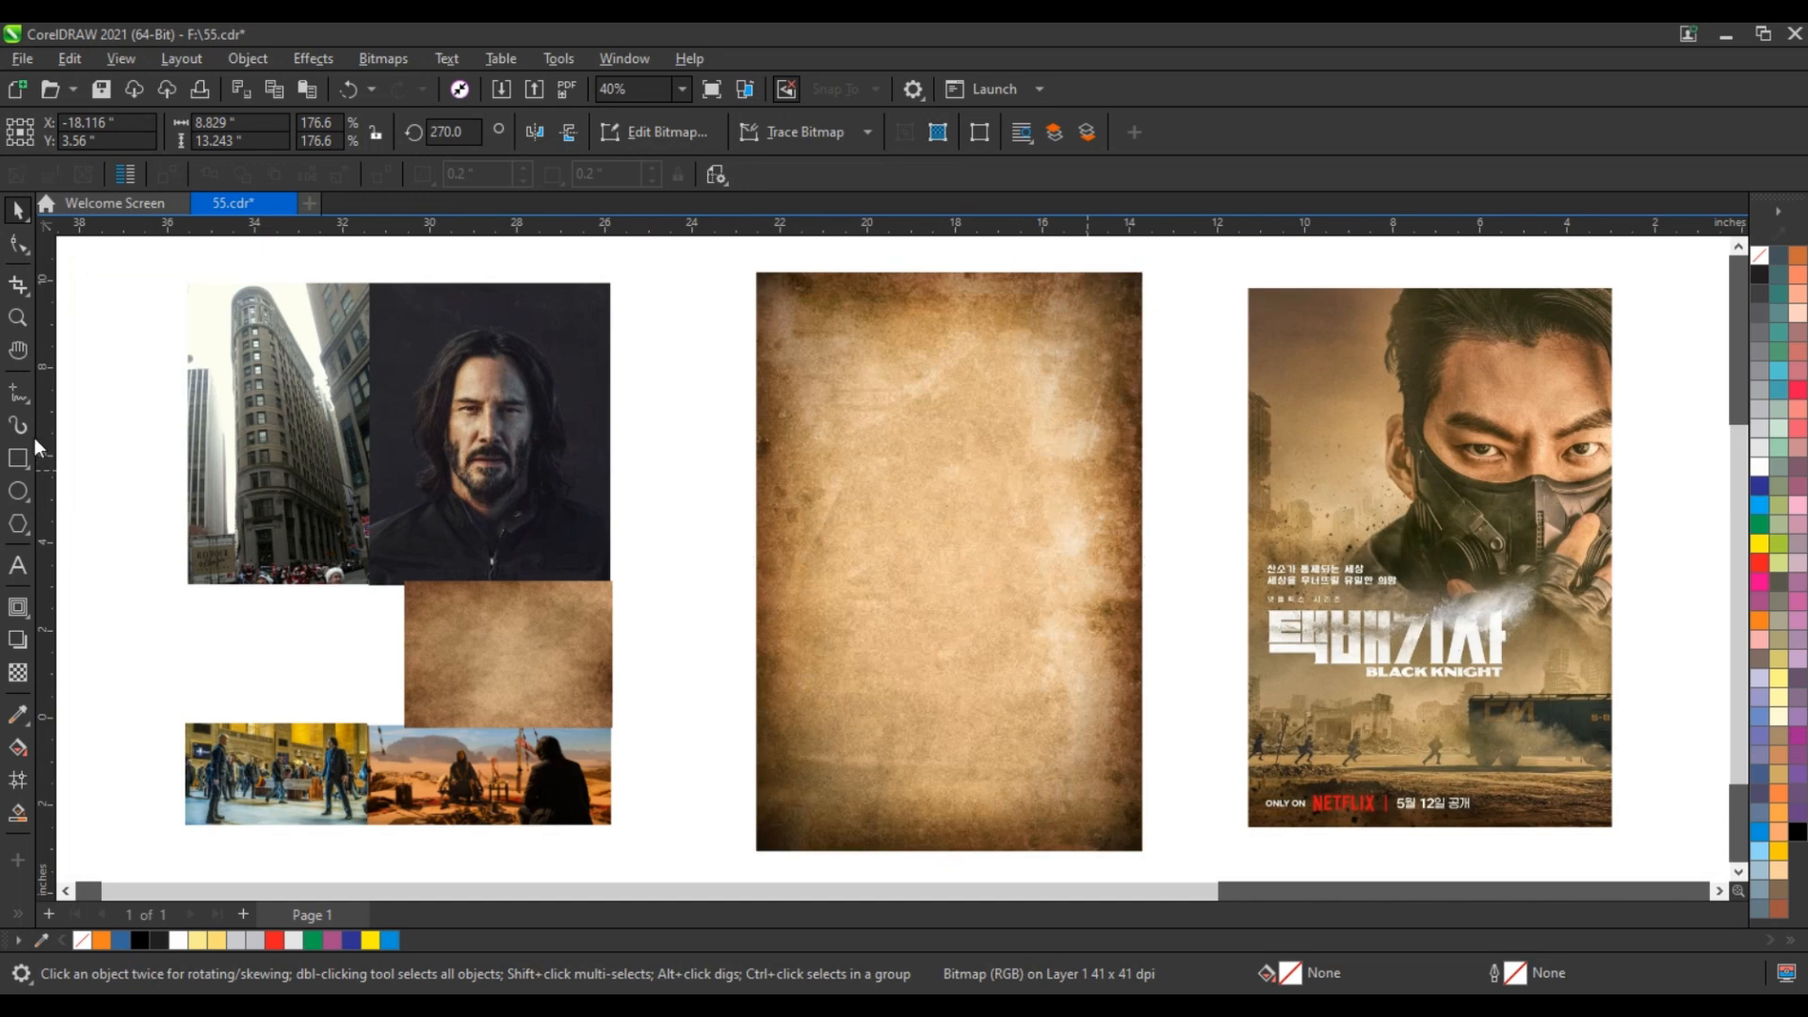
Step: Draw a rectangle about 8.63 by 12.94 inches over the parchment, just inside its edges, and give it a white outline
{"action": "left_click", "coordinate": [18, 459]}
{"action": "left_click_drag", "start_coordinate": [761, 279], "coordinate": [1142, 811]}
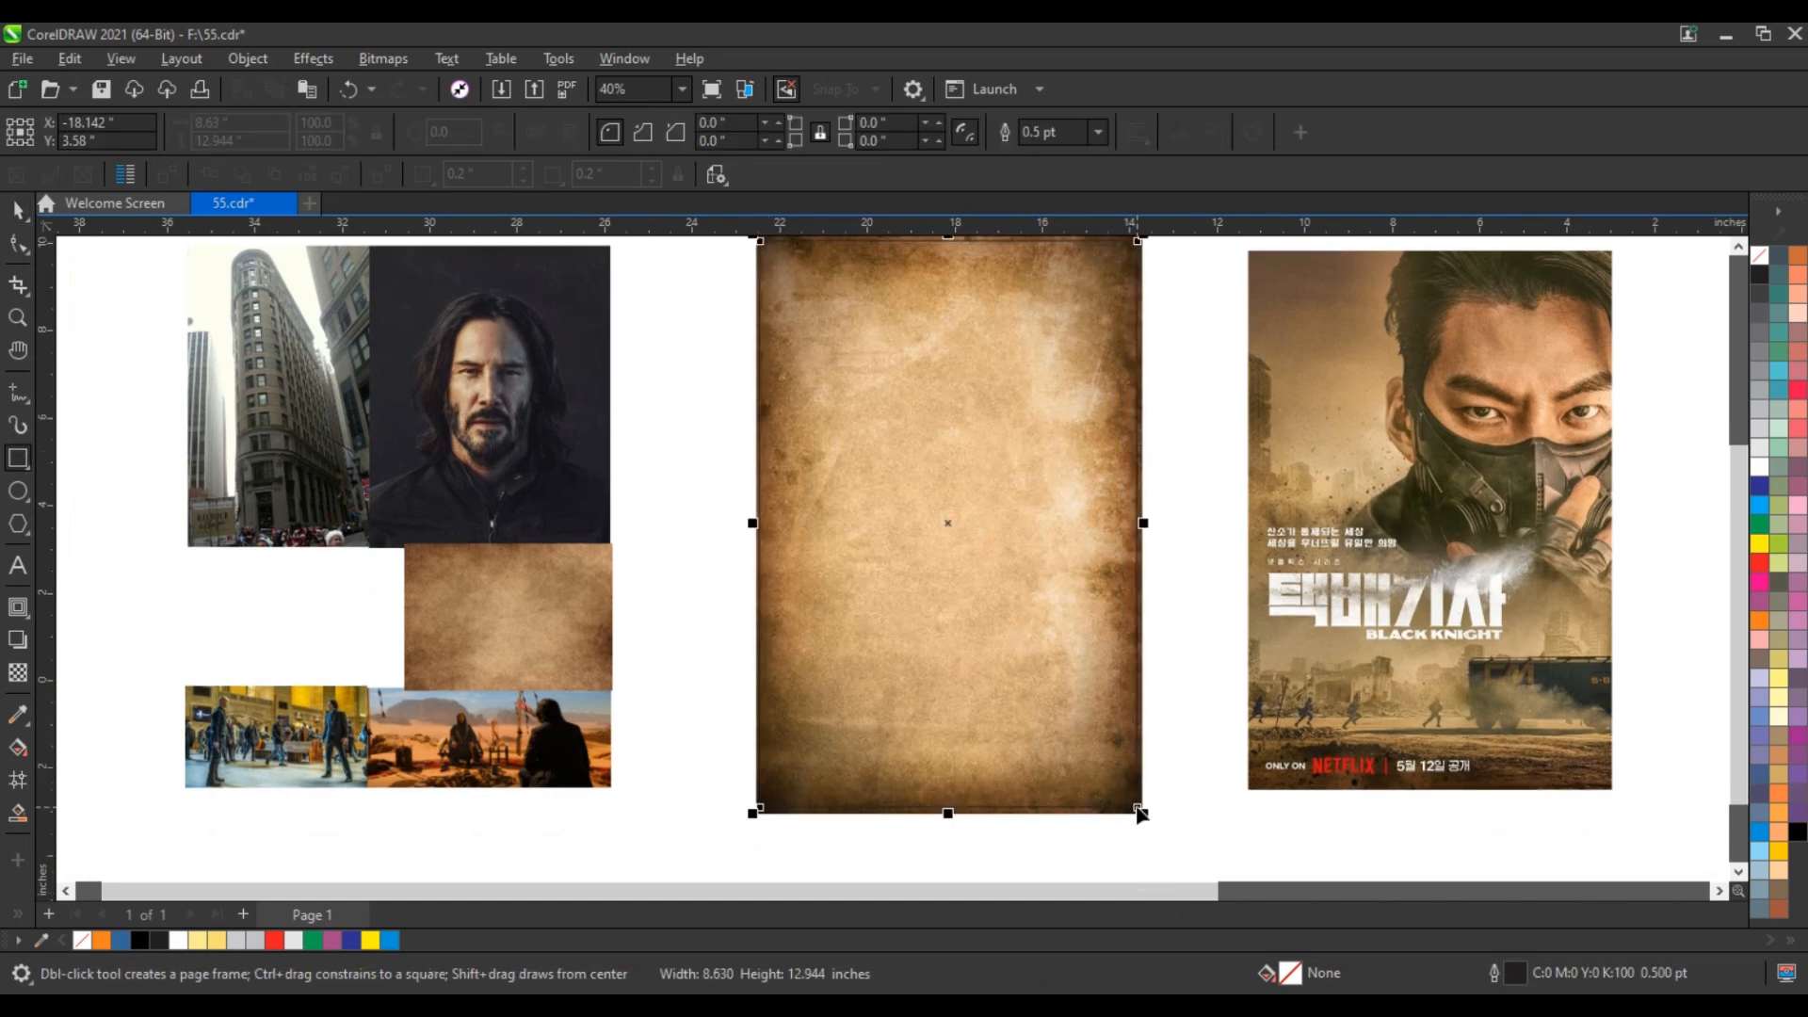
{"action": "left_click", "coordinate": [18, 209]}
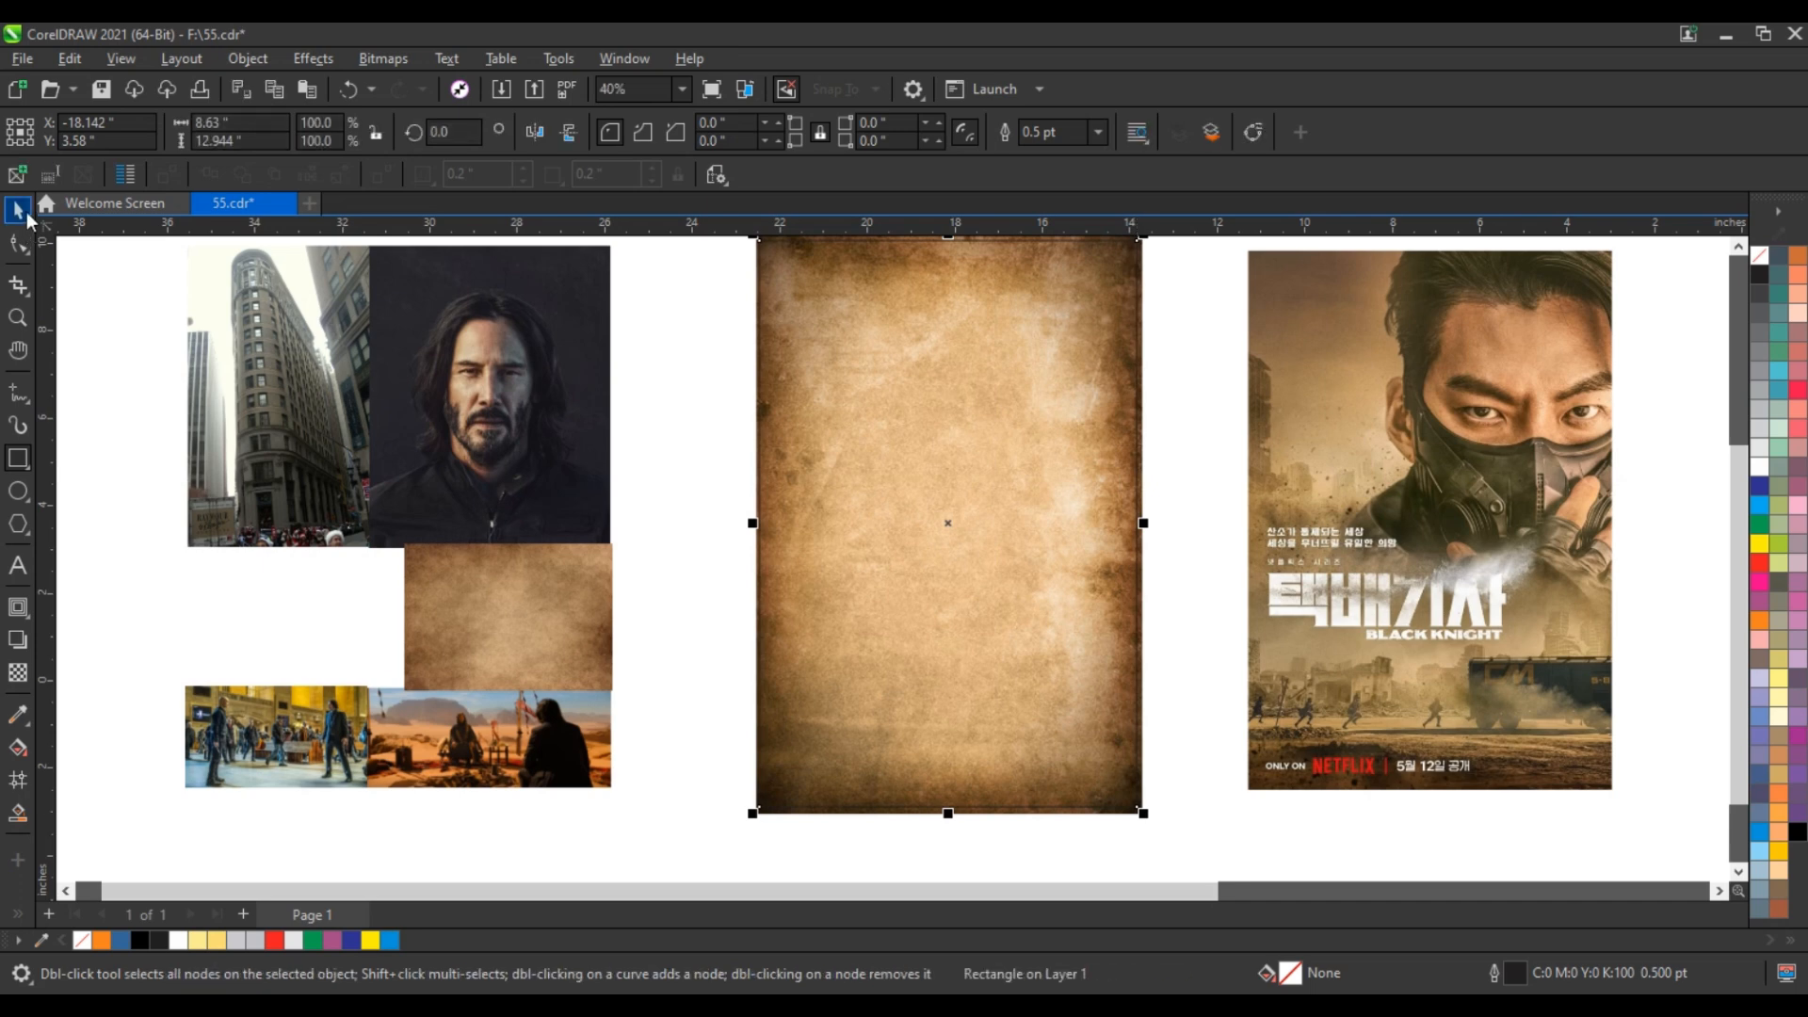
{"action": "right_click", "coordinate": [1755, 472]}
{"action": "left_click", "coordinate": [1721, 488]}
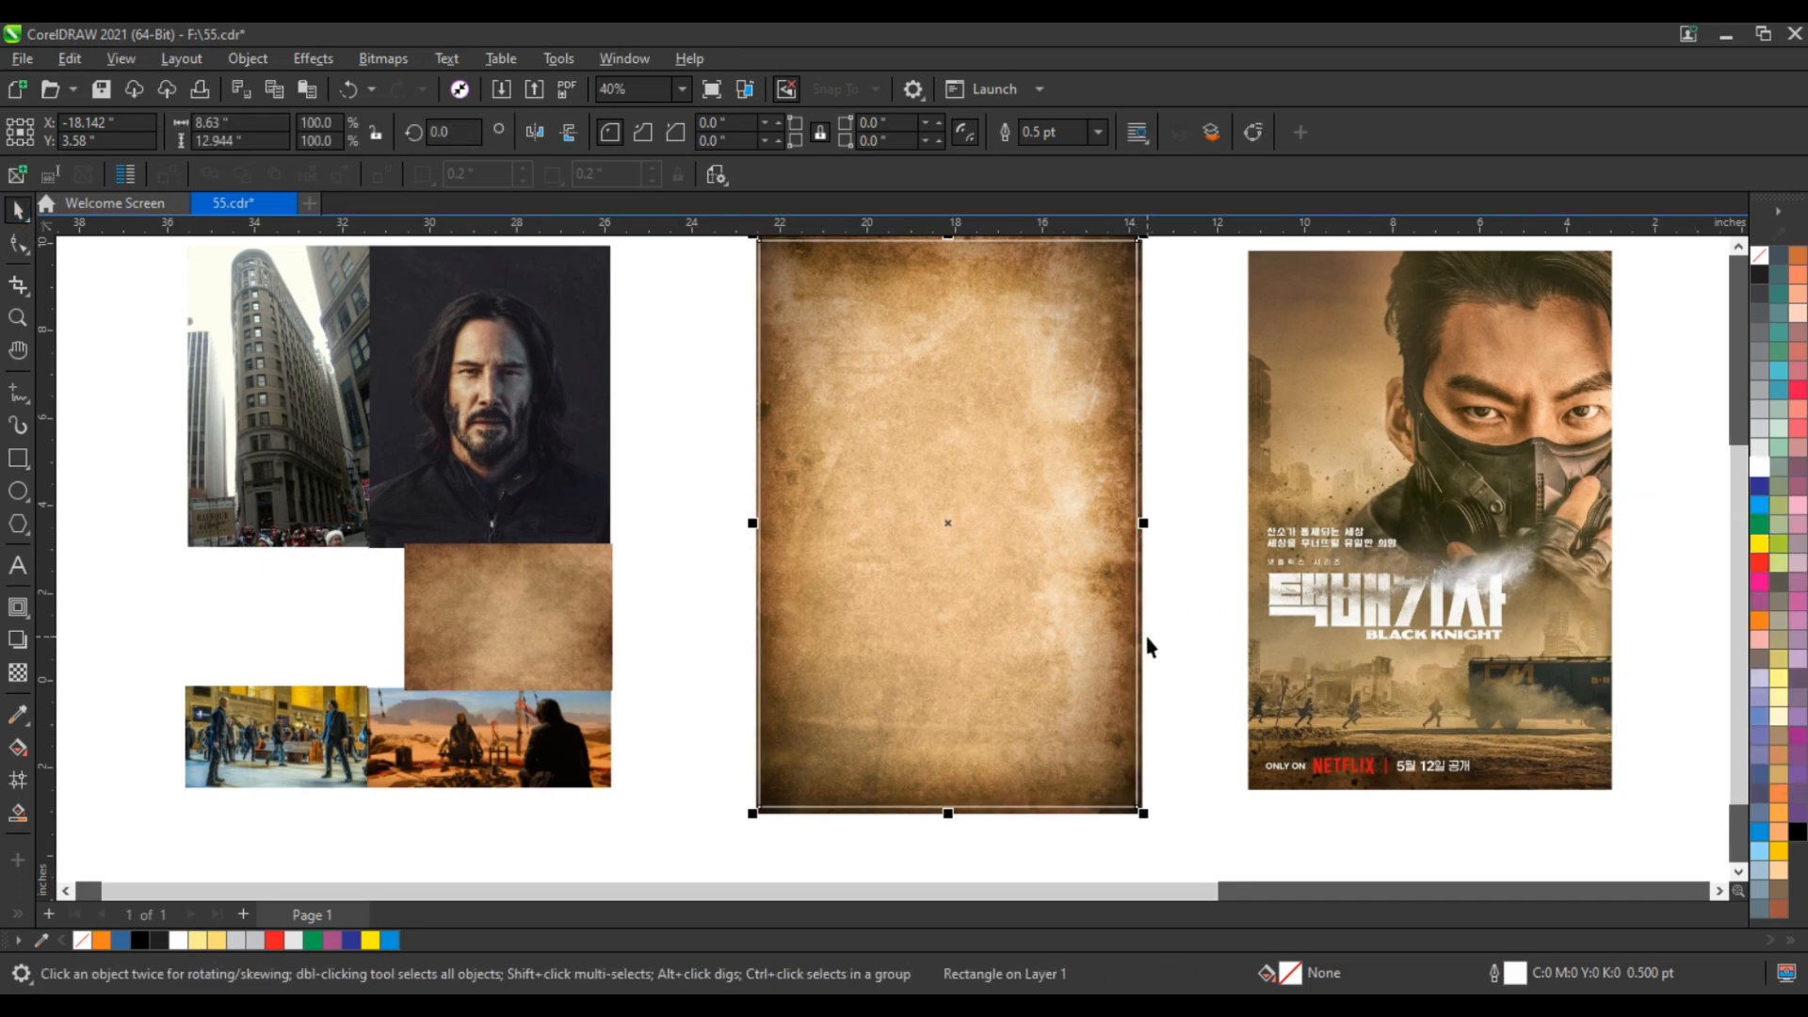
Step: PowerClip the parchment bitmap inside the white-outlined rectangle
{"action": "left_click", "coordinate": [1140, 636]}
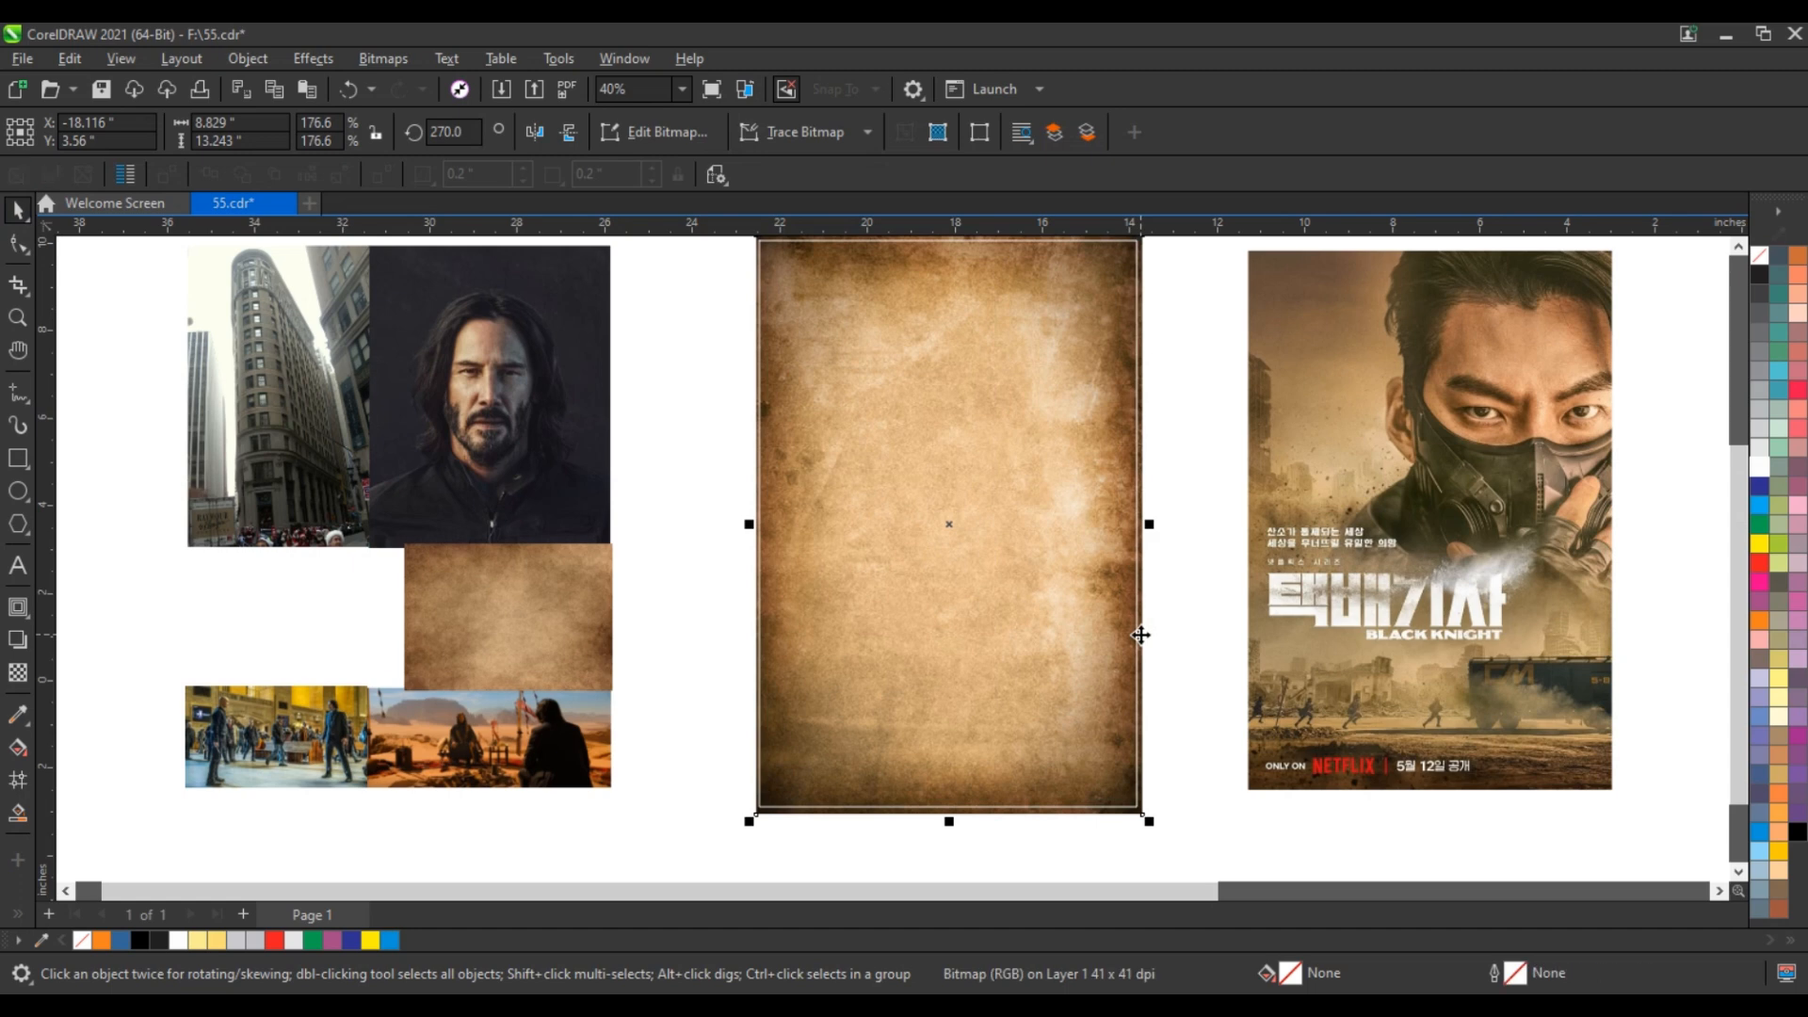
{"action": "right_click", "coordinate": [1140, 636]}
{"action": "left_click", "coordinate": [1183, 647]}
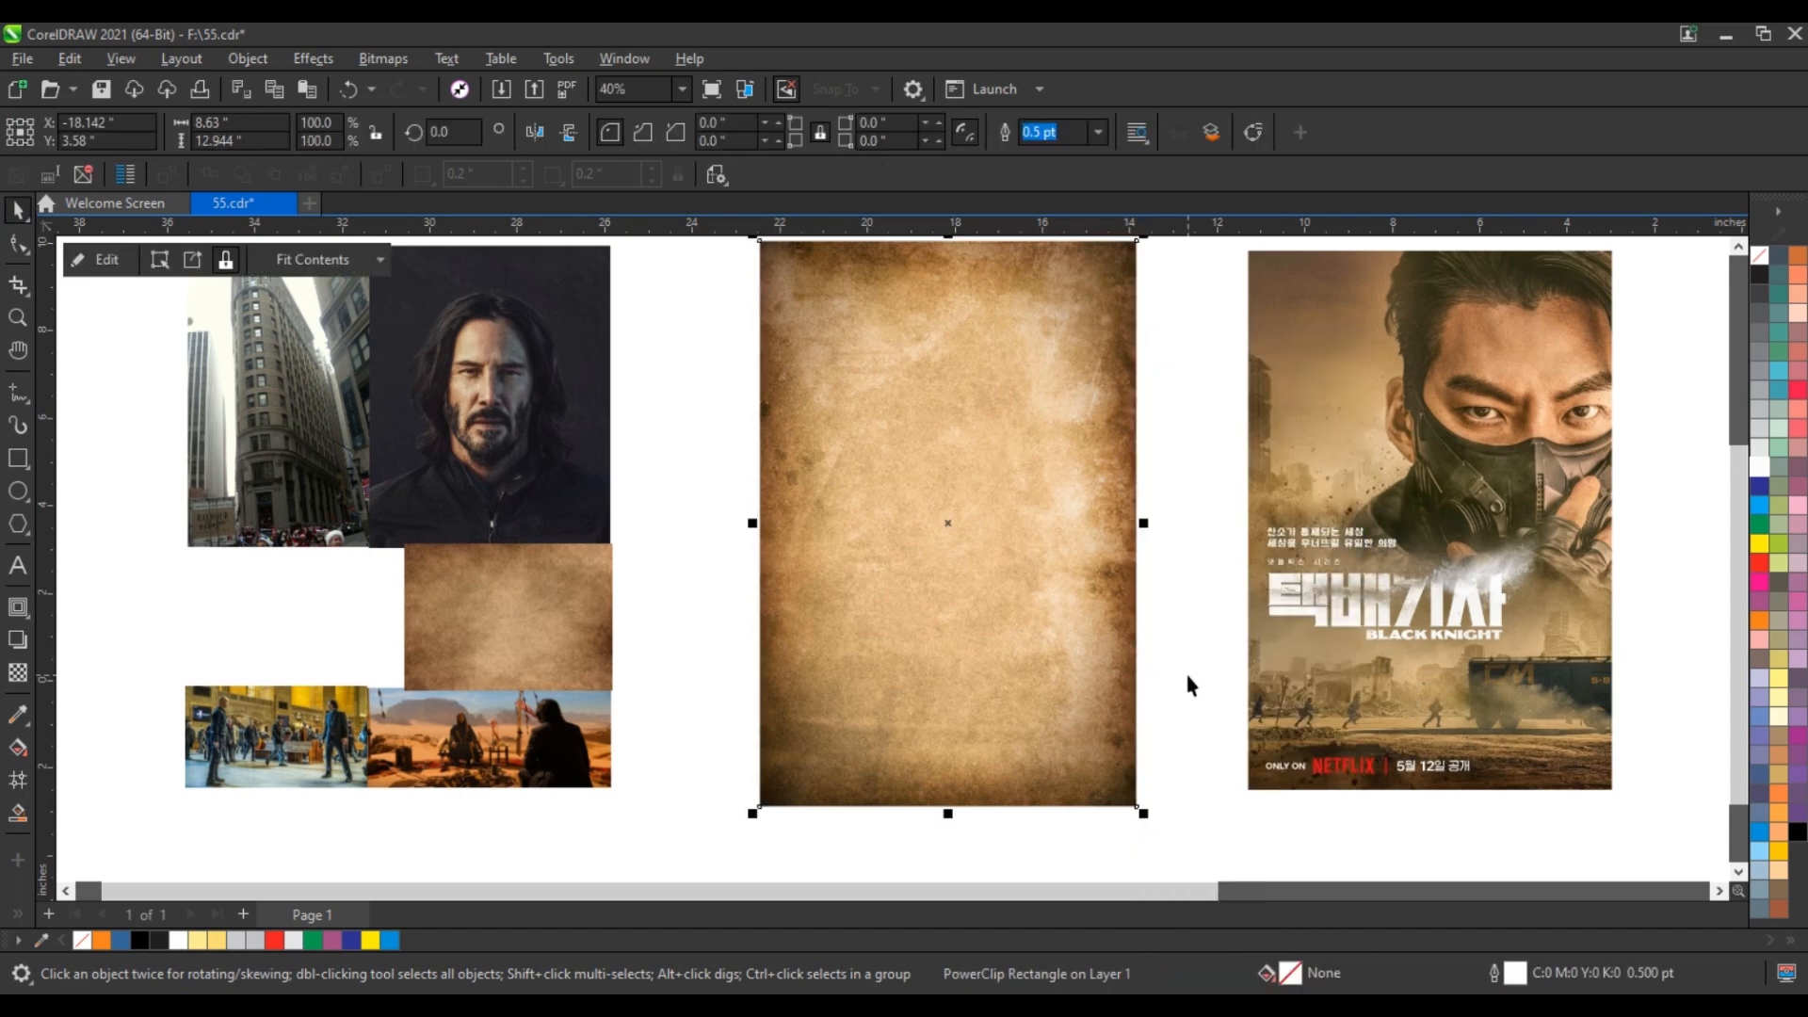
Step: Open the PowerClip contents for editing and bring the parchment's top edge closer to the frame, making it about 13.16 inches tall
{"action": "right_click", "coordinate": [1083, 288]}
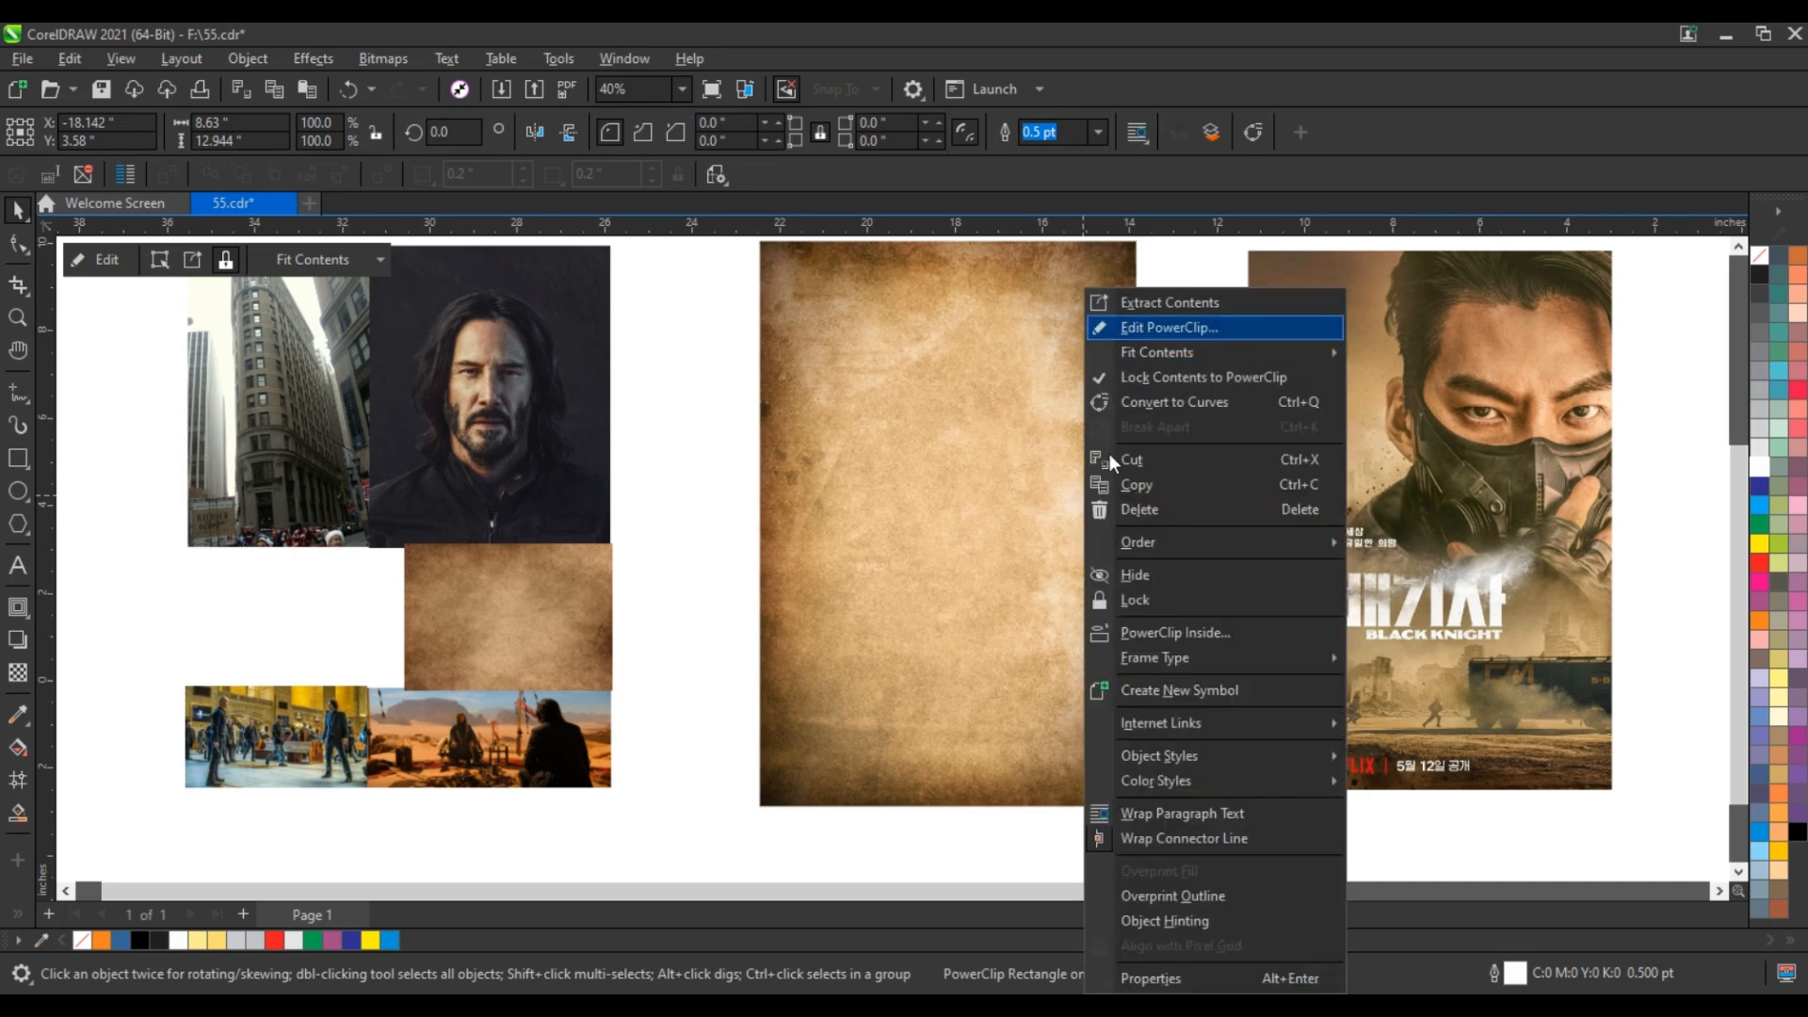
{"action": "left_click", "coordinate": [1137, 330]}
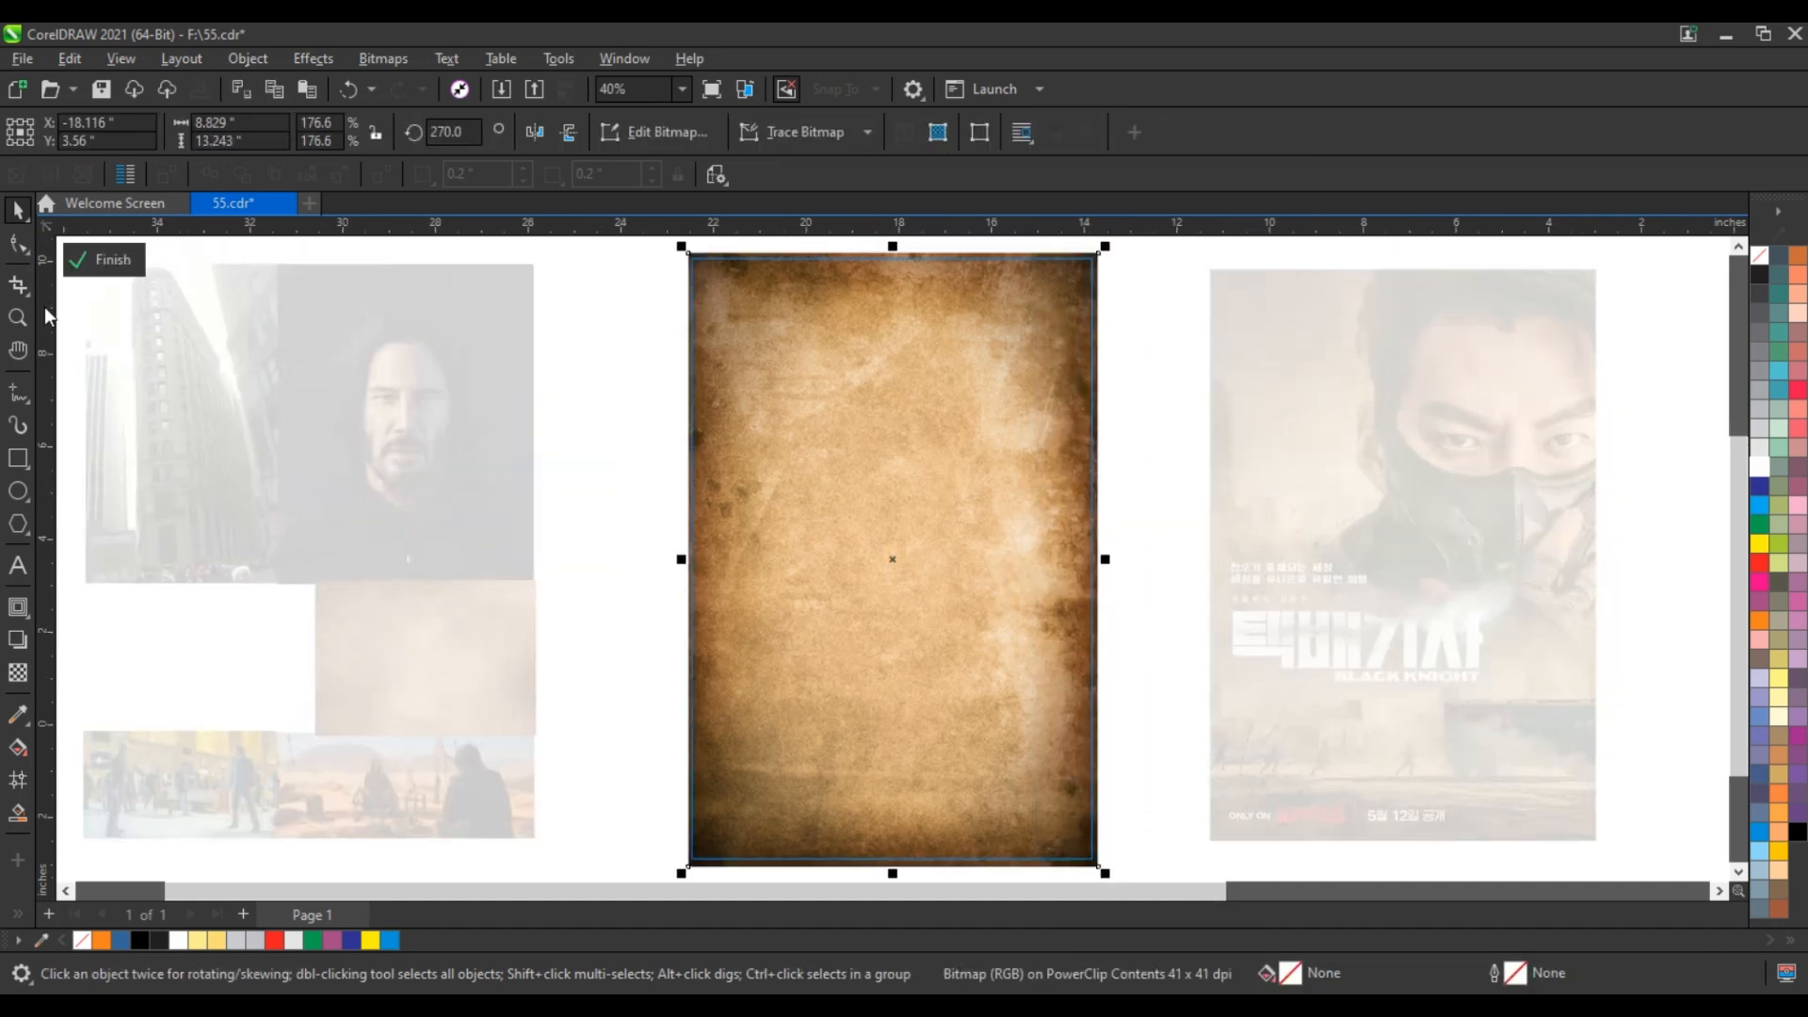
{"action": "left_click", "coordinate": [17, 323]}
{"action": "left_click_drag", "start_coordinate": [645, 242], "coordinate": [1209, 370]}
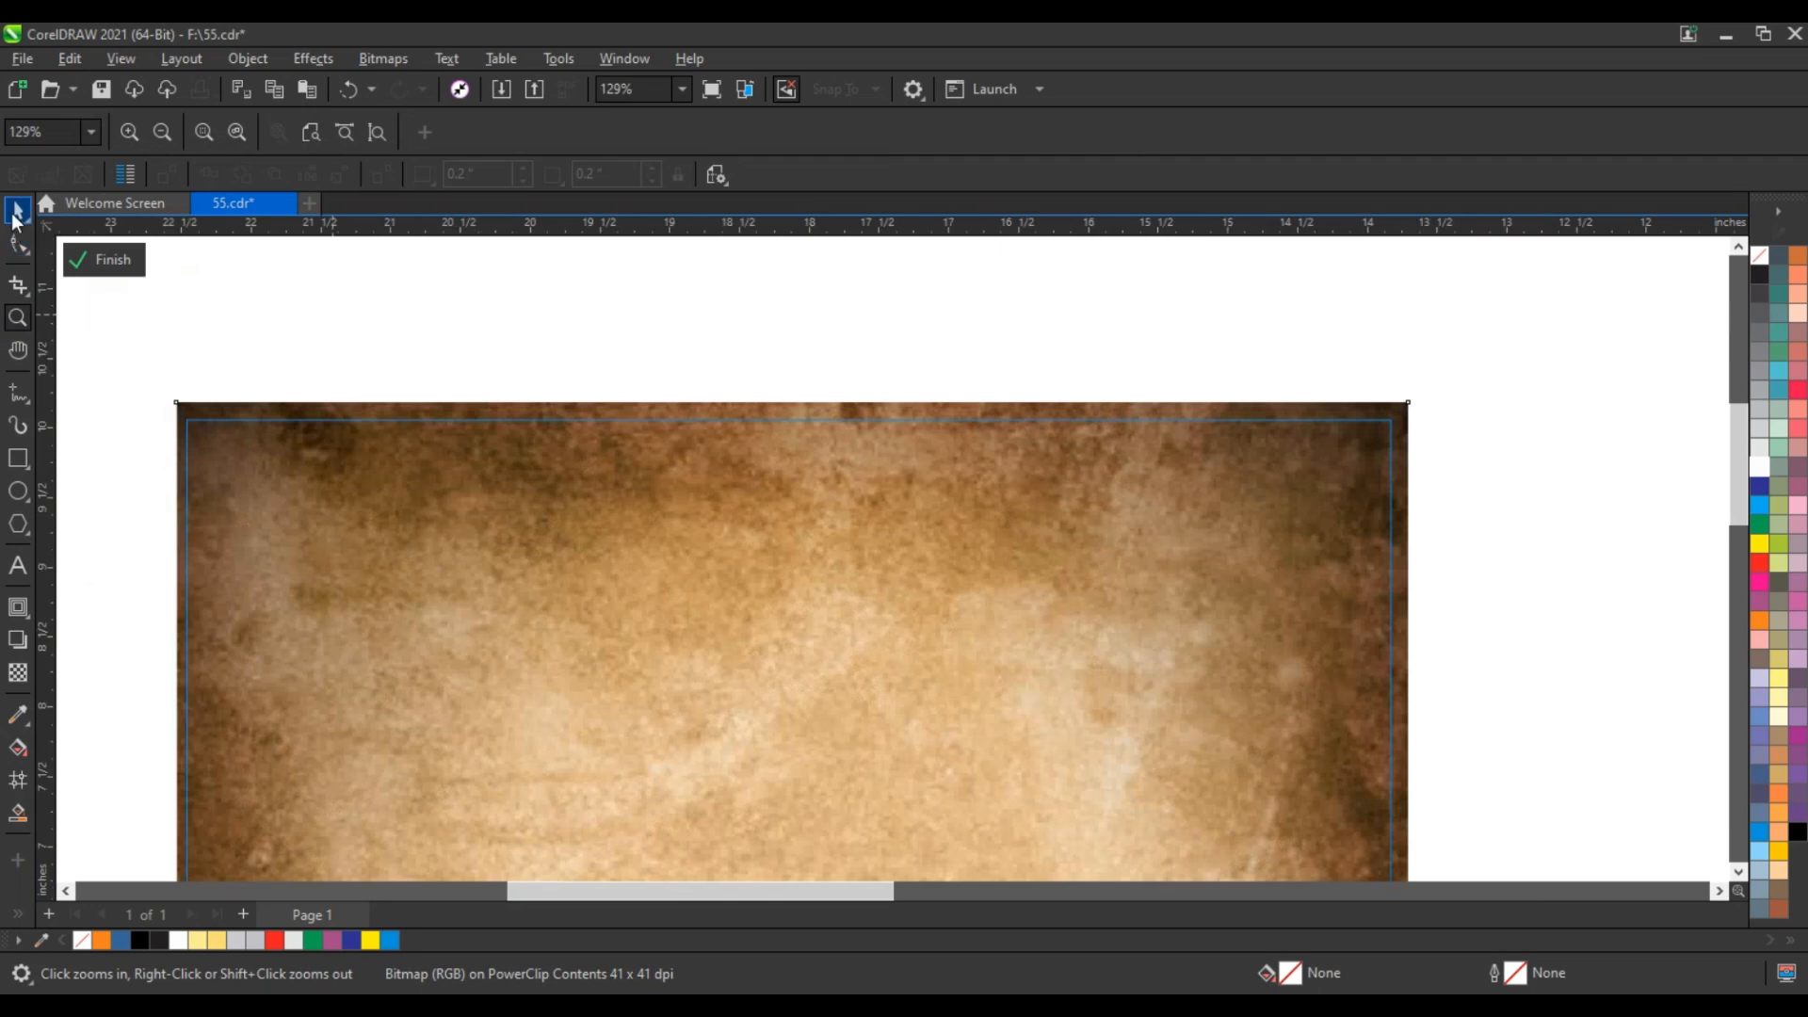
{"action": "key", "text": "space"}
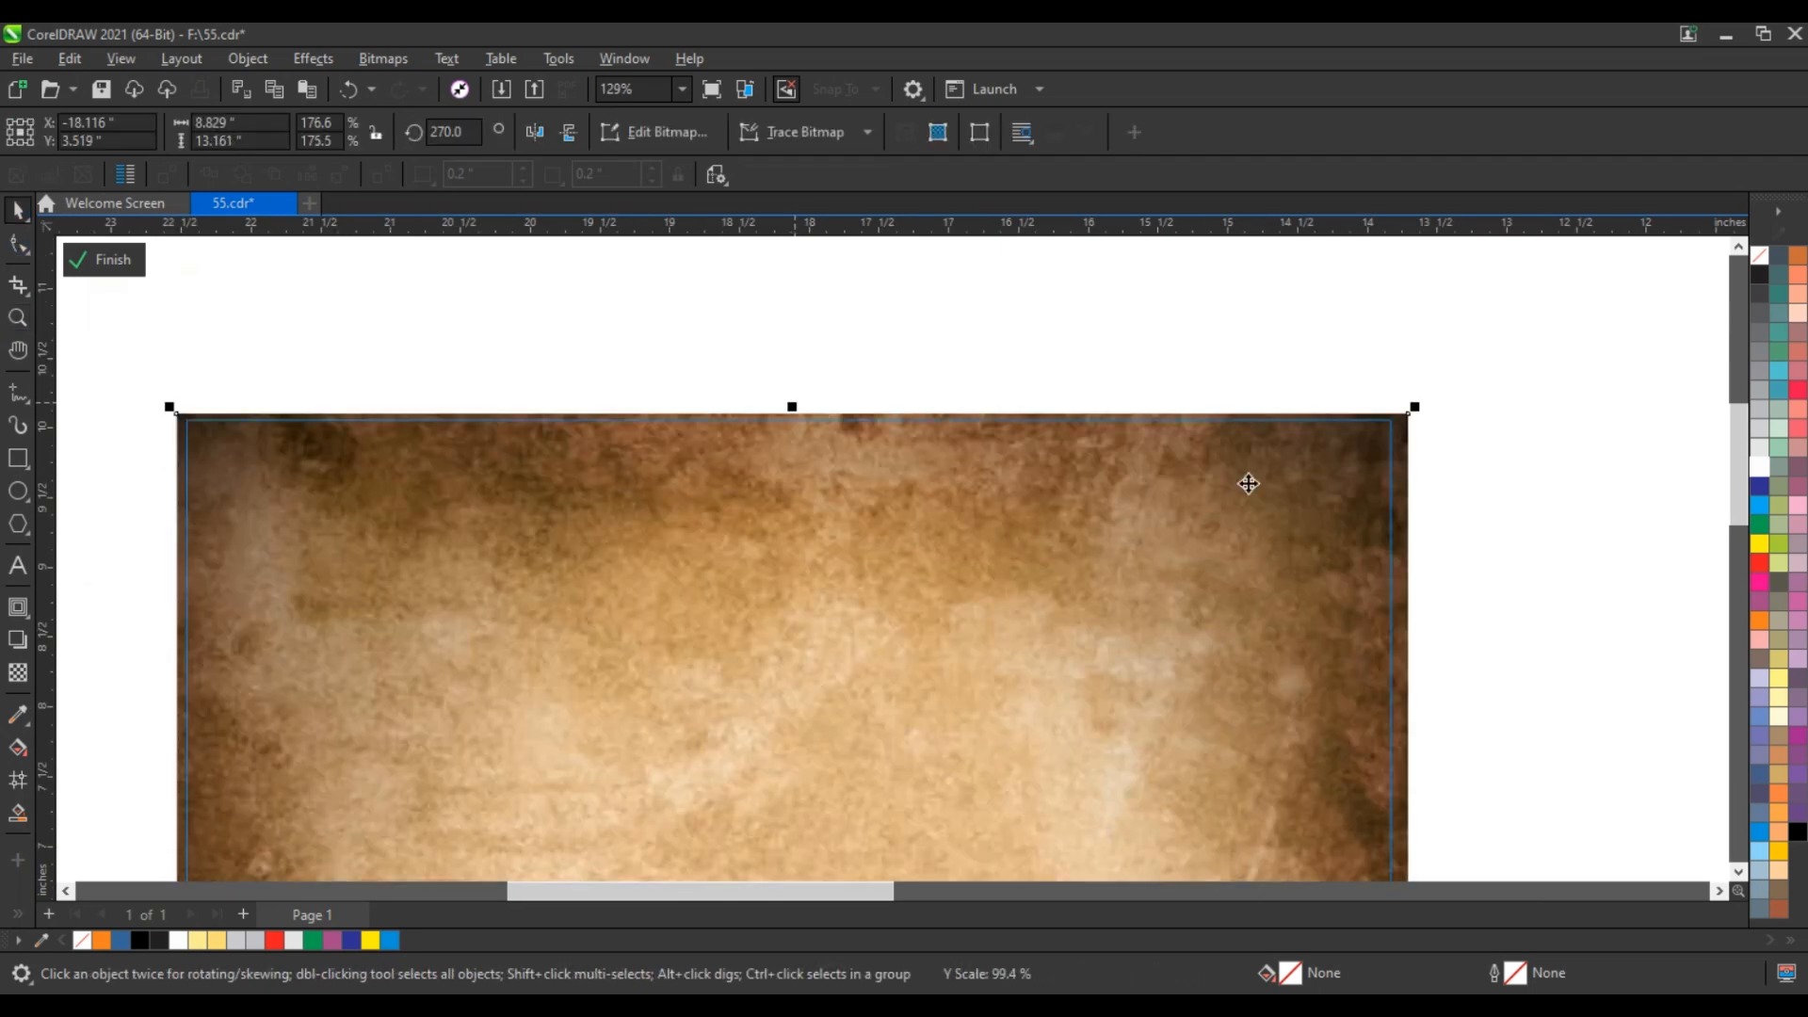
Step: Narrow the parchment from both sides so its edges sit close to the frame, and finish editing the PowerClip
{"action": "scroll", "coordinate": [1246, 485], "scroll_direction": "down", "scroll_amount": 1}
{"action": "scroll", "coordinate": [1359, 564], "scroll_direction": "down", "scroll_amount": 2}
{"action": "scroll", "coordinate": [1737, 862], "scroll_direction": "down", "scroll_amount": 2}
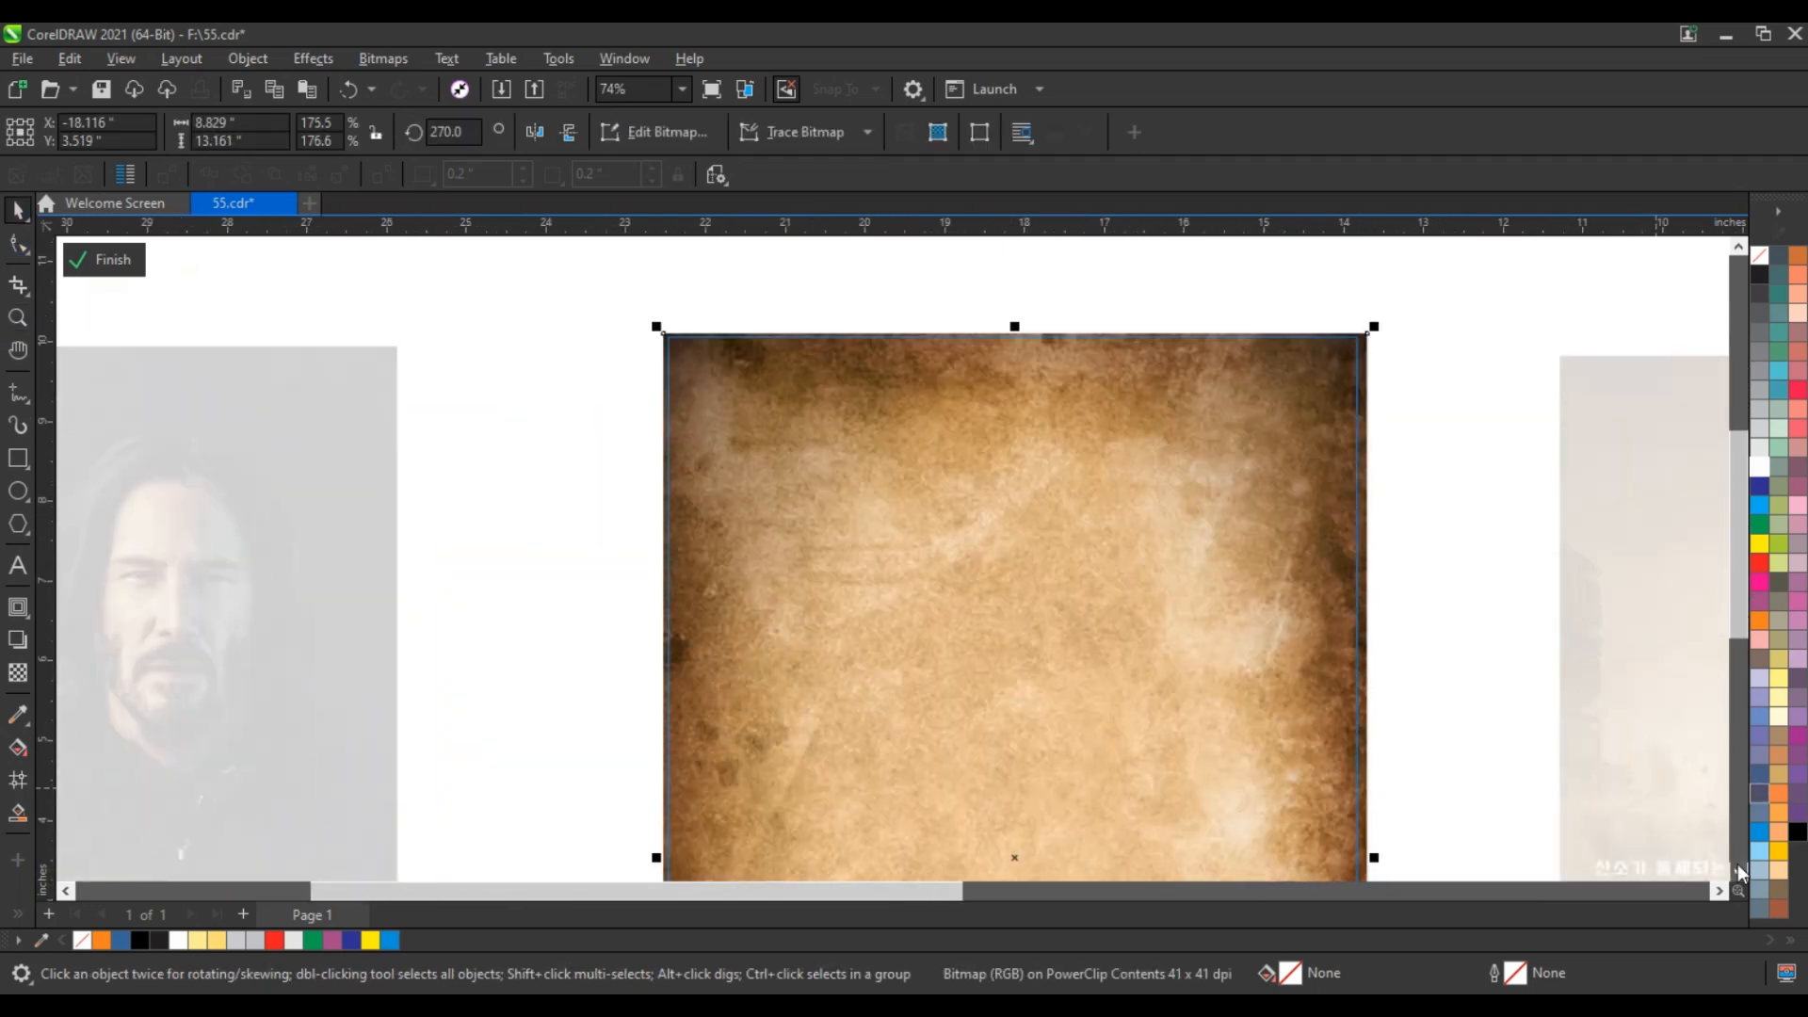
{"action": "left_click_drag", "start_coordinate": [1374, 794], "coordinate": [1371, 793]}
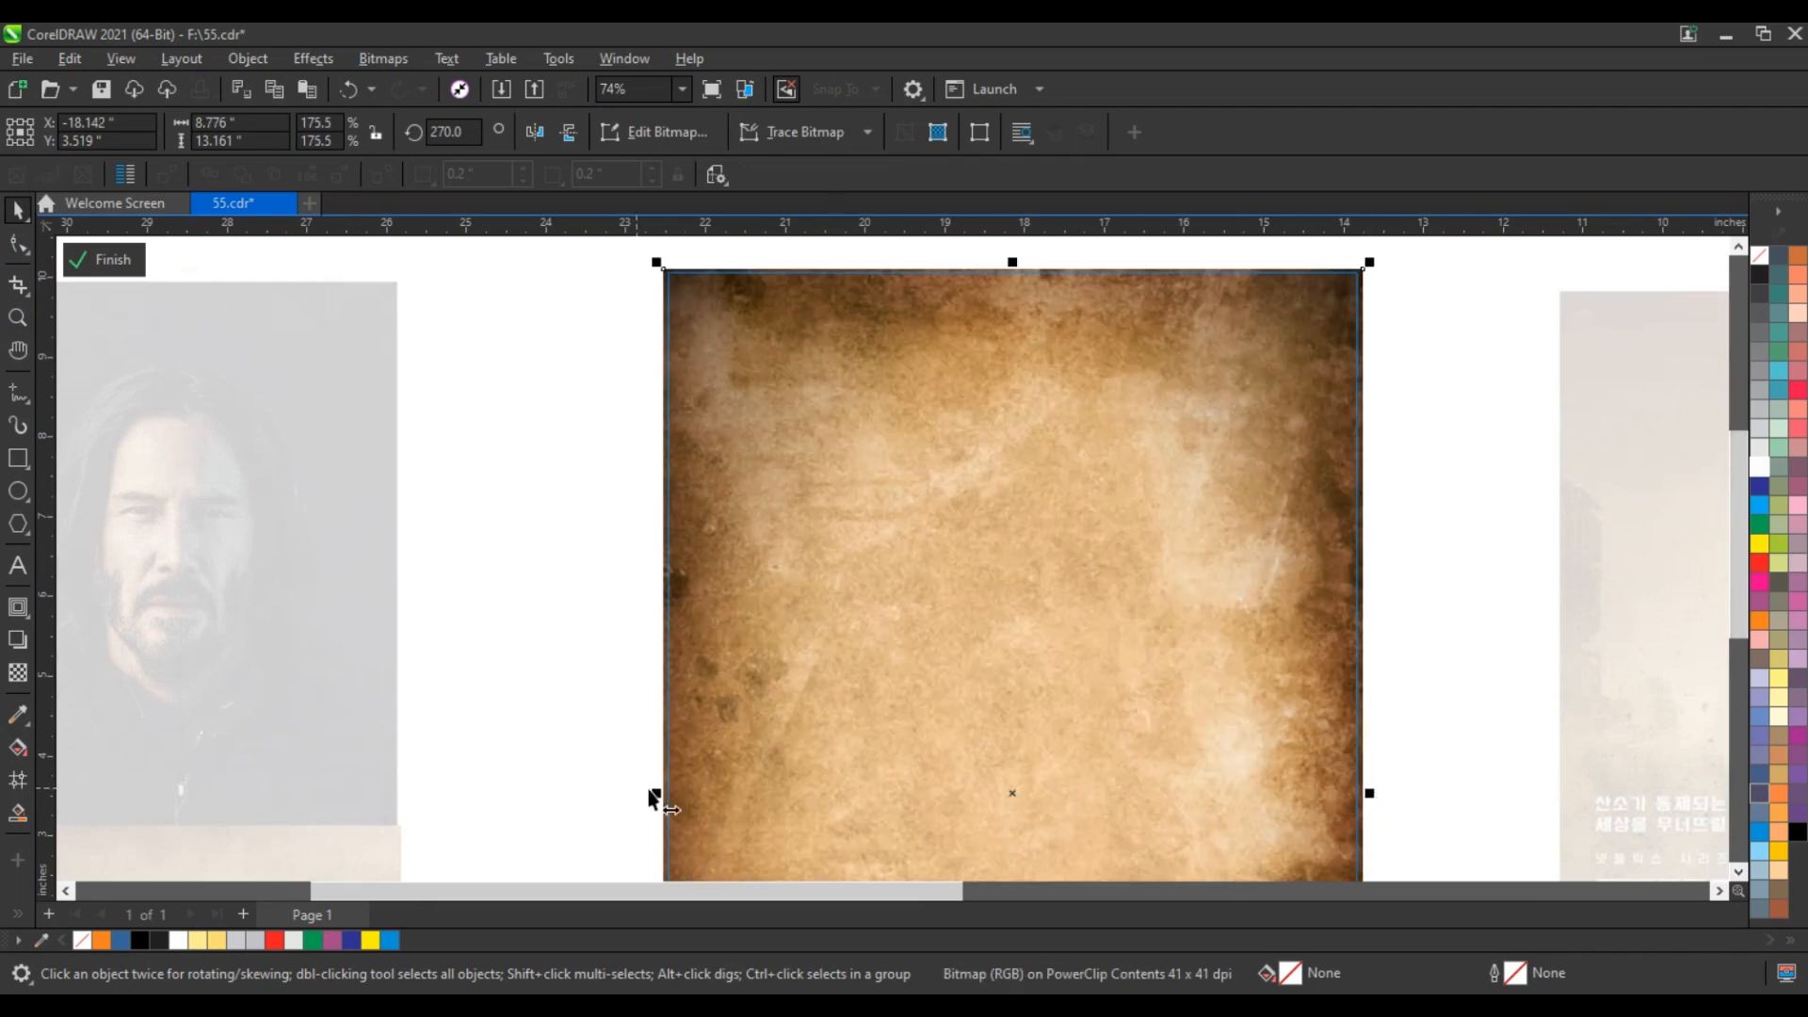
{"action": "left_click_drag", "start_coordinate": [657, 801], "coordinate": [657, 791]}
{"action": "left_click", "coordinate": [618, 478]}
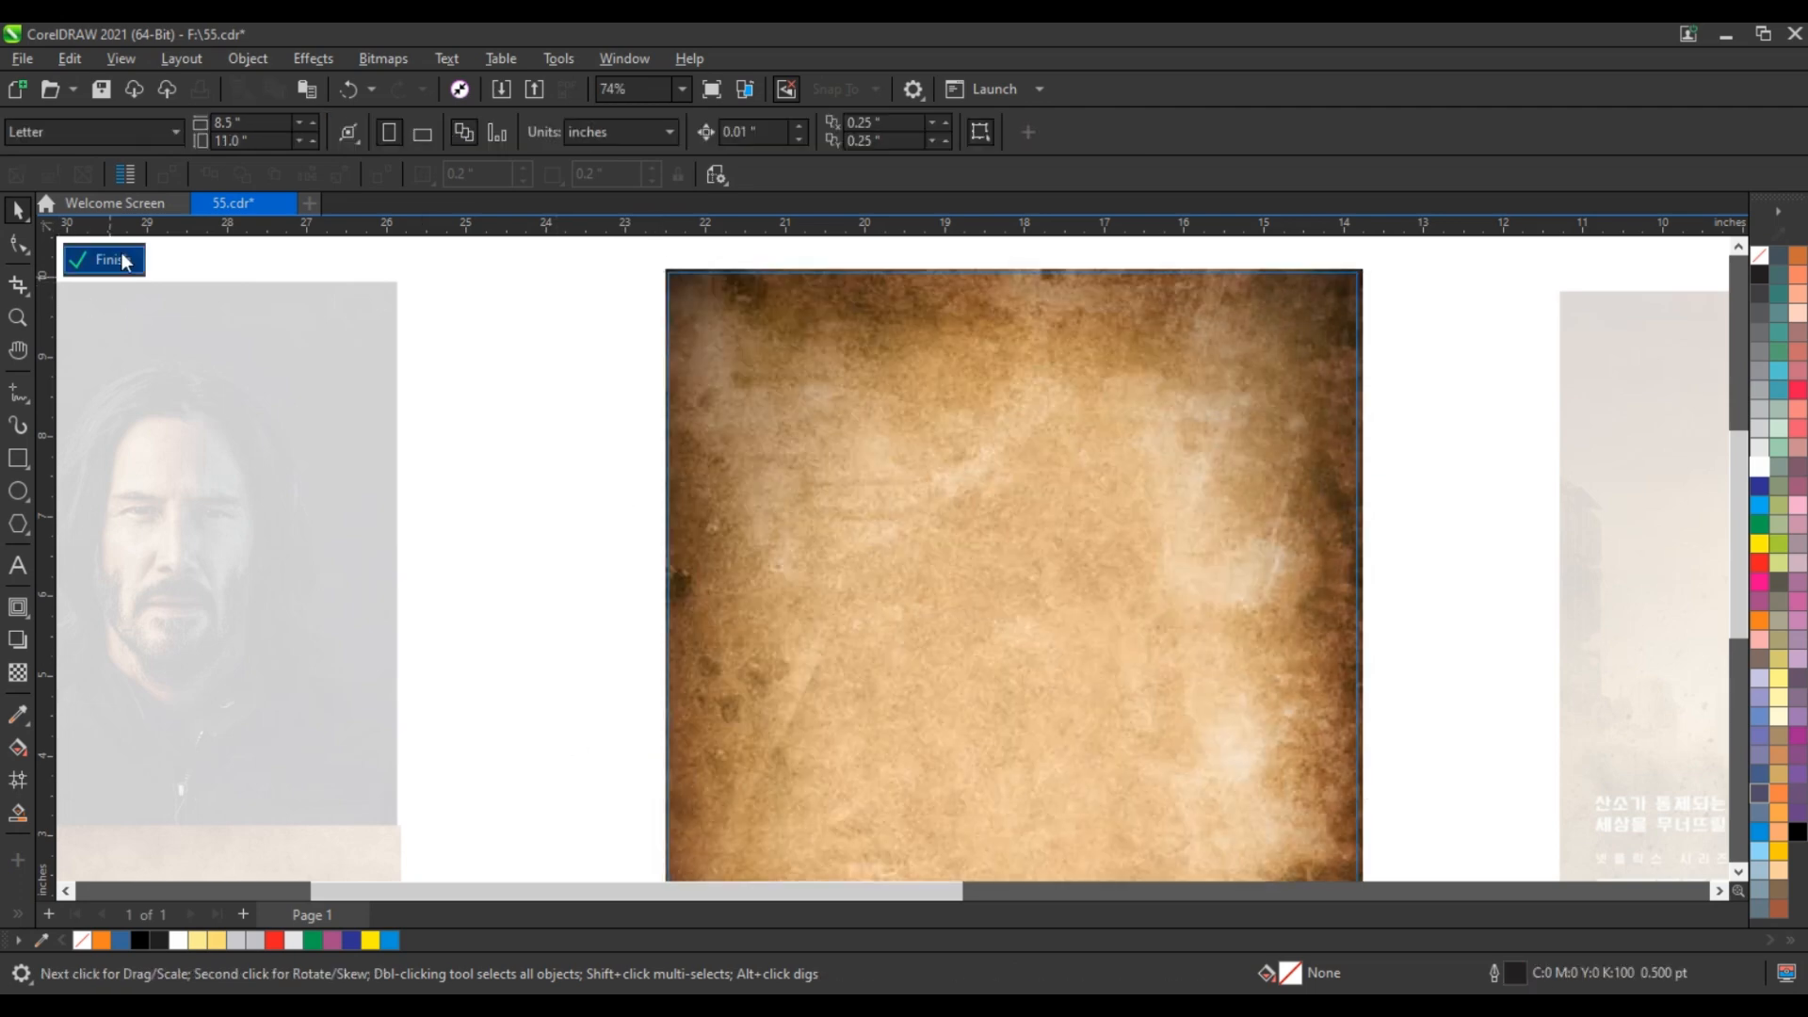
{"action": "left_click", "coordinate": [124, 261]}
Step: Move the background-free cutout of the bearded man from the source photos onto the parchment and enlarge it there
{"action": "key", "text": "F4"}
{"action": "left_click_drag", "start_coordinate": [347, 444], "coordinate": [1352, 759]}
{"action": "left_click", "coordinate": [17, 209]}
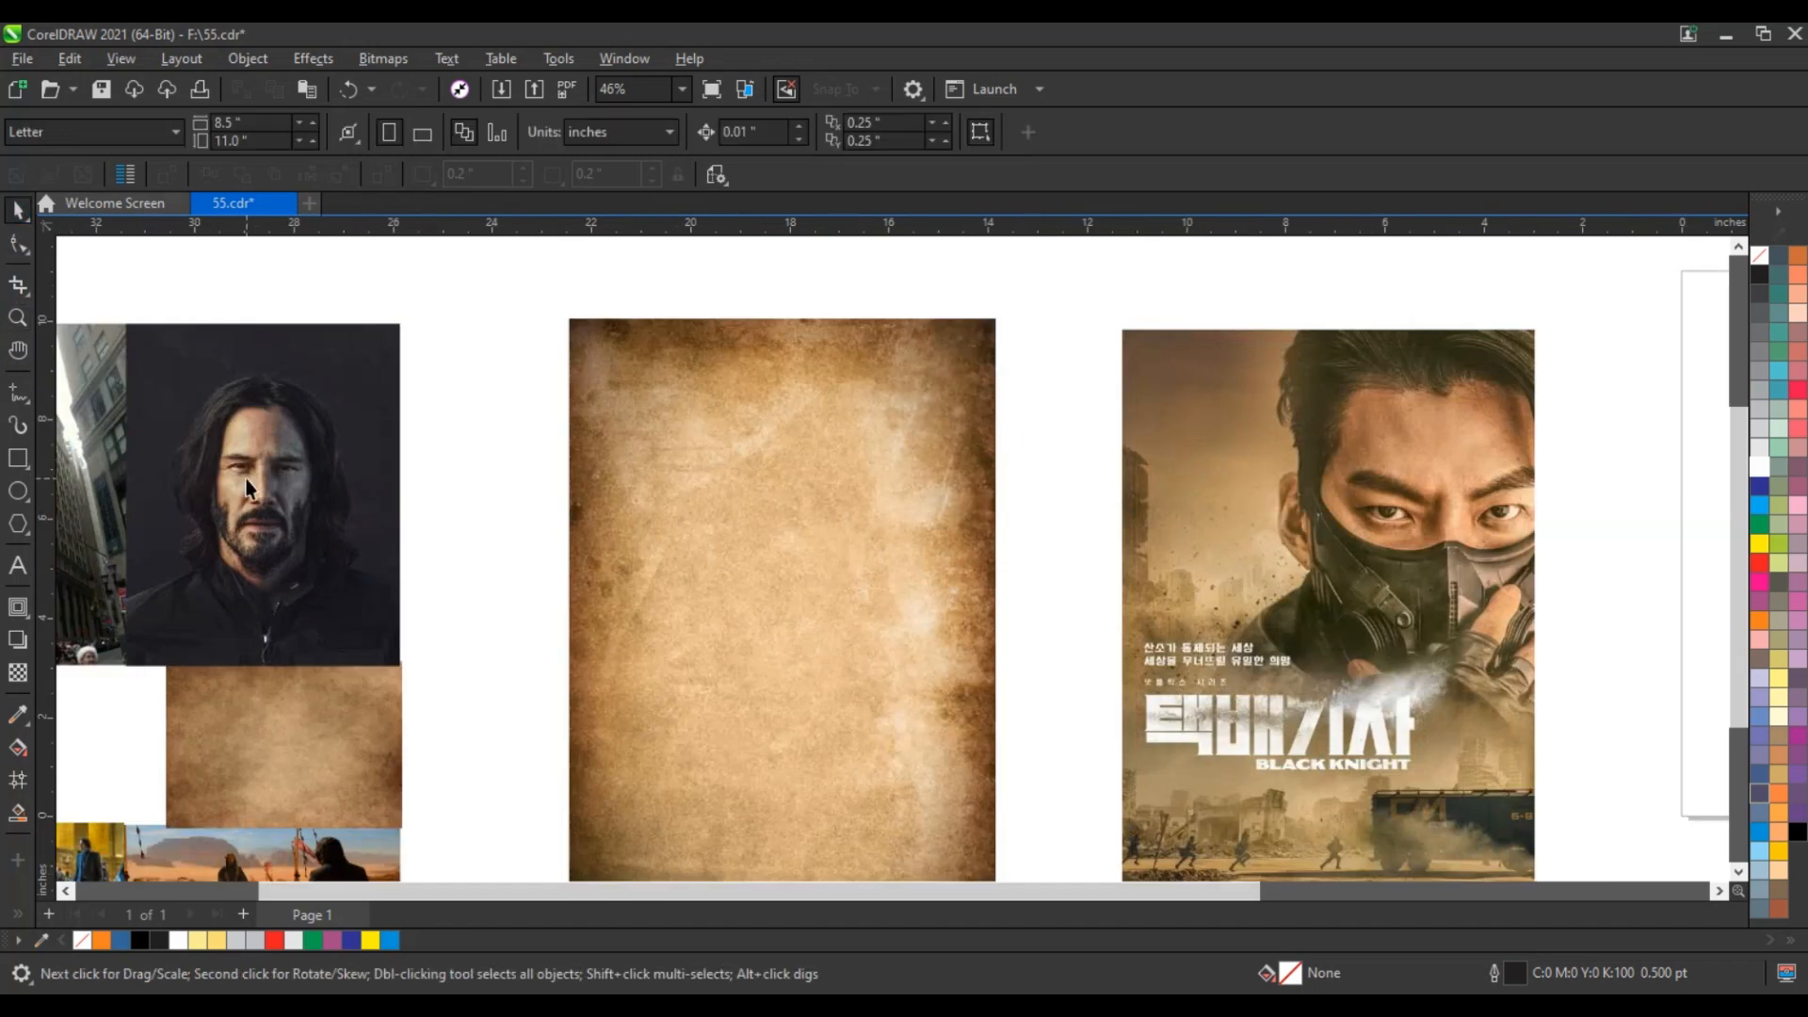
{"action": "left_click_drag", "start_coordinate": [260, 528], "coordinate": [816, 561]}
{"action": "left_click_drag", "start_coordinate": [957, 366], "coordinate": [1045, 355]}
{"action": "left_click_drag", "start_coordinate": [778, 583], "coordinate": [769, 598]}
Step: Enlarge the man's cutout to about 10.03 by 12.54 inches and shift it so it overhangs the parchment's right edge
{"action": "left_click", "coordinate": [17, 320]}
{"action": "left_click_drag", "start_coordinate": [569, 325], "coordinate": [1586, 791]}
{"action": "scroll", "coordinate": [1142, 597], "scroll_direction": "down", "scroll_amount": 1}
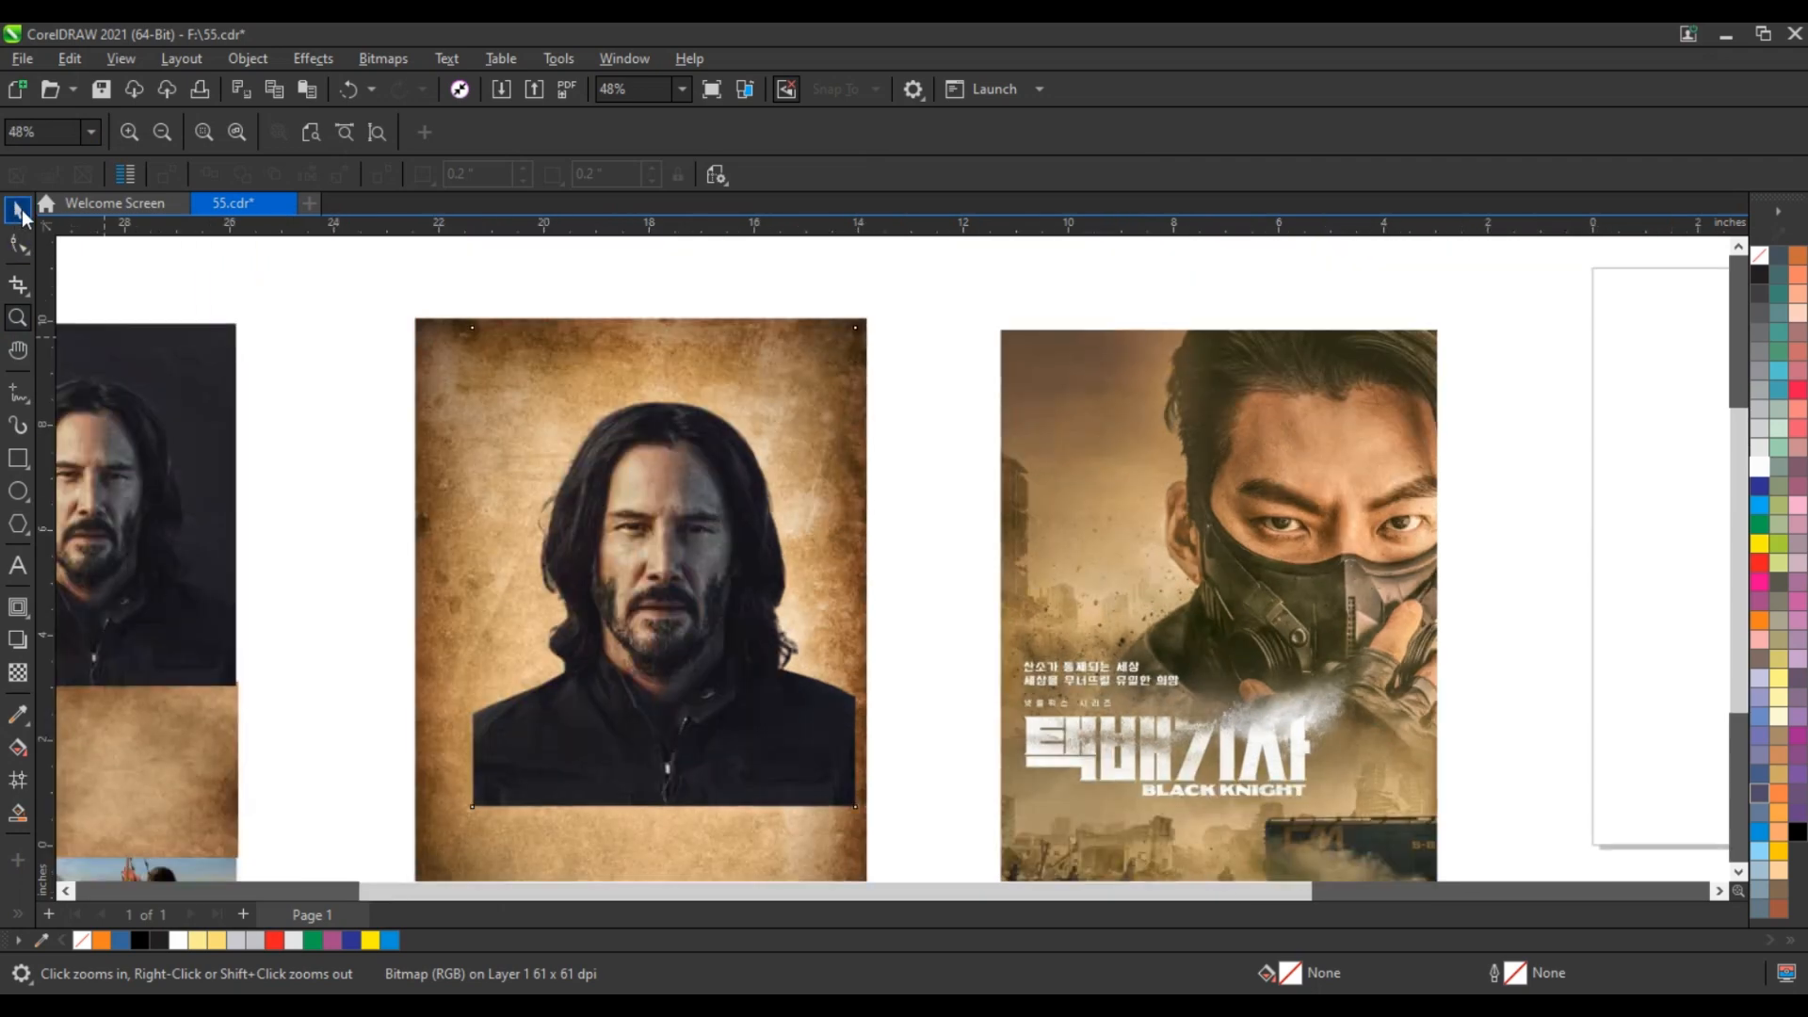
{"action": "left_click", "coordinate": [19, 209]}
{"action": "left_click_drag", "start_coordinate": [860, 409], "coordinate": [909, 344]}
{"action": "mouse_move", "coordinate": [735, 593]}
{"action": "left_mouse_down"}
{"action": "mouse_move", "coordinate": [774, 555]}
{"action": "mouse_move", "coordinate": [747, 597]}
{"action": "mouse_move", "coordinate": [765, 603]}
{"action": "left_mouse_up"}
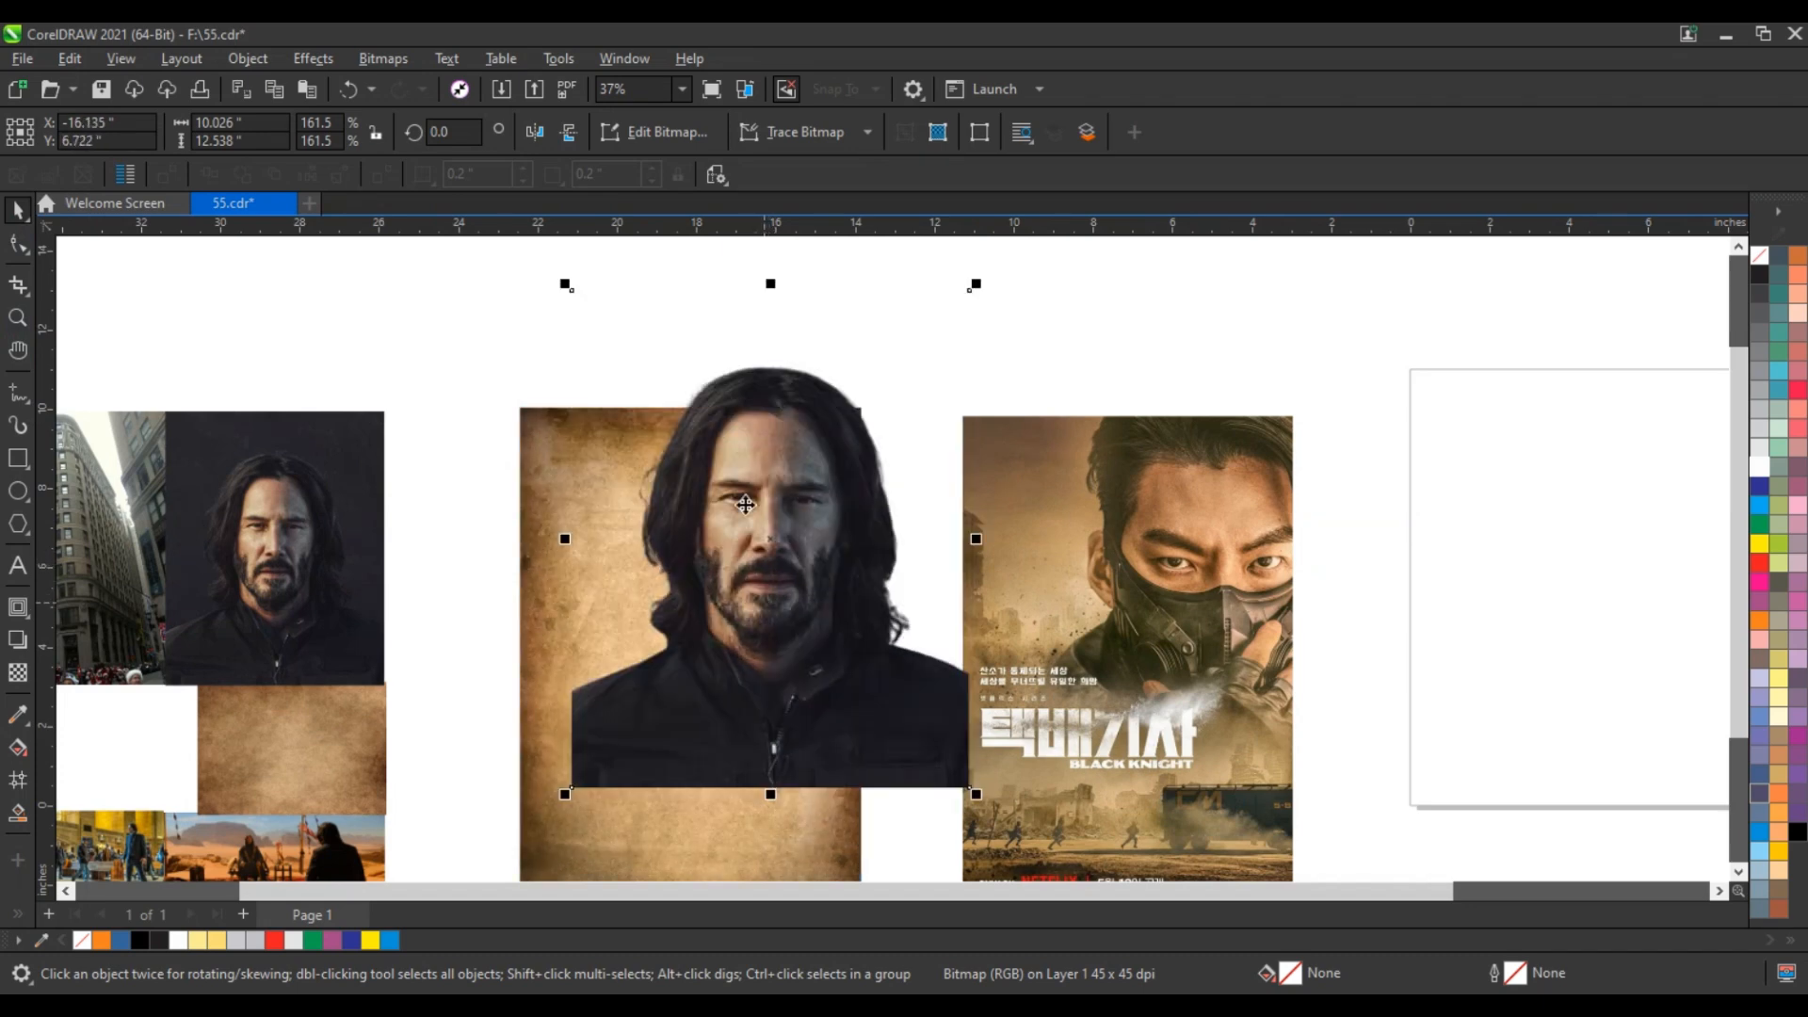
Step: Apply Color Balance to the man's cutout with Cyan–Red 43, Magenta–Green 24 and Yellow–Blue 5
{"action": "scroll", "coordinate": [745, 505], "scroll_direction": "up", "scroll_amount": 1}
{"action": "left_click", "coordinate": [319, 61]}
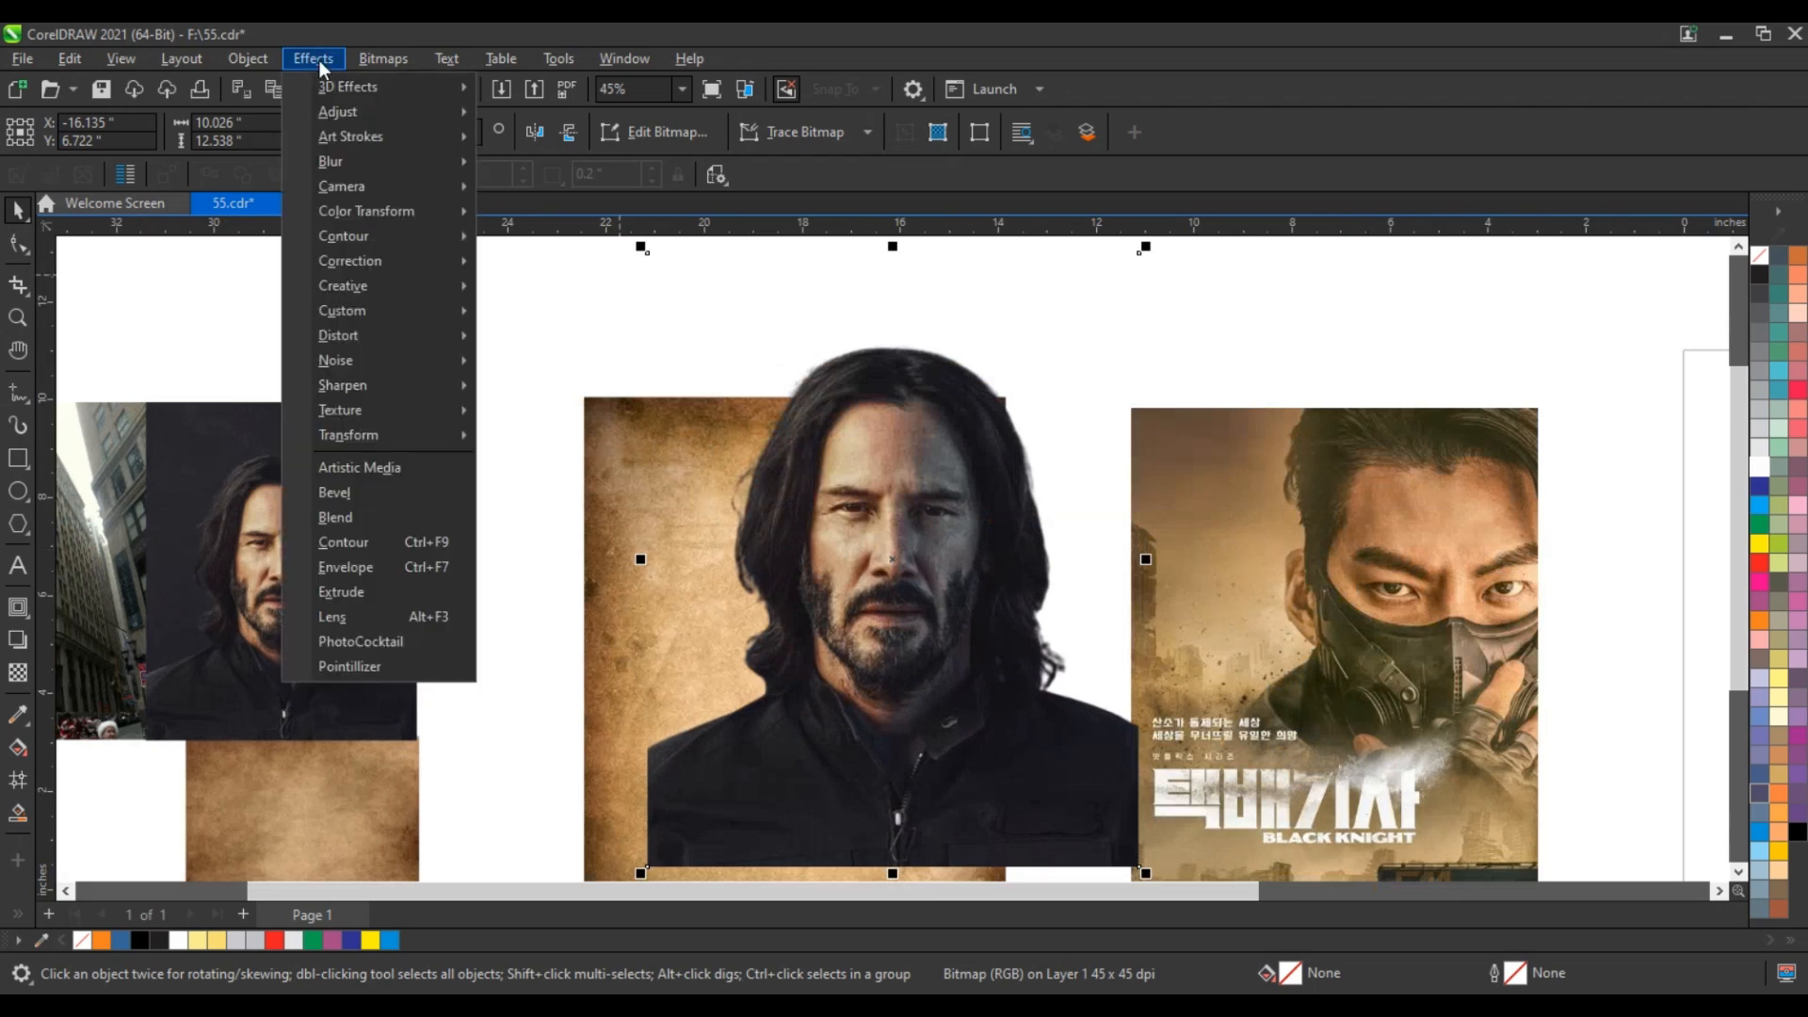
{"action": "mouse_move", "coordinate": [345, 112]}
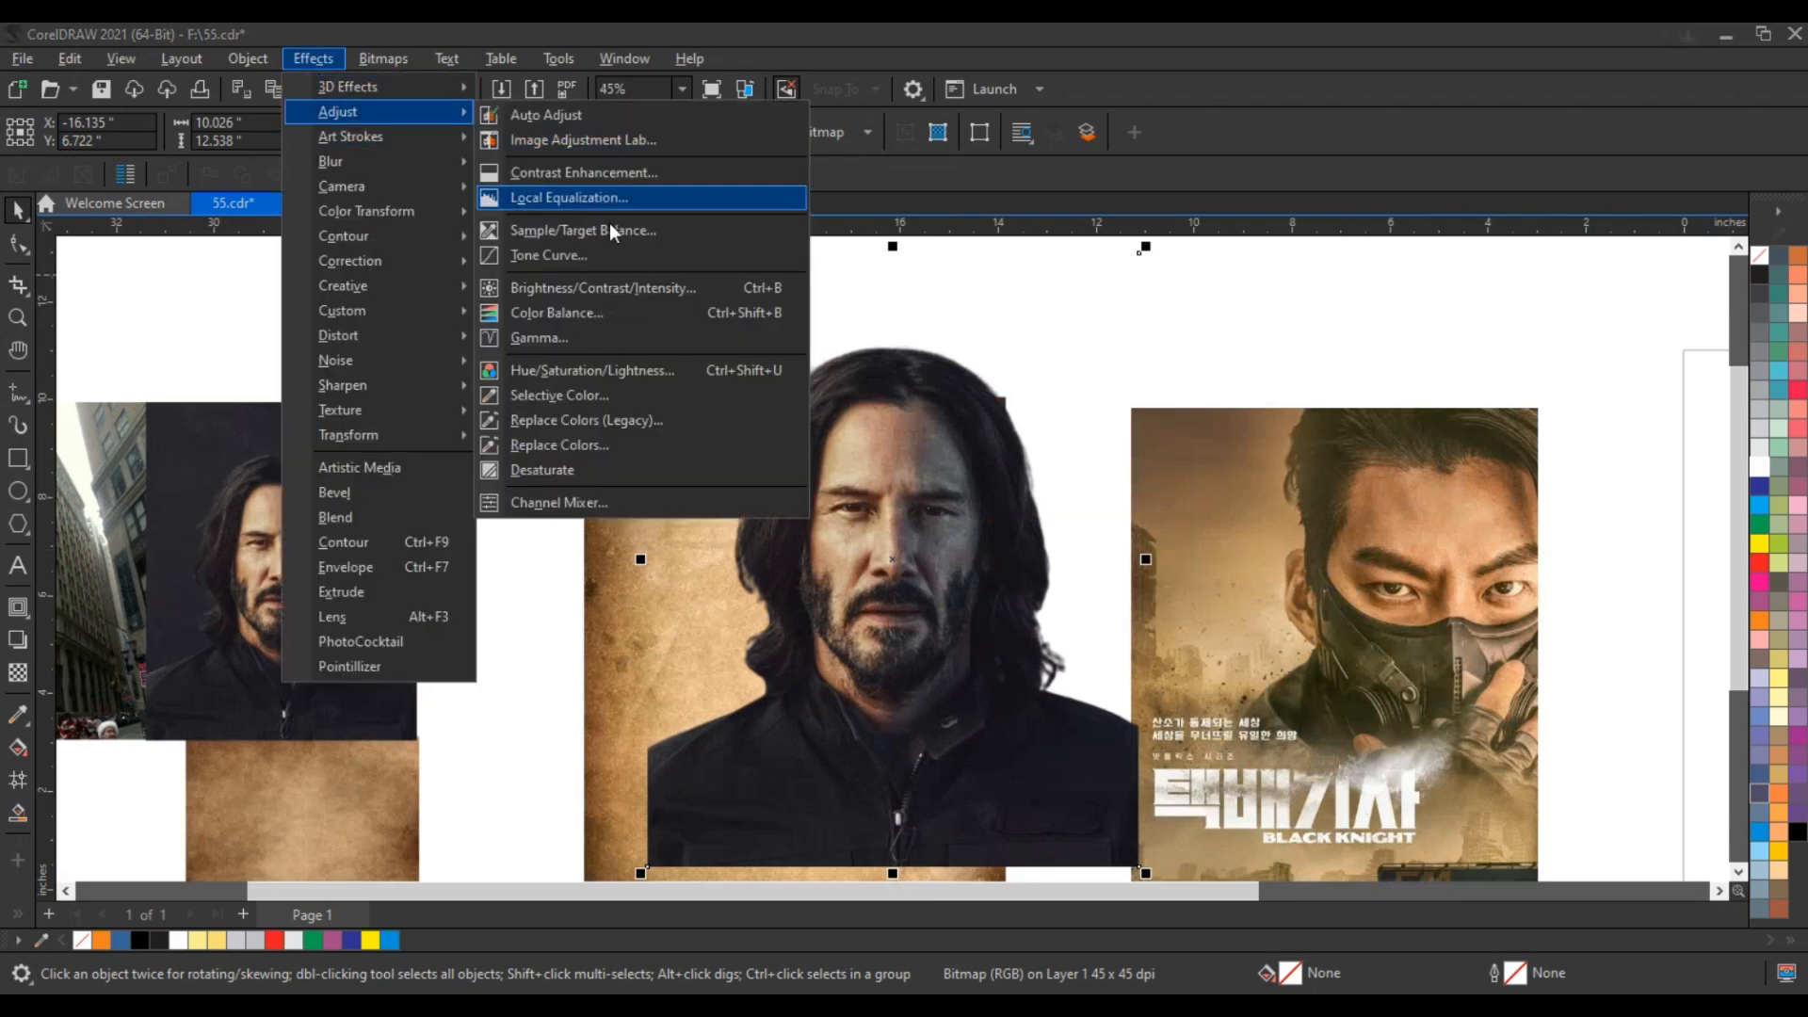
{"action": "left_click", "coordinate": [619, 304]}
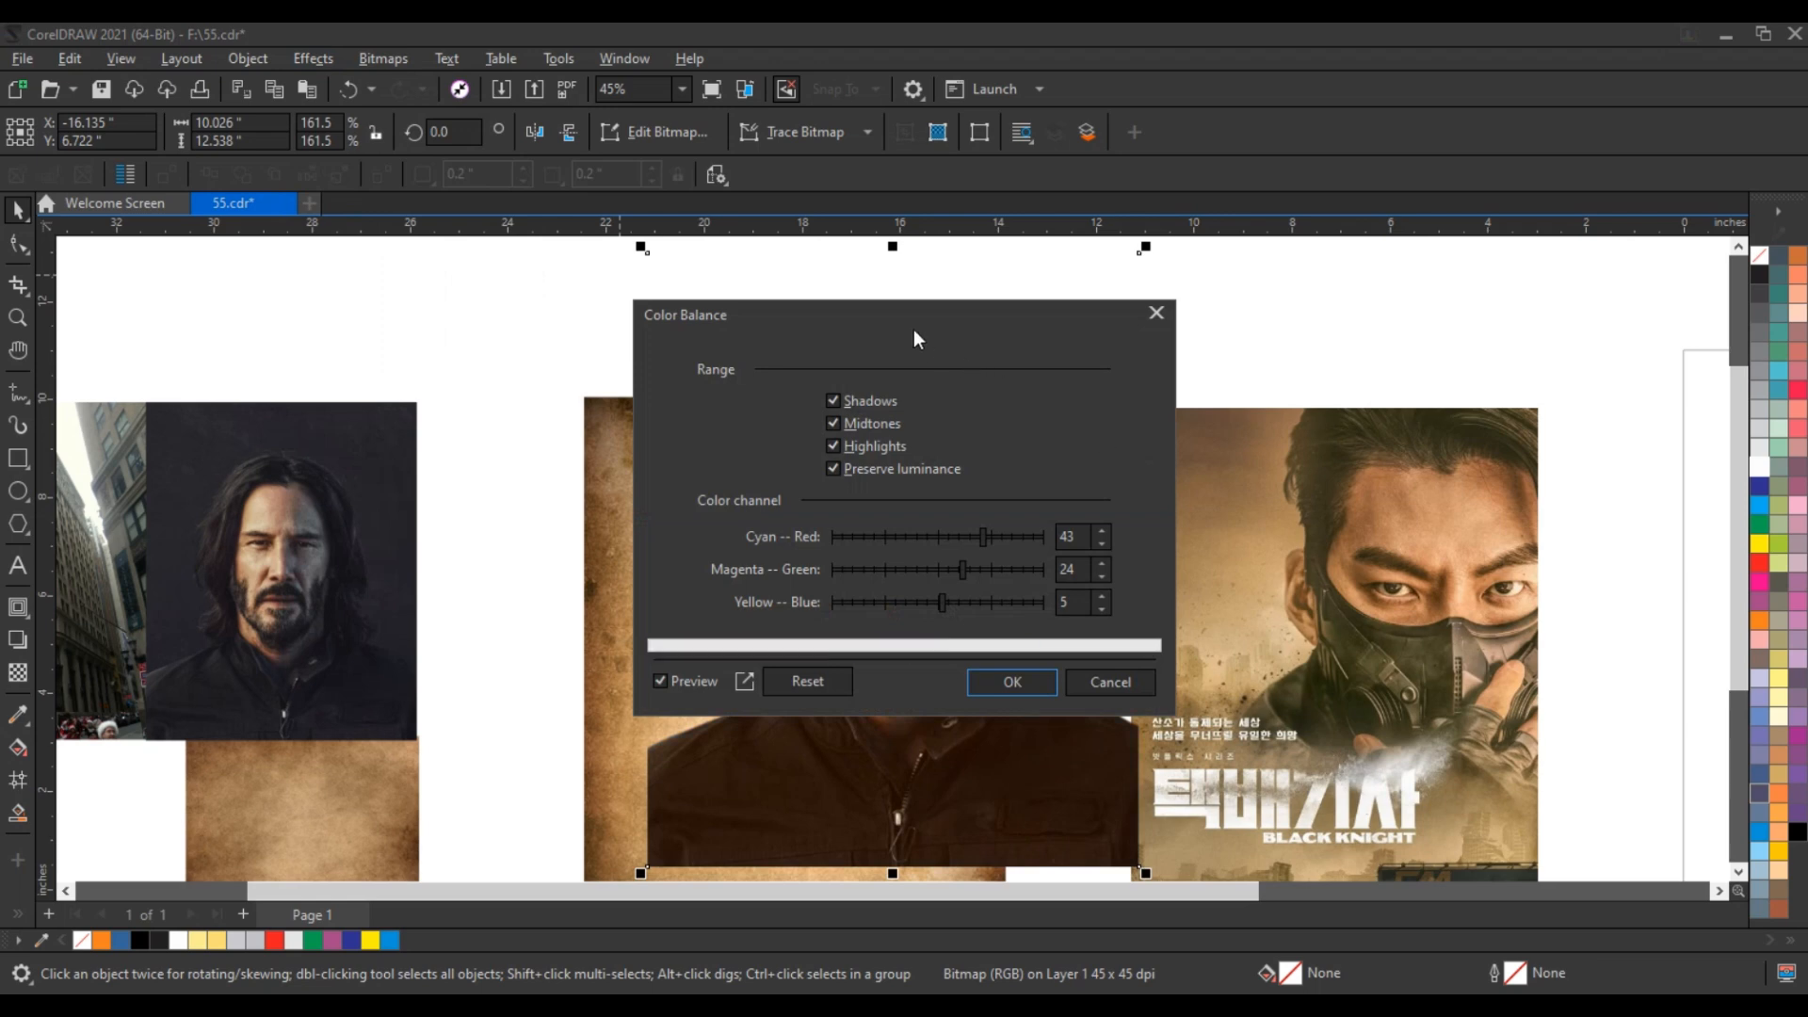
{"action": "left_click_drag", "start_coordinate": [913, 330], "coordinate": [1363, 607]}
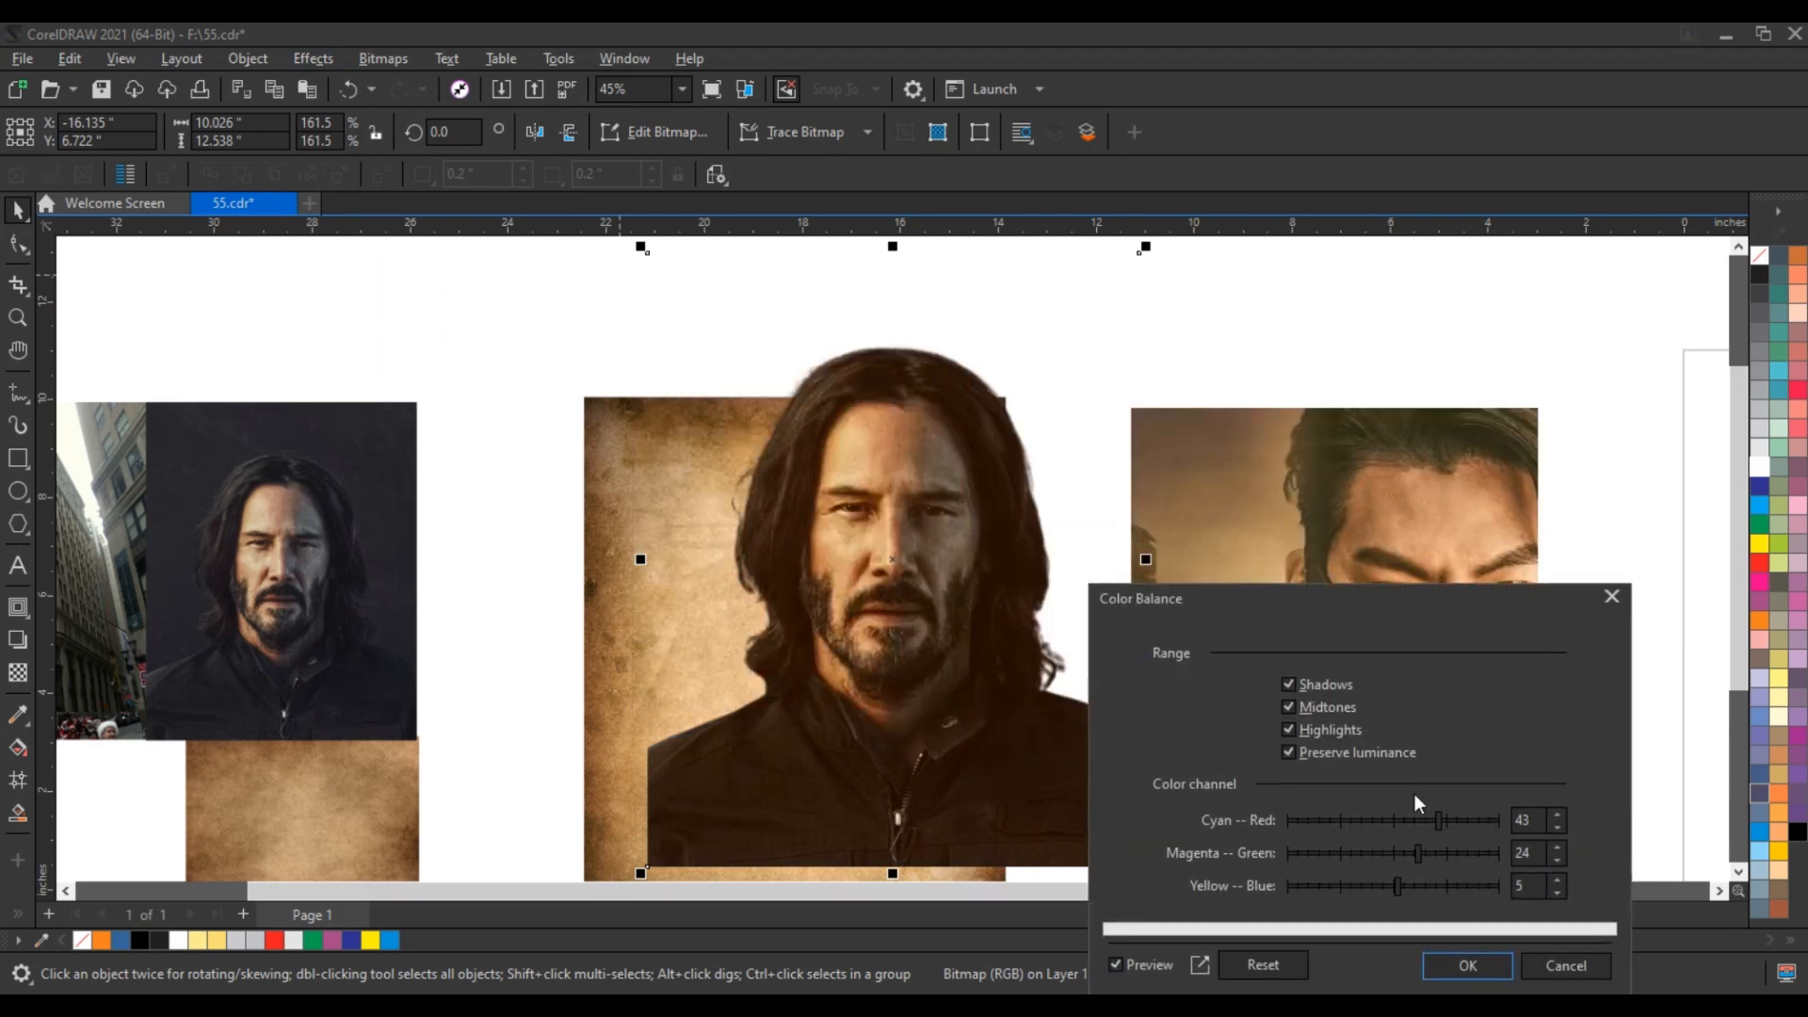
{"action": "left_click", "coordinate": [1467, 965]}
Step: Adjust the man's cutout to brightness 11, contrast 28 and intensity 0
{"action": "left_click", "coordinate": [312, 61]}
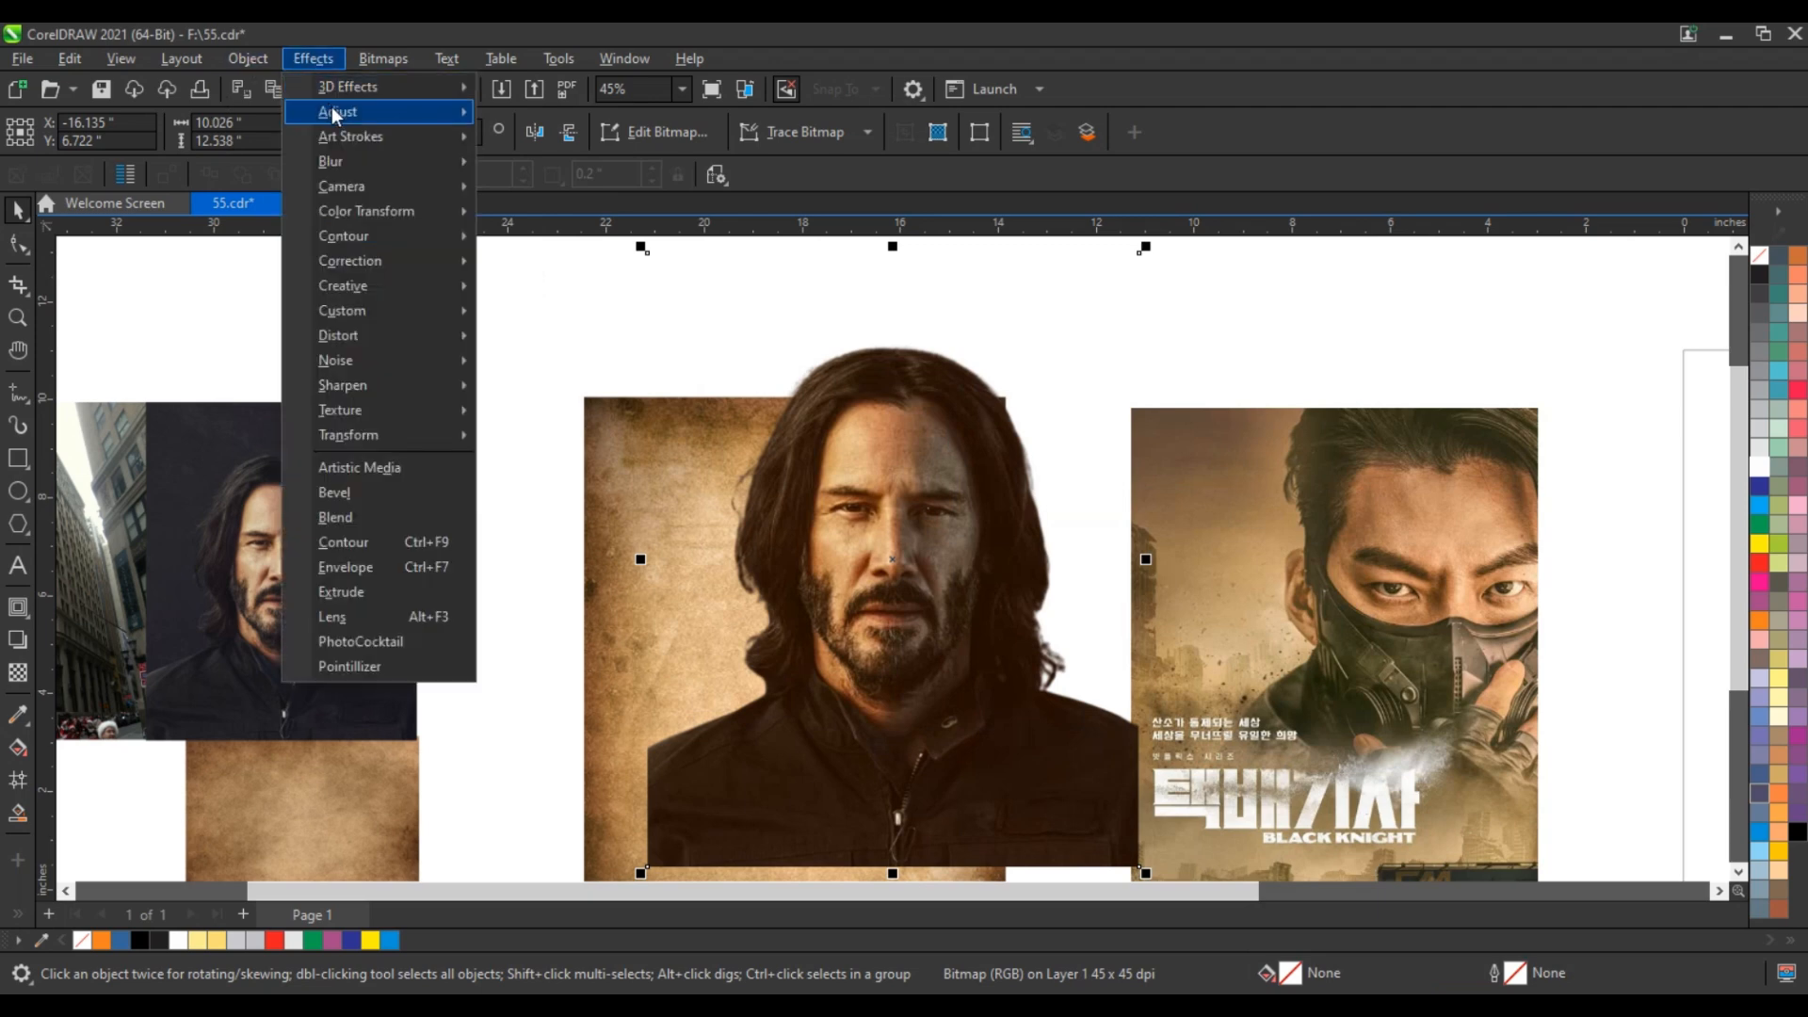
{"action": "mouse_move", "coordinate": [335, 111]}
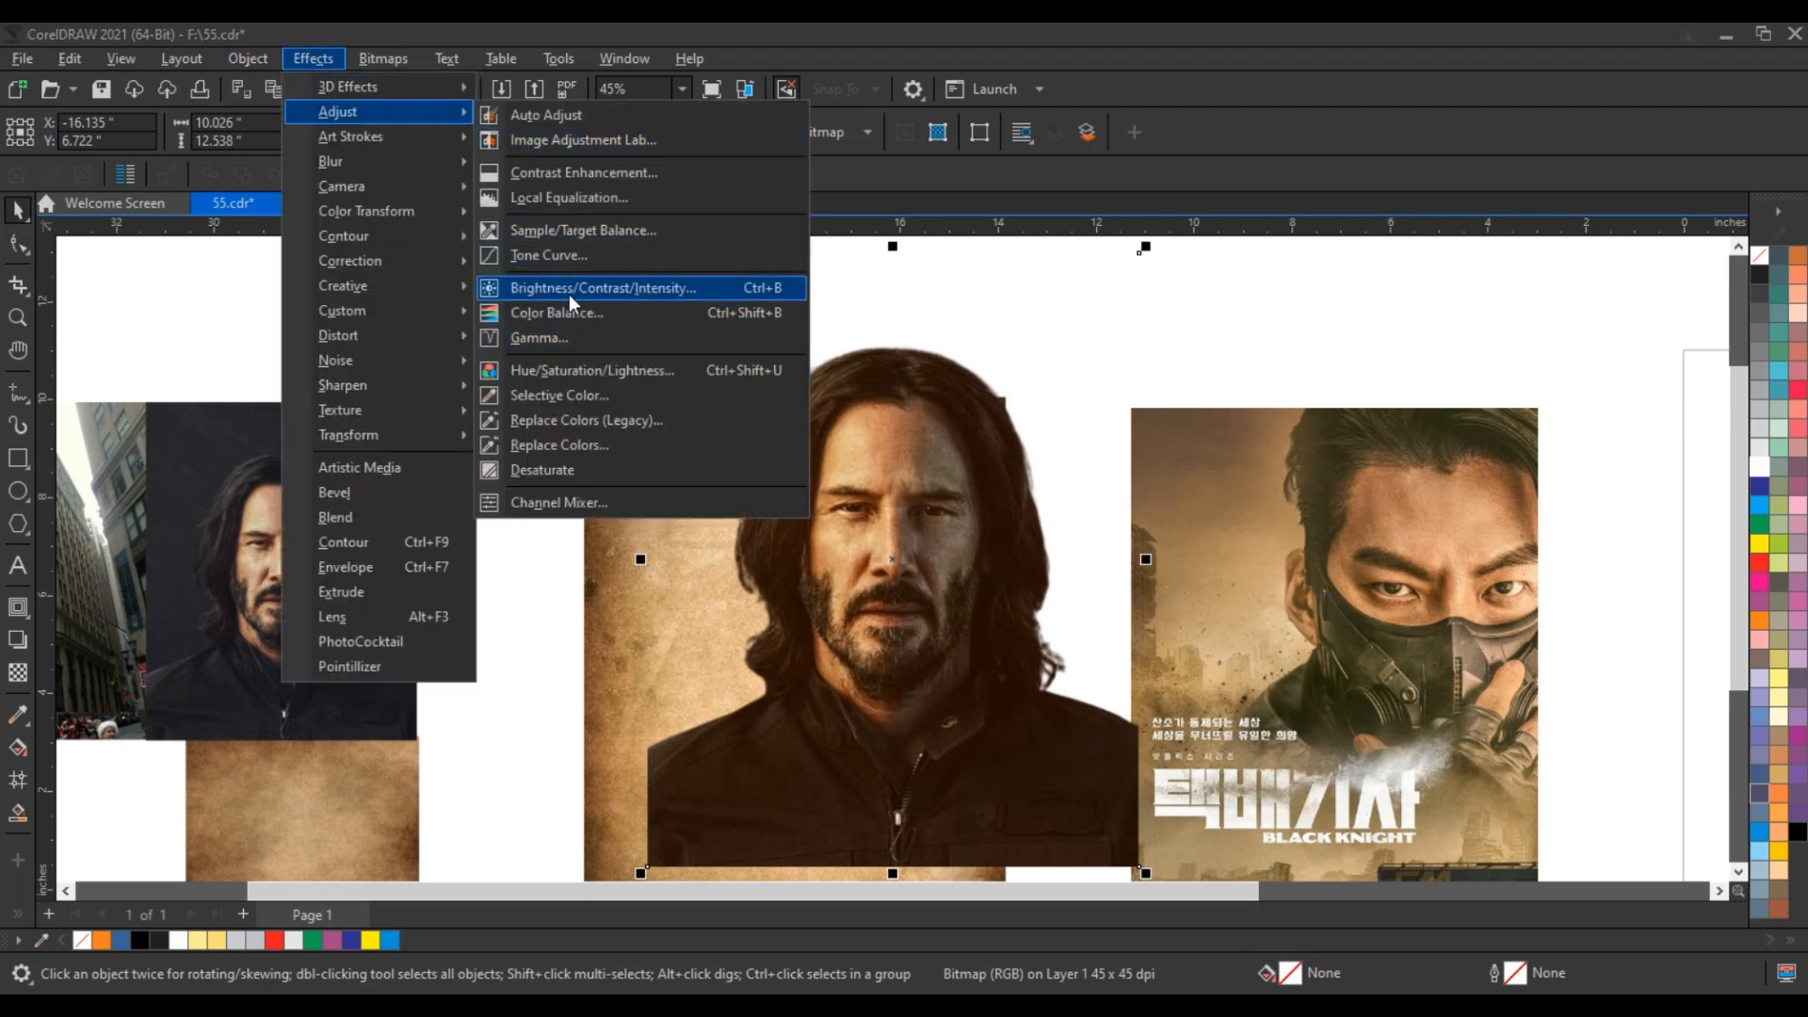
{"action": "left_click", "coordinate": [569, 294]}
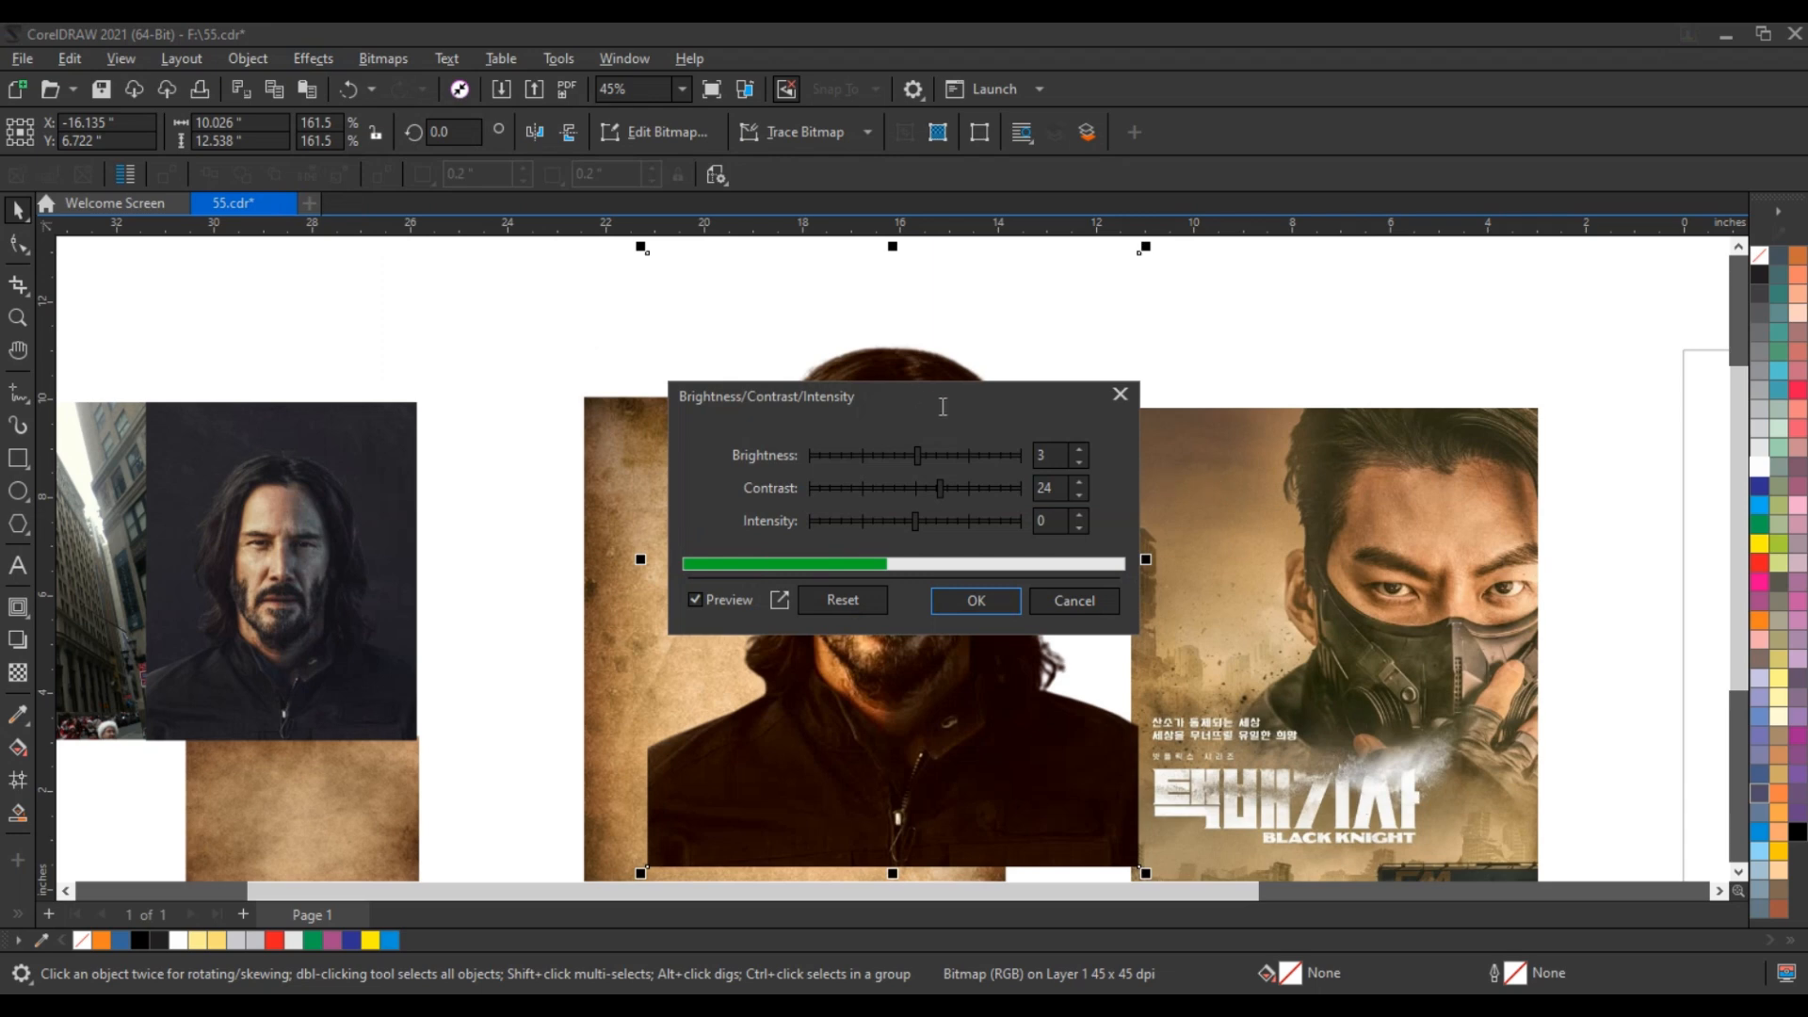
{"action": "left_click_drag", "start_coordinate": [940, 403], "coordinate": [1446, 511]}
{"action": "left_click", "coordinate": [1485, 555]}
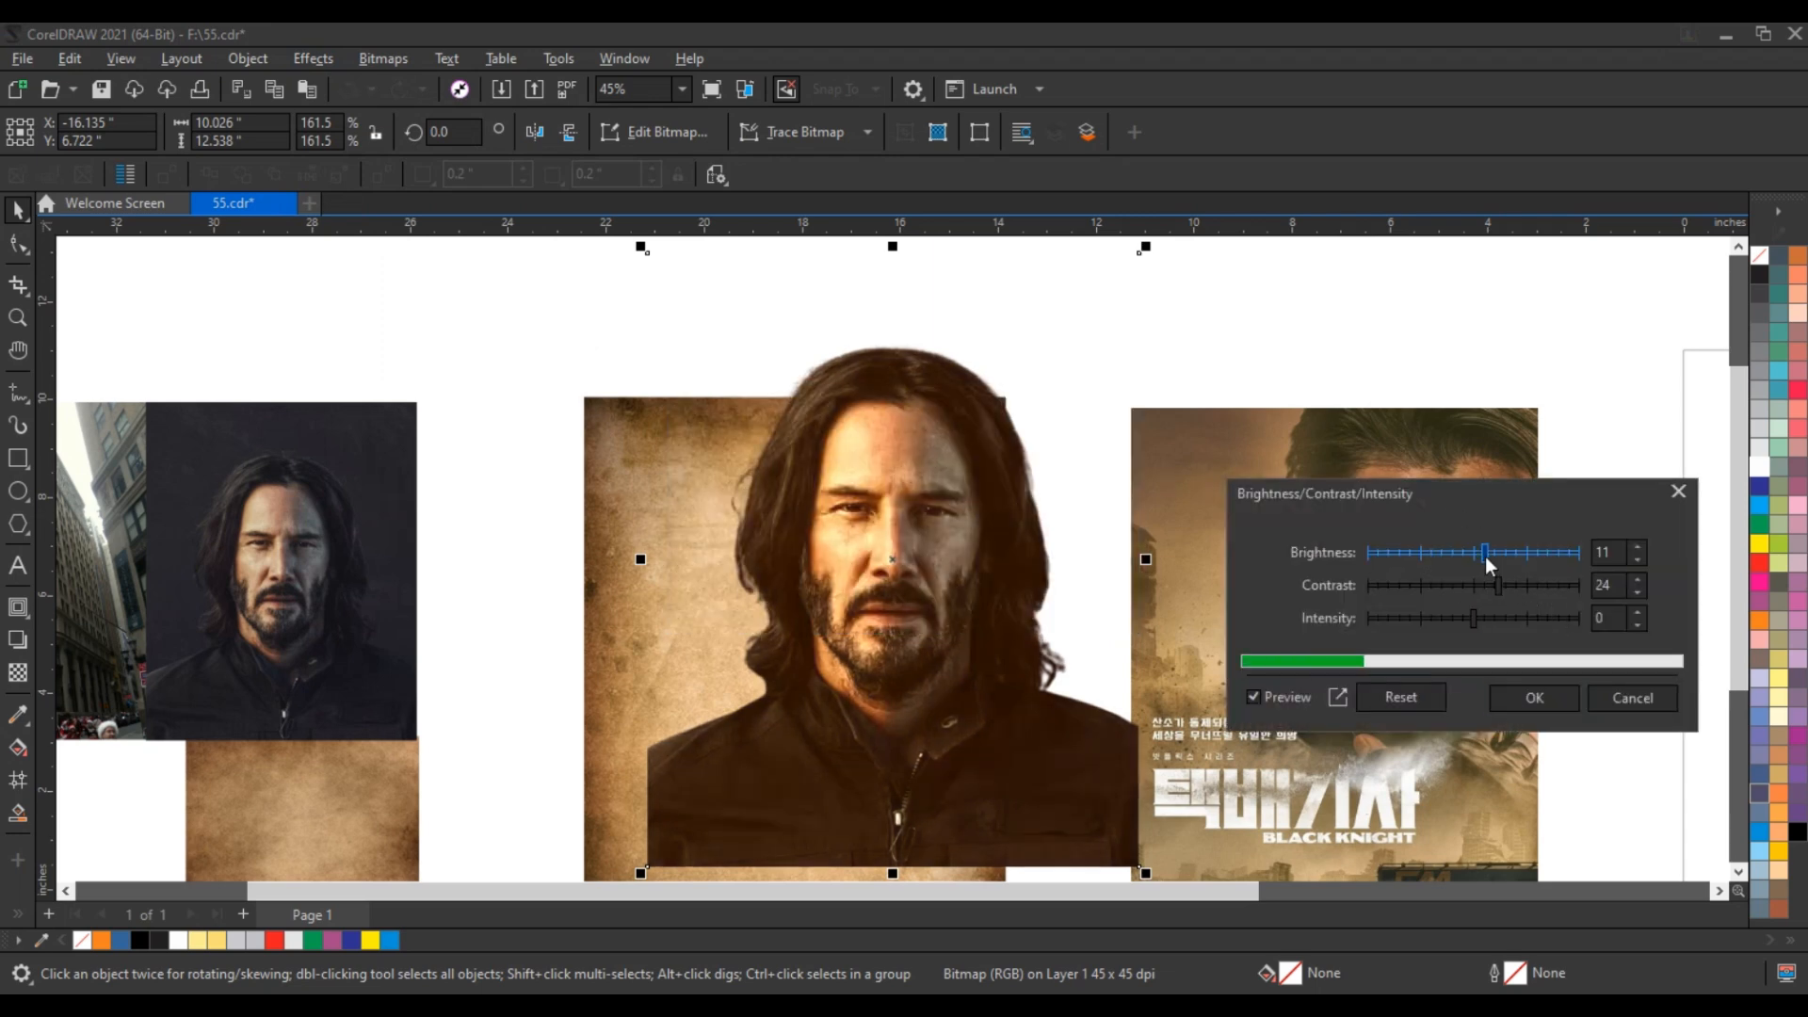
{"action": "left_click_drag", "start_coordinate": [1494, 591], "coordinate": [1480, 558]}
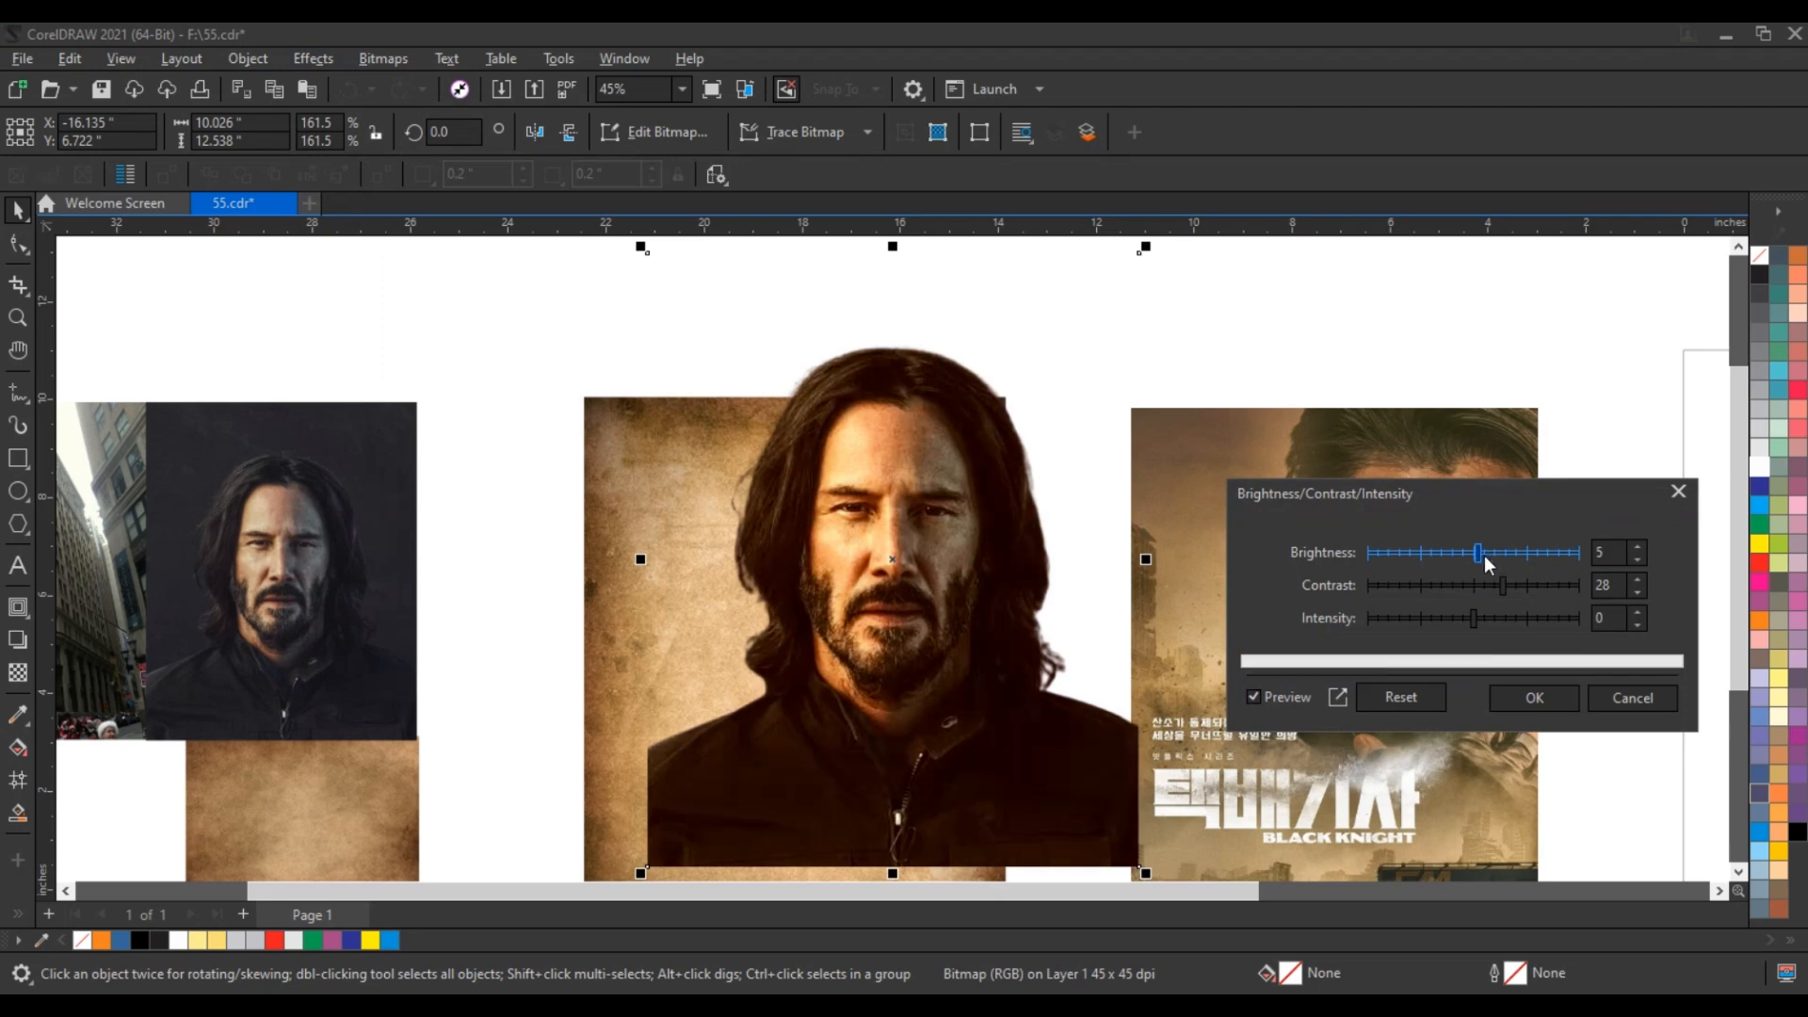
{"action": "left_click", "coordinate": [1484, 555]}
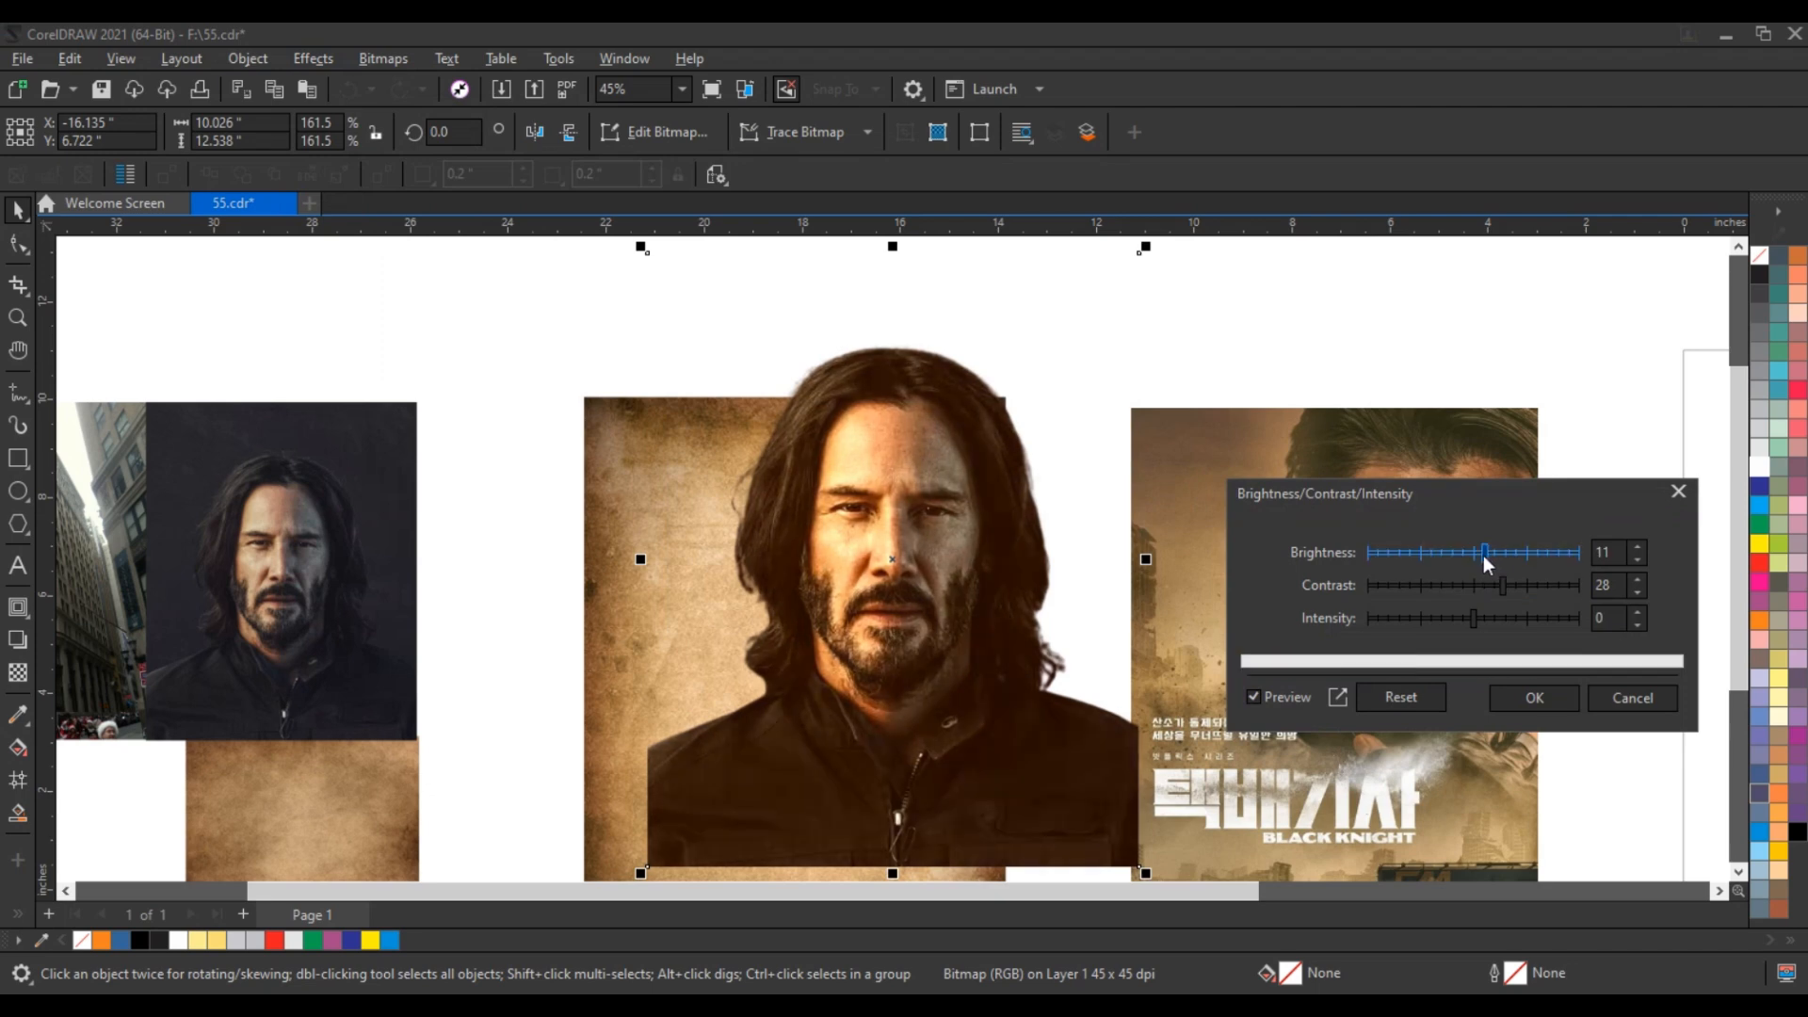
{"action": "left_click", "coordinate": [1527, 699]}
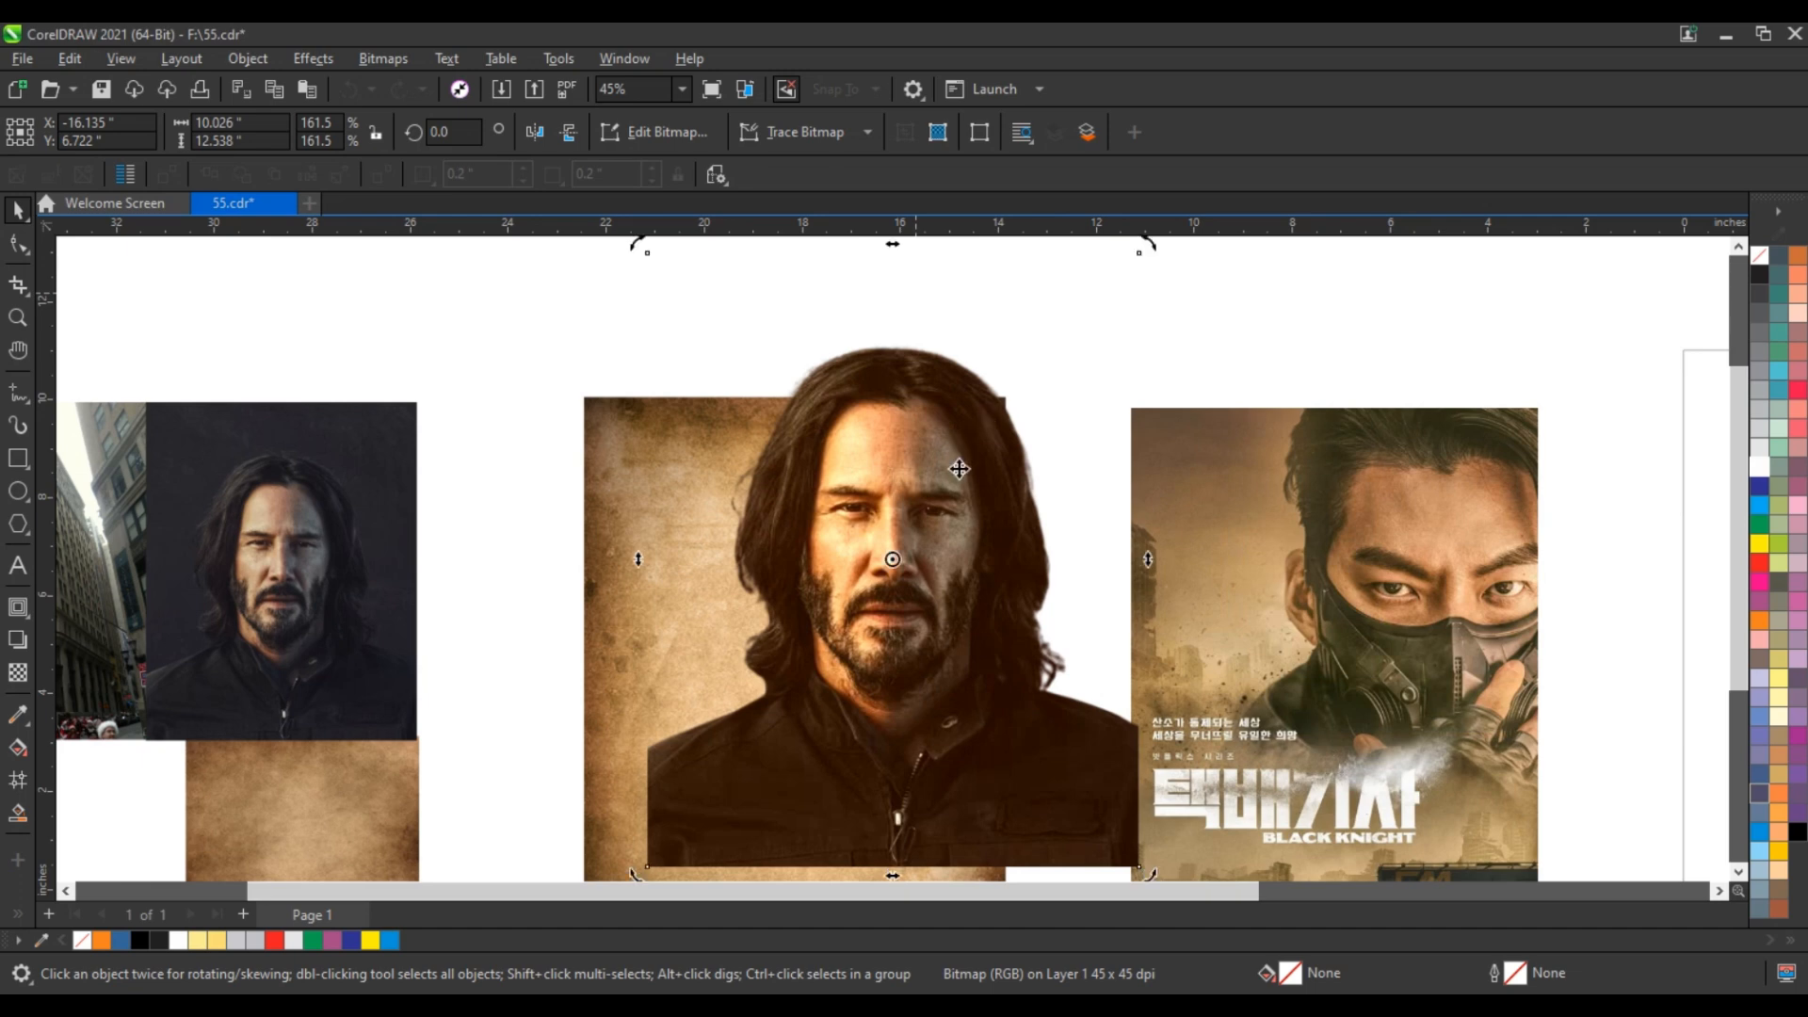
Step: Move the man's cutout slightly upward over the parchment
{"action": "scroll", "coordinate": [1024, 354], "scroll_direction": "down", "scroll_amount": 1}
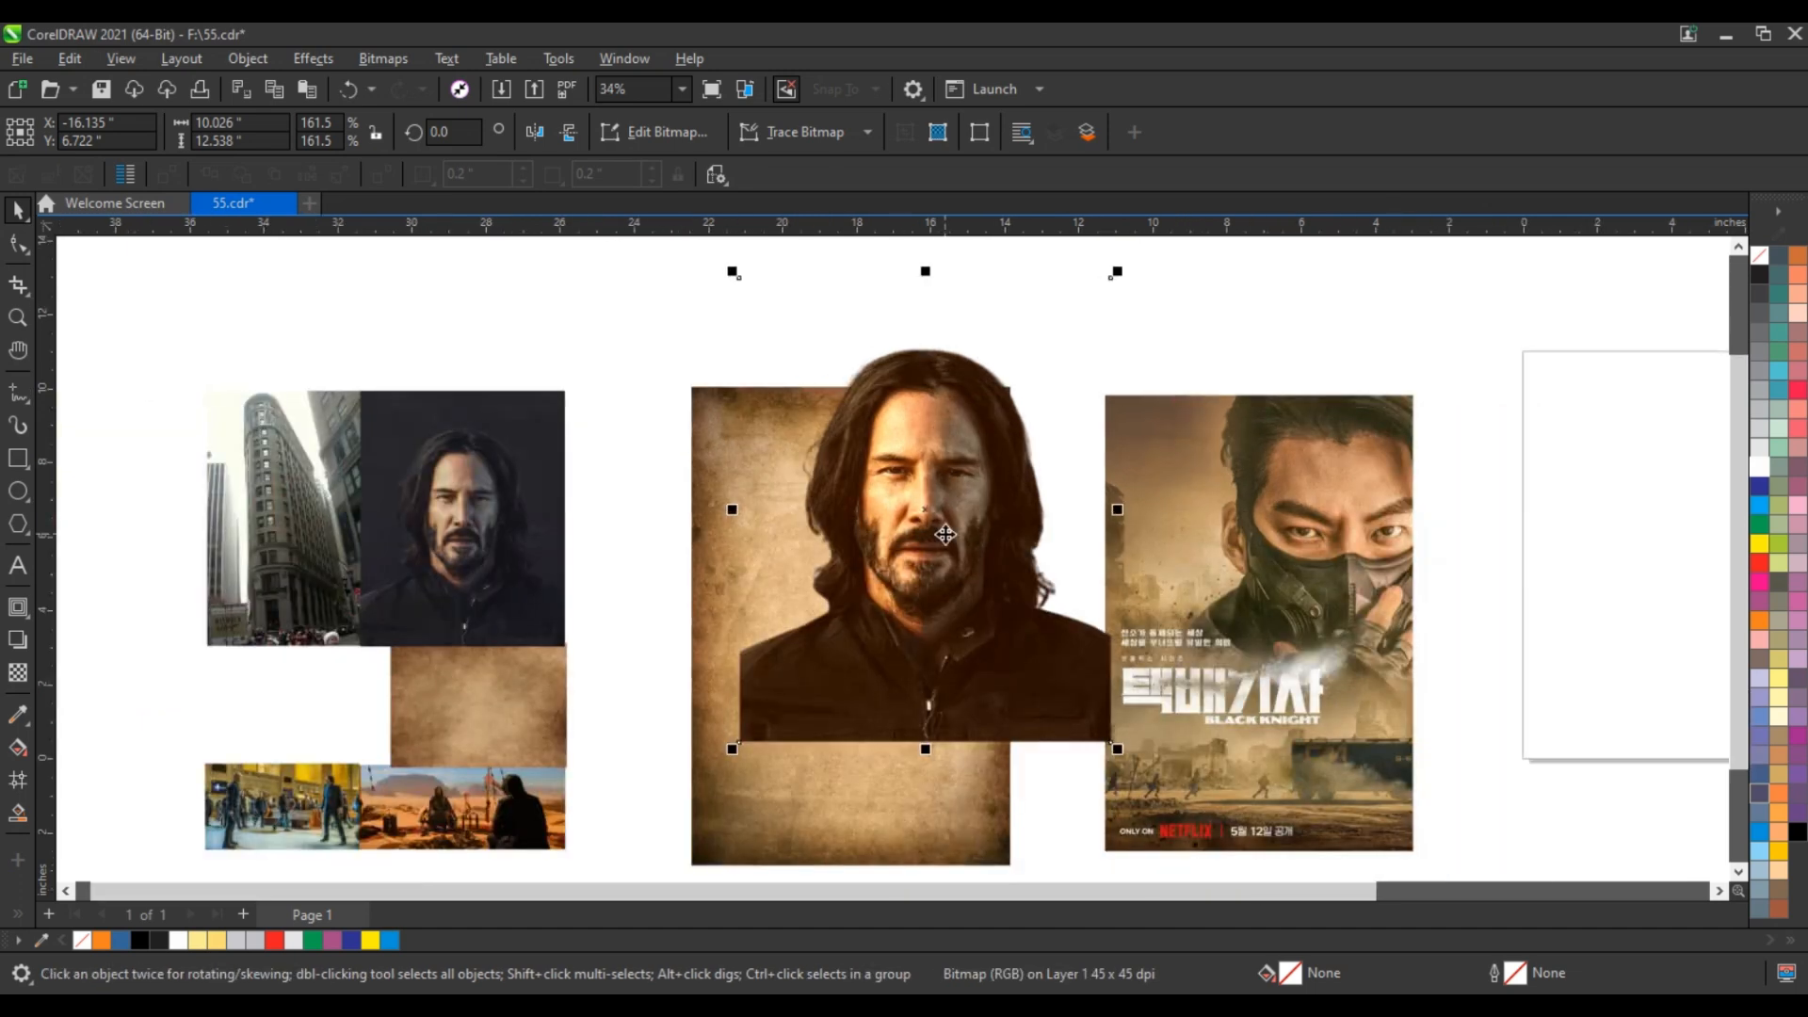
{"action": "left_click_drag", "start_coordinate": [945, 531], "coordinate": [945, 523]}
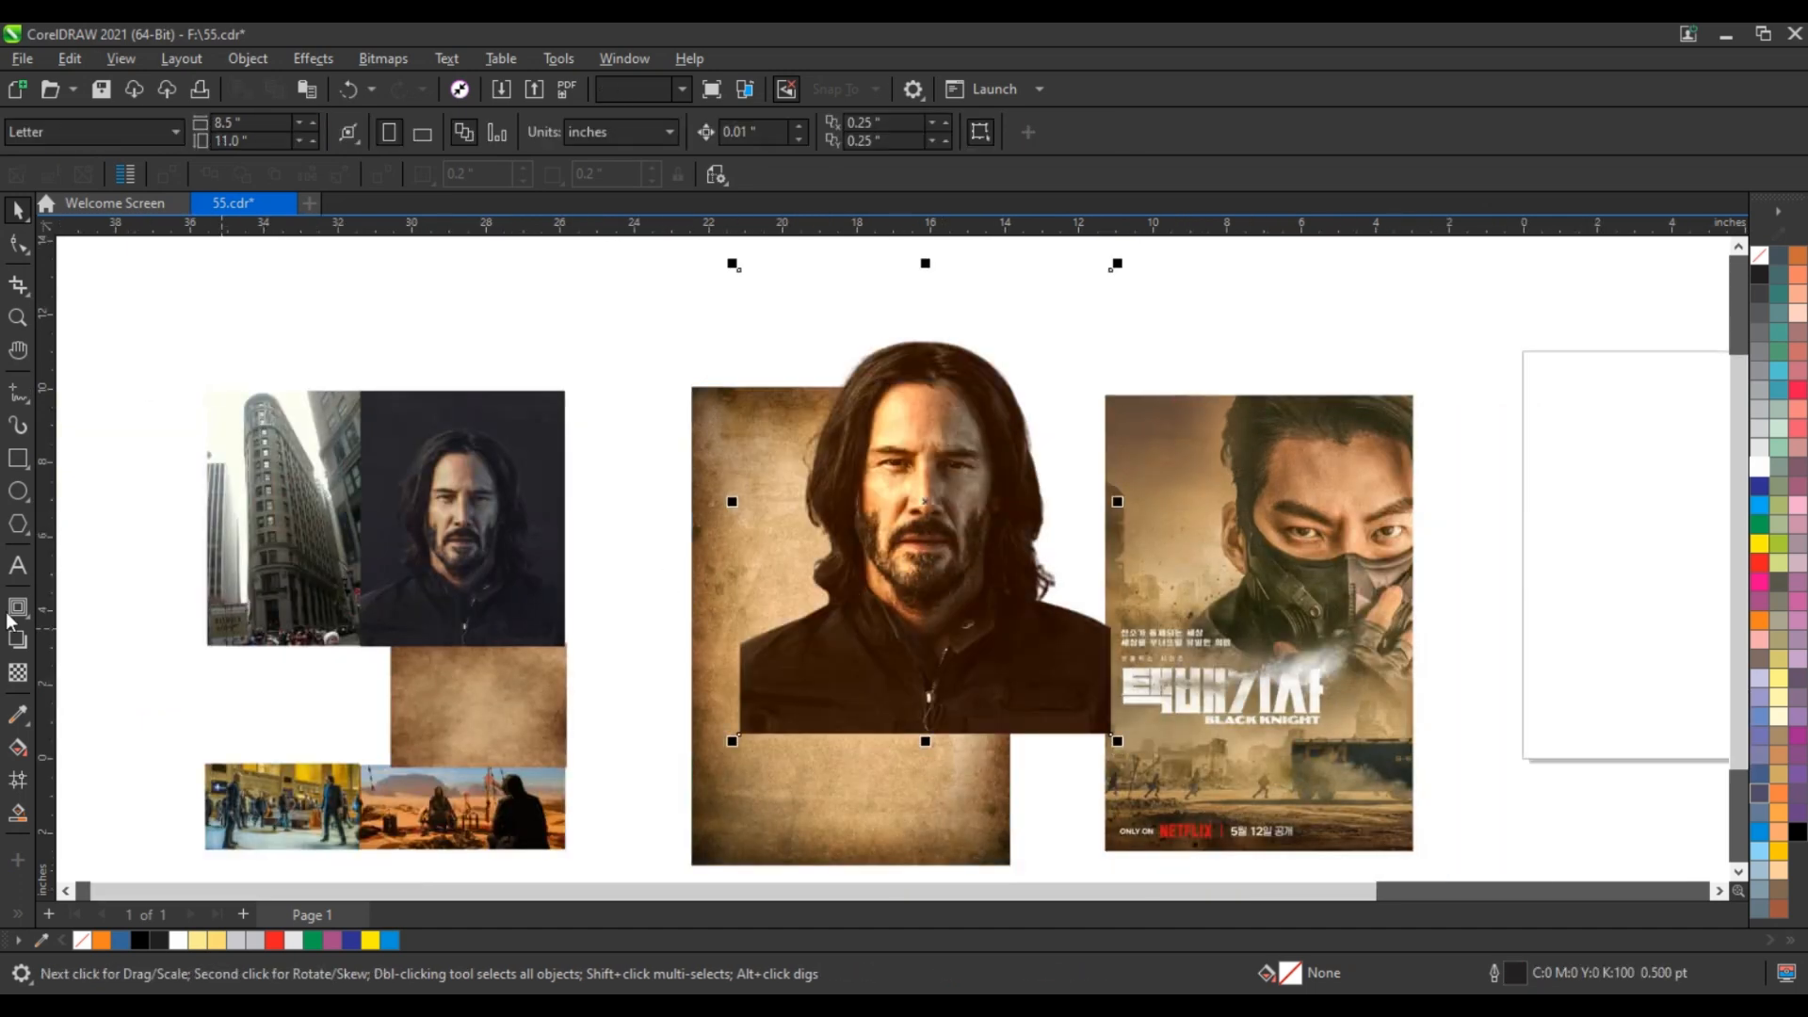
Step: Apply a fountain transparency to the man's cutout, fading his torso downward from below the chin into the parchment
{"action": "left_click_drag", "start_coordinate": [888, 595], "coordinate": [866, 697]}
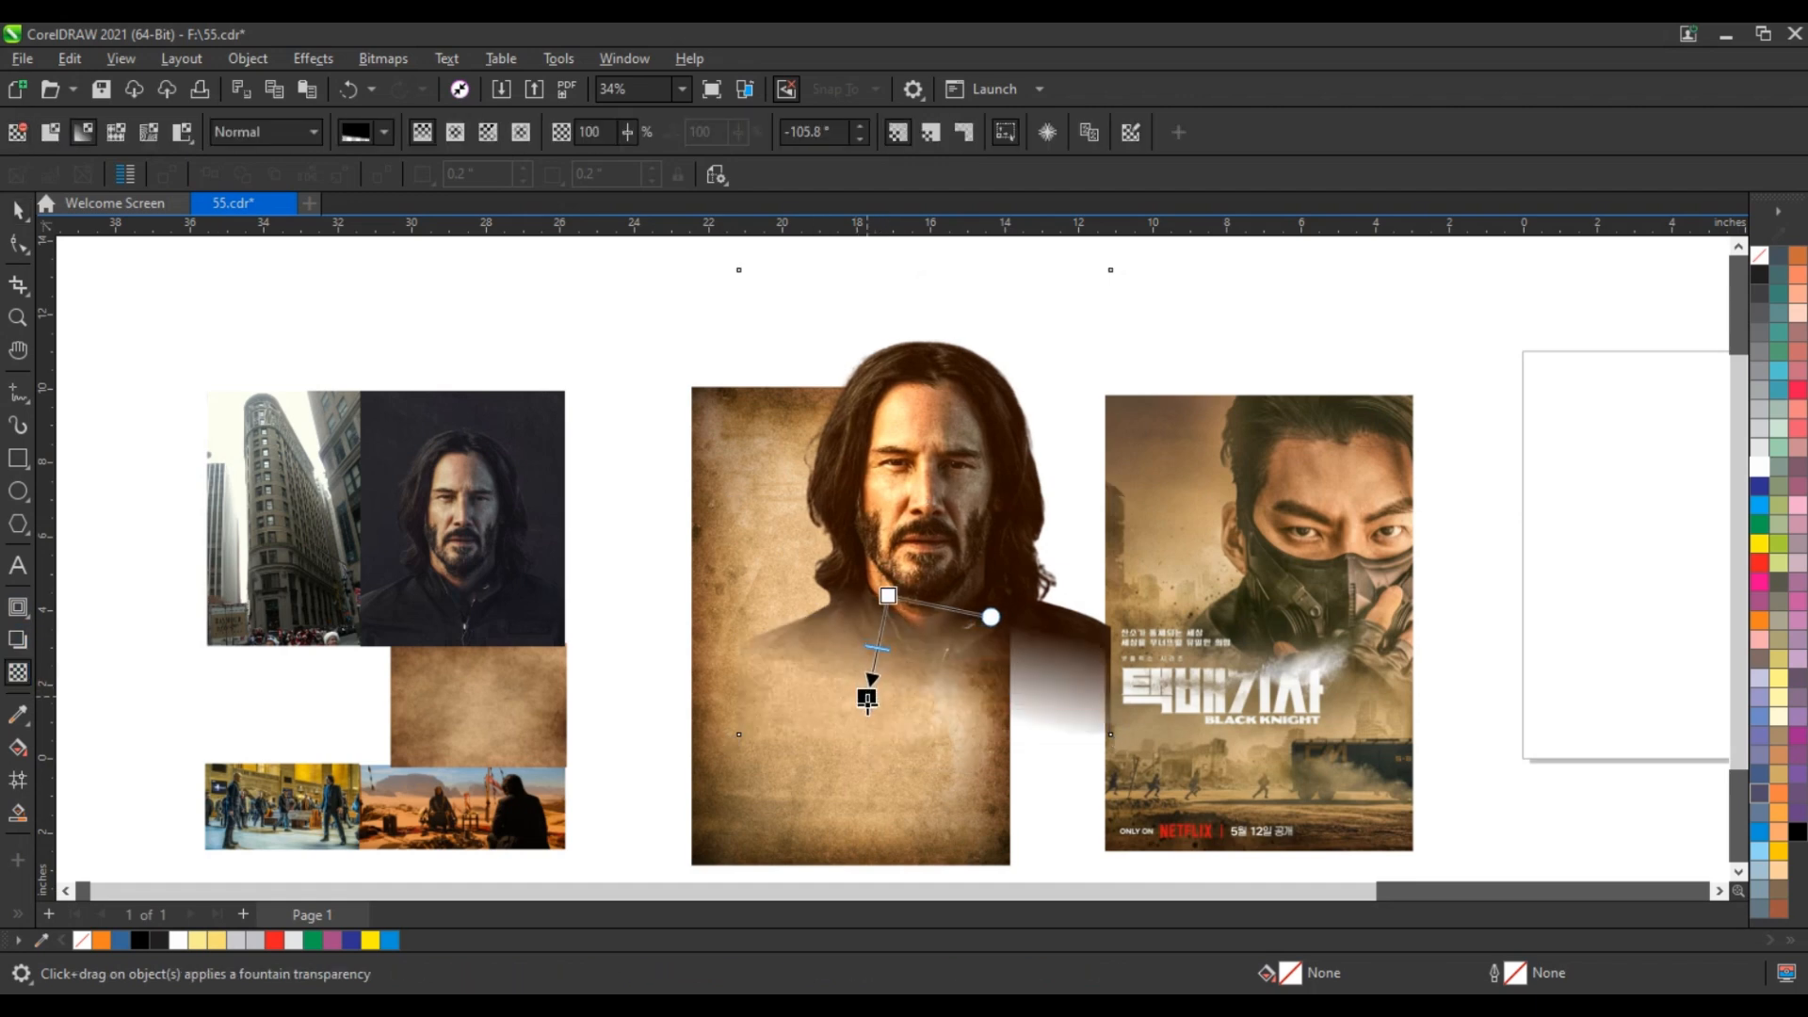
{"action": "left_click_drag", "start_coordinate": [887, 595], "coordinate": [893, 585]}
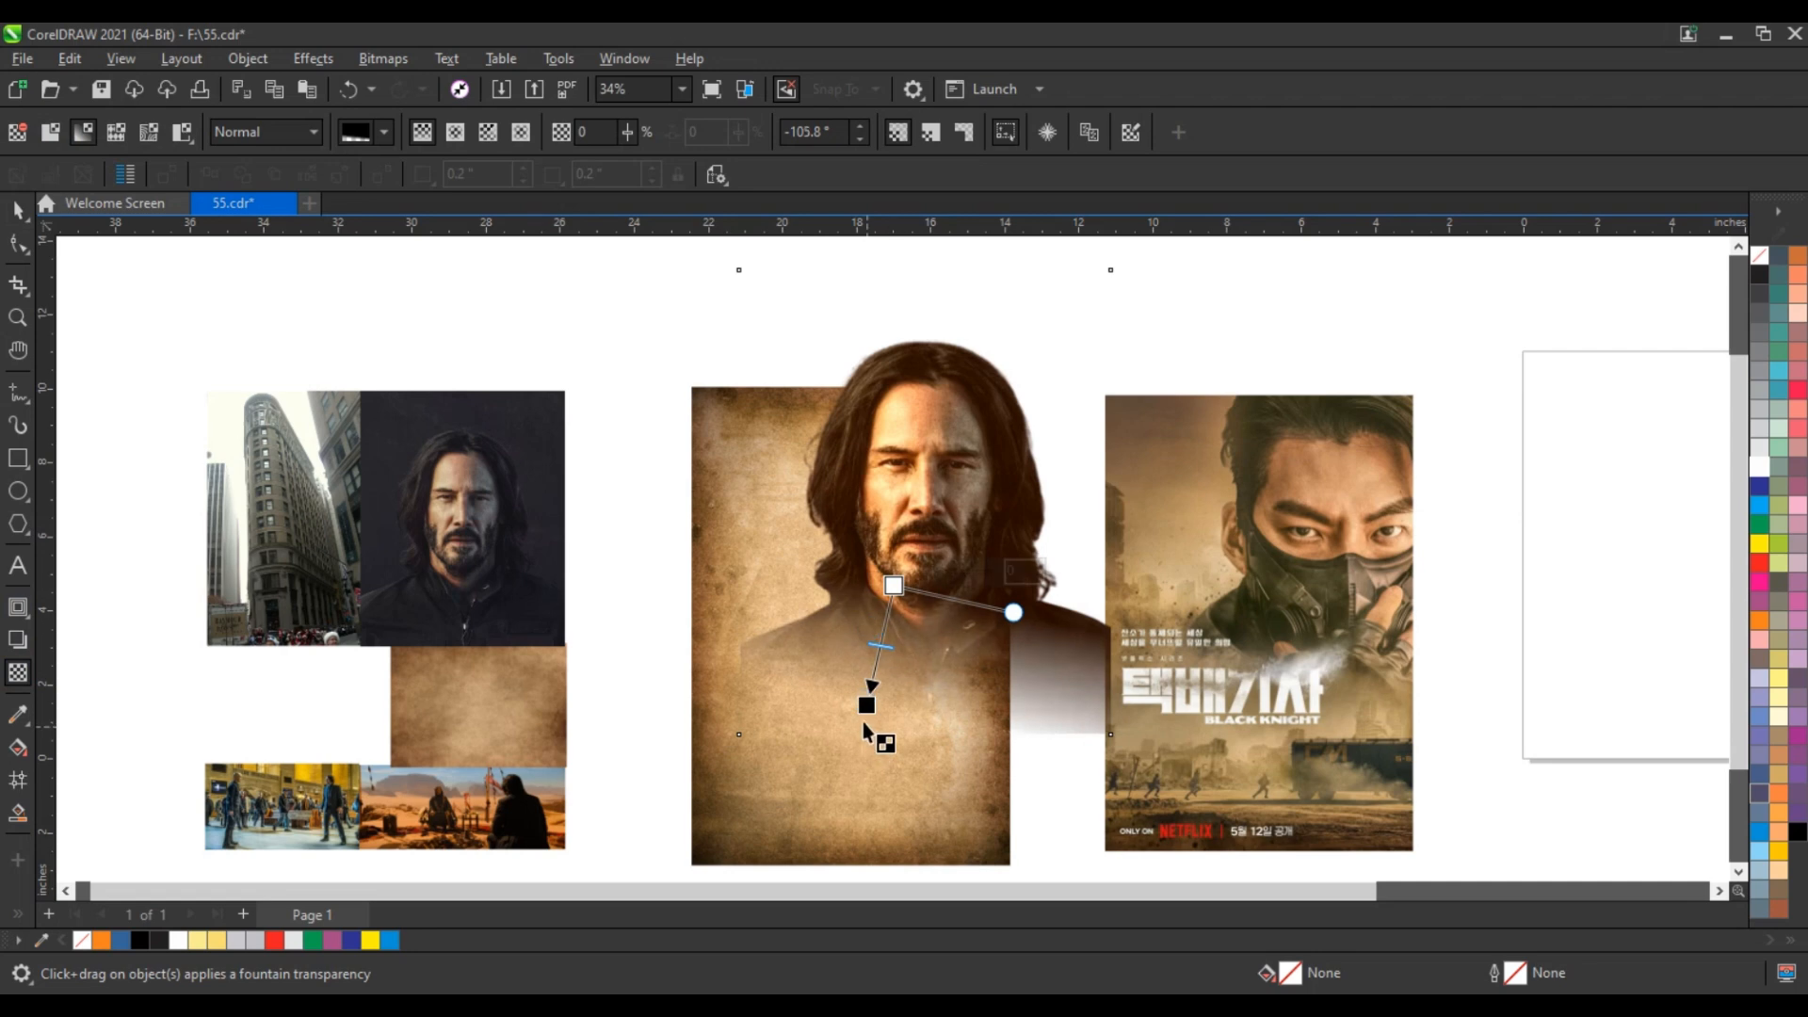
{"action": "left_click_drag", "start_coordinate": [865, 703], "coordinate": [859, 688]}
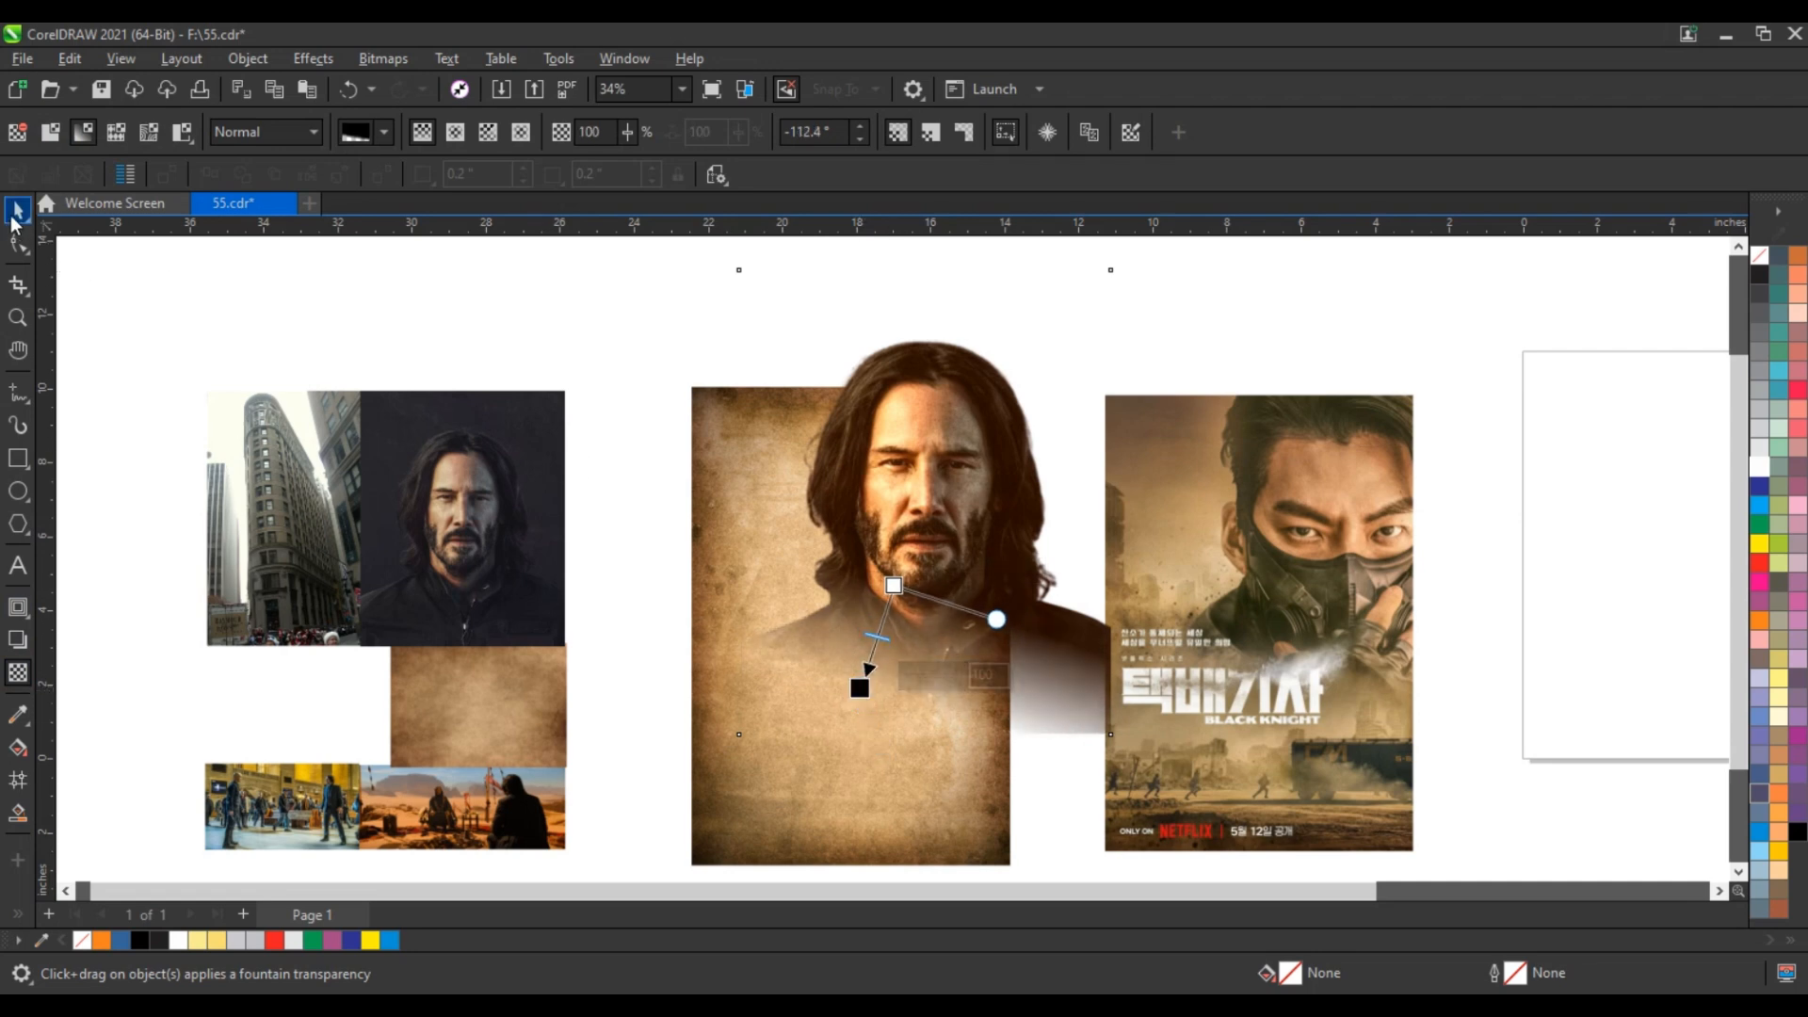
{"action": "left_click", "coordinate": [15, 213]}
Step: Shrink the man's cutout to about 9.43 by 11.80 inches, reposition it and PowerClip it inside the parchment rectangle
{"action": "left_click_drag", "start_coordinate": [1117, 264], "coordinate": [1110, 289]}
{"action": "left_click_drag", "start_coordinate": [985, 494], "coordinate": [995, 492]}
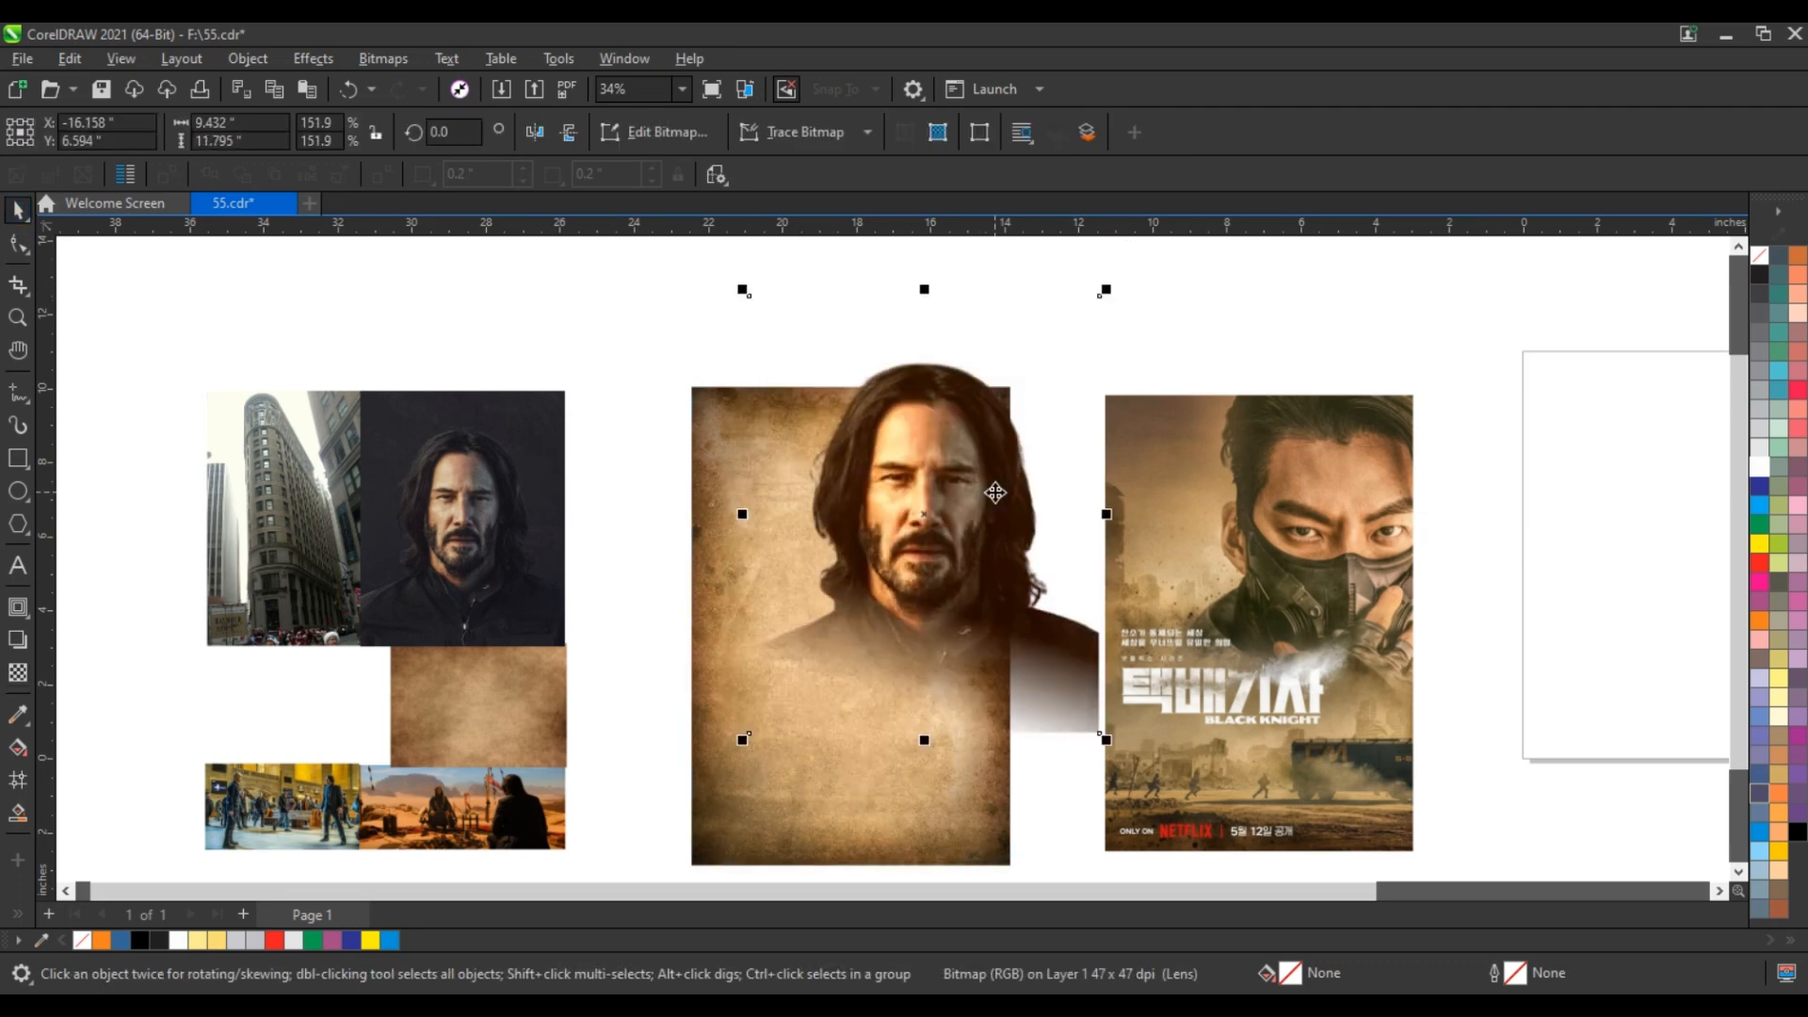
{"action": "right_click", "coordinate": [995, 491]}
{"action": "left_click", "coordinate": [1087, 646]}
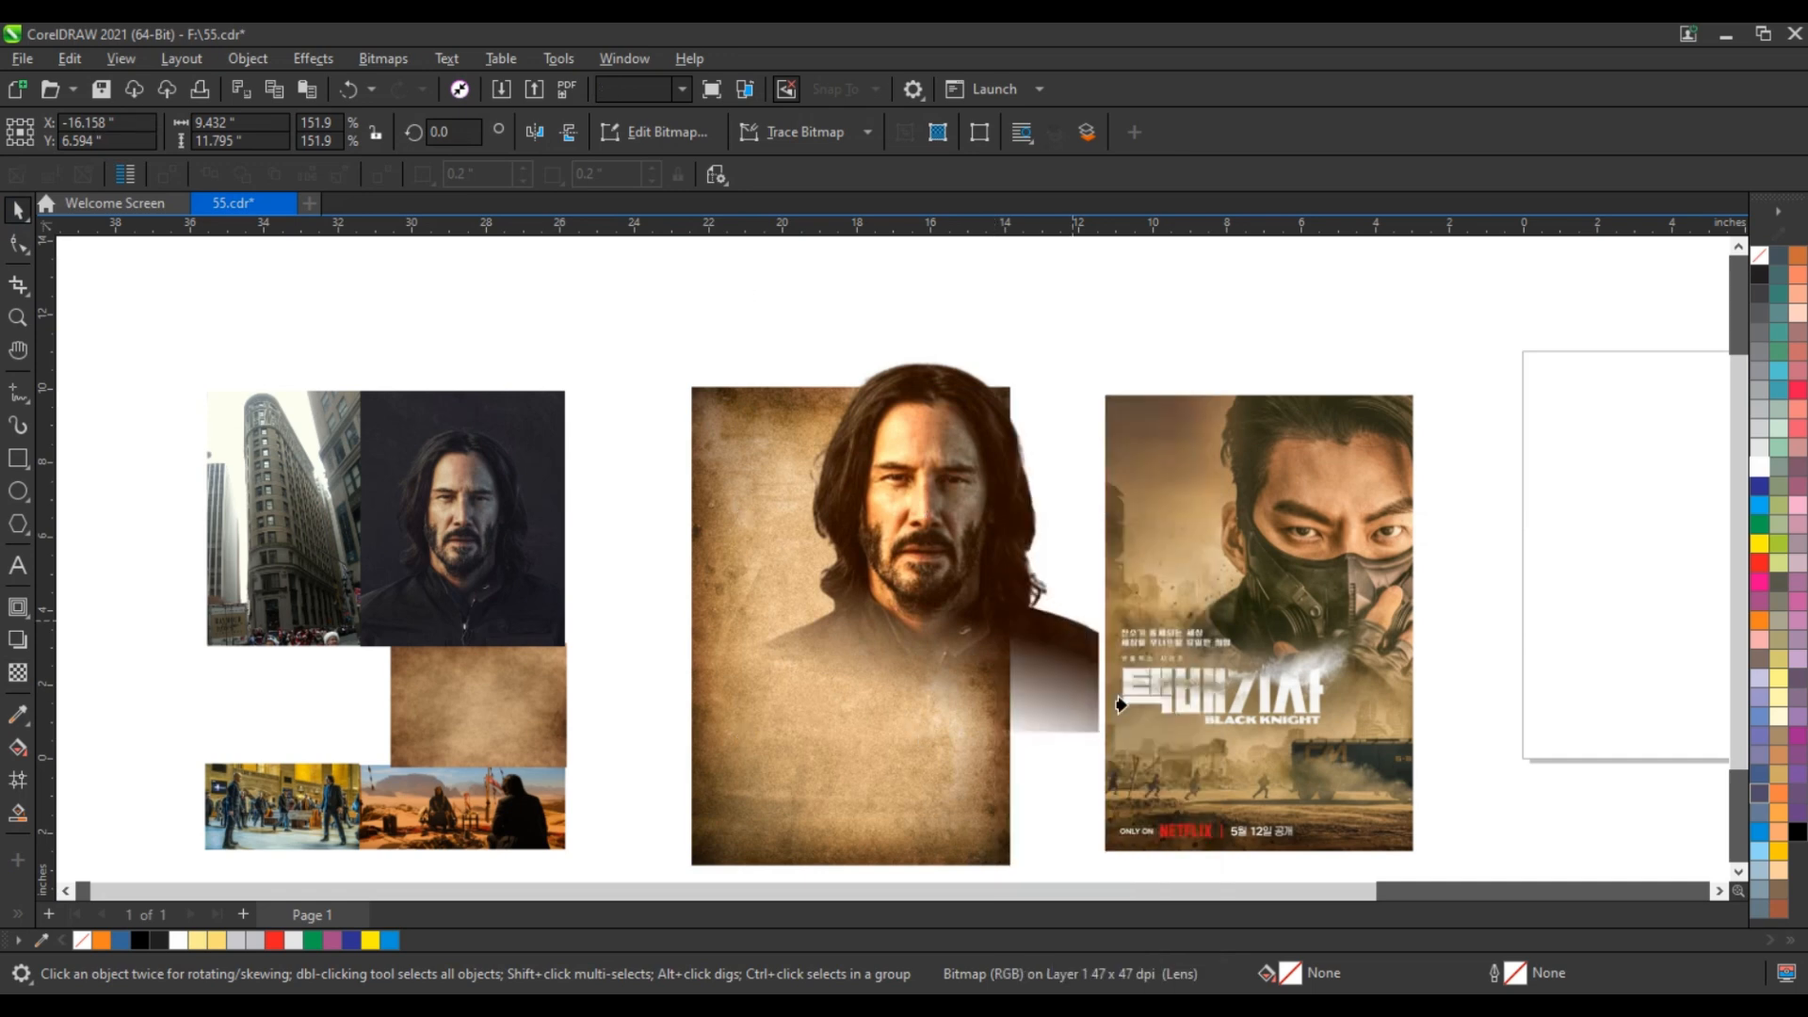
{"action": "left_click", "coordinate": [944, 833]}
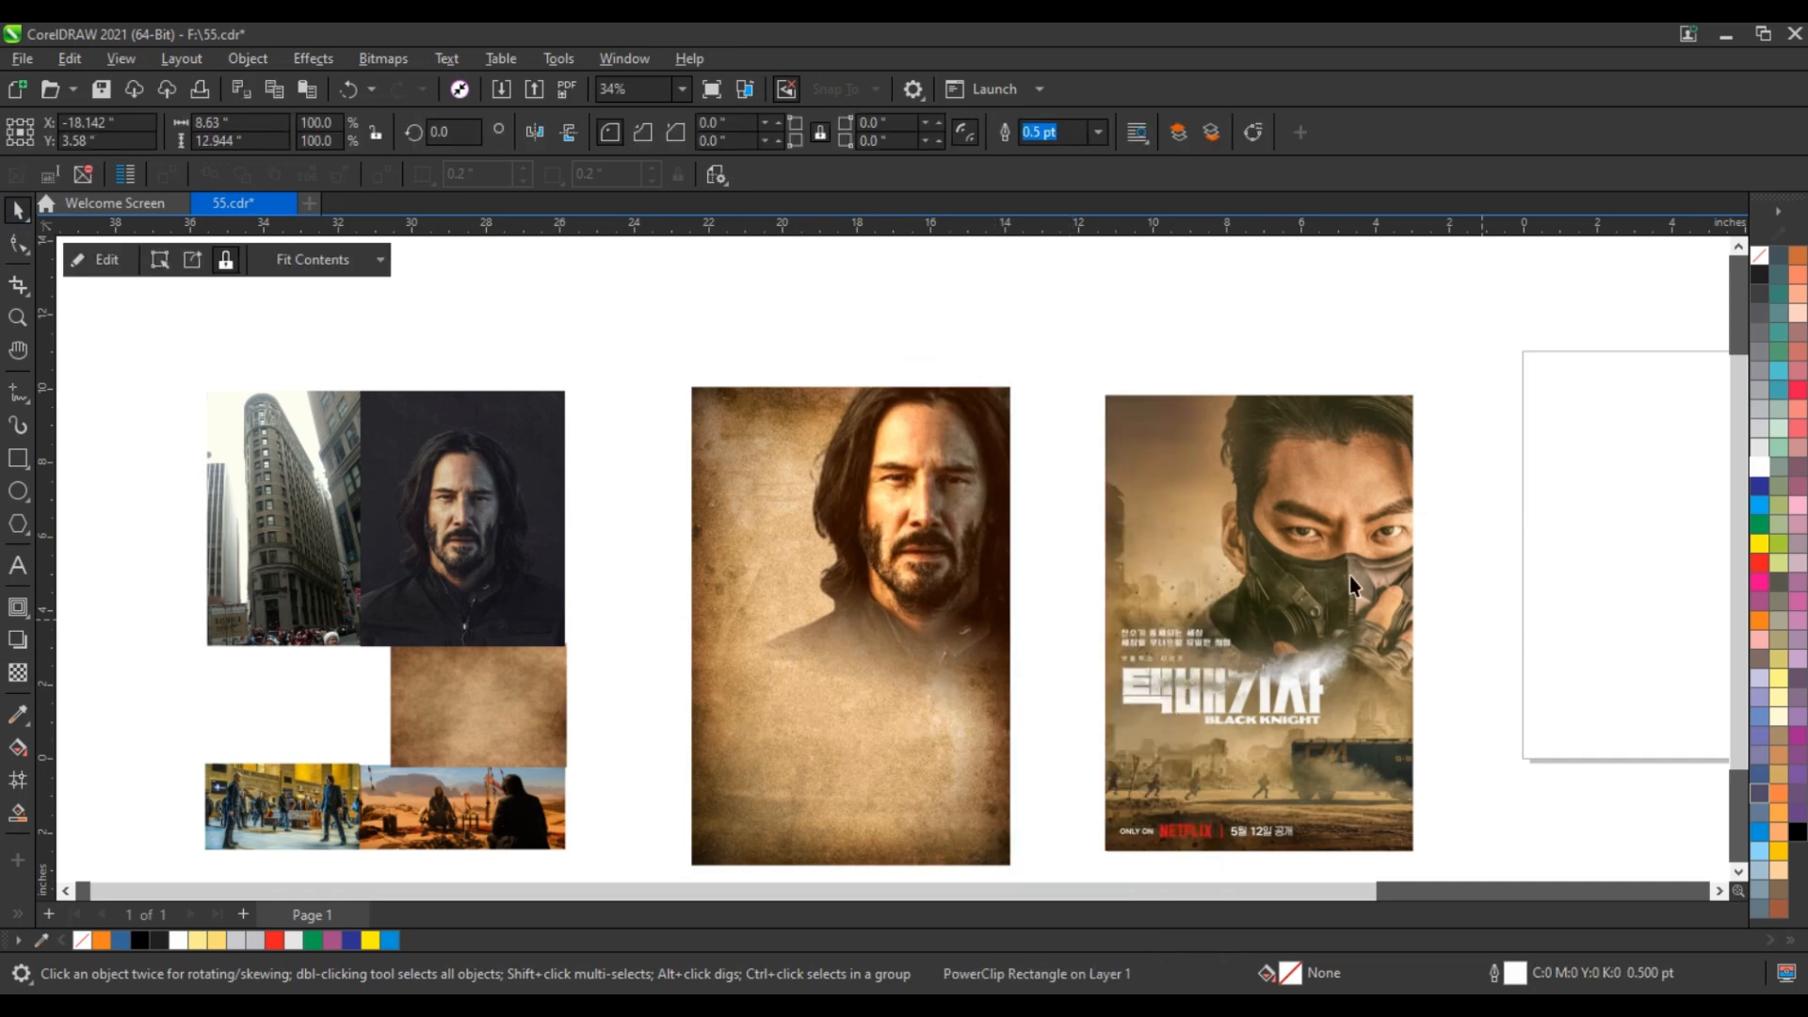
{"action": "key", "text": "Escape"}
Step: Move the building photo onto the parchment's left side and apply Color Balance with Cyan–Red 43, Magenta–Green 24 and Yellow–Blue 5
{"action": "left_click_drag", "start_coordinate": [254, 543], "coordinate": [716, 604]}
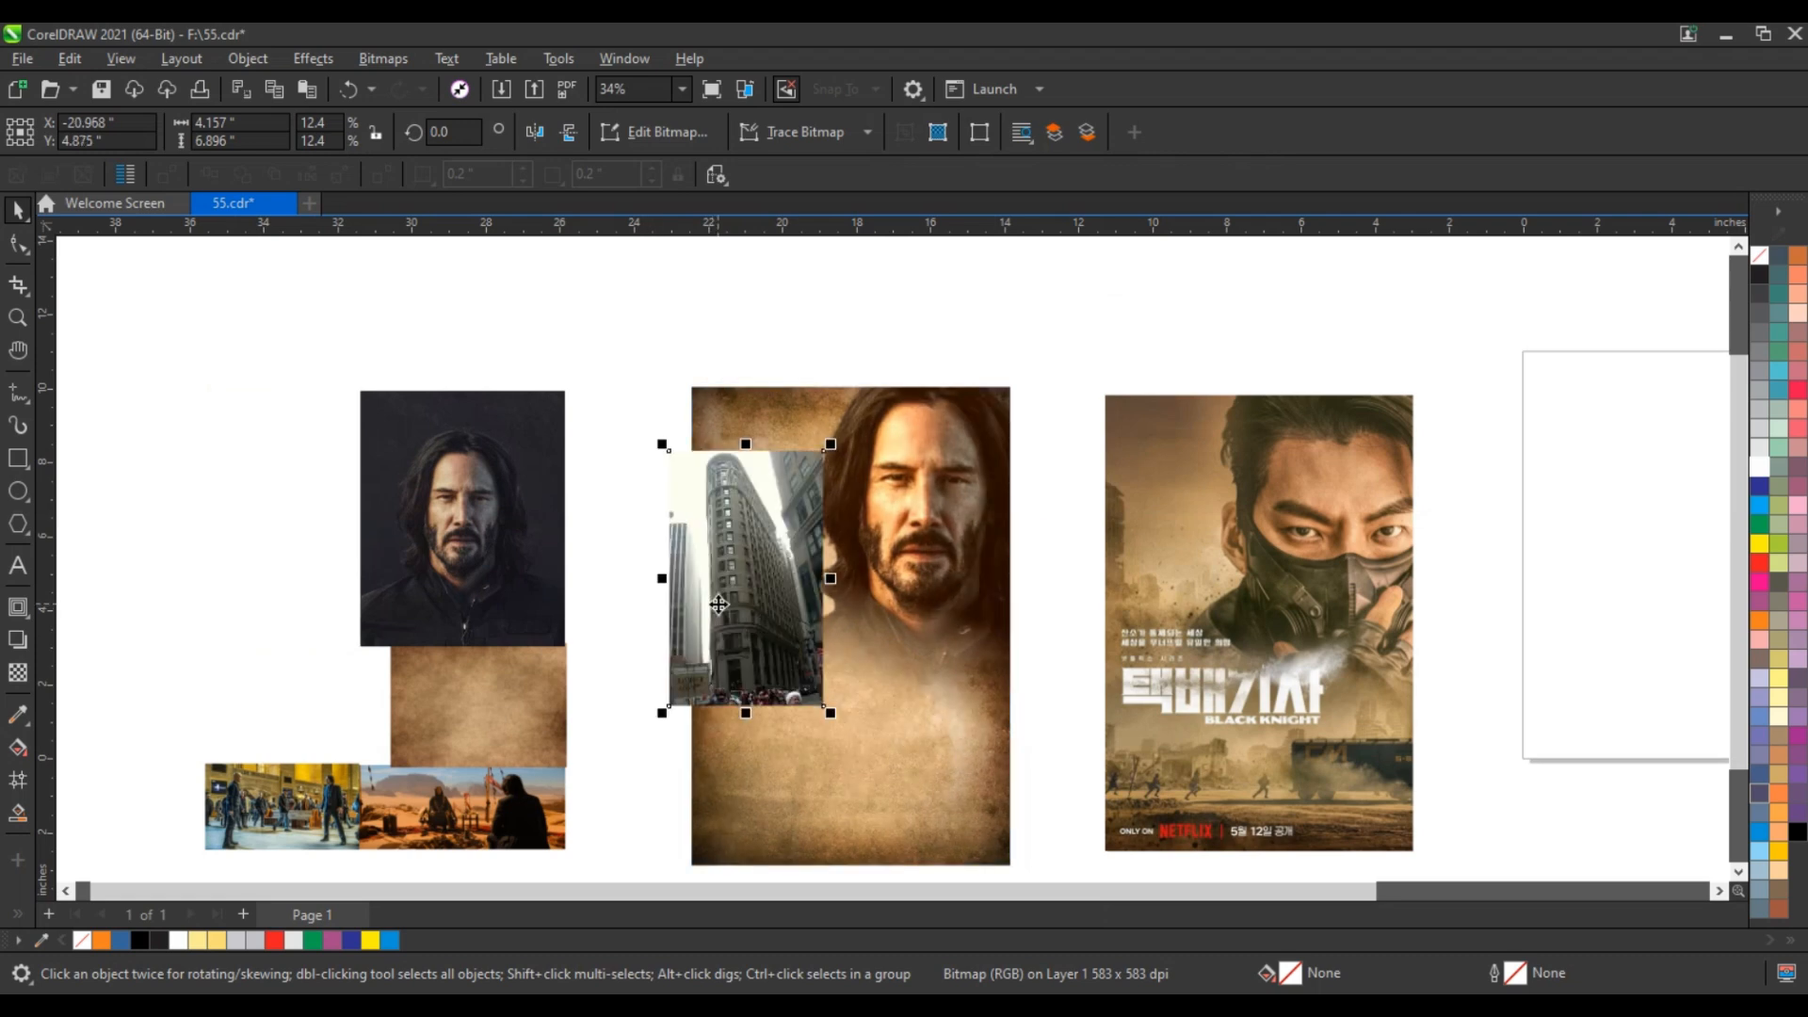
{"action": "key", "text": "shift+F2"}
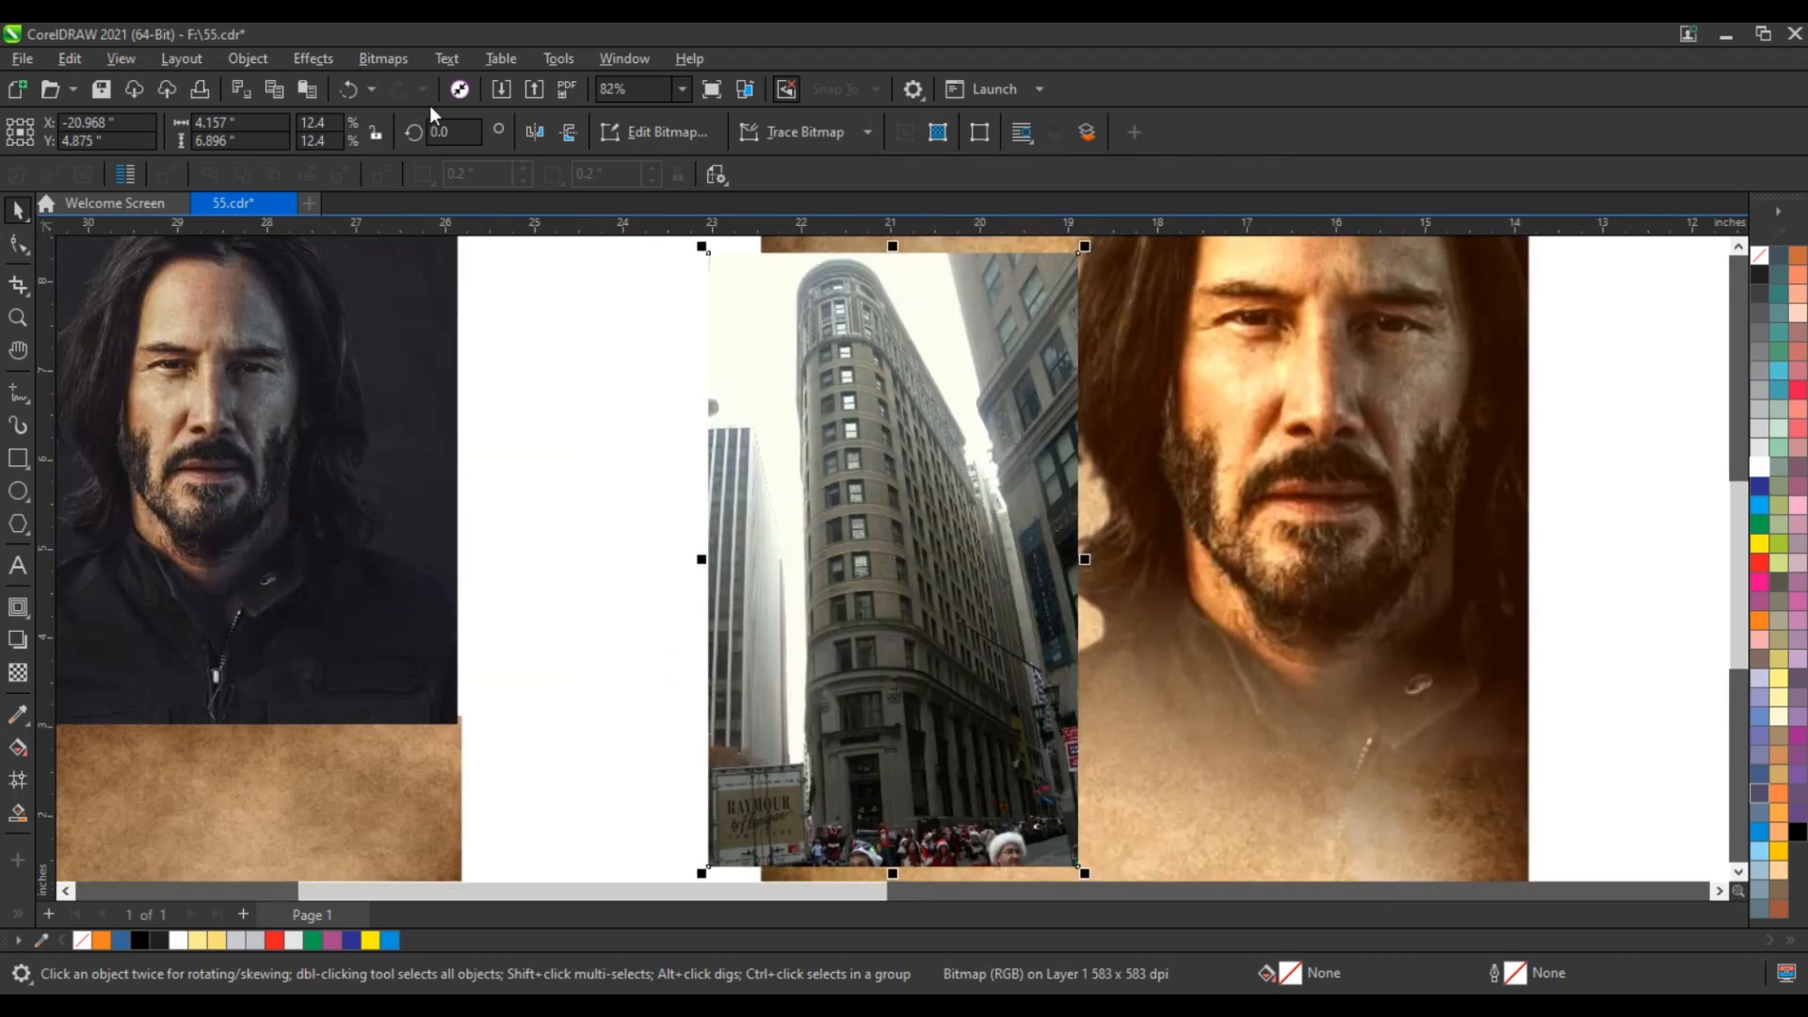
{"action": "left_click", "coordinate": [313, 58]}
{"action": "mouse_move", "coordinate": [342, 110]}
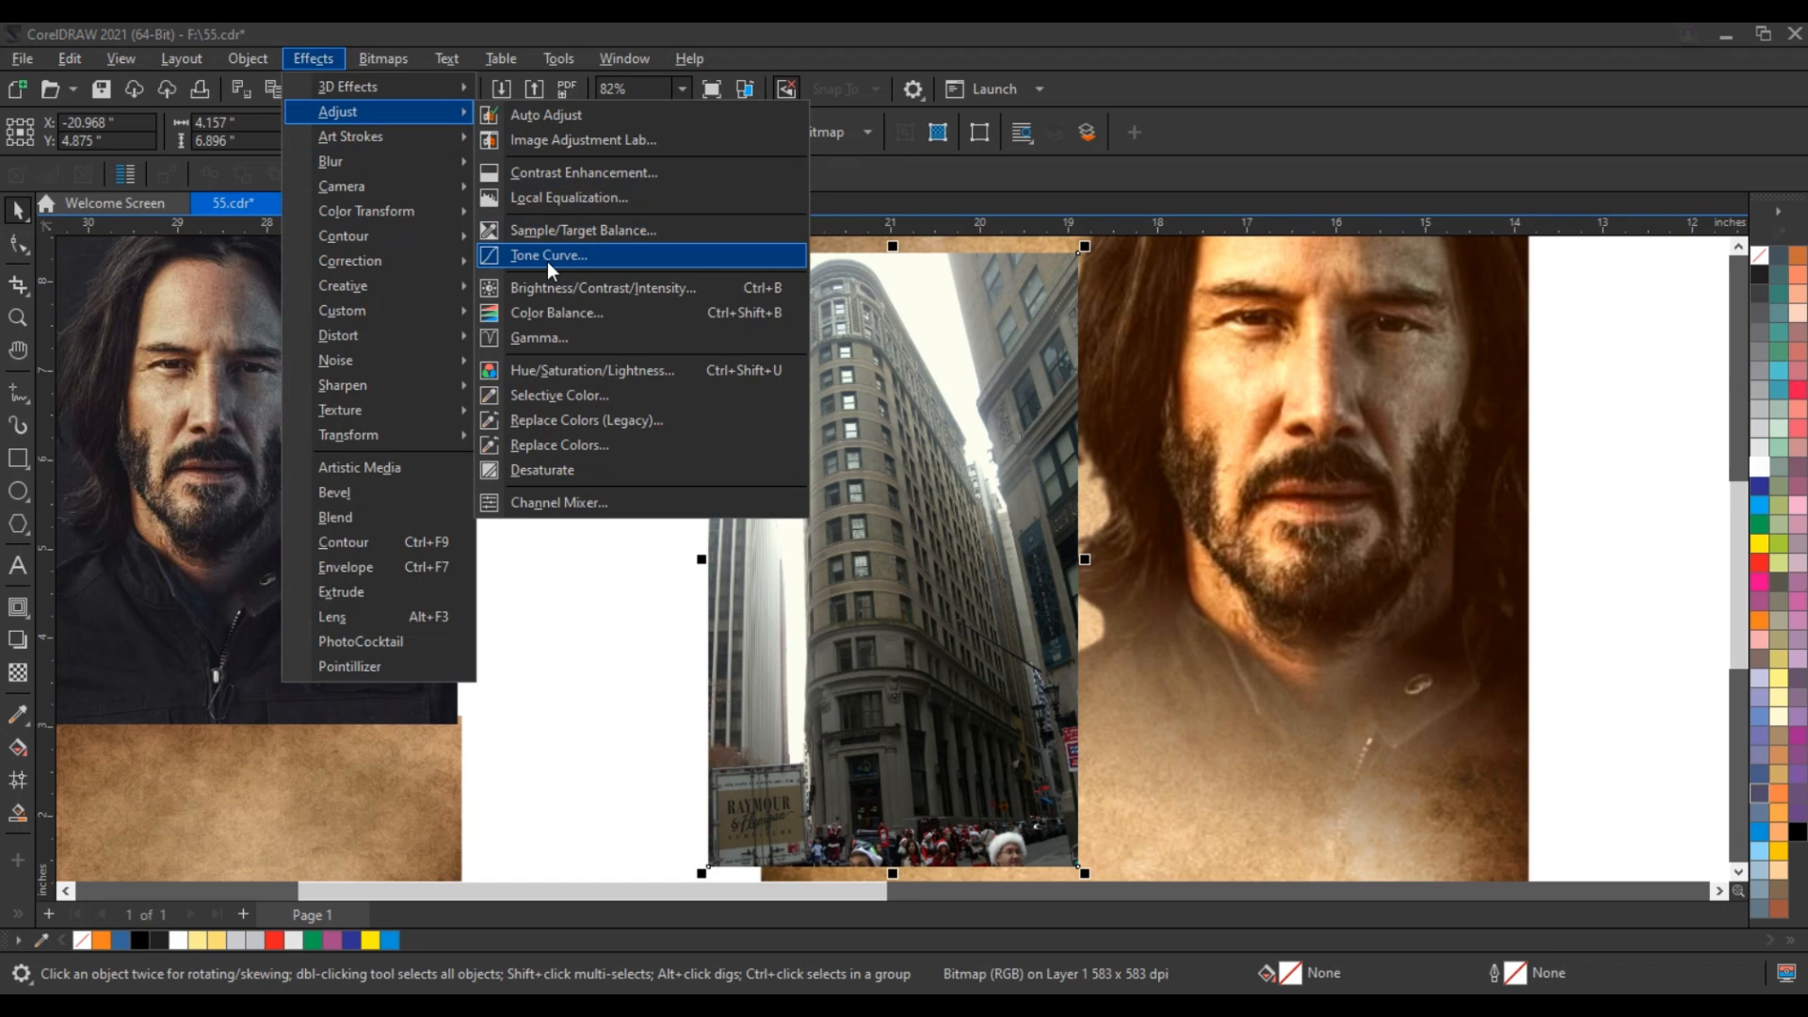
{"action": "left_click", "coordinate": [552, 312]}
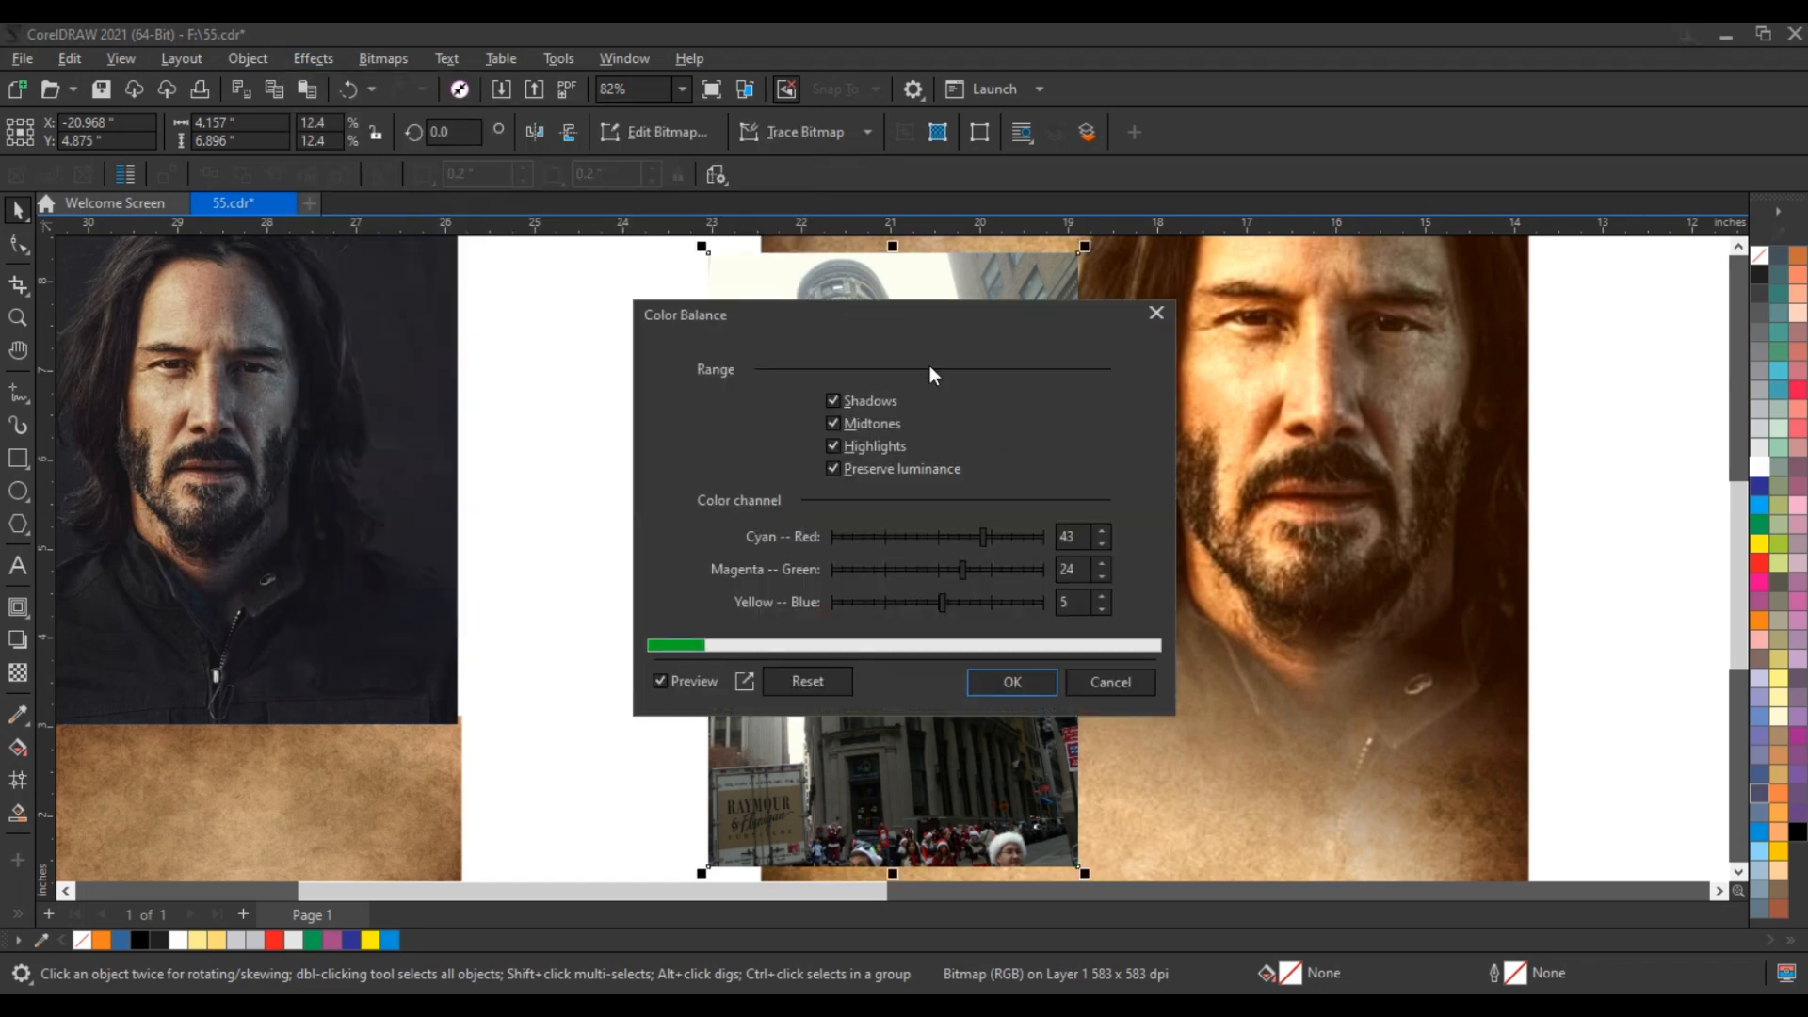
{"action": "left_click_drag", "start_coordinate": [905, 320], "coordinate": [1360, 458]}
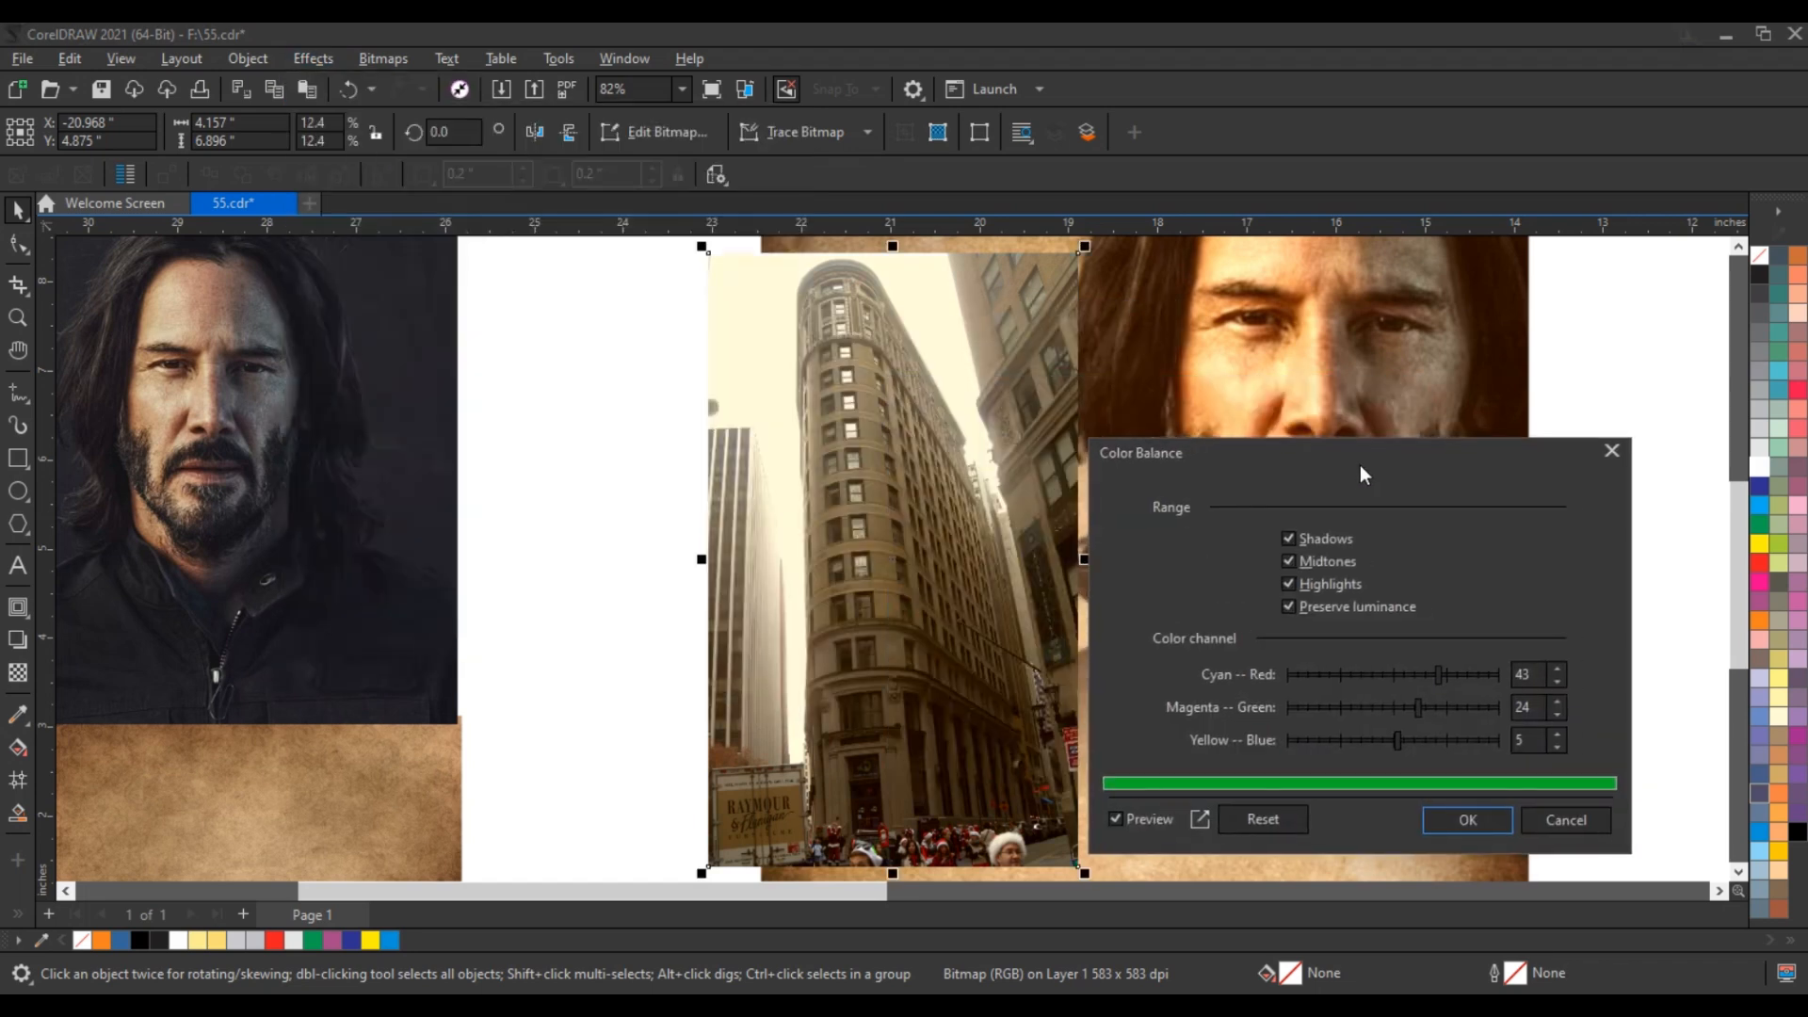
{"action": "left_click", "coordinate": [1466, 820]}
Step: Mirror the building photo horizontally, shift it slightly down and enlarge it to about 5.46 by 9.06 inches
{"action": "scroll", "coordinate": [891, 669], "scroll_direction": "down", "scroll_amount": 3}
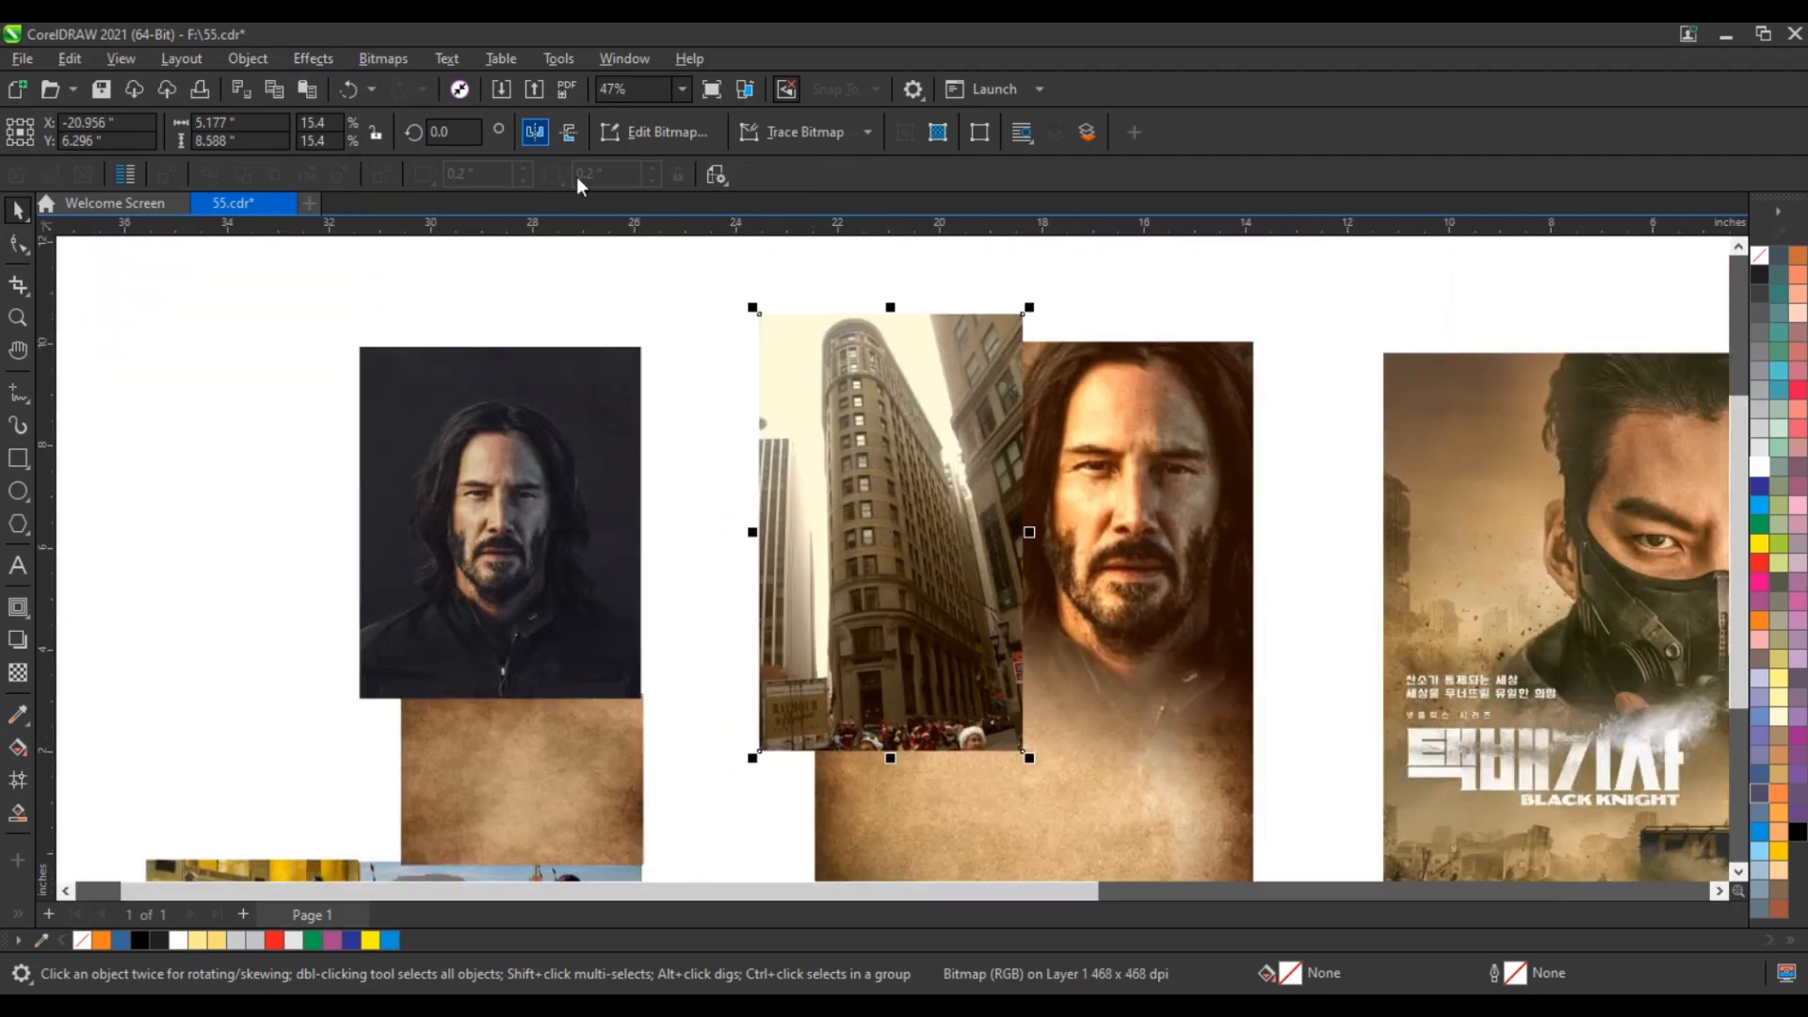
{"action": "left_click", "coordinate": [535, 132]}
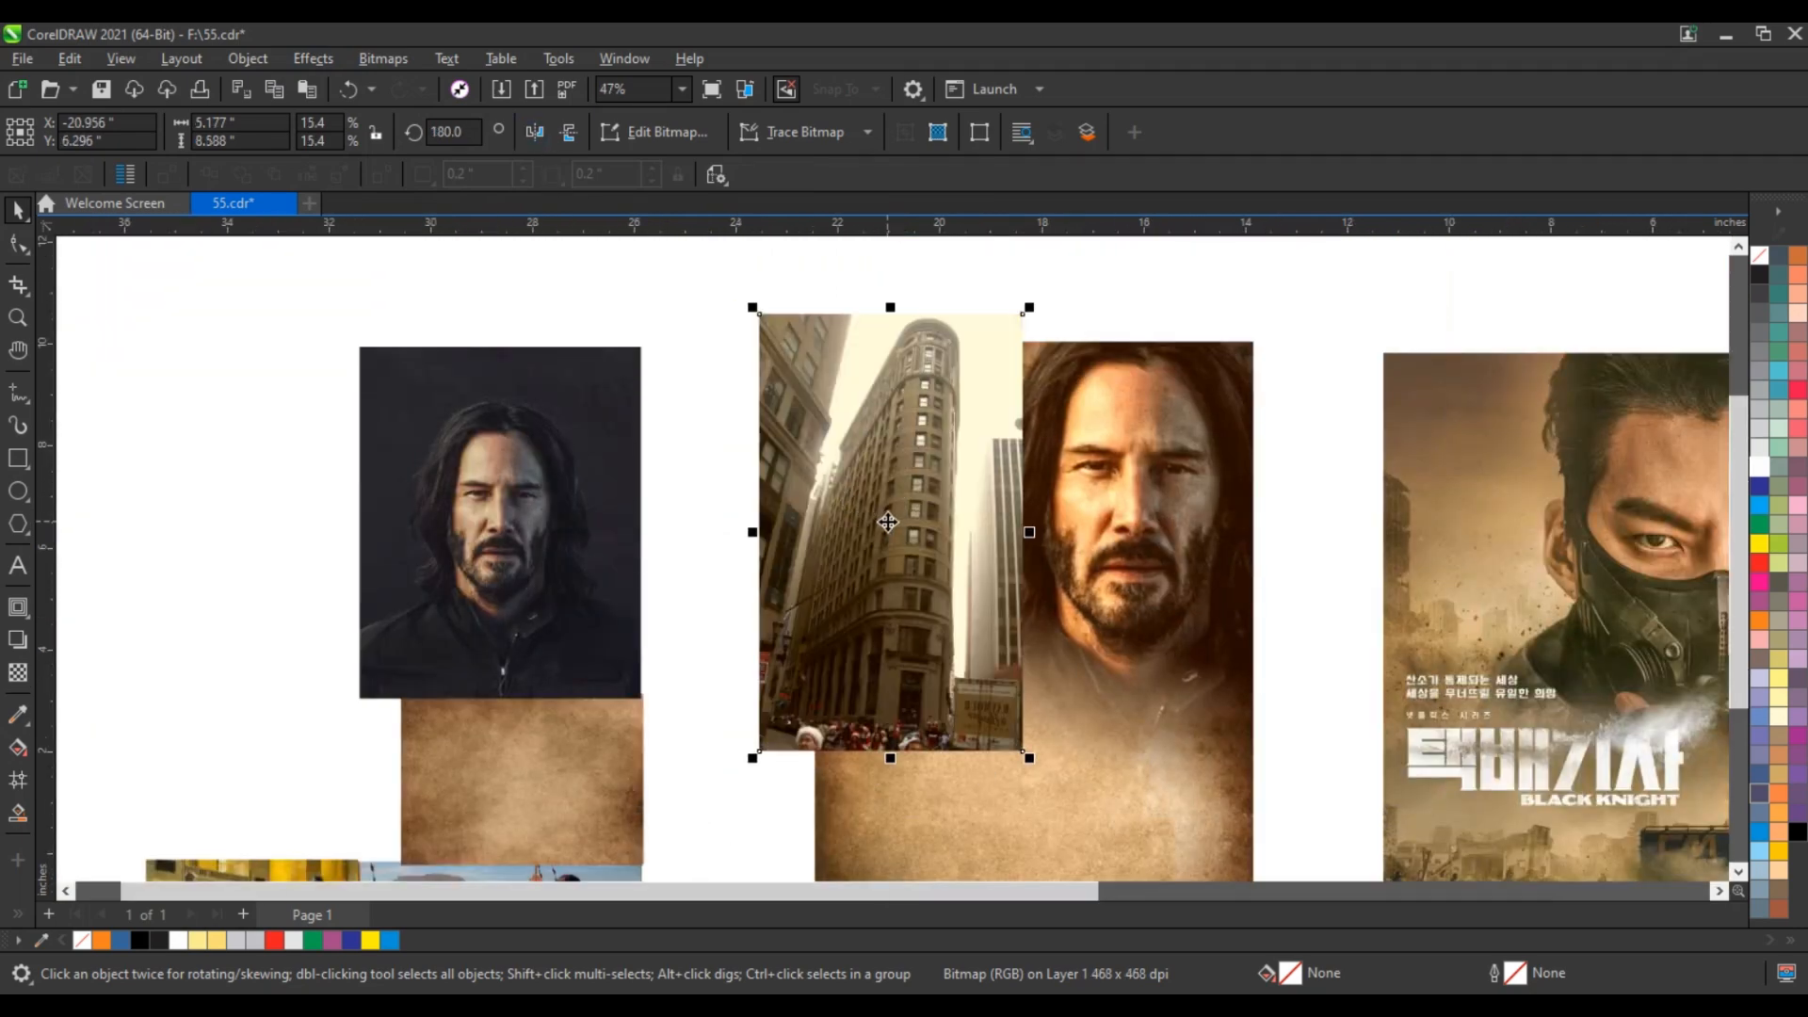
{"action": "left_click_drag", "start_coordinate": [890, 530], "coordinate": [886, 545]}
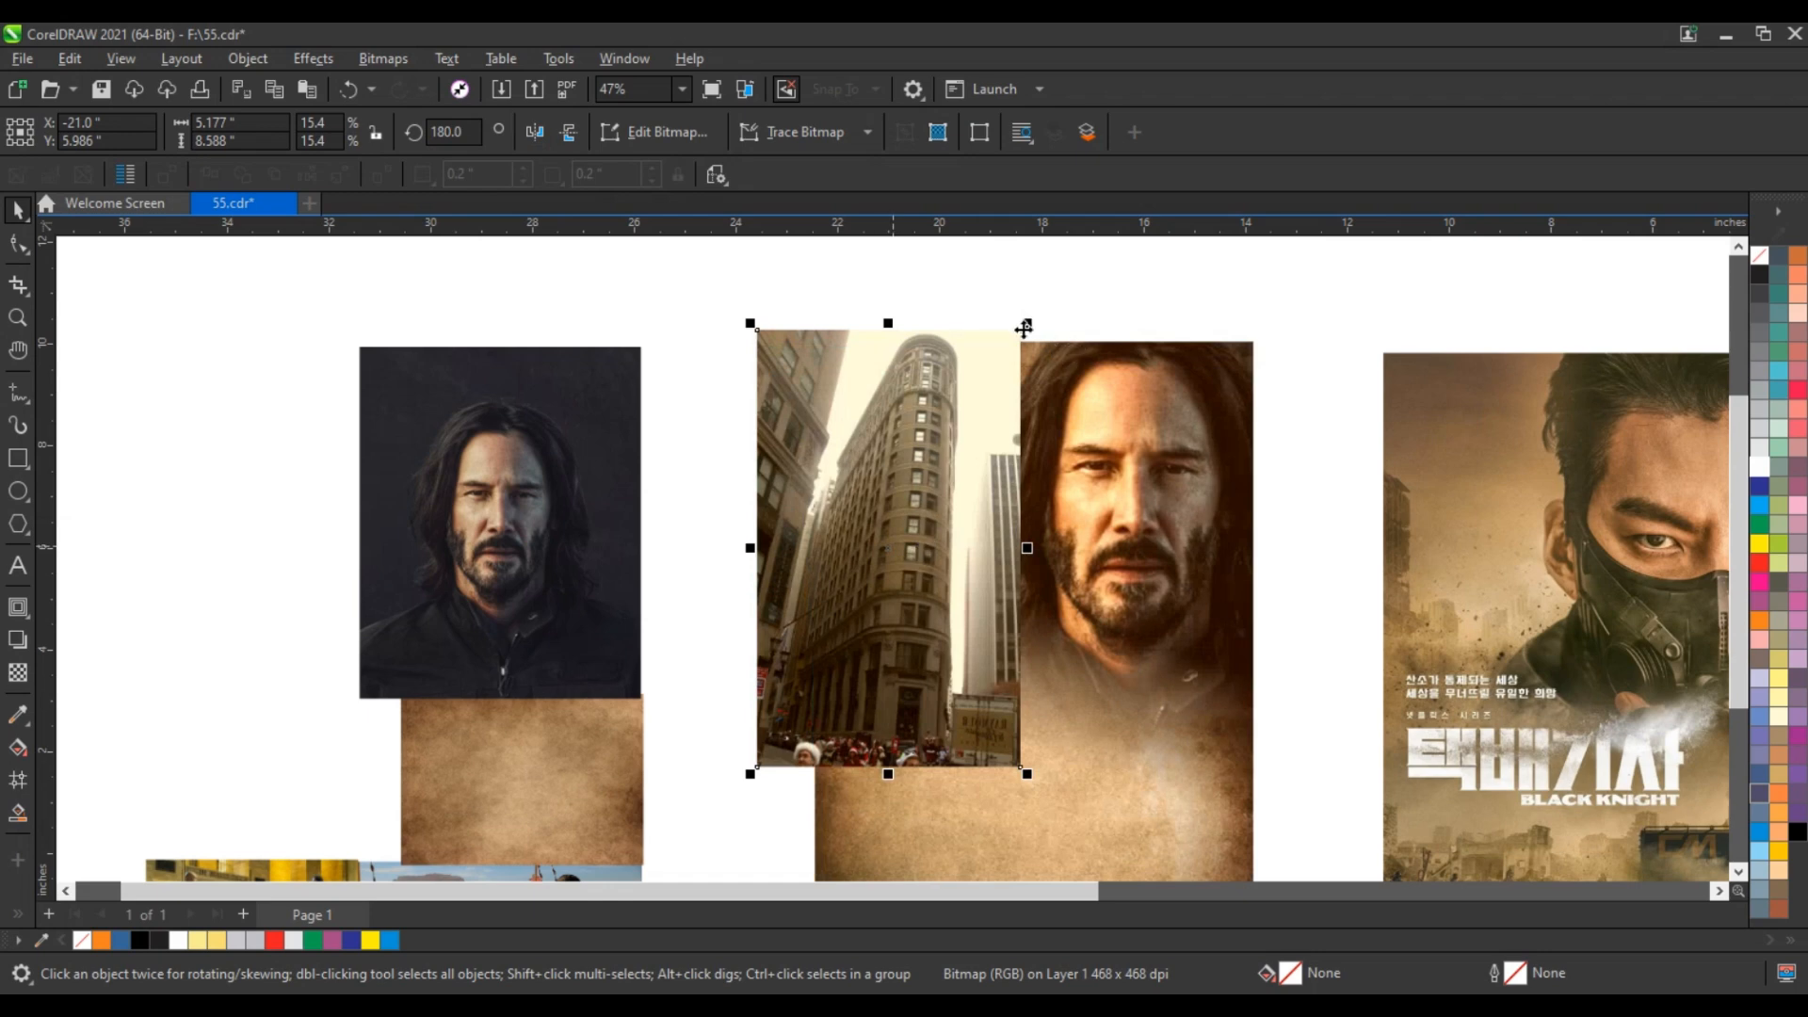
{"action": "left_click_drag", "start_coordinate": [1033, 321], "coordinate": [1042, 308]}
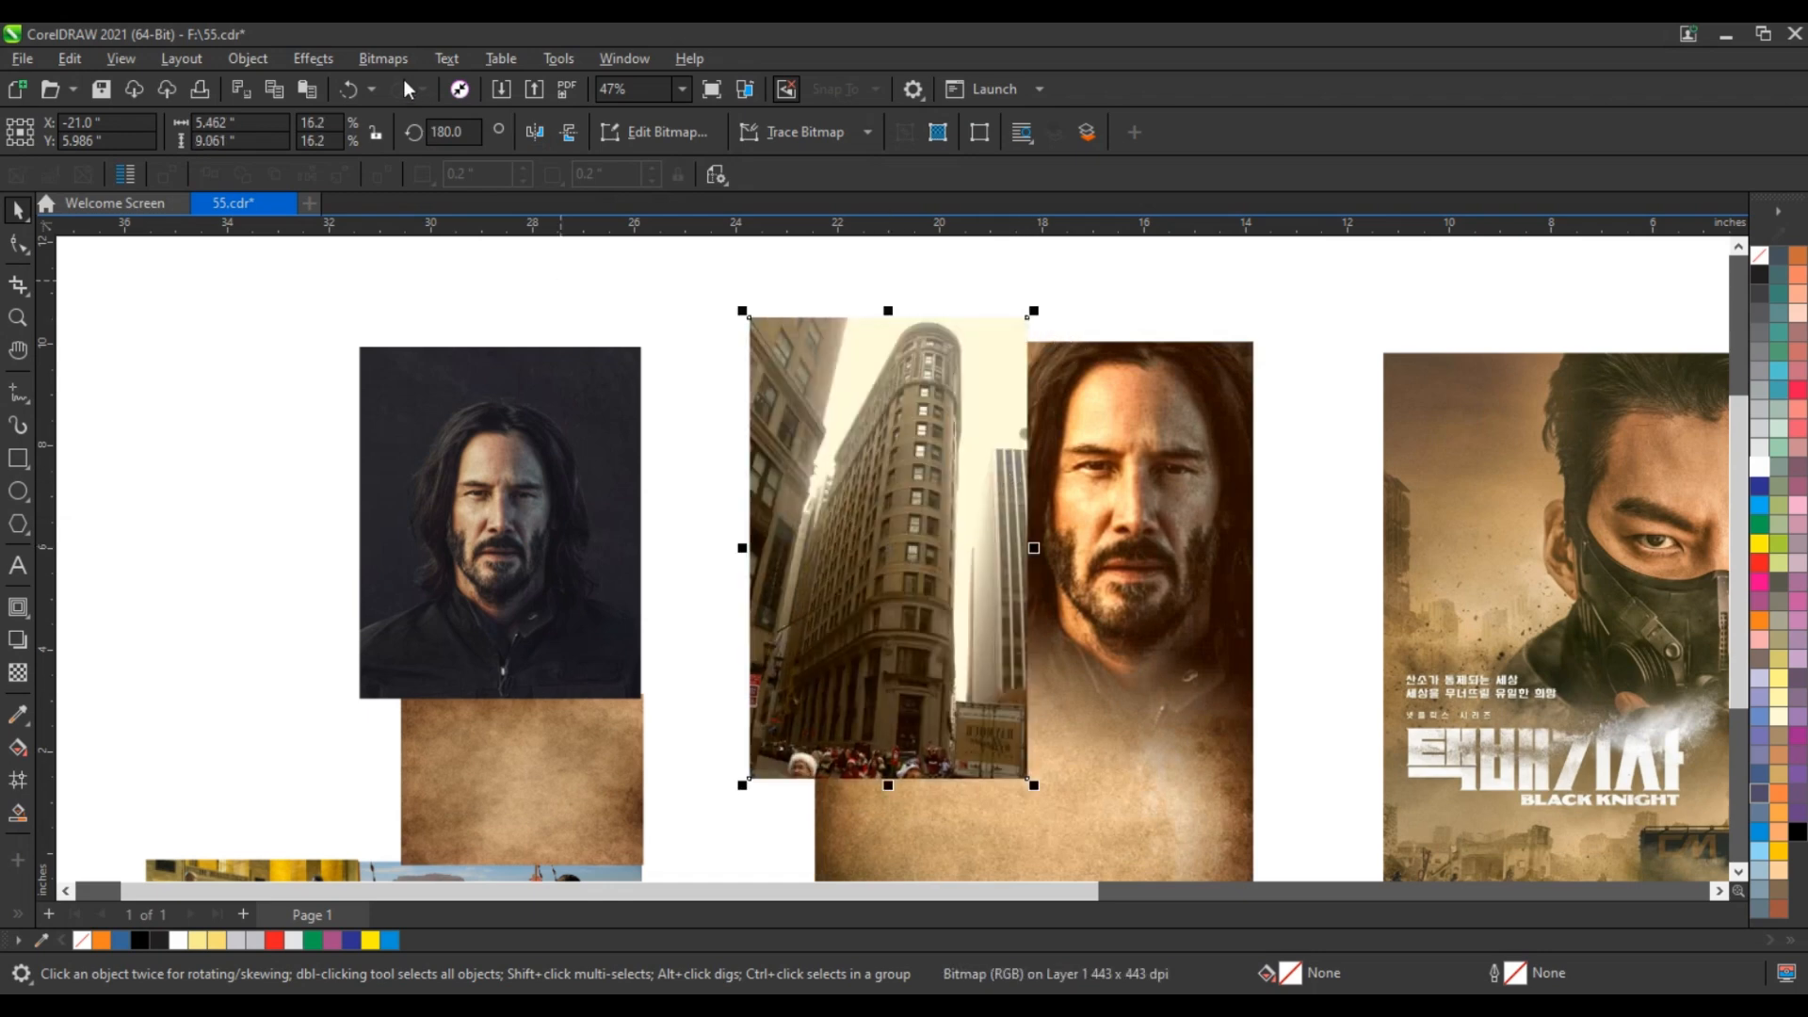
Step: Convert the building photo to a 300 dpi CMYK bitmap
{"action": "left_click", "coordinate": [374, 62]}
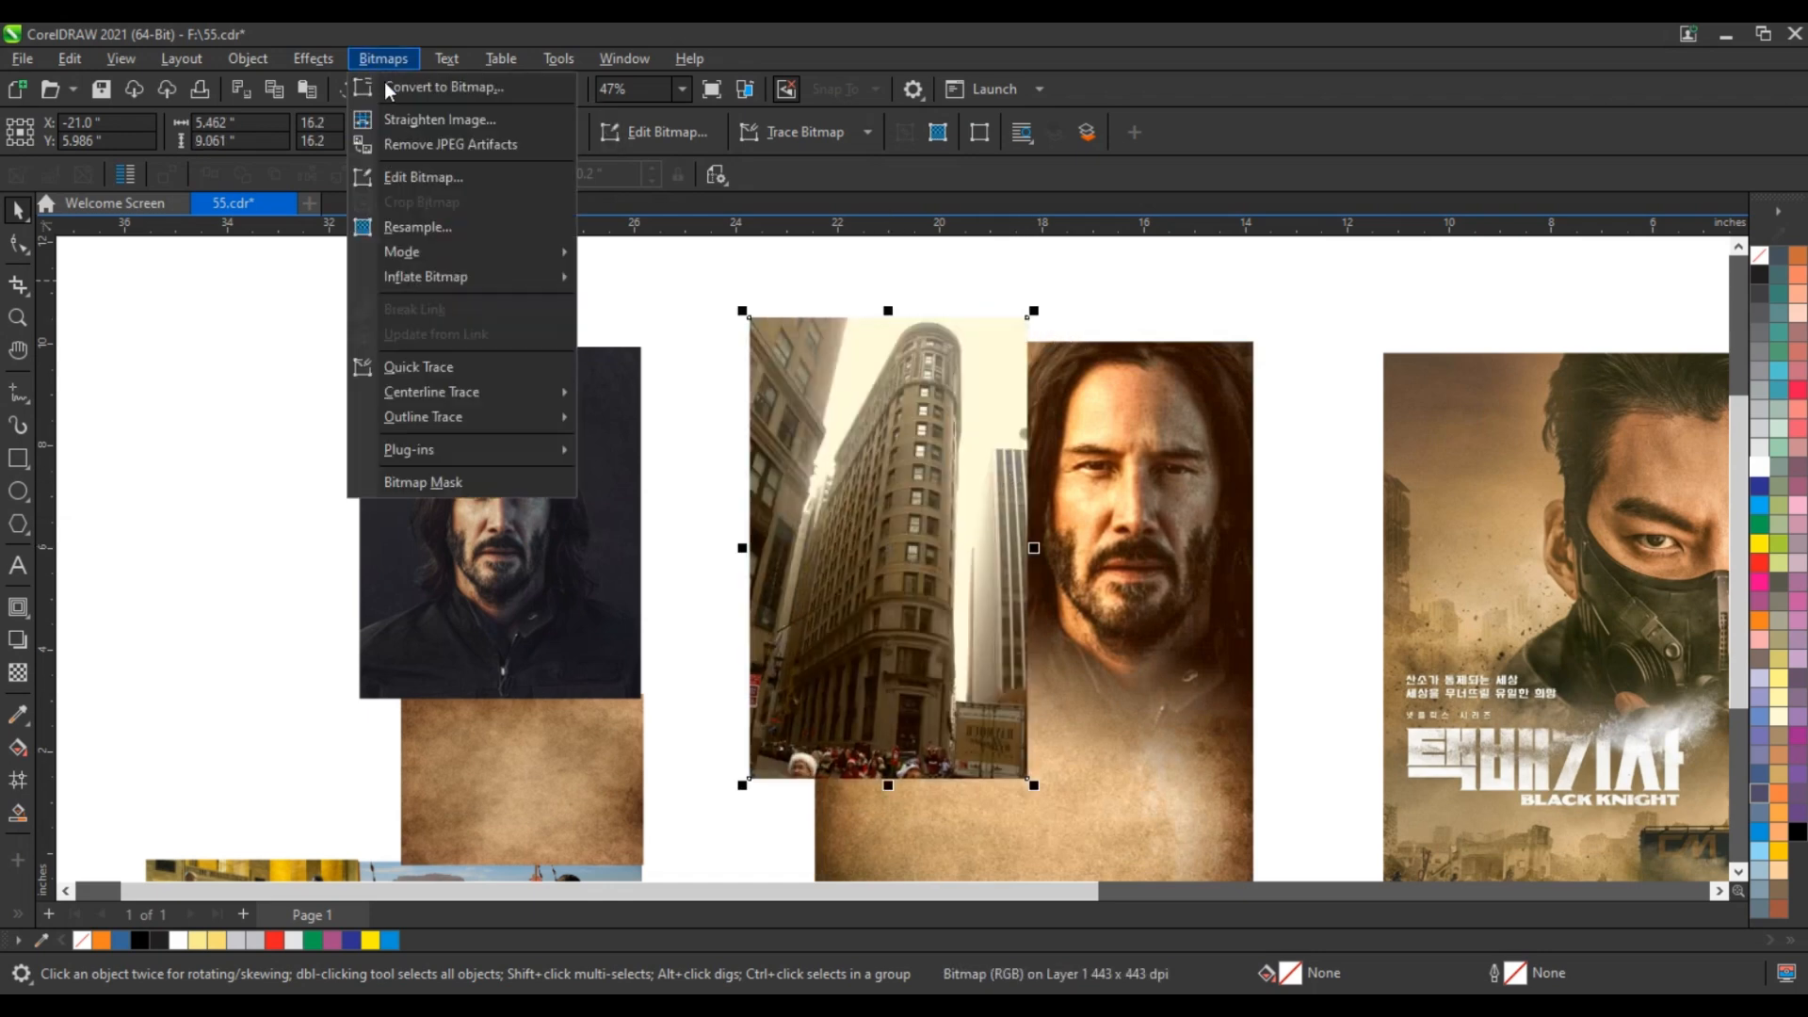
{"action": "left_click", "coordinate": [385, 83]}
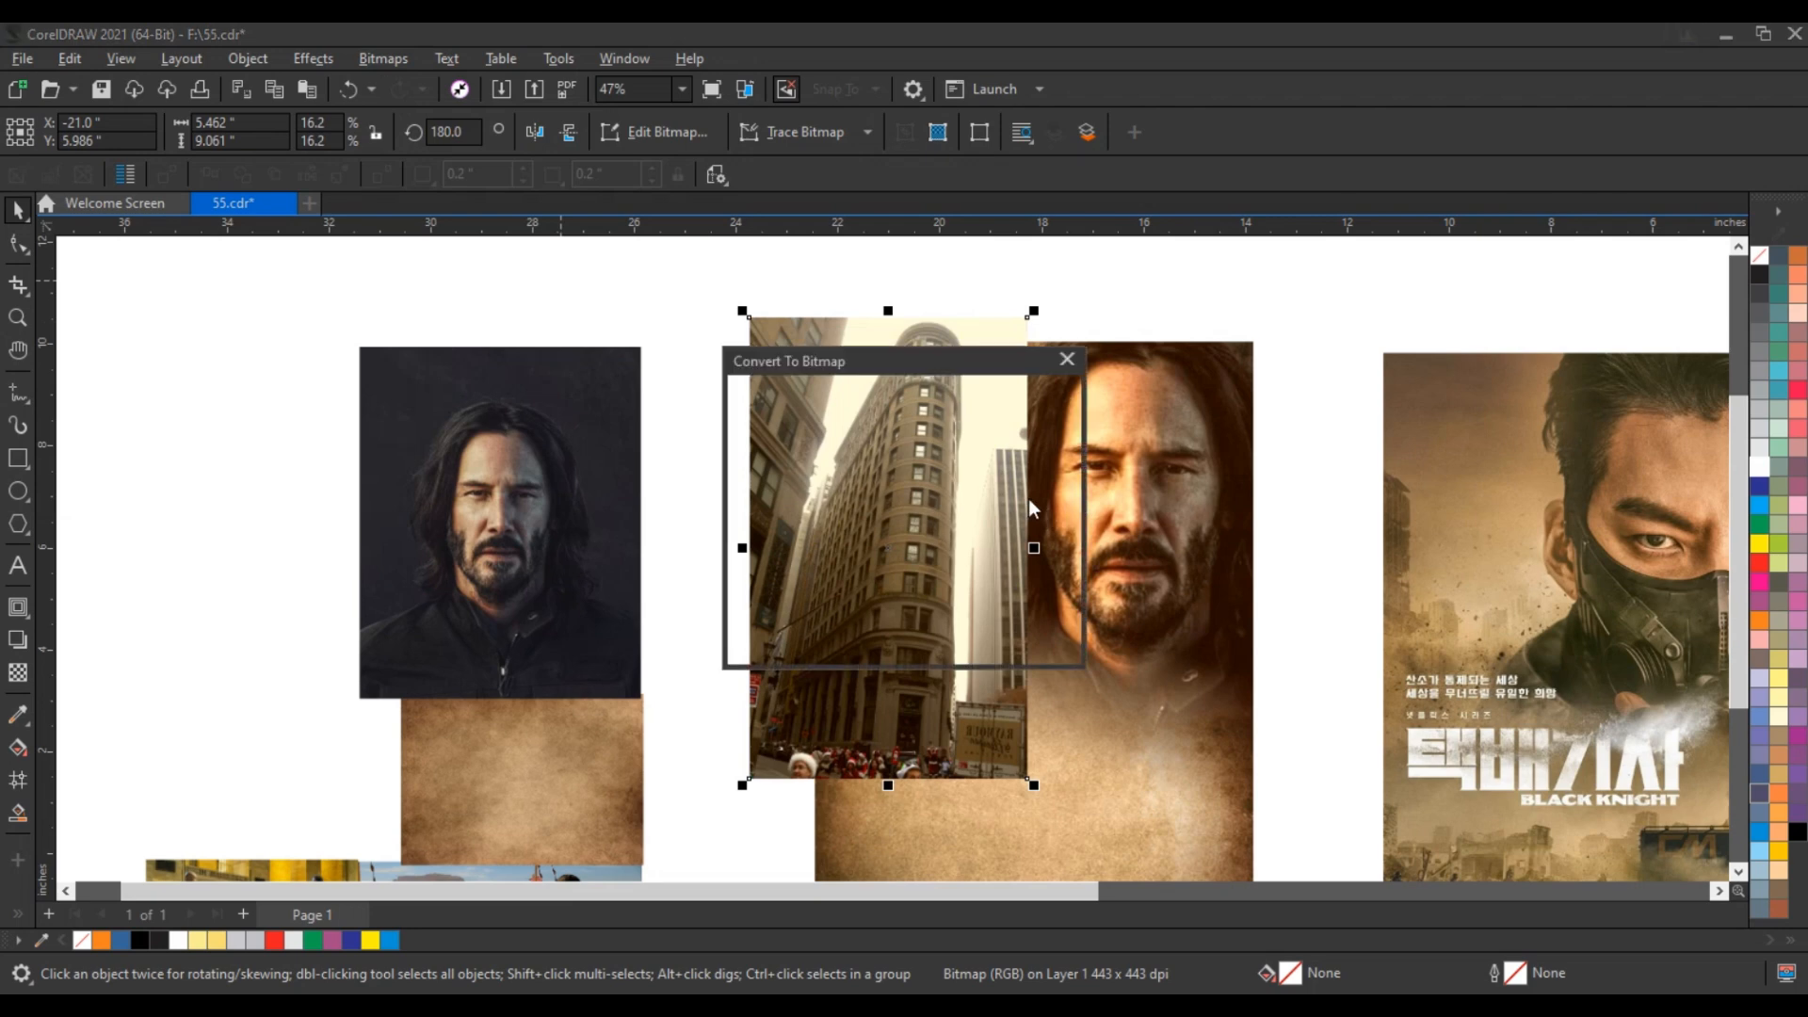
{"action": "left_click", "coordinate": [934, 642]}
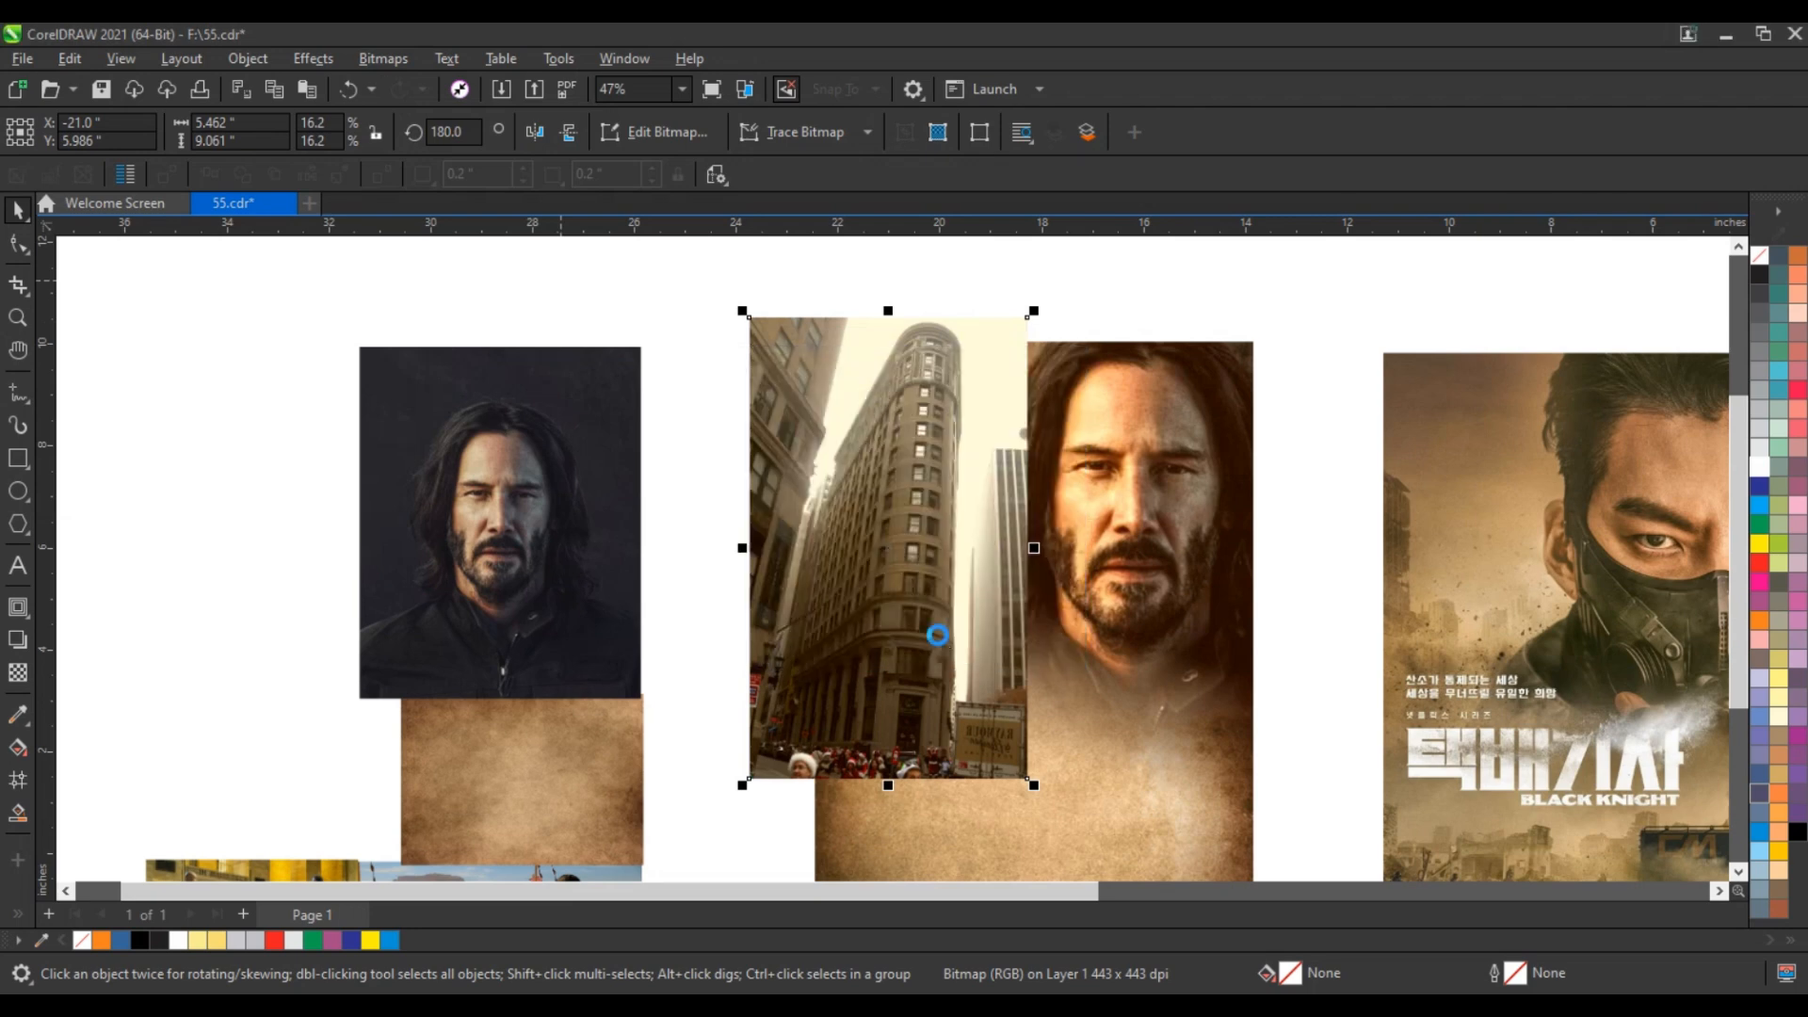
Step: Apply an elliptical Vignette to the building photo with offset 104 and fade 36
{"action": "left_click", "coordinate": [318, 59]}
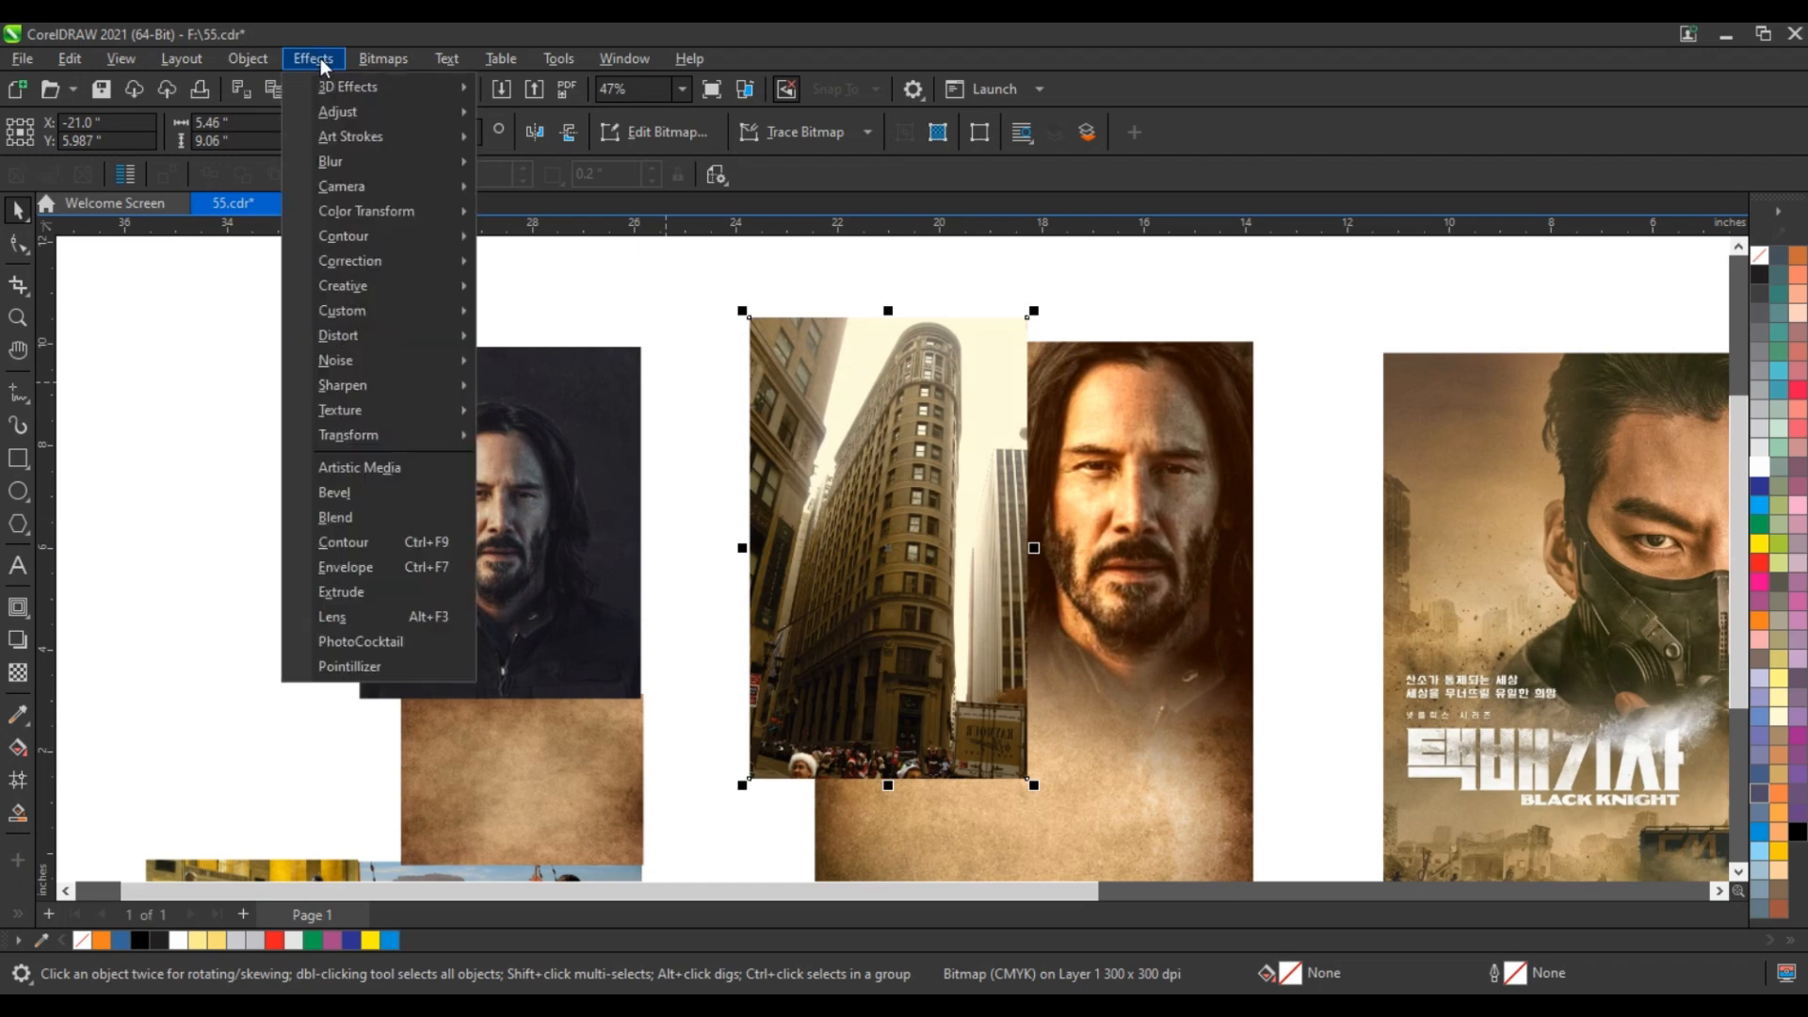
{"action": "mouse_move", "coordinate": [358, 286]}
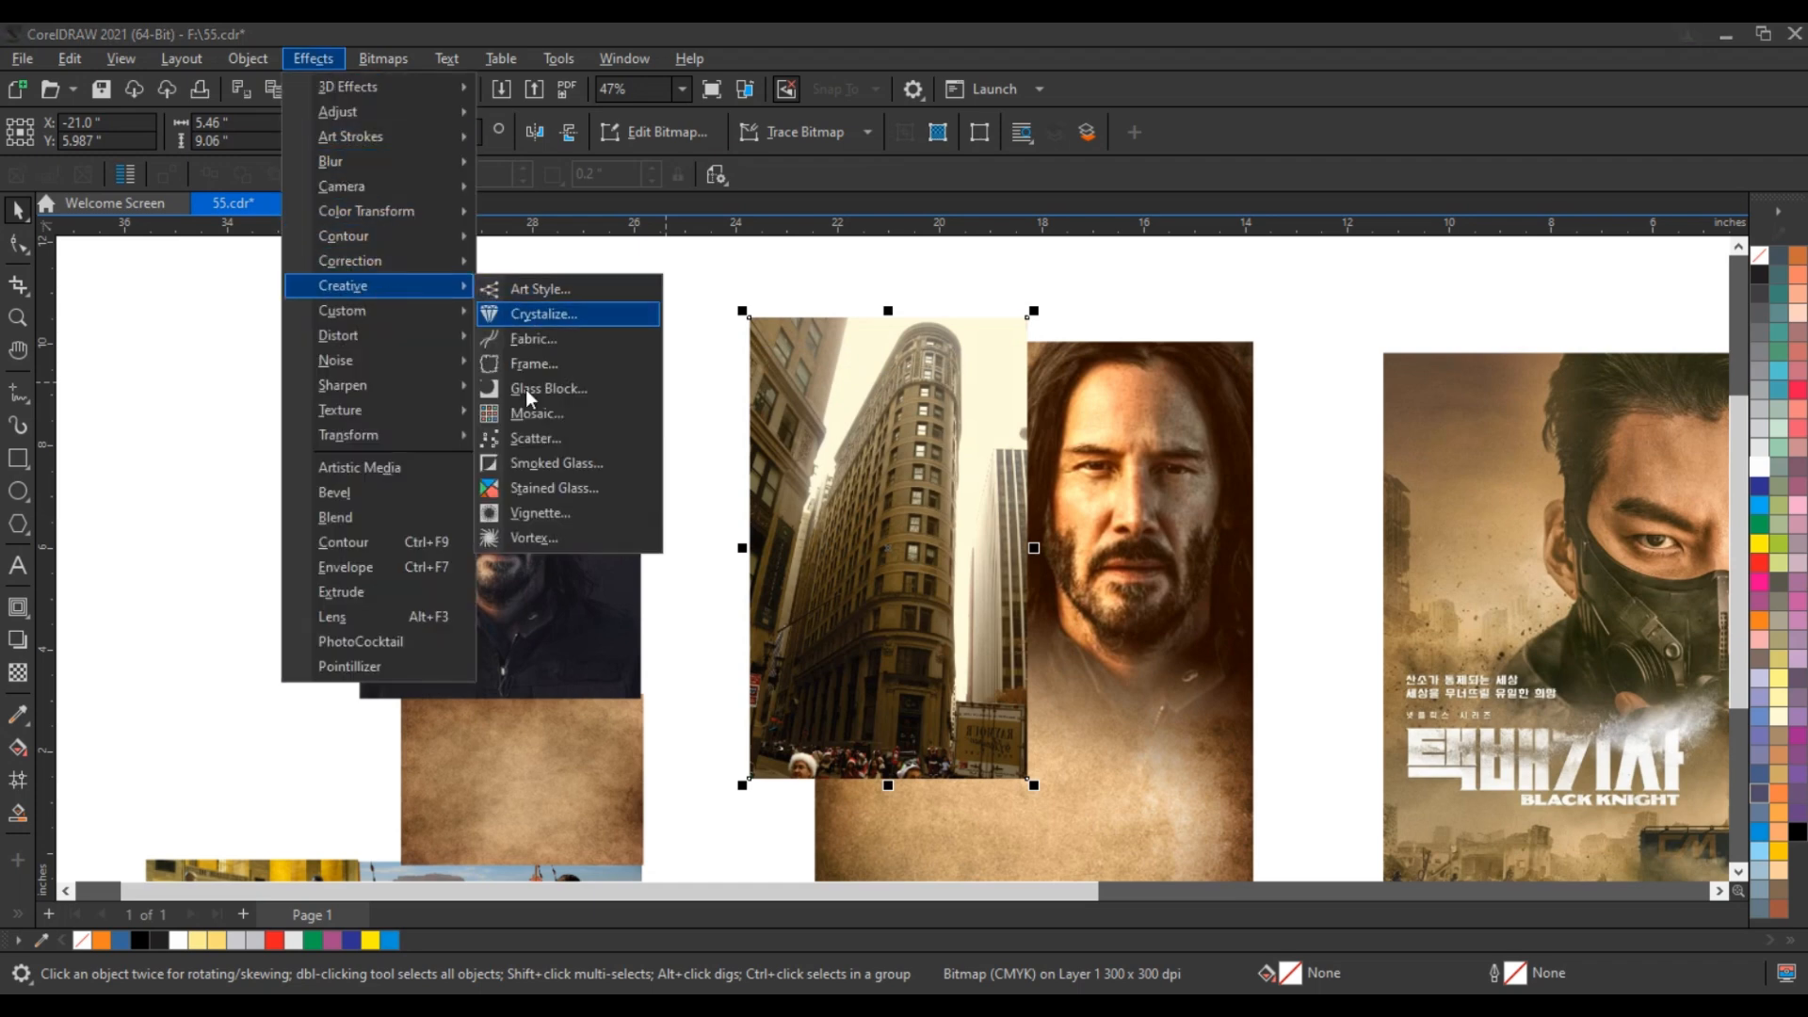
{"action": "left_click", "coordinate": [533, 513]}
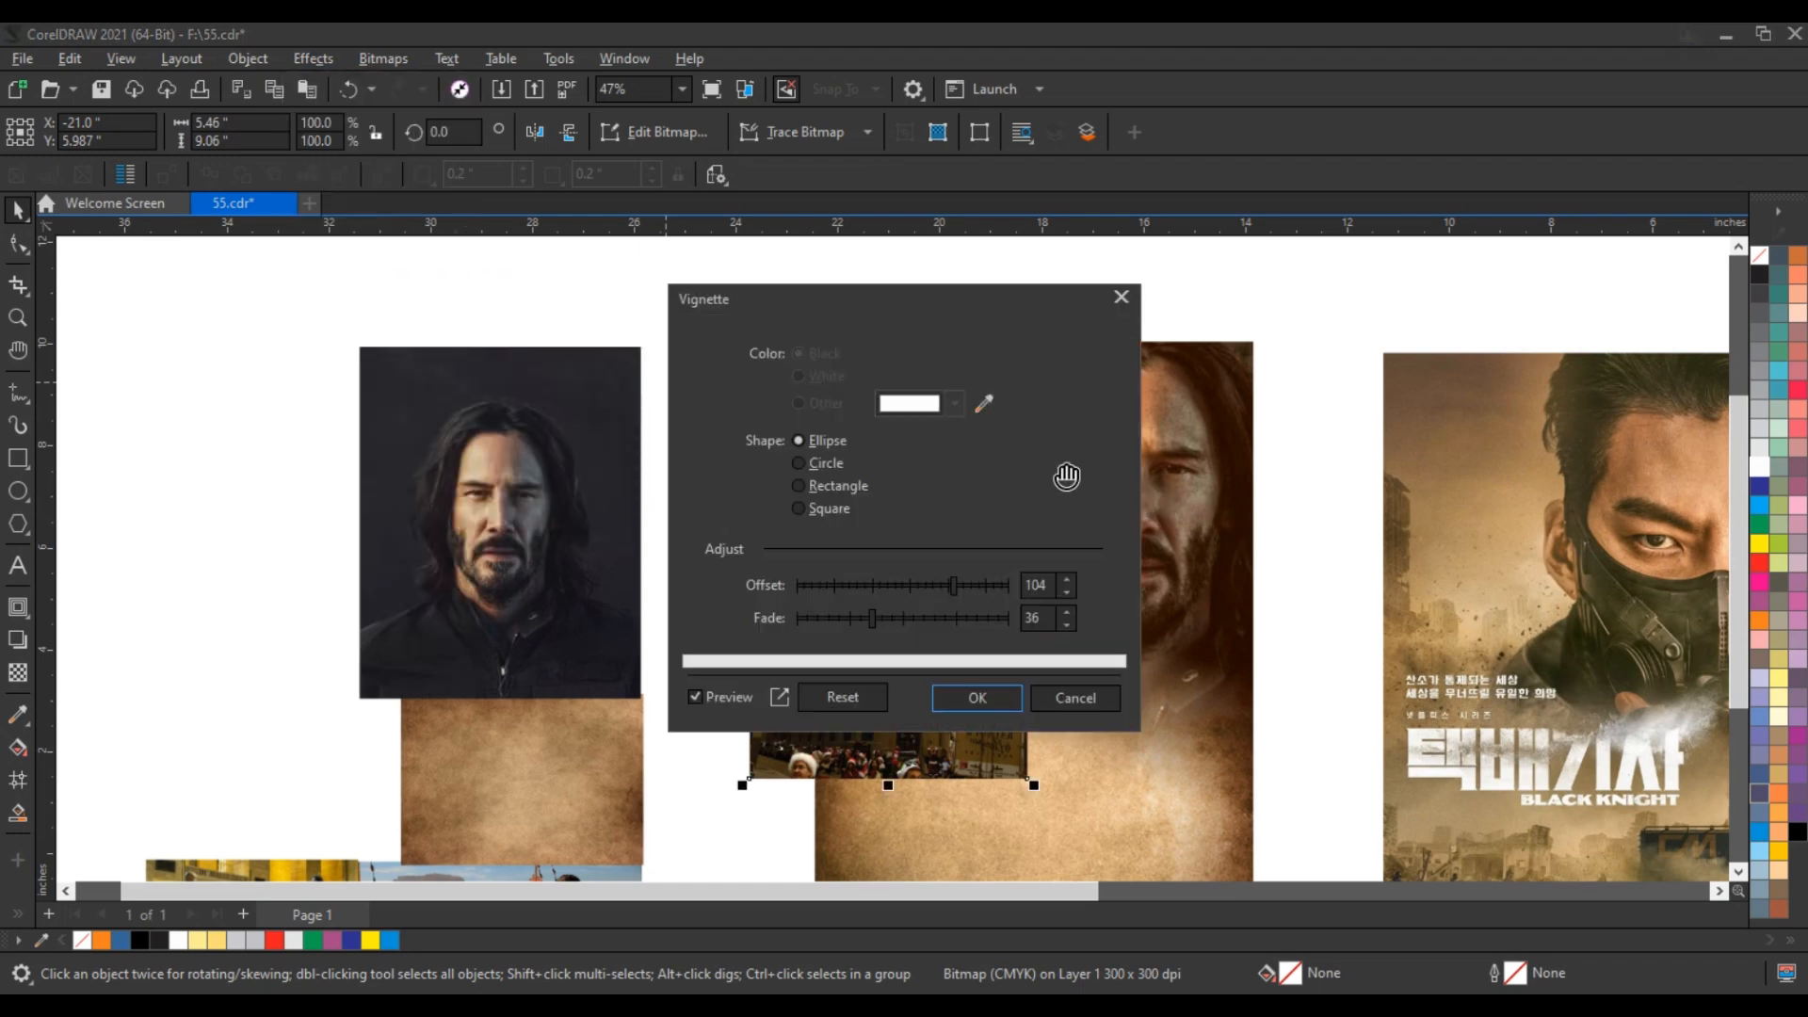
{"action": "left_click_drag", "start_coordinate": [808, 297], "coordinate": [1412, 335]}
{"action": "left_click", "coordinate": [1549, 735]}
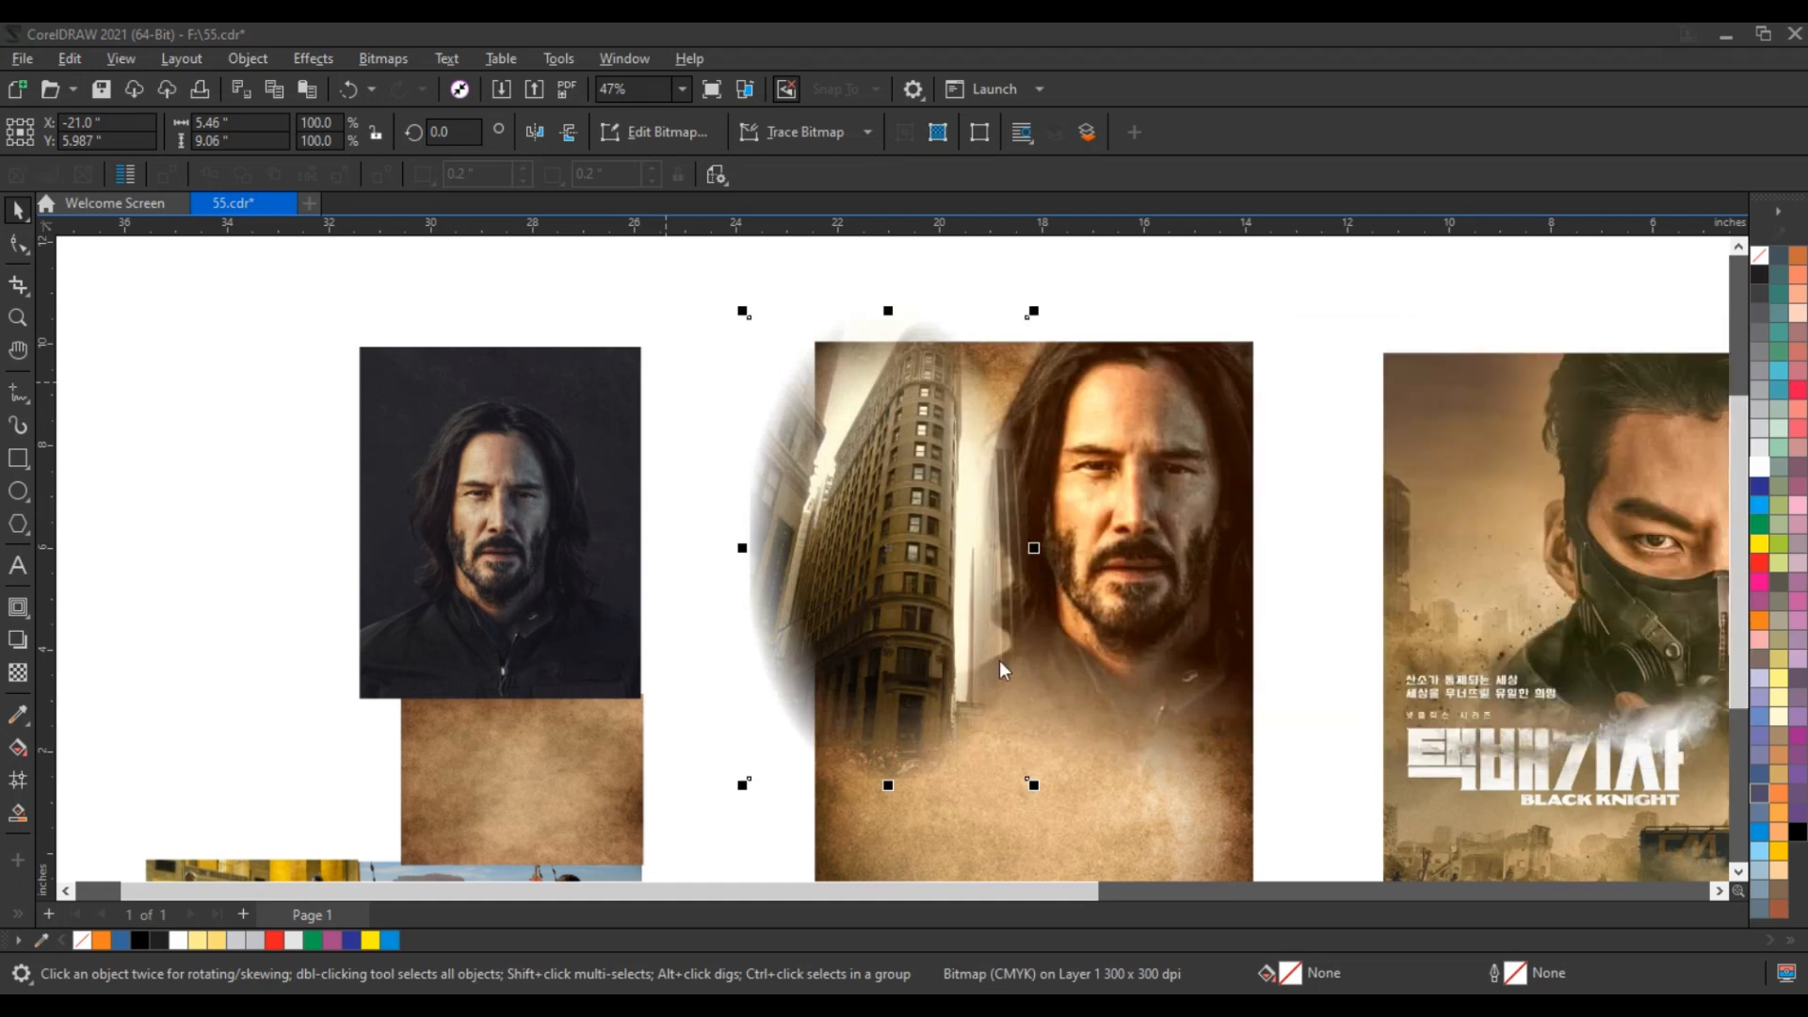
Step: Rotate the vignetted building about 2.2 degrees, enlarge it to about 6.51 by 10.39 inches and position it overhanging the parchment's left edge
{"action": "left_click", "coordinate": [1019, 763]}
{"action": "left_click_drag", "start_coordinate": [1035, 787], "coordinate": [1041, 773]}
{"action": "left_click_drag", "start_coordinate": [887, 674], "coordinate": [884, 663]}
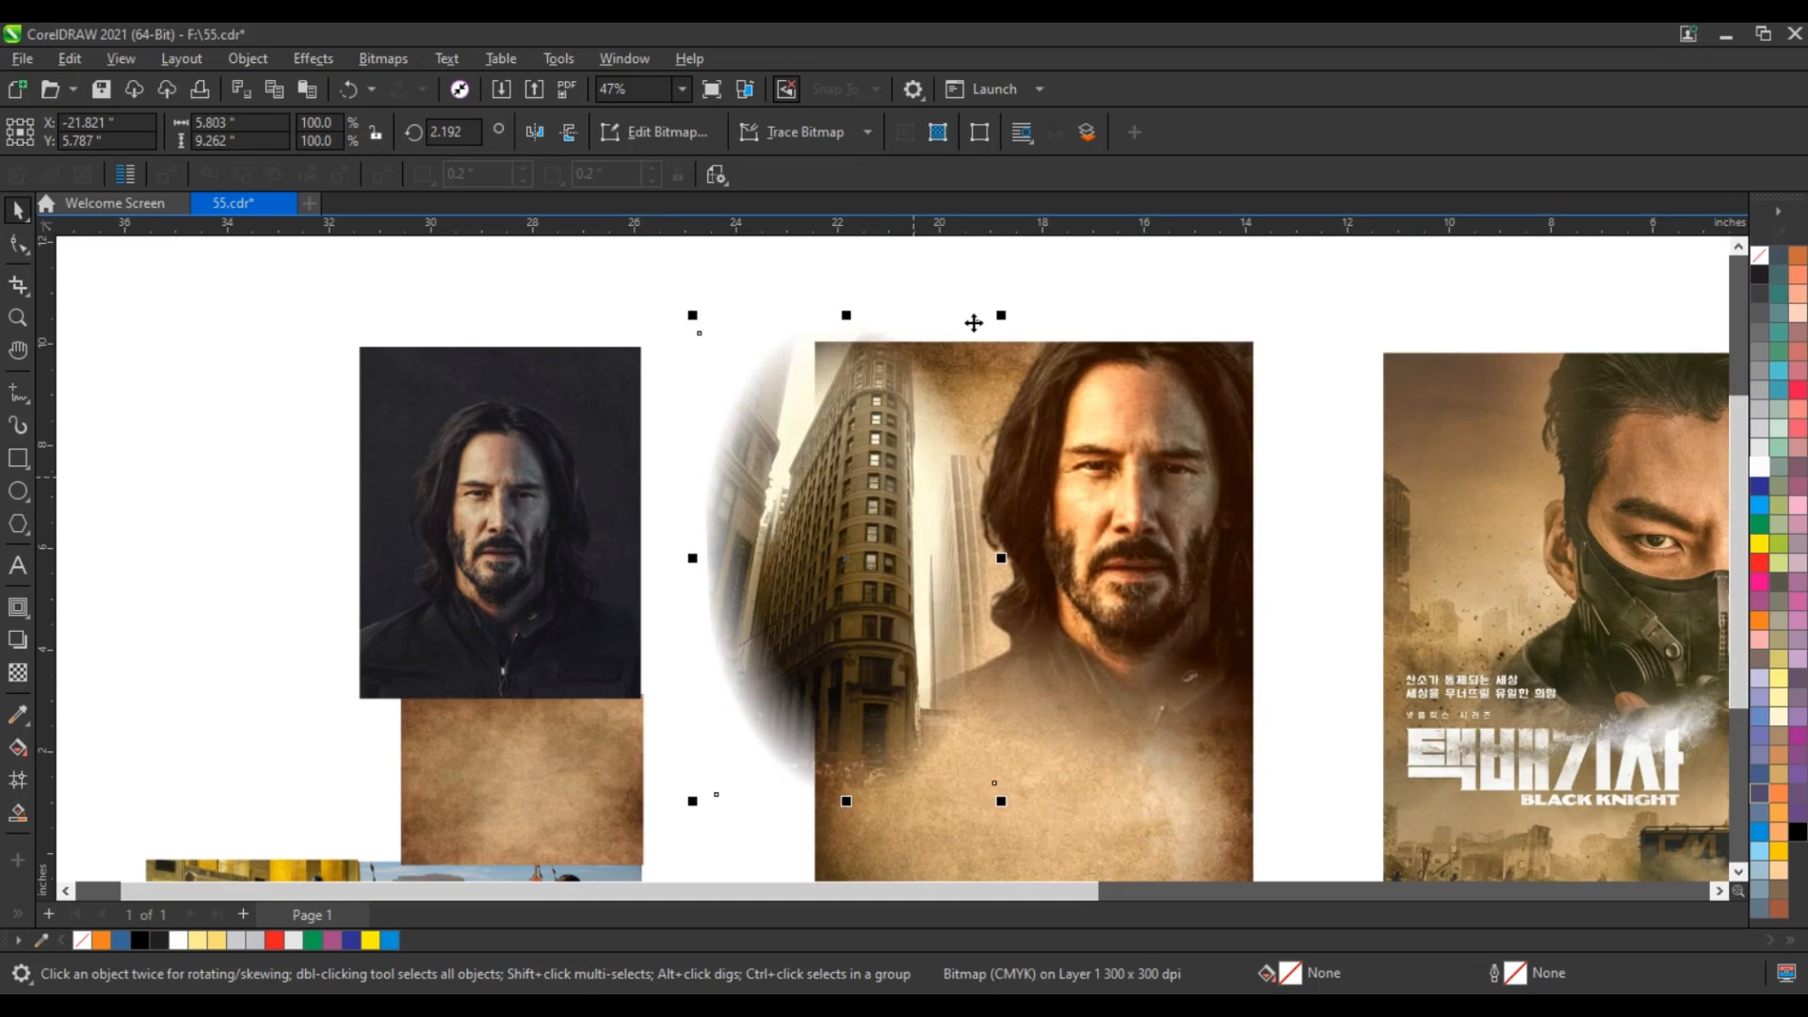
{"action": "left_click_drag", "start_coordinate": [1001, 317], "coordinate": [1006, 279]}
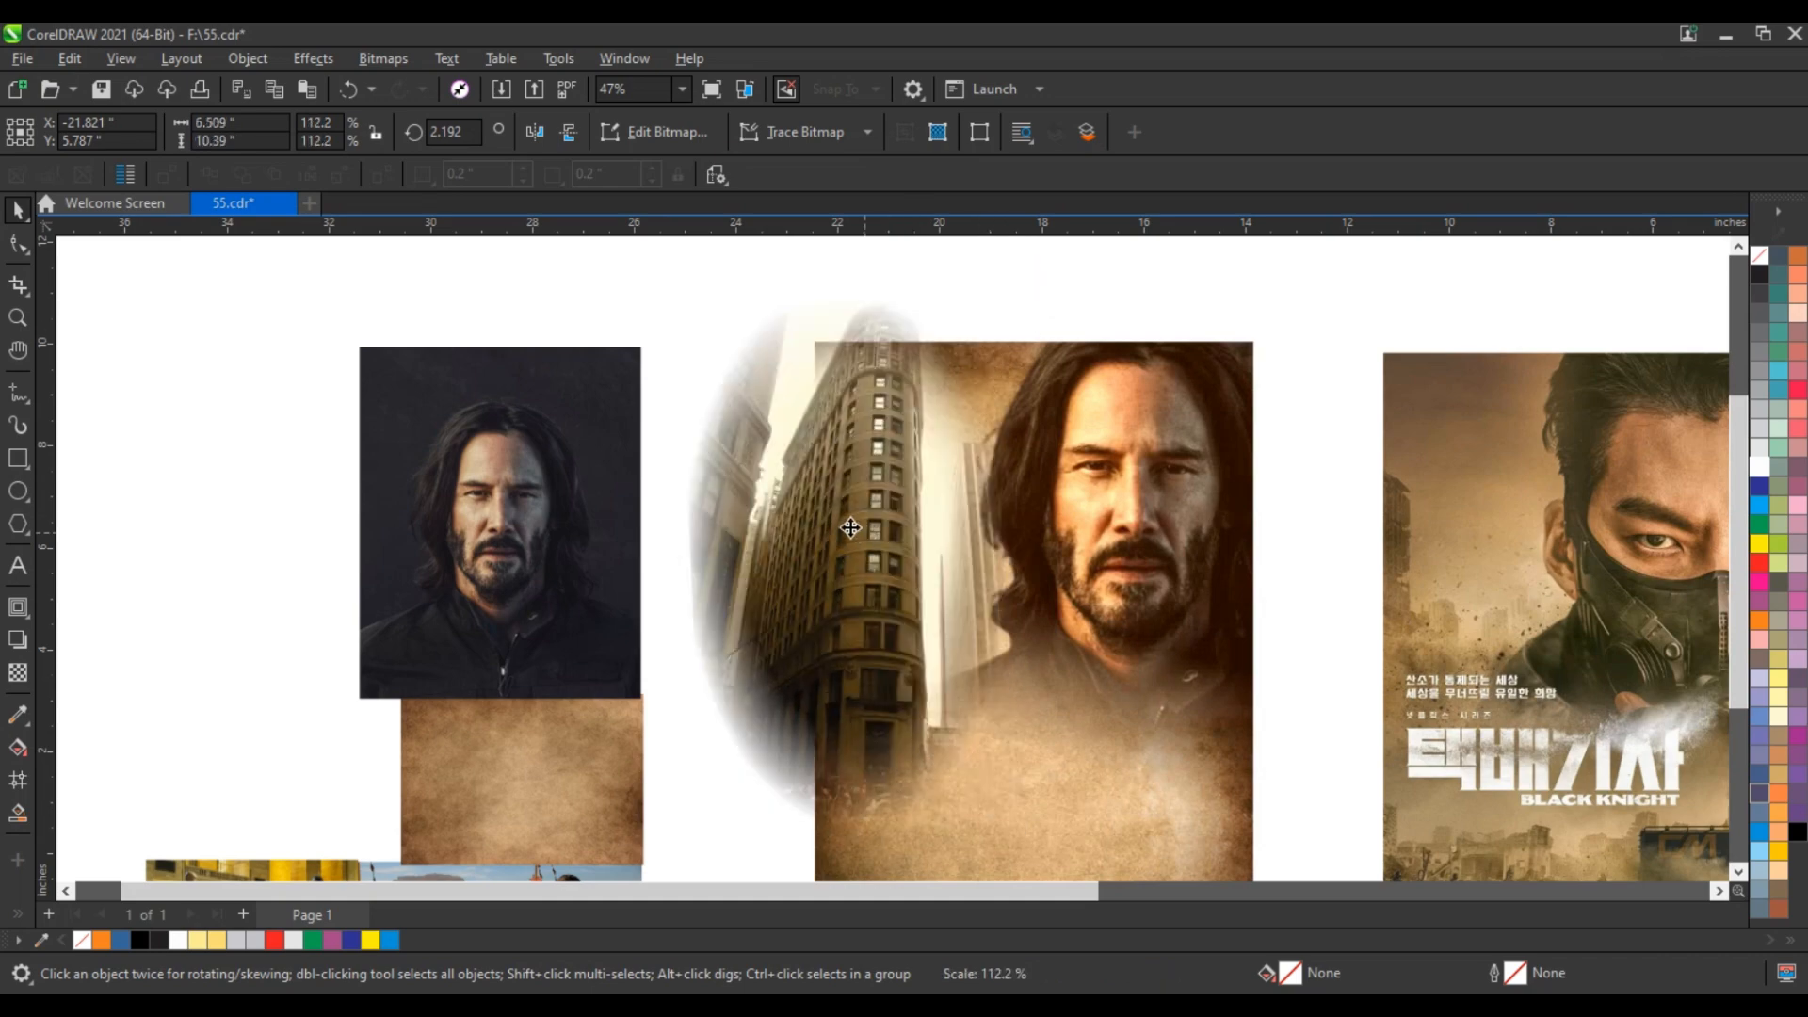
{"action": "left_click_drag", "start_coordinate": [866, 542], "coordinate": [946, 572]}
Step: Apply a nearly horizontal fountain transparency to the building, fading it out toward the man
{"action": "left_click", "coordinate": [18, 672]}
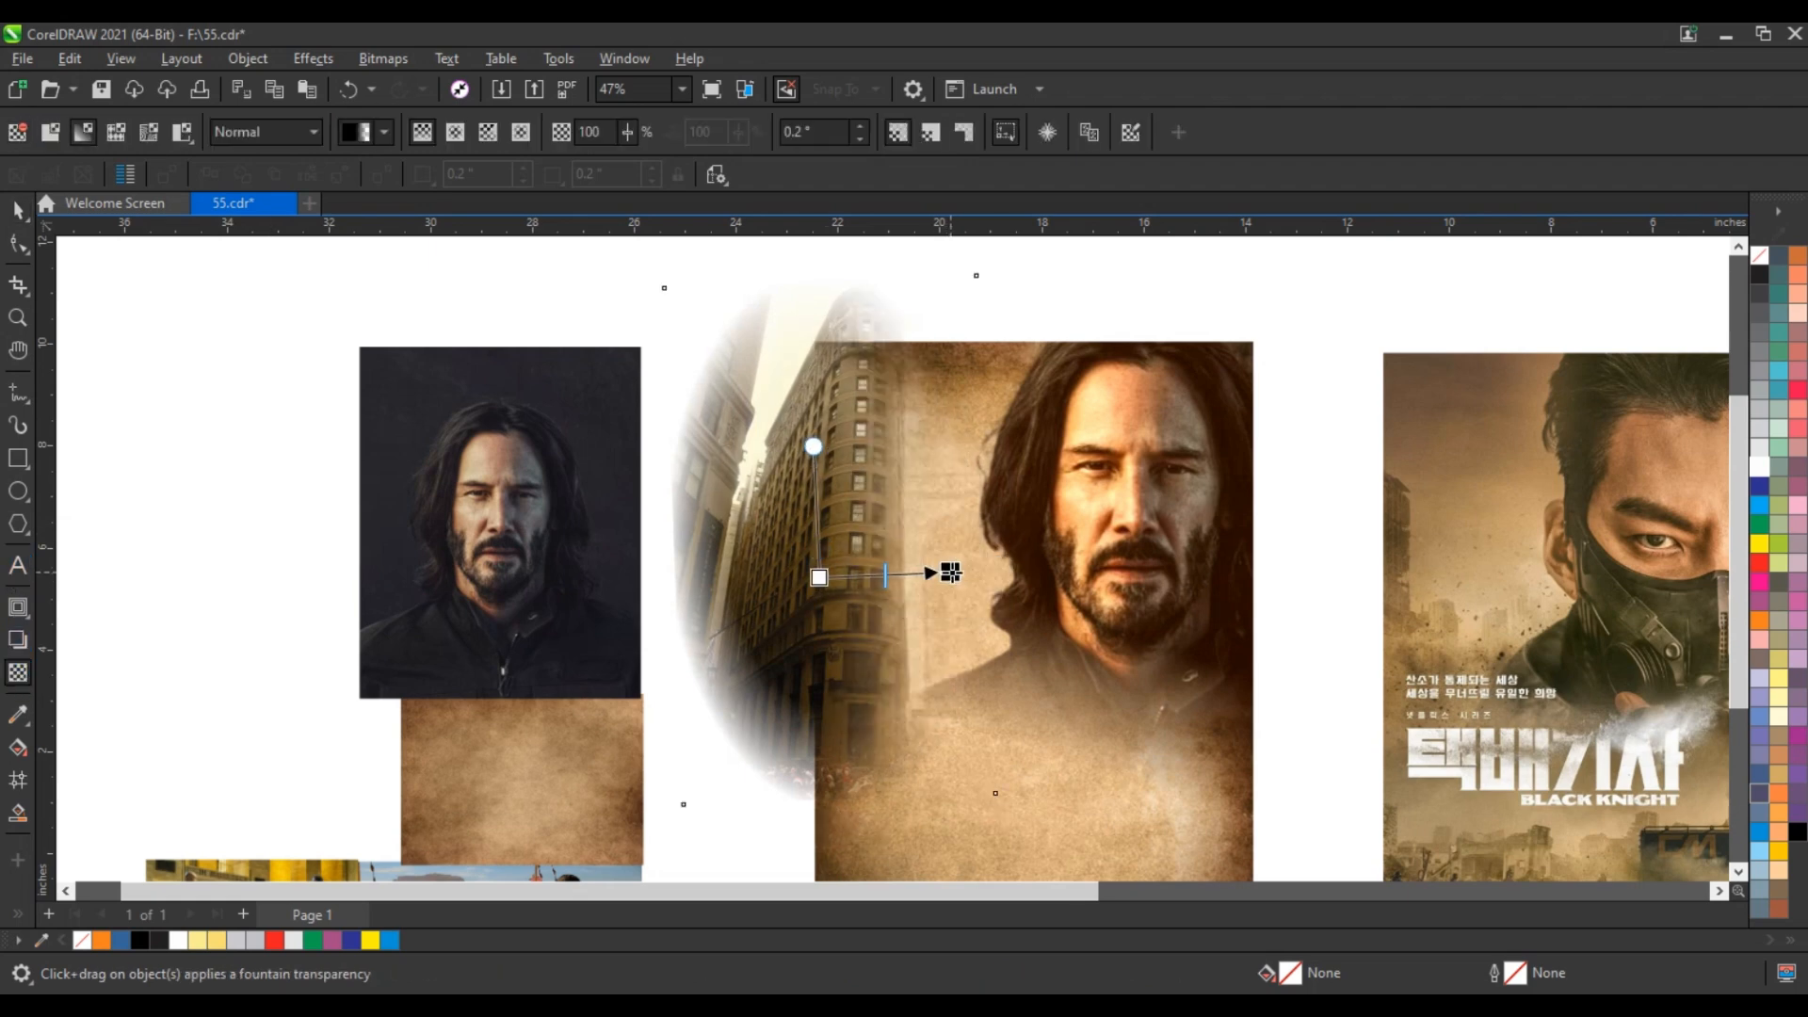
{"action": "left_click_drag", "start_coordinate": [816, 574], "coordinate": [800, 569]}
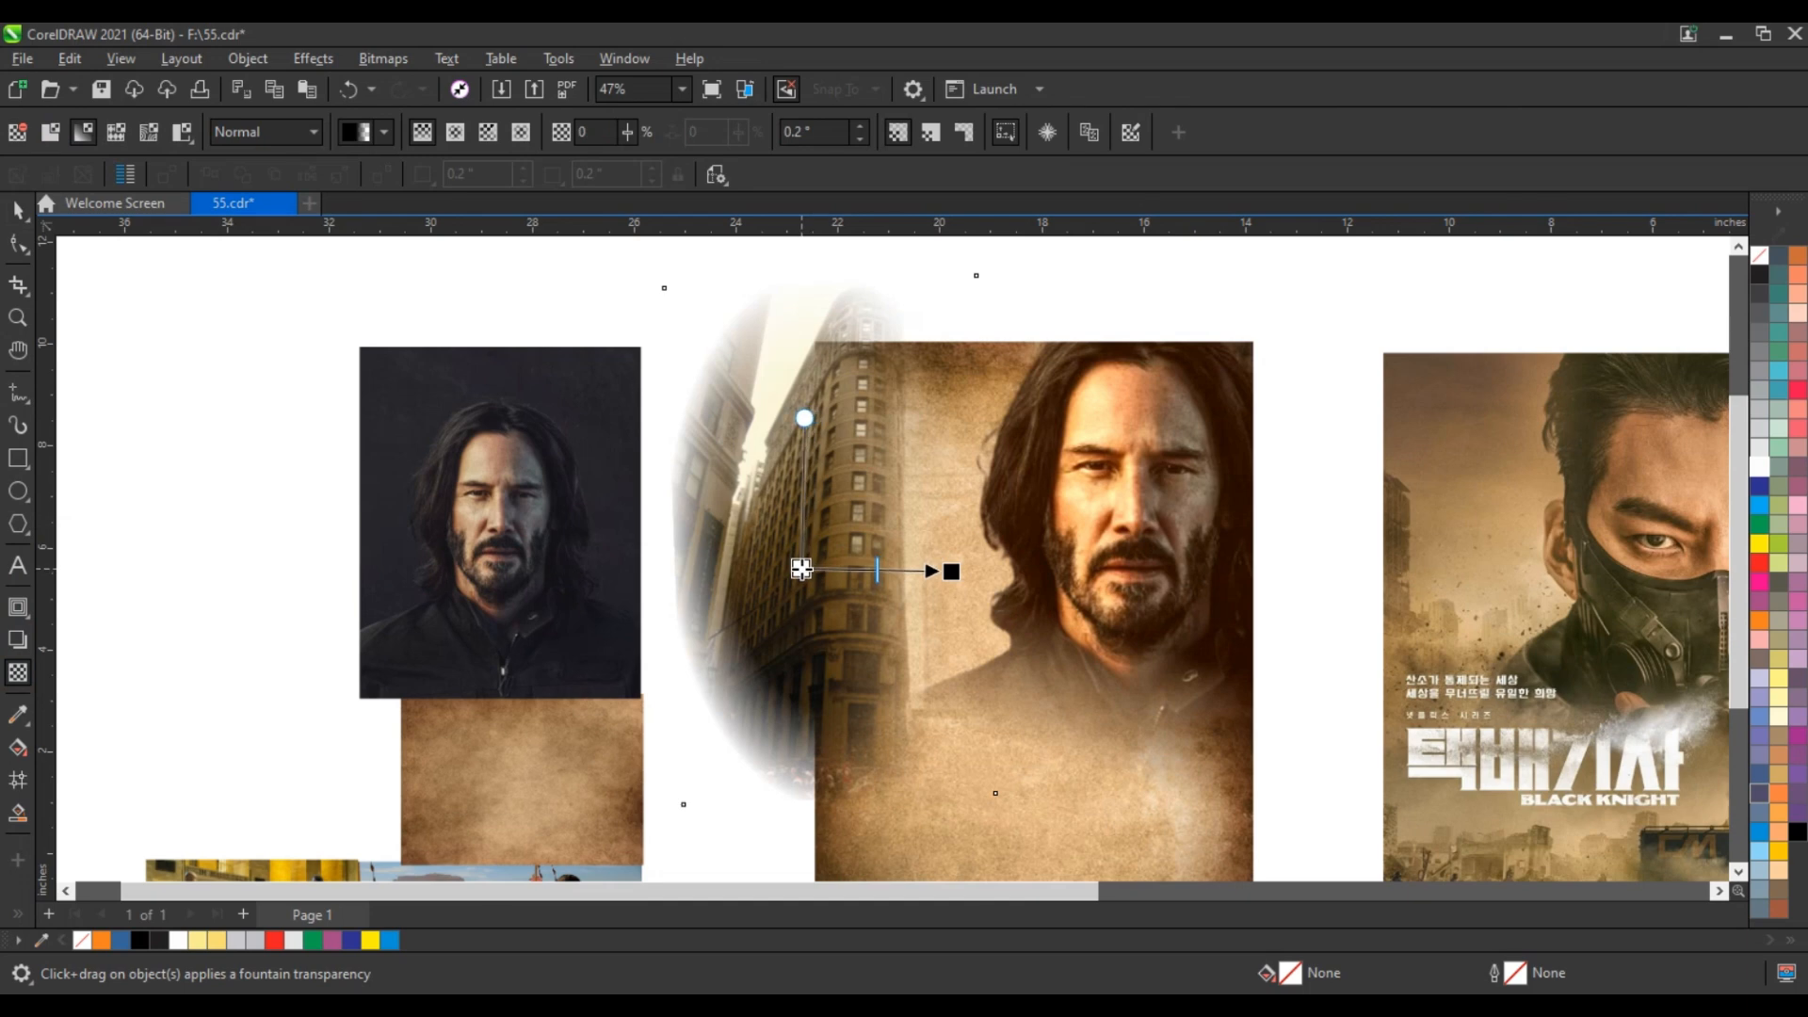
{"action": "left_click", "coordinate": [19, 211]}
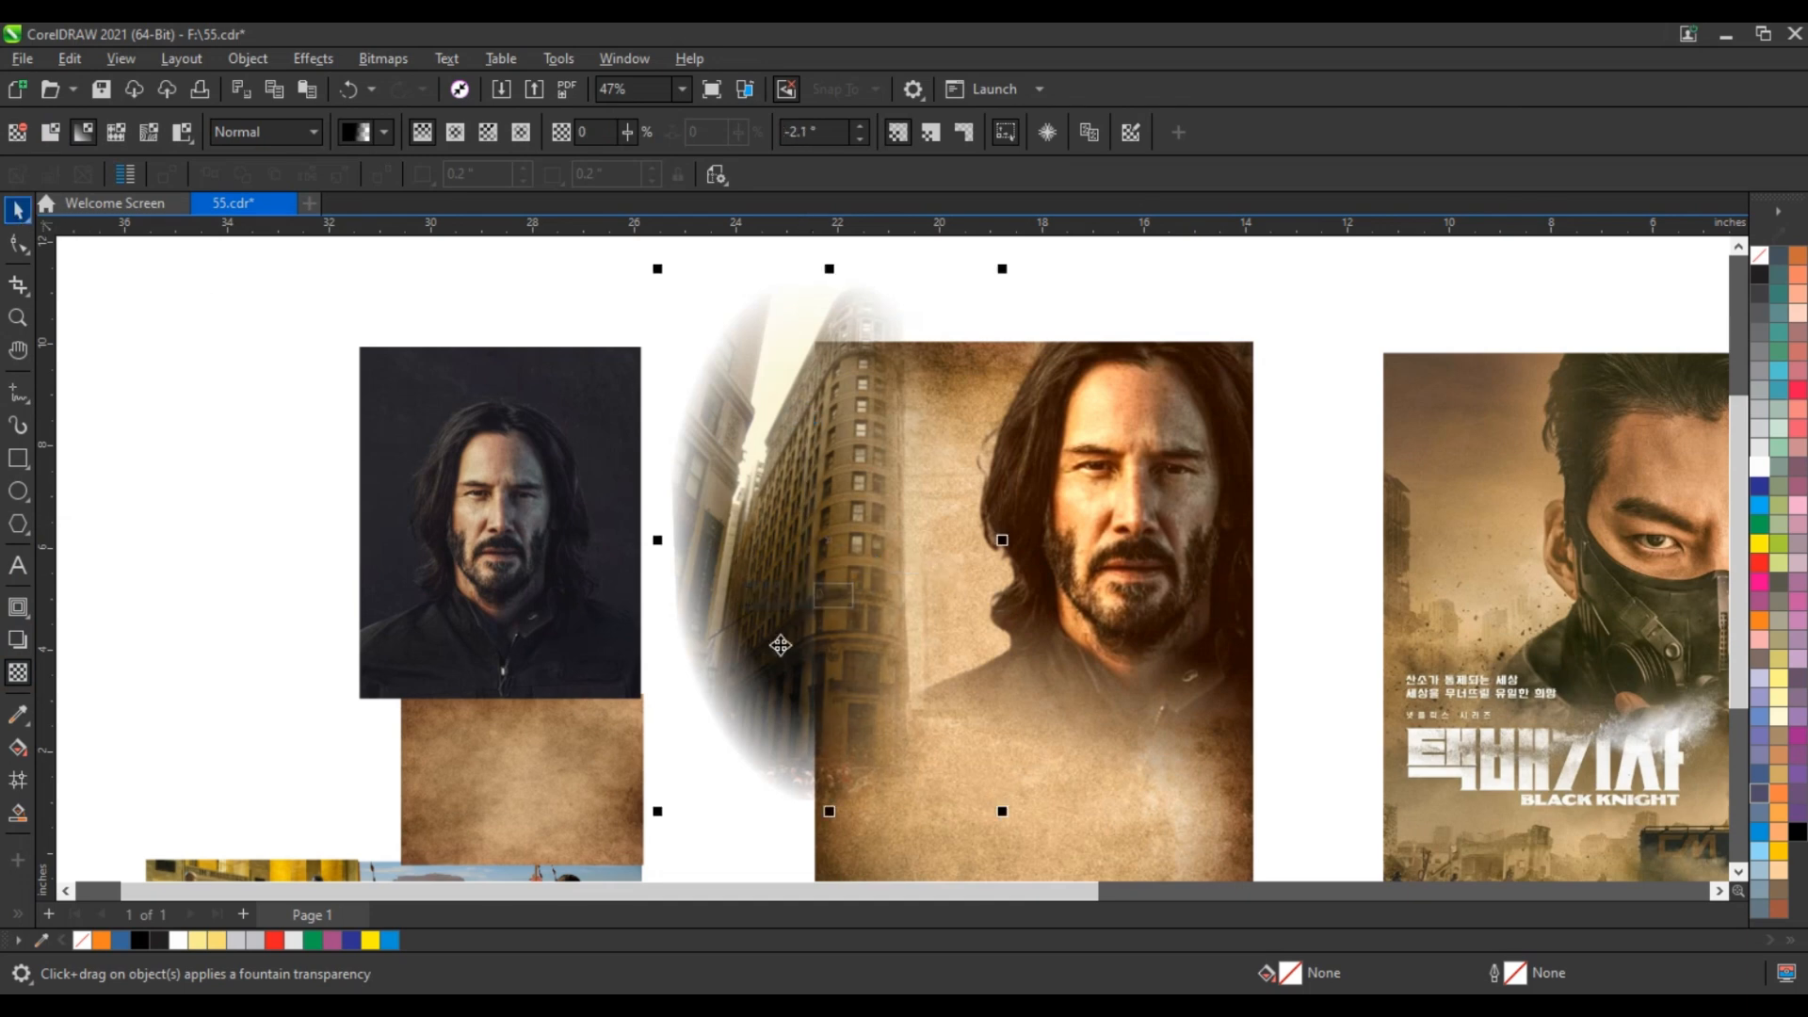
Step: Shrink the building to about 6.38 by 10.18 inches, shift it slightly right and PowerClip it inside the parchment rectangle
{"action": "left_click_drag", "start_coordinate": [1002, 811], "coordinate": [996, 799]}
{"action": "left_click_drag", "start_coordinate": [836, 726], "coordinate": [852, 718]}
{"action": "right_click", "coordinate": [852, 719]}
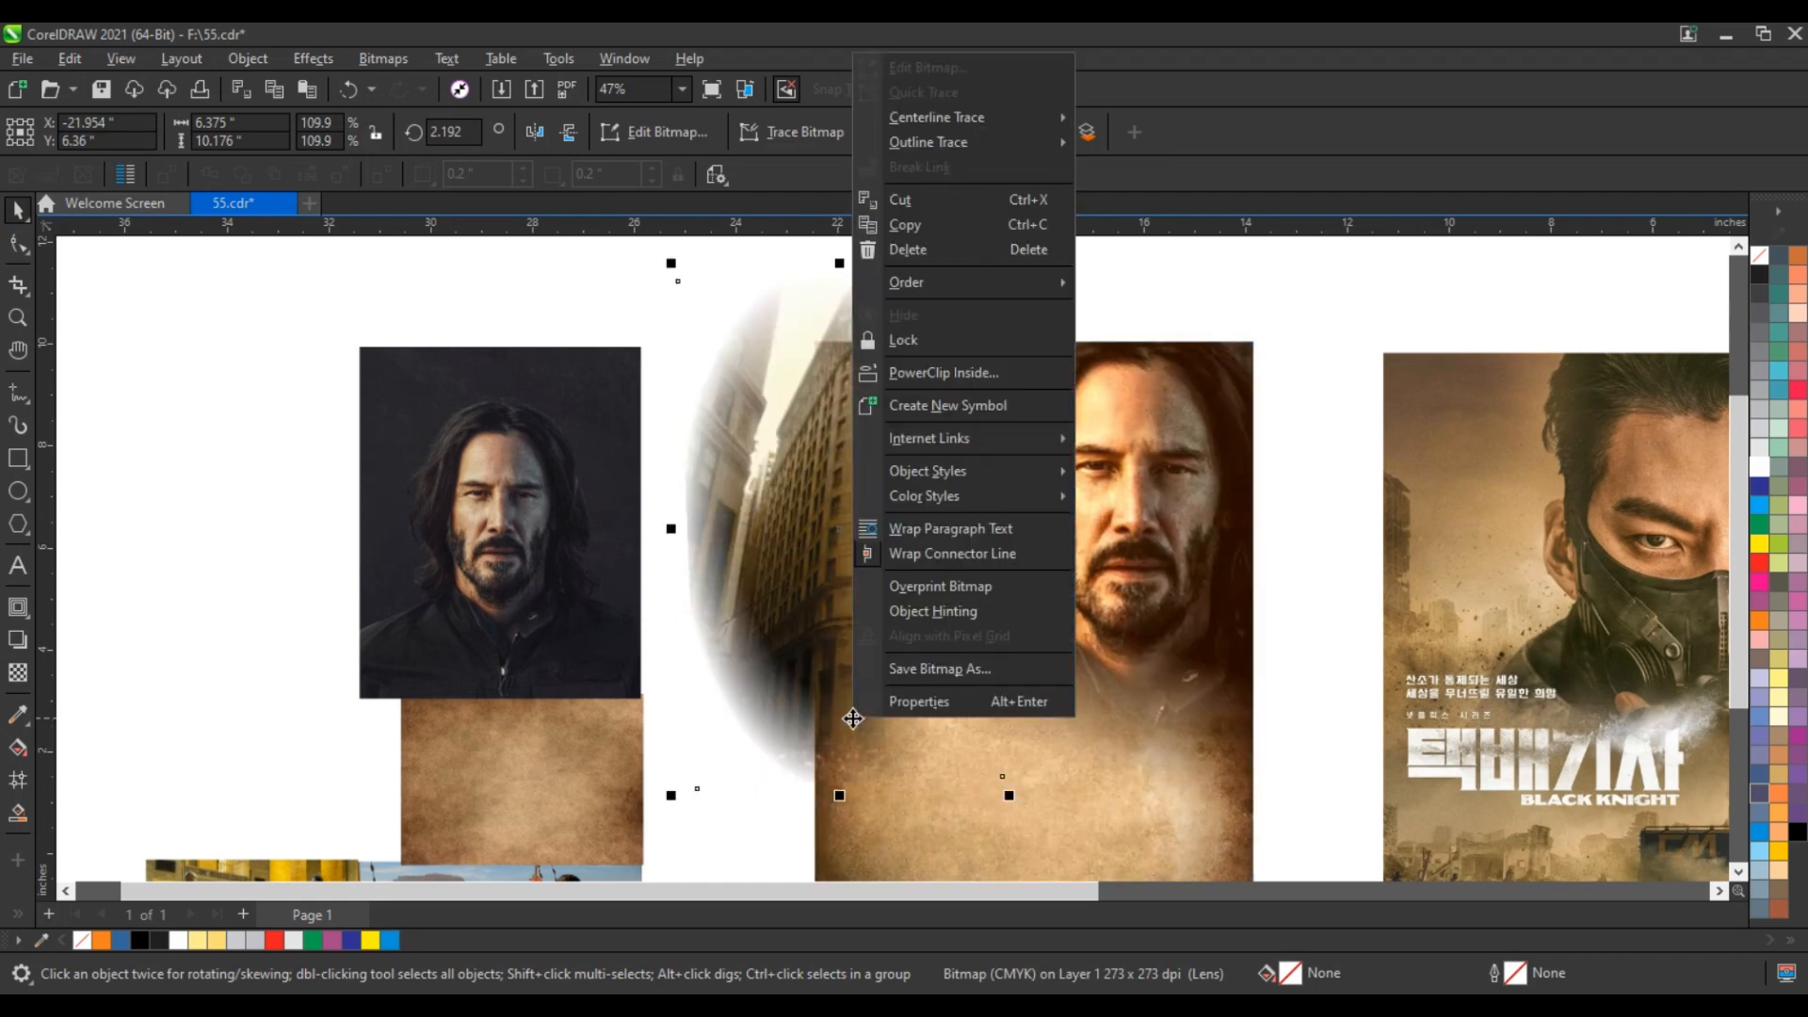
{"action": "left_click", "coordinate": [957, 377]}
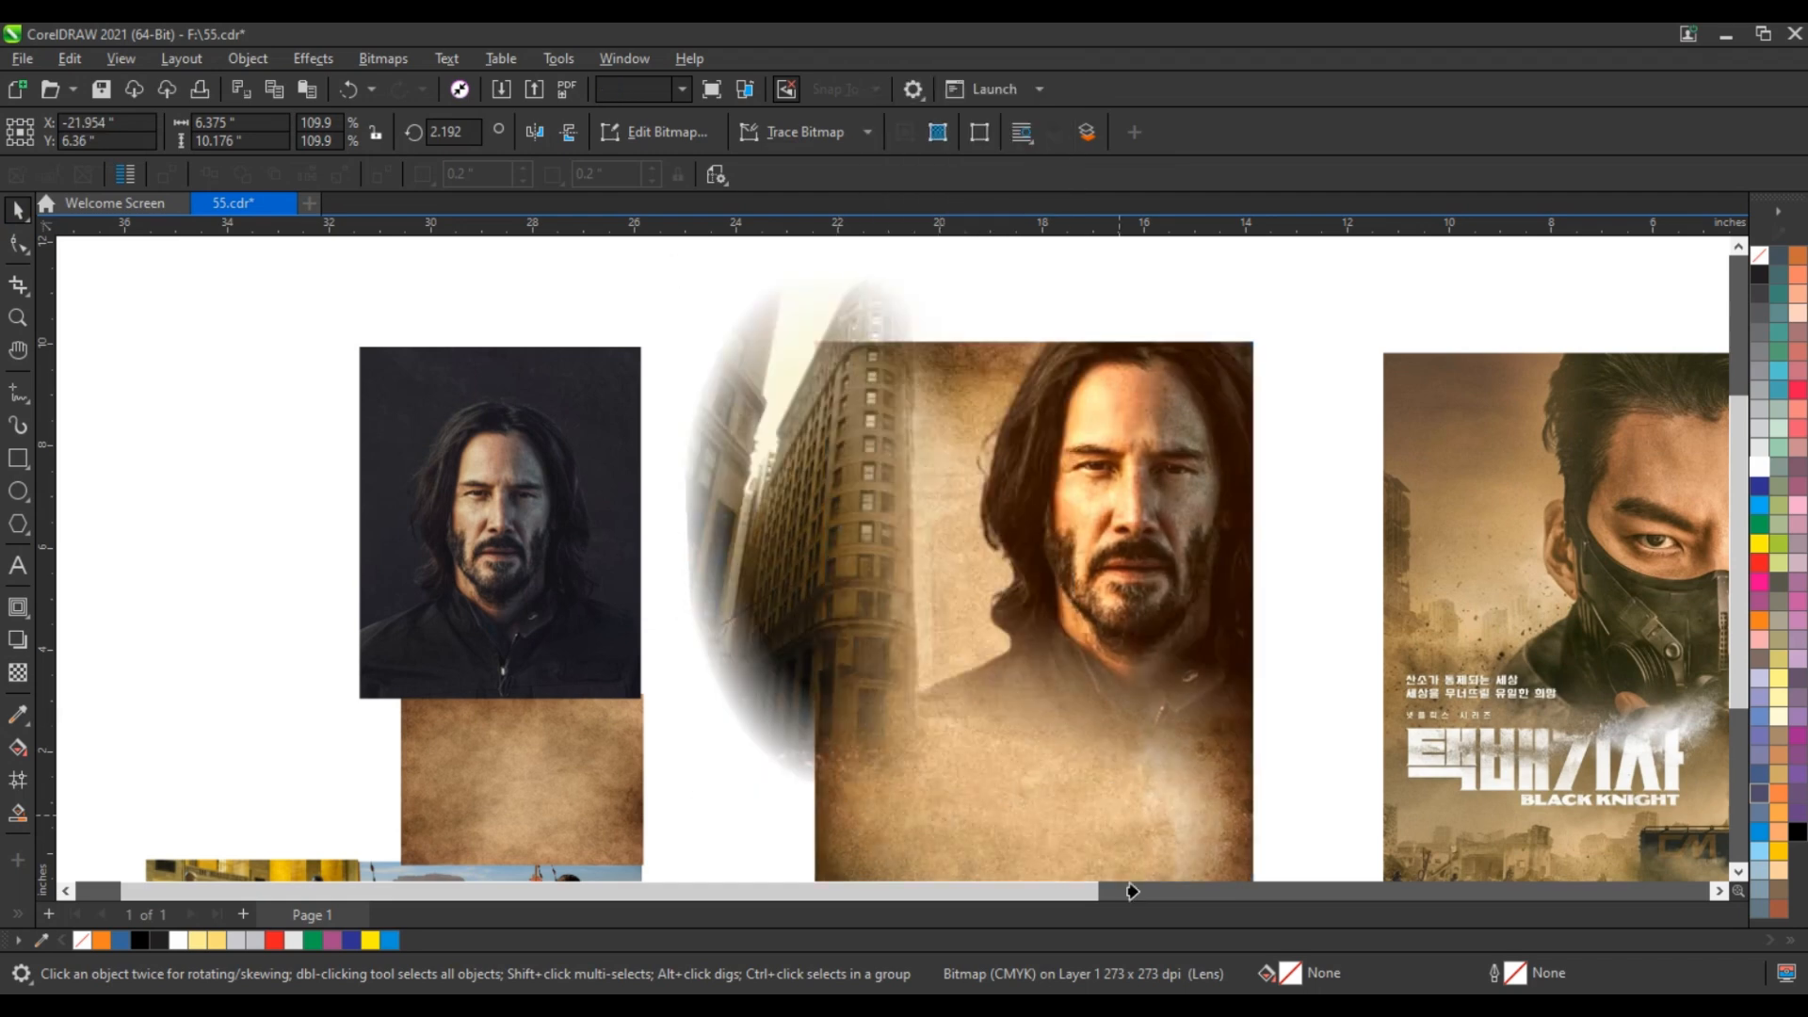
{"action": "left_click", "coordinate": [1145, 830]}
Step: Compare the composite with the reference poster, examining the lower halves of both up close
{"action": "scroll", "coordinate": [1075, 666], "scroll_direction": "down", "scroll_amount": 4}
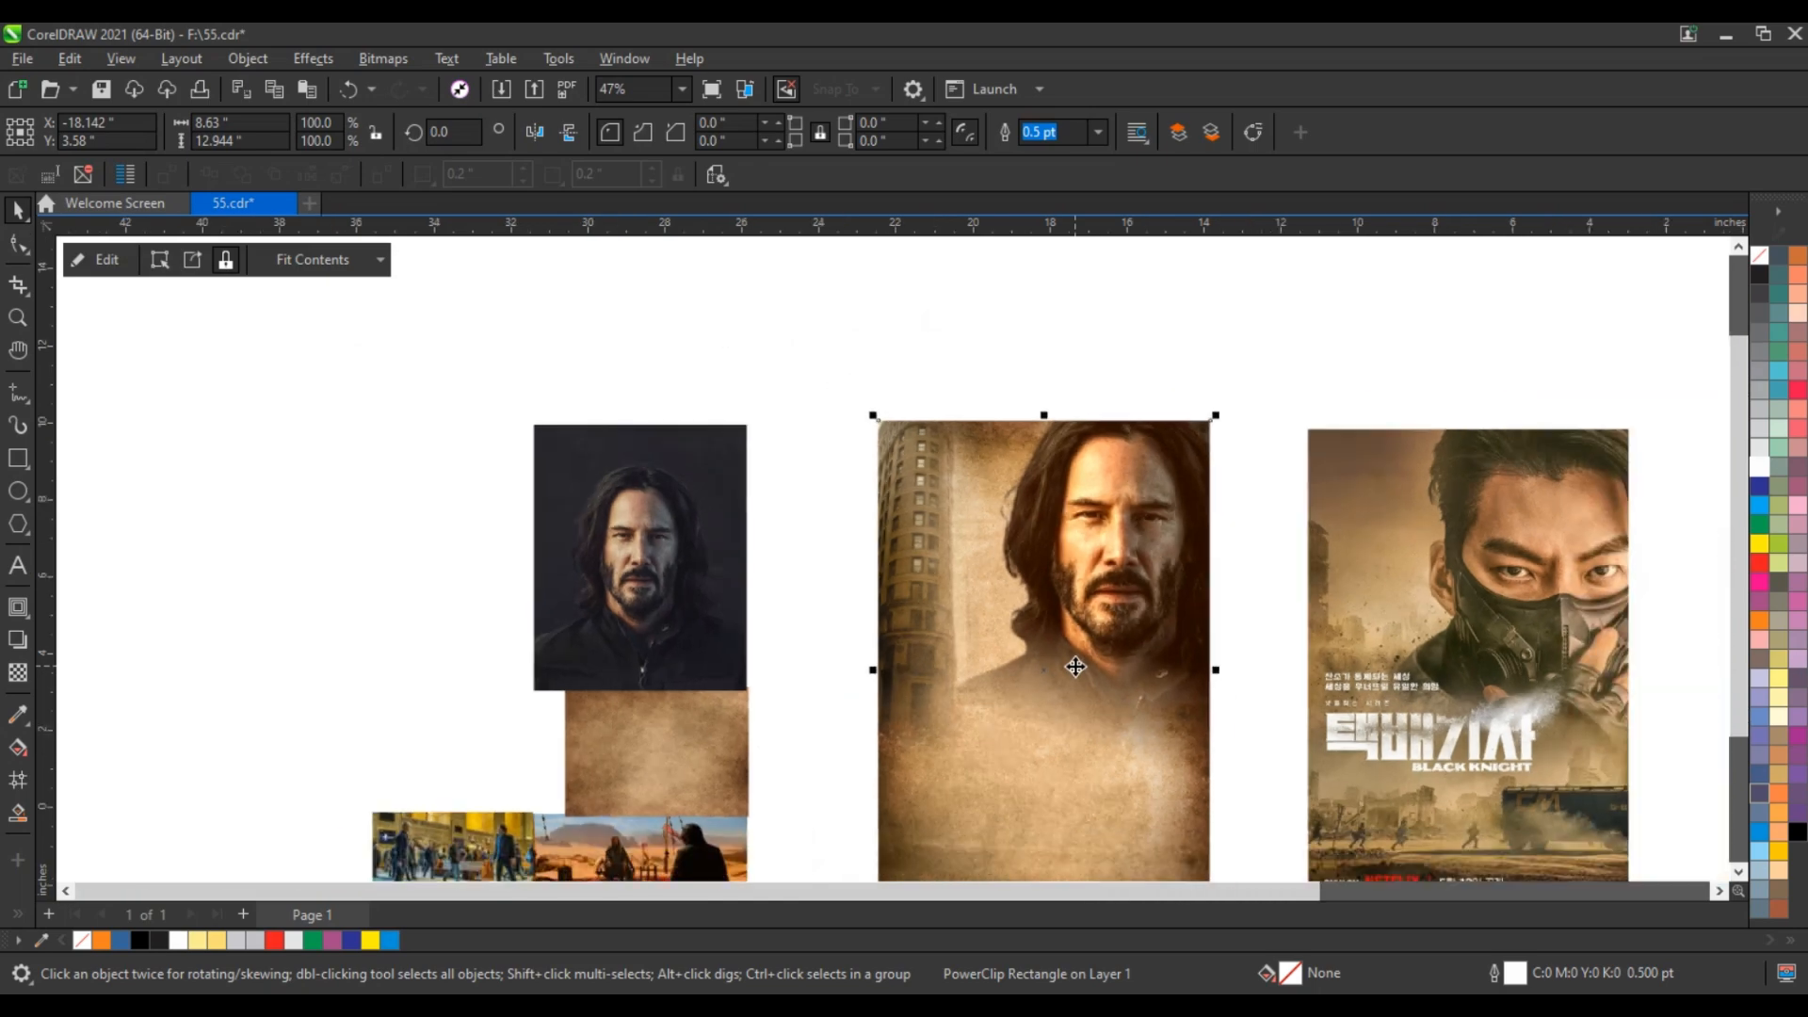
{"action": "left_click_drag", "start_coordinate": [1454, 841], "coordinate": [1455, 841]}
{"action": "key", "text": "shift+F2"}
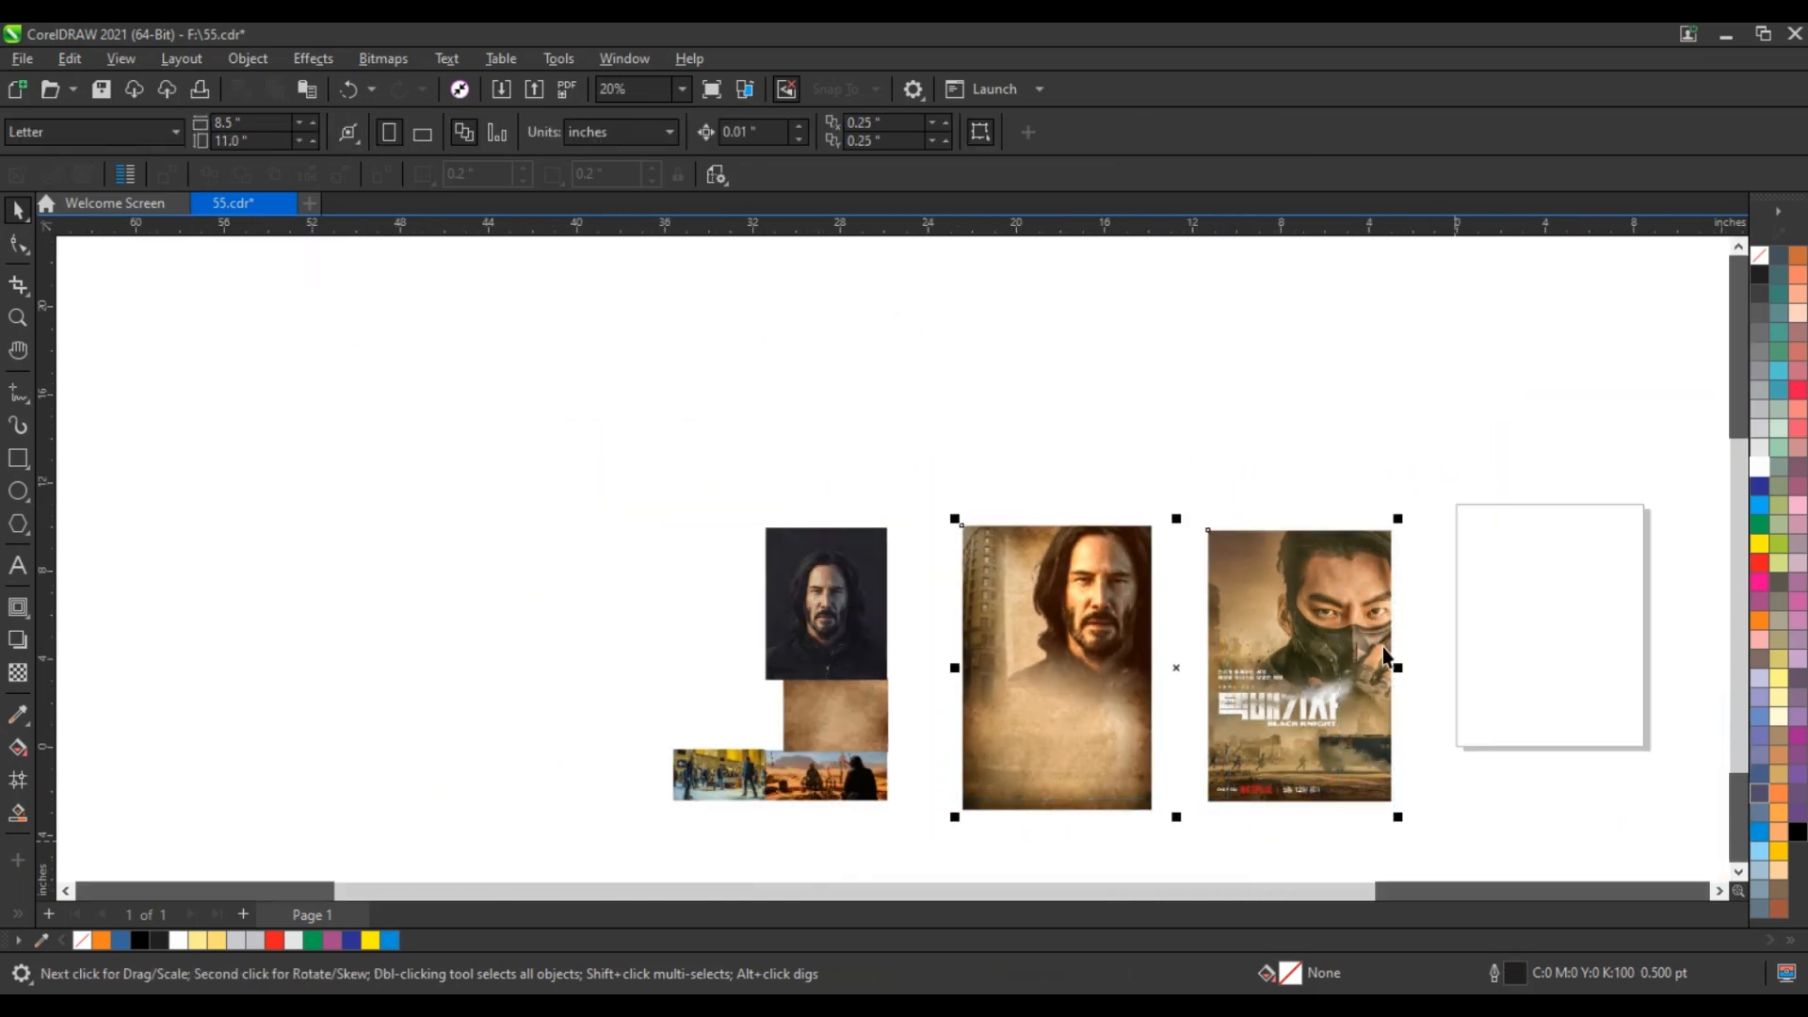
{"action": "left_click", "coordinate": [1493, 664]}
{"action": "left_click", "coordinate": [17, 318]}
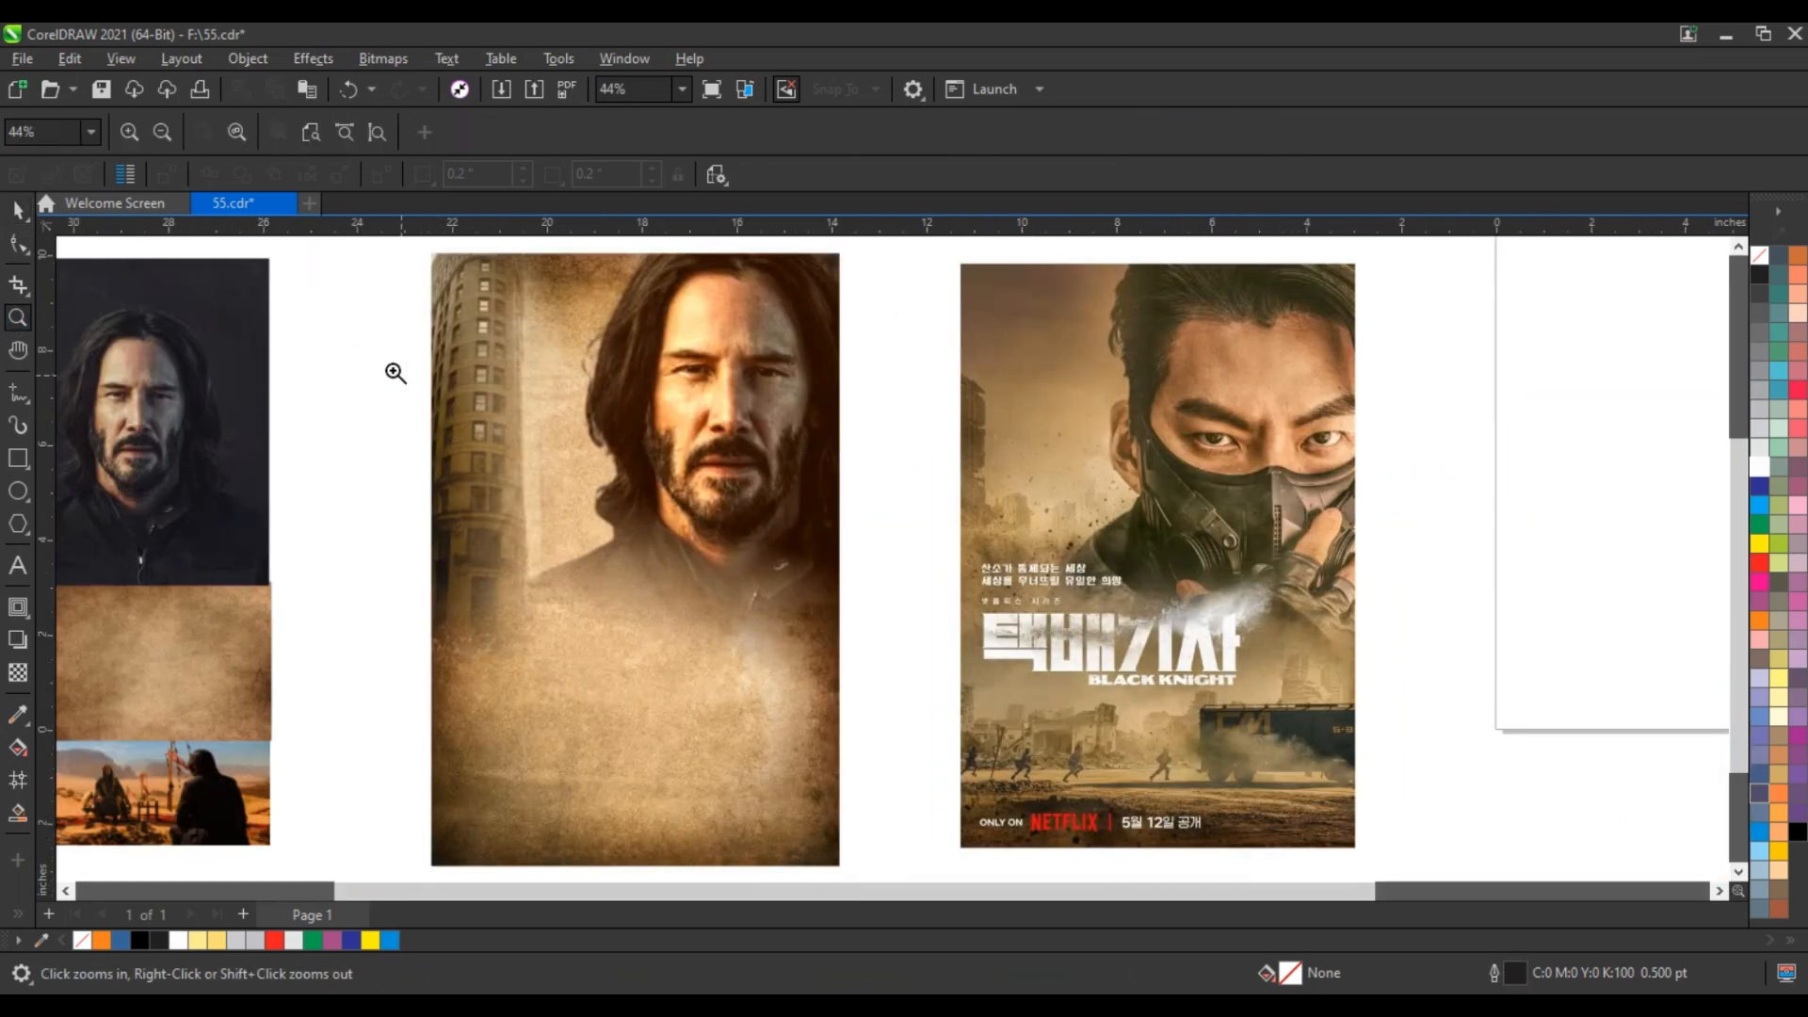
{"action": "left_click_drag", "start_coordinate": [392, 369], "coordinate": [1422, 783]}
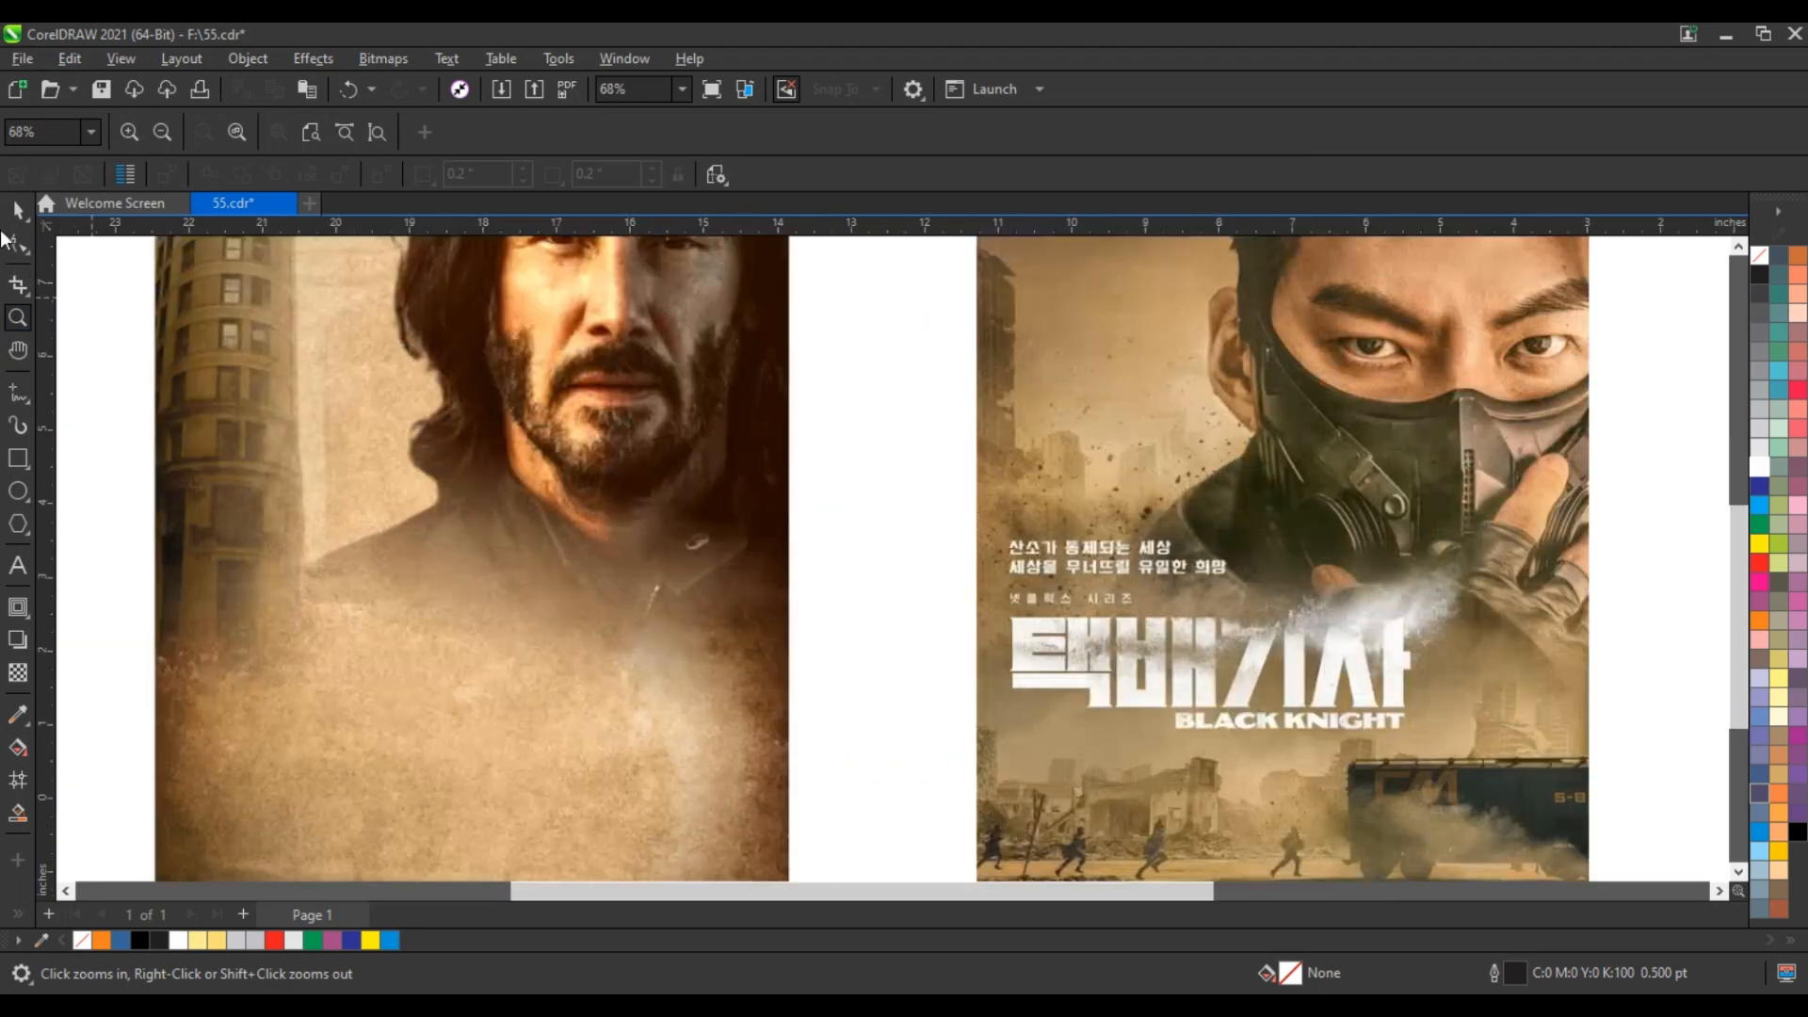
{"action": "left_click", "coordinate": [17, 209]}
{"action": "scroll", "coordinate": [1037, 636], "scroll_direction": "down", "scroll_amount": 2}
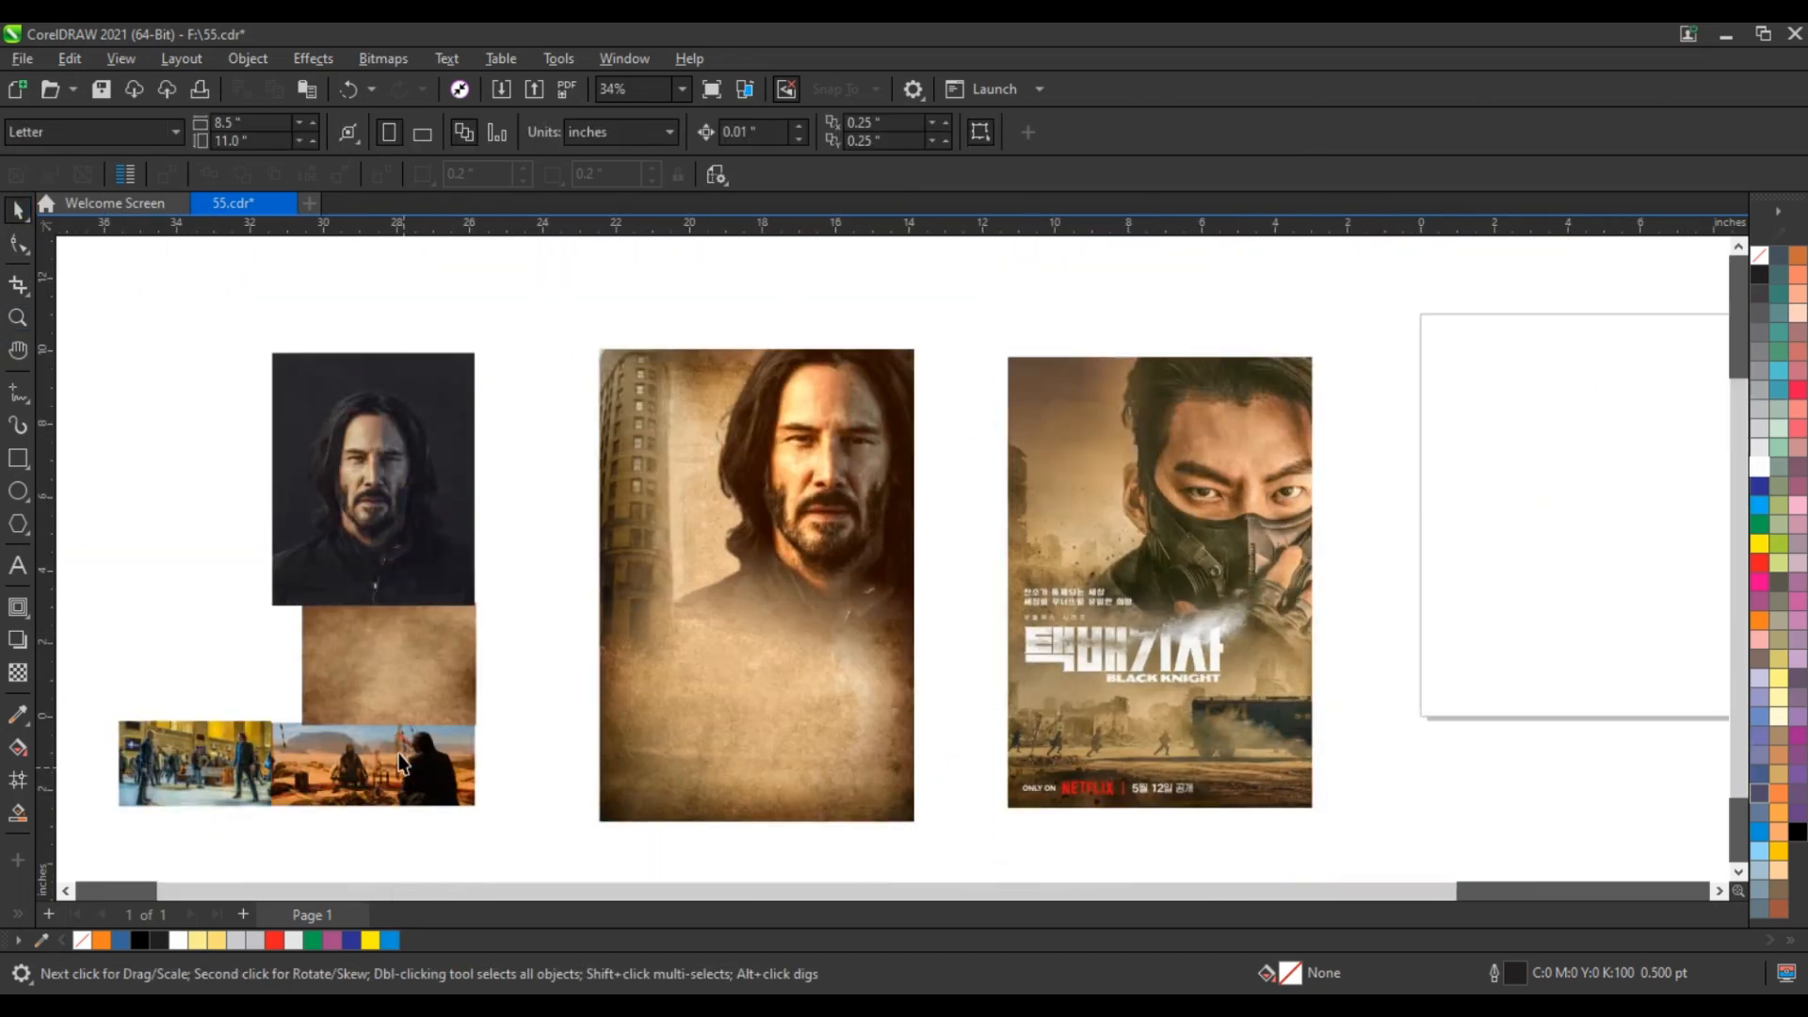
Step: Move the train station photo onto the parchment's lower part and enlarge it to about 9.13 by 5.11 inches
{"action": "left_click", "coordinate": [251, 763]}
{"action": "left_click_drag", "start_coordinate": [251, 763], "coordinate": [665, 785]}
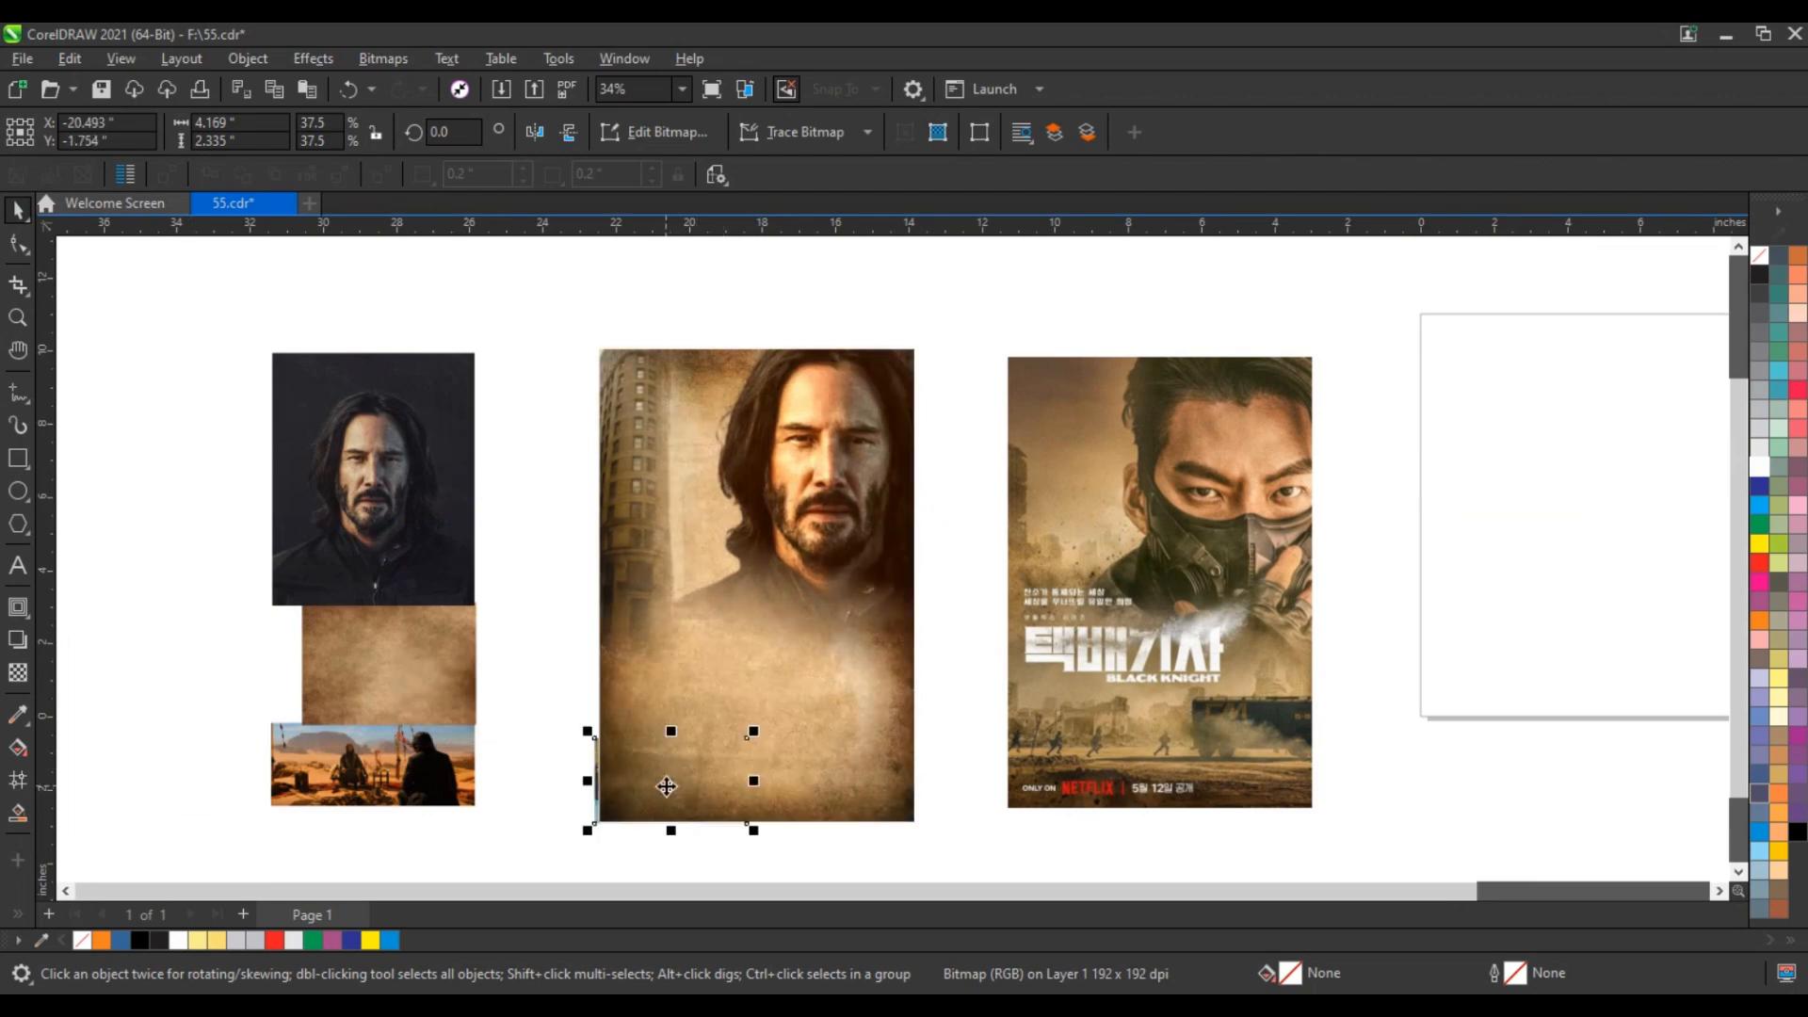
{"action": "scroll", "coordinate": [795, 690], "scroll_direction": "up", "scroll_amount": 5}
{"action": "scroll", "coordinate": [1049, 536], "scroll_direction": "down", "scroll_amount": 3}
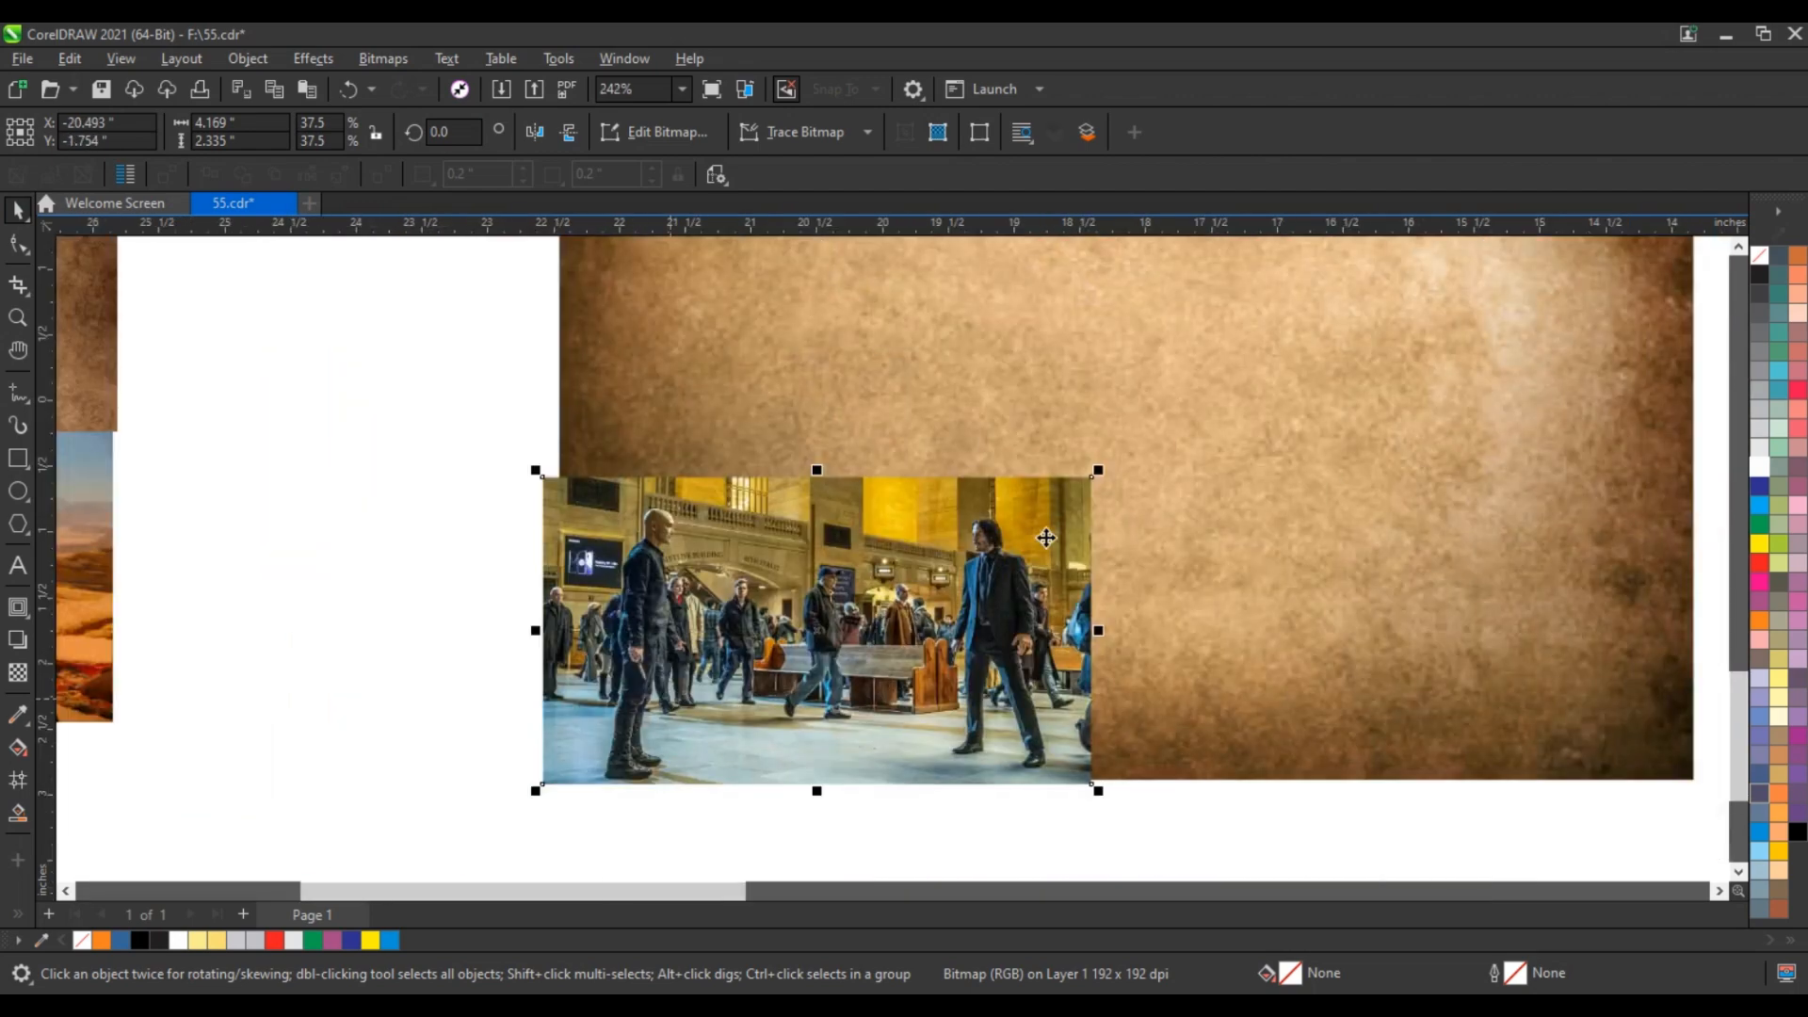
{"action": "left_click_drag", "start_coordinate": [1086, 488], "coordinate": [1481, 490]}
{"action": "key", "text": "shift+F2"}
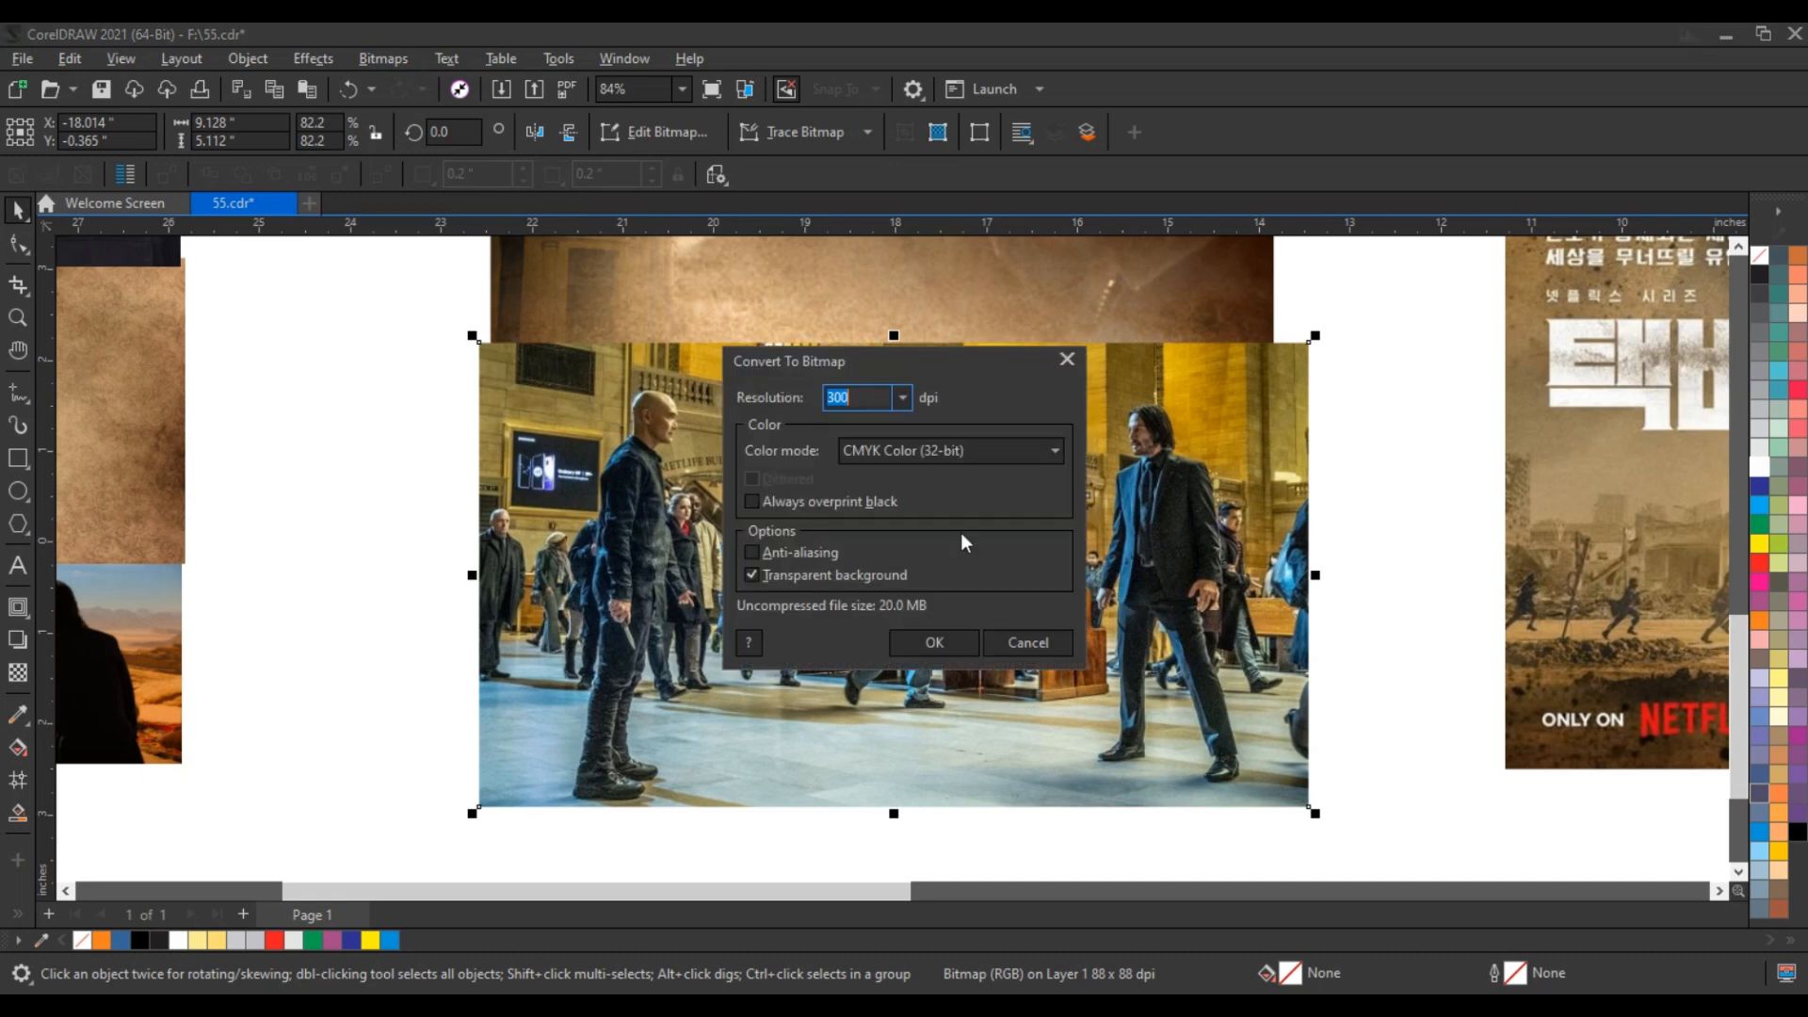
Step: Convert the station photo to a 300 dpi Grayscale (8-bit) bitmap and convert that to CMYK Color (32-bit)
{"action": "left_click", "coordinate": [909, 451]}
{"action": "left_click", "coordinate": [904, 505]}
{"action": "left_click", "coordinate": [953, 641]}
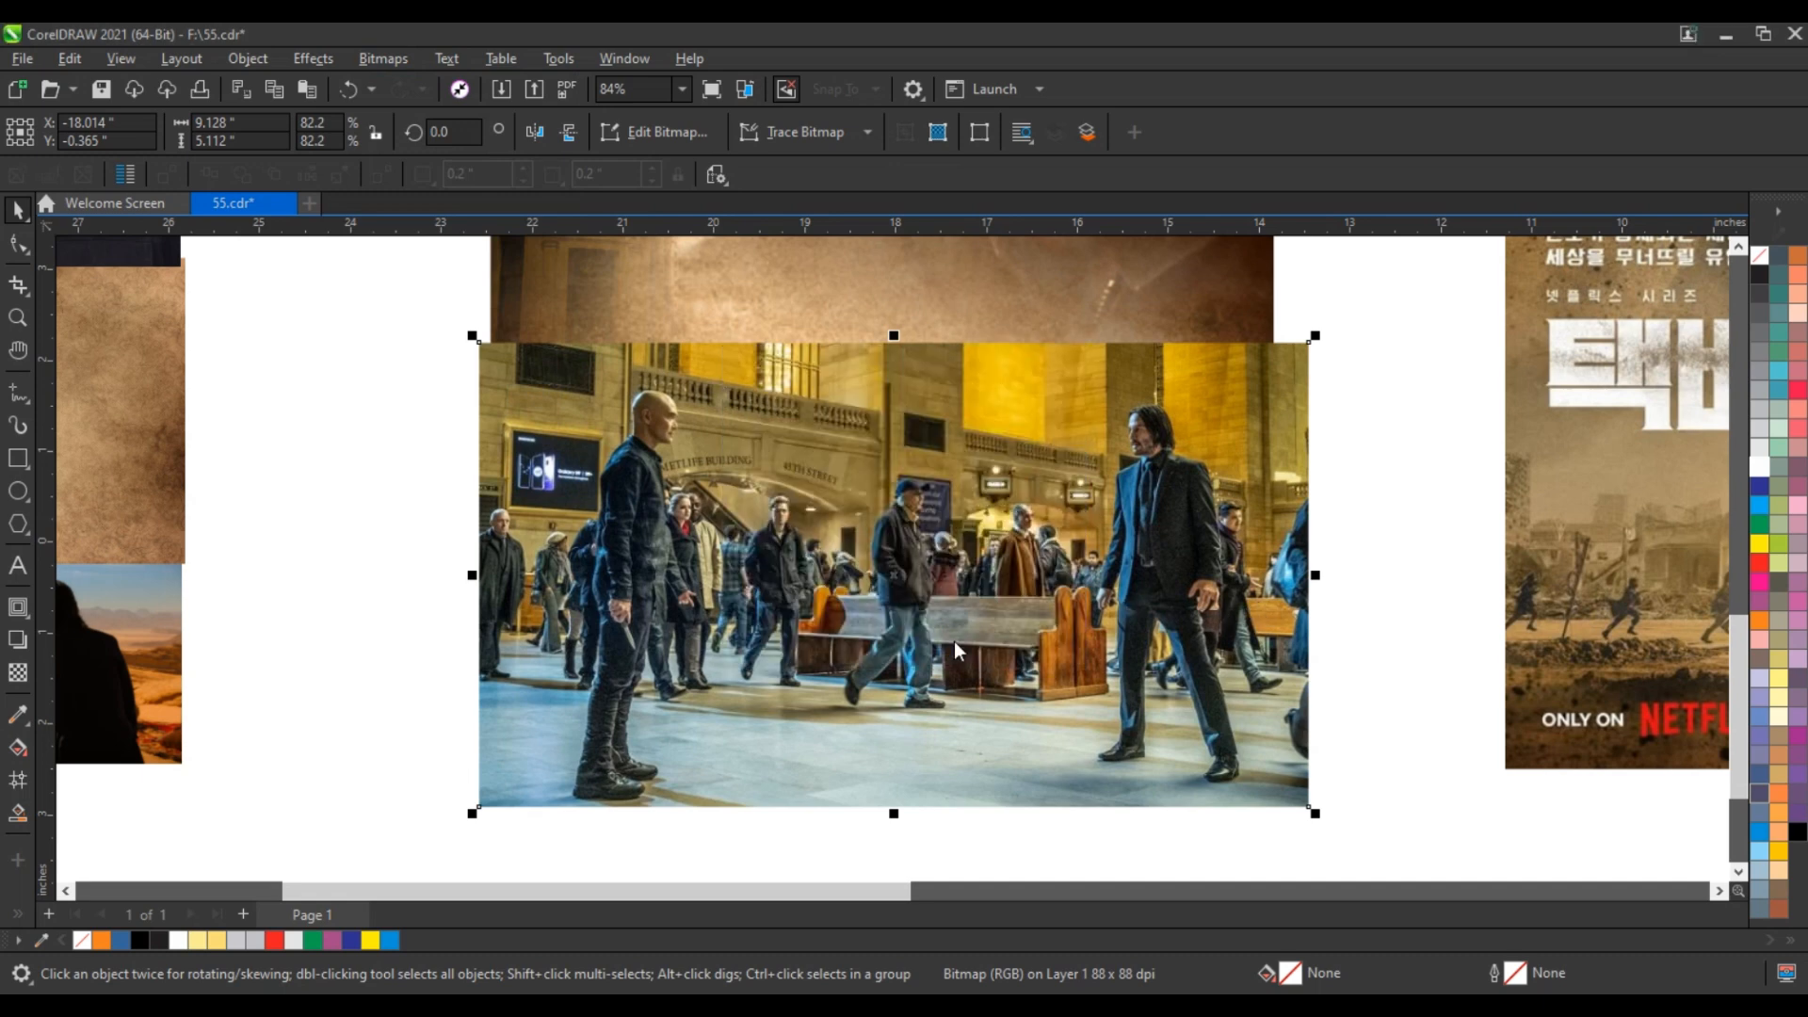
{"action": "left_click", "coordinate": [388, 59]}
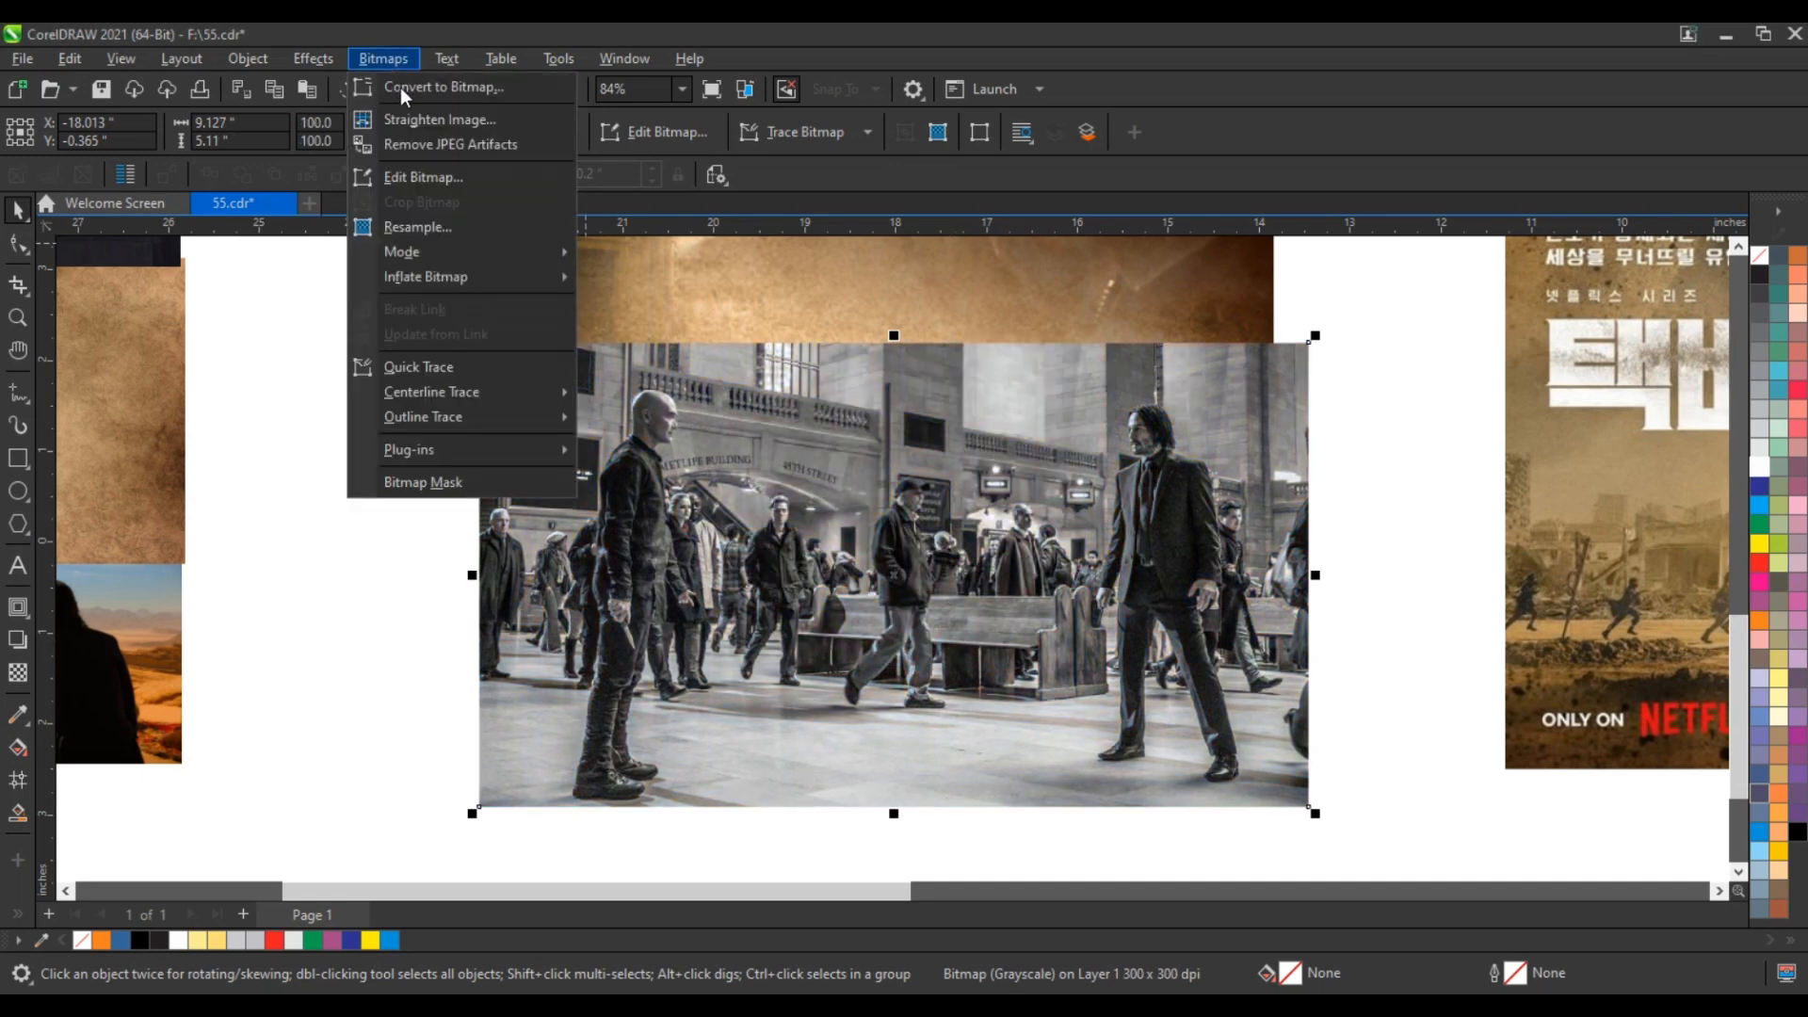
{"action": "left_click", "coordinate": [399, 82]}
{"action": "left_click", "coordinate": [913, 452]}
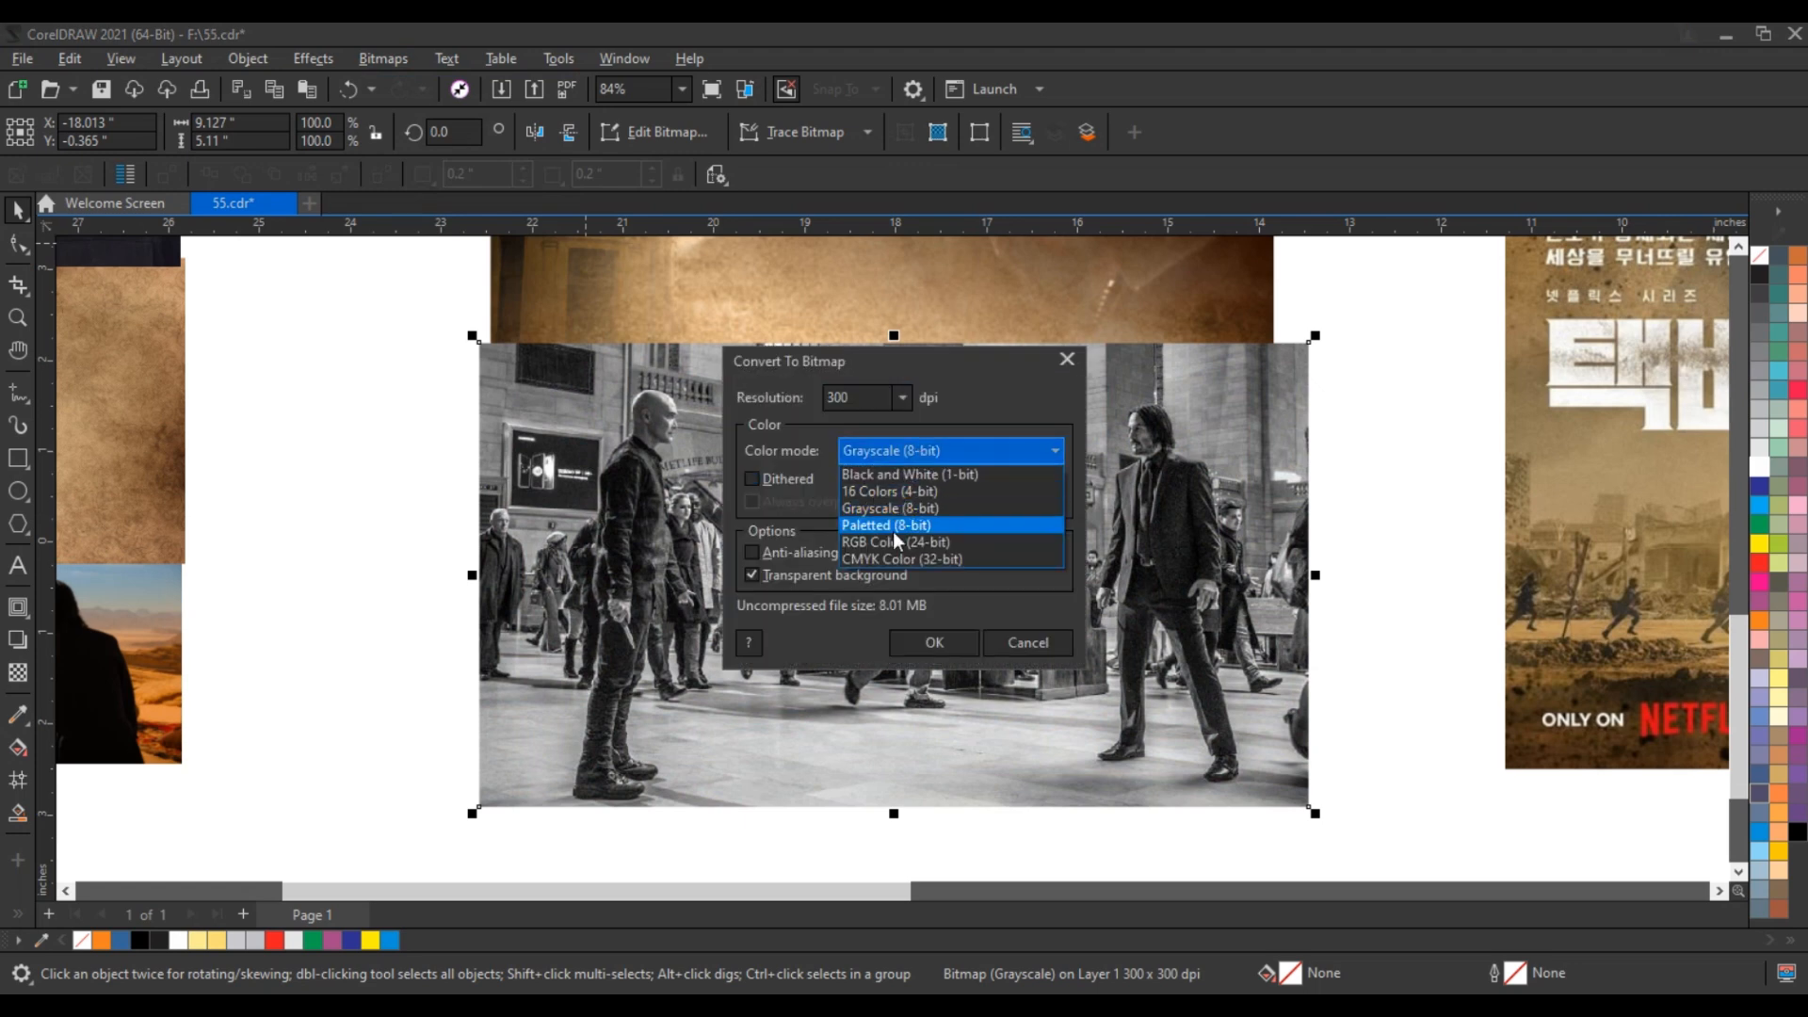
{"action": "left_click", "coordinate": [891, 556]}
{"action": "left_click", "coordinate": [946, 637]}
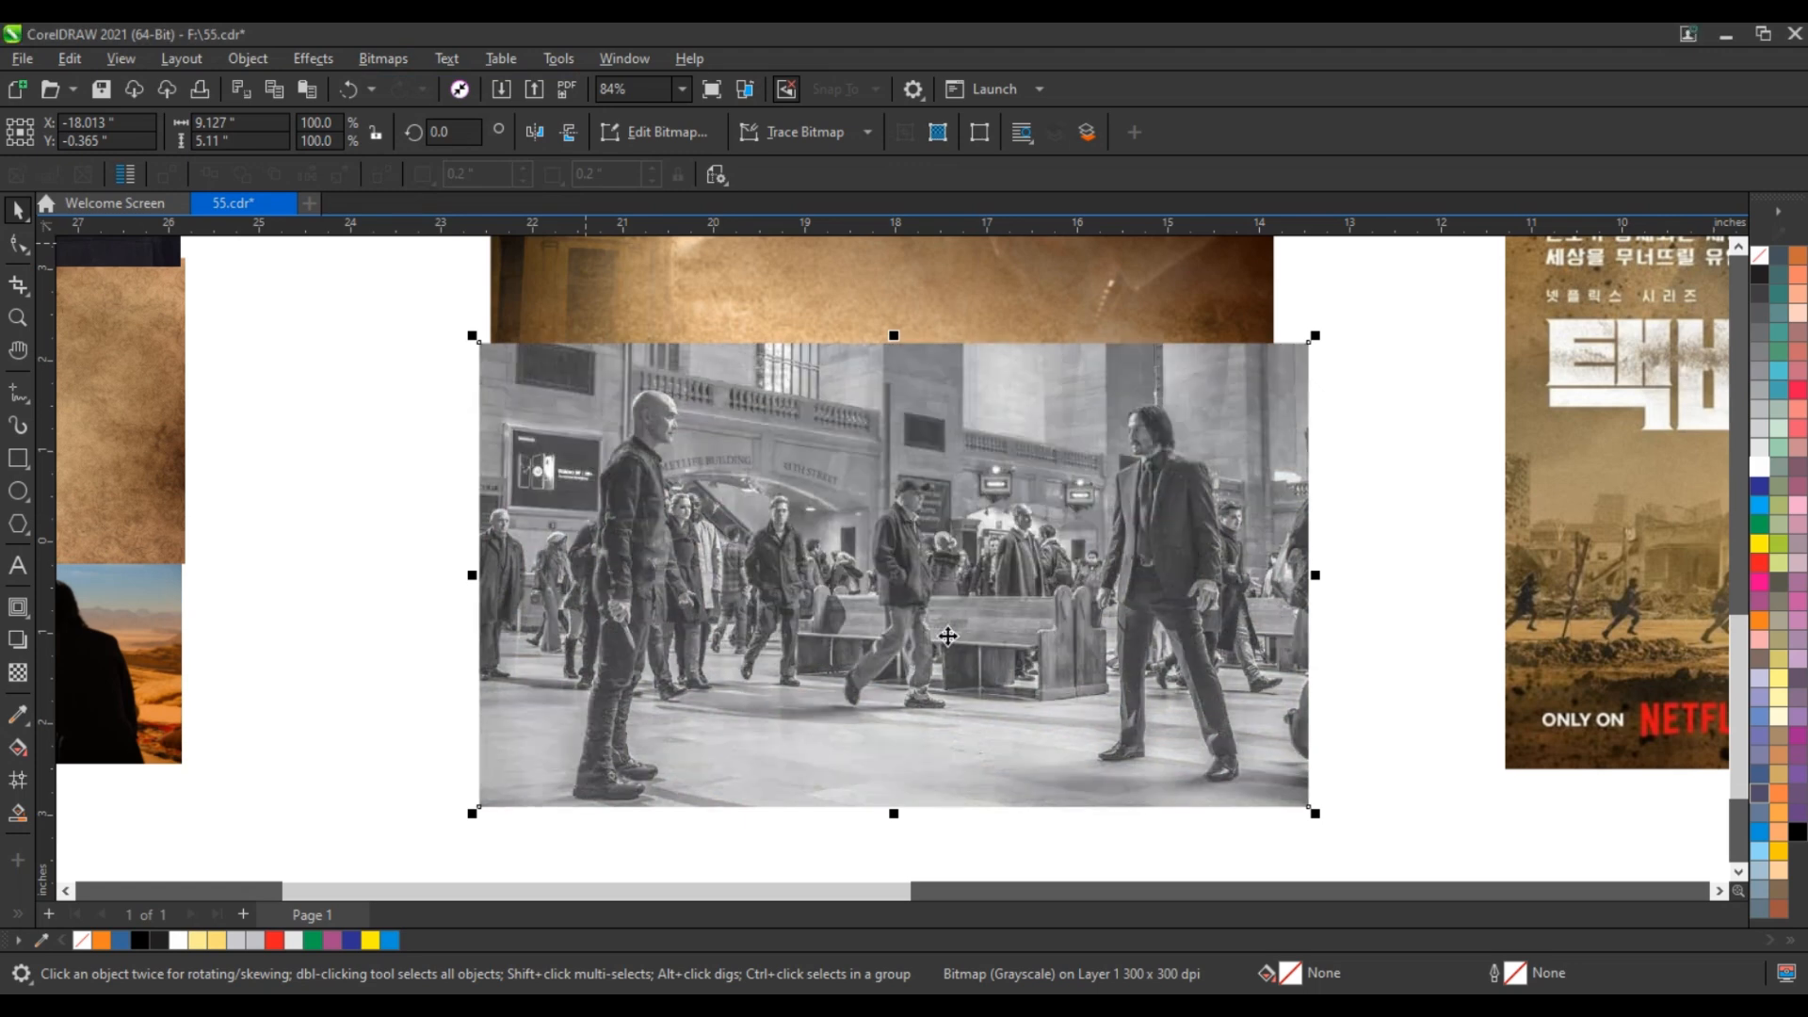
Step: Darken the station photo by applying a Gamma adjustment of 0.54
{"action": "left_click", "coordinate": [313, 60]}
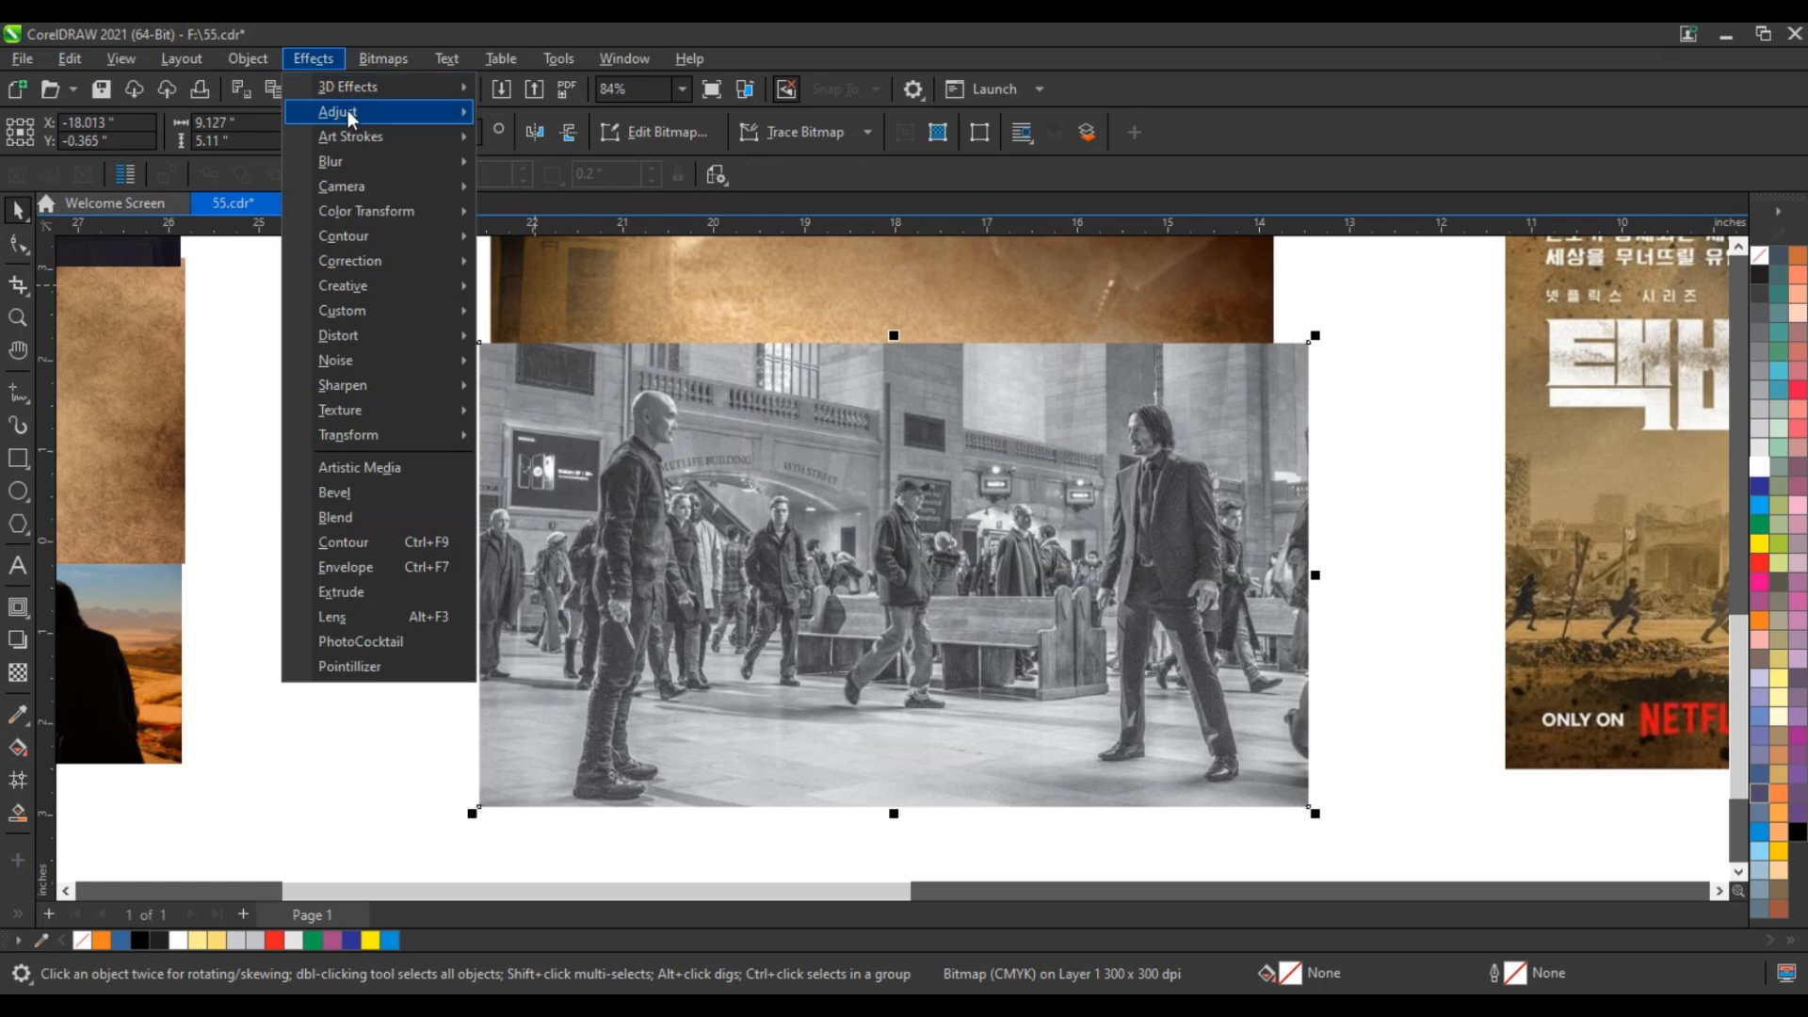
{"action": "mouse_move", "coordinate": [347, 111]}
{"action": "left_click", "coordinate": [538, 335]}
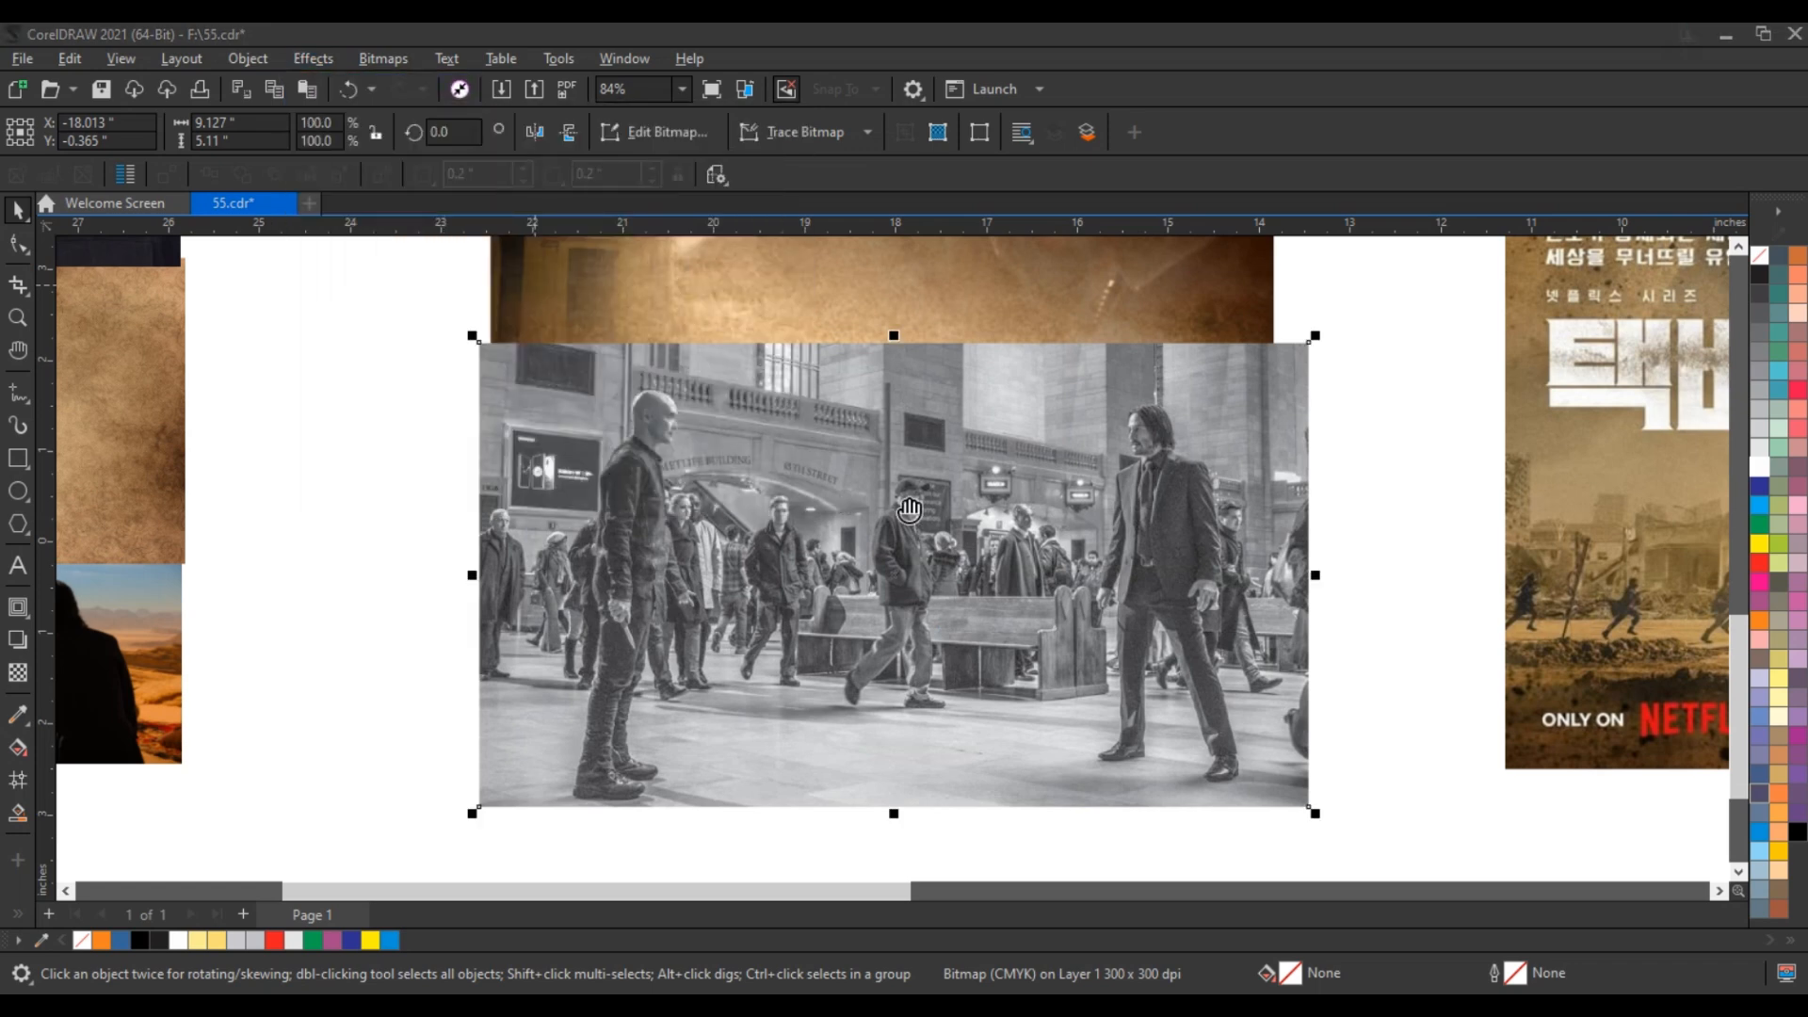
{"action": "left_click", "coordinate": [870, 486]}
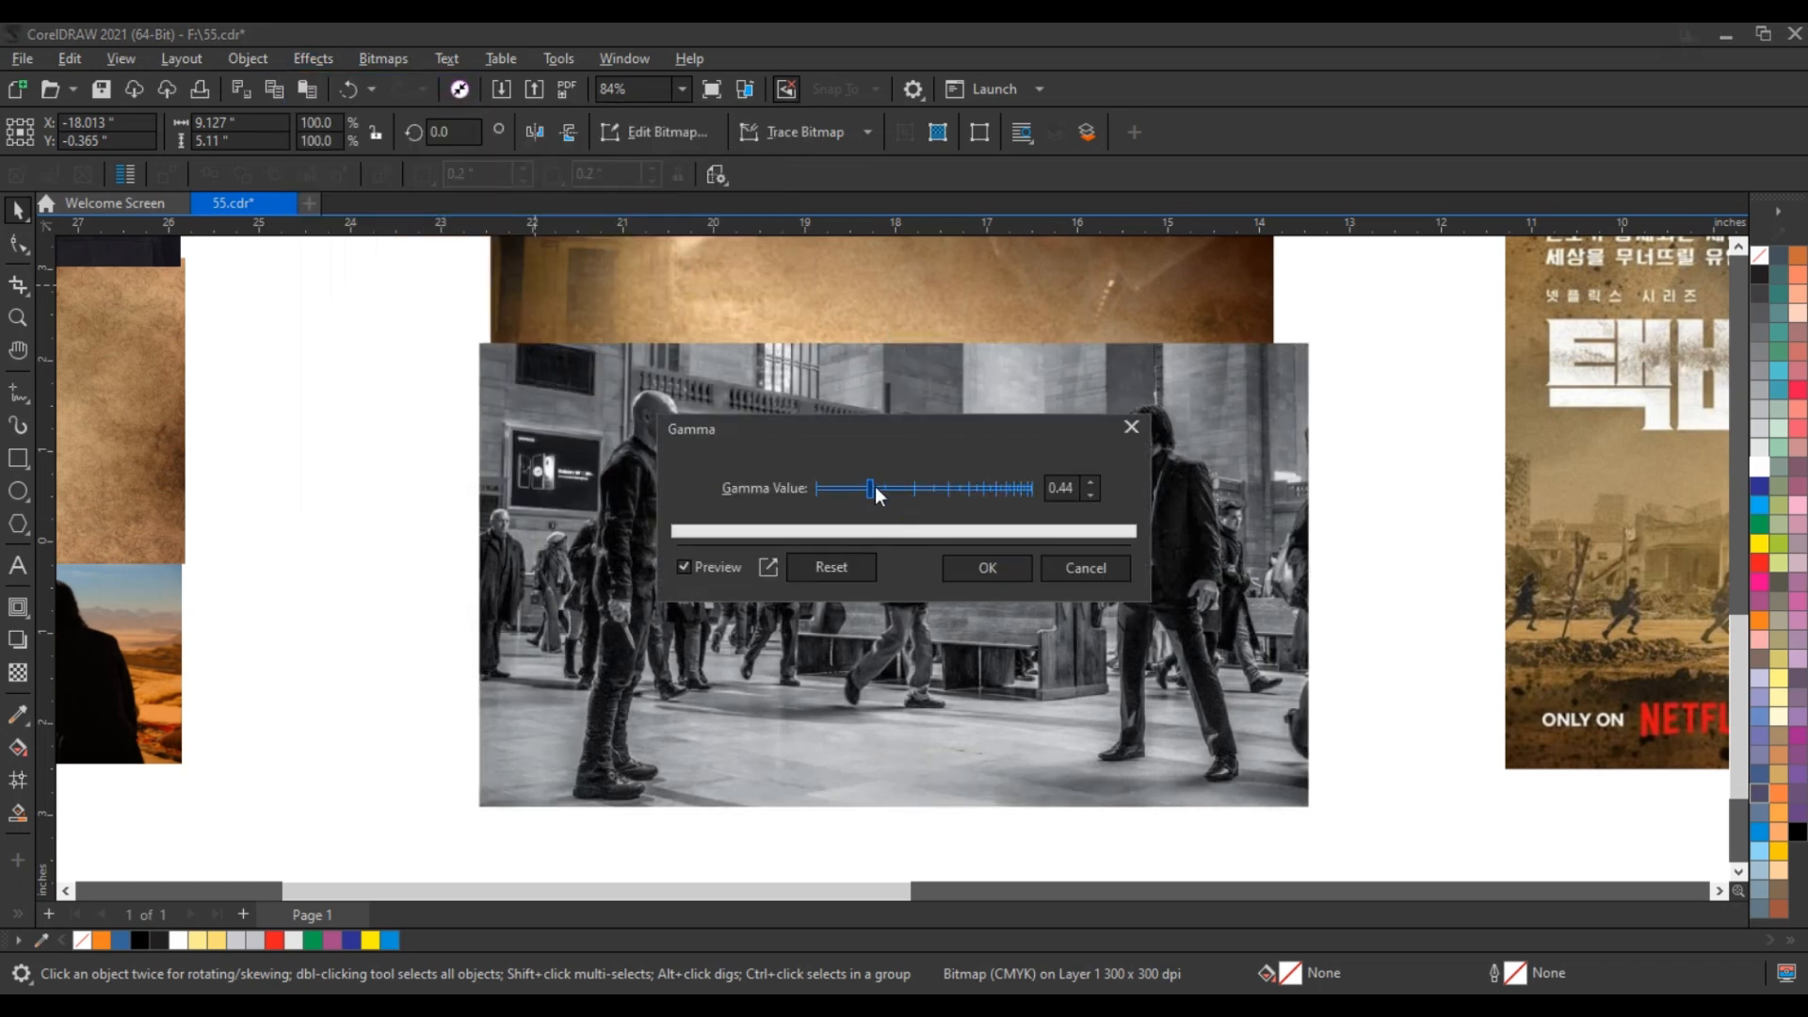
{"action": "left_click", "coordinate": [874, 486]}
{"action": "left_click", "coordinate": [881, 487]}
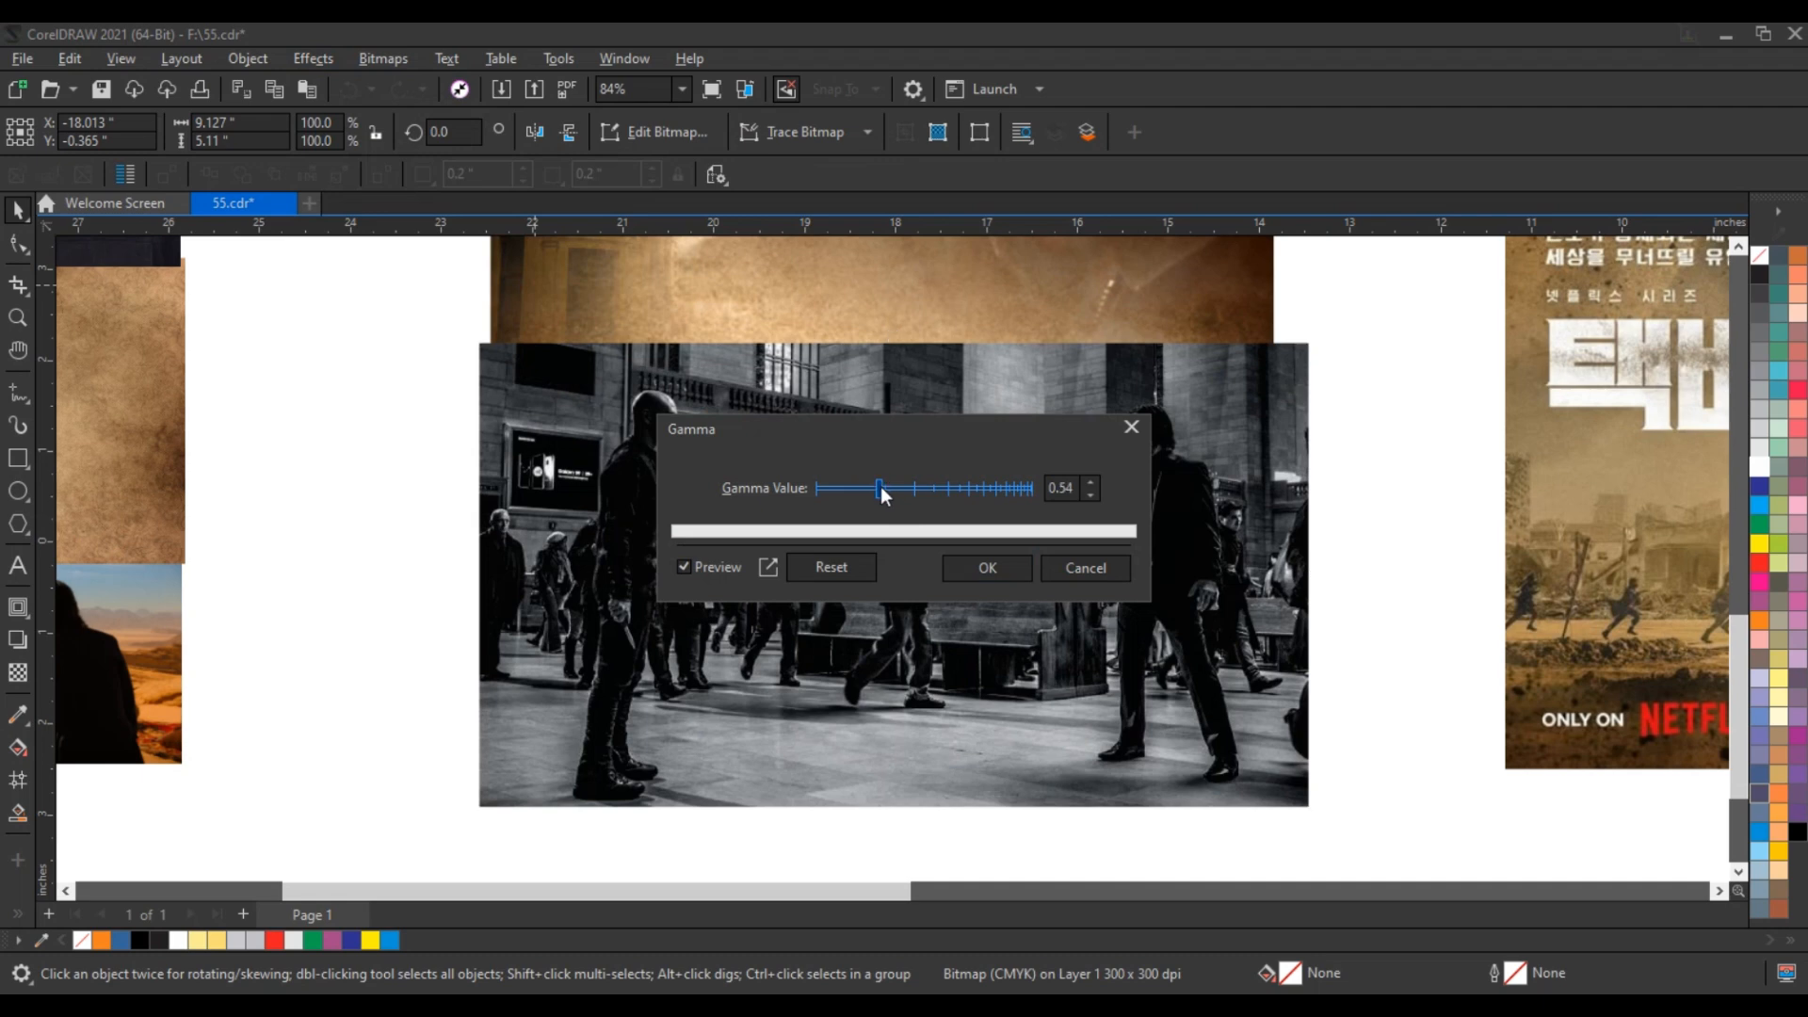
{"action": "left_click", "coordinate": [997, 570]}
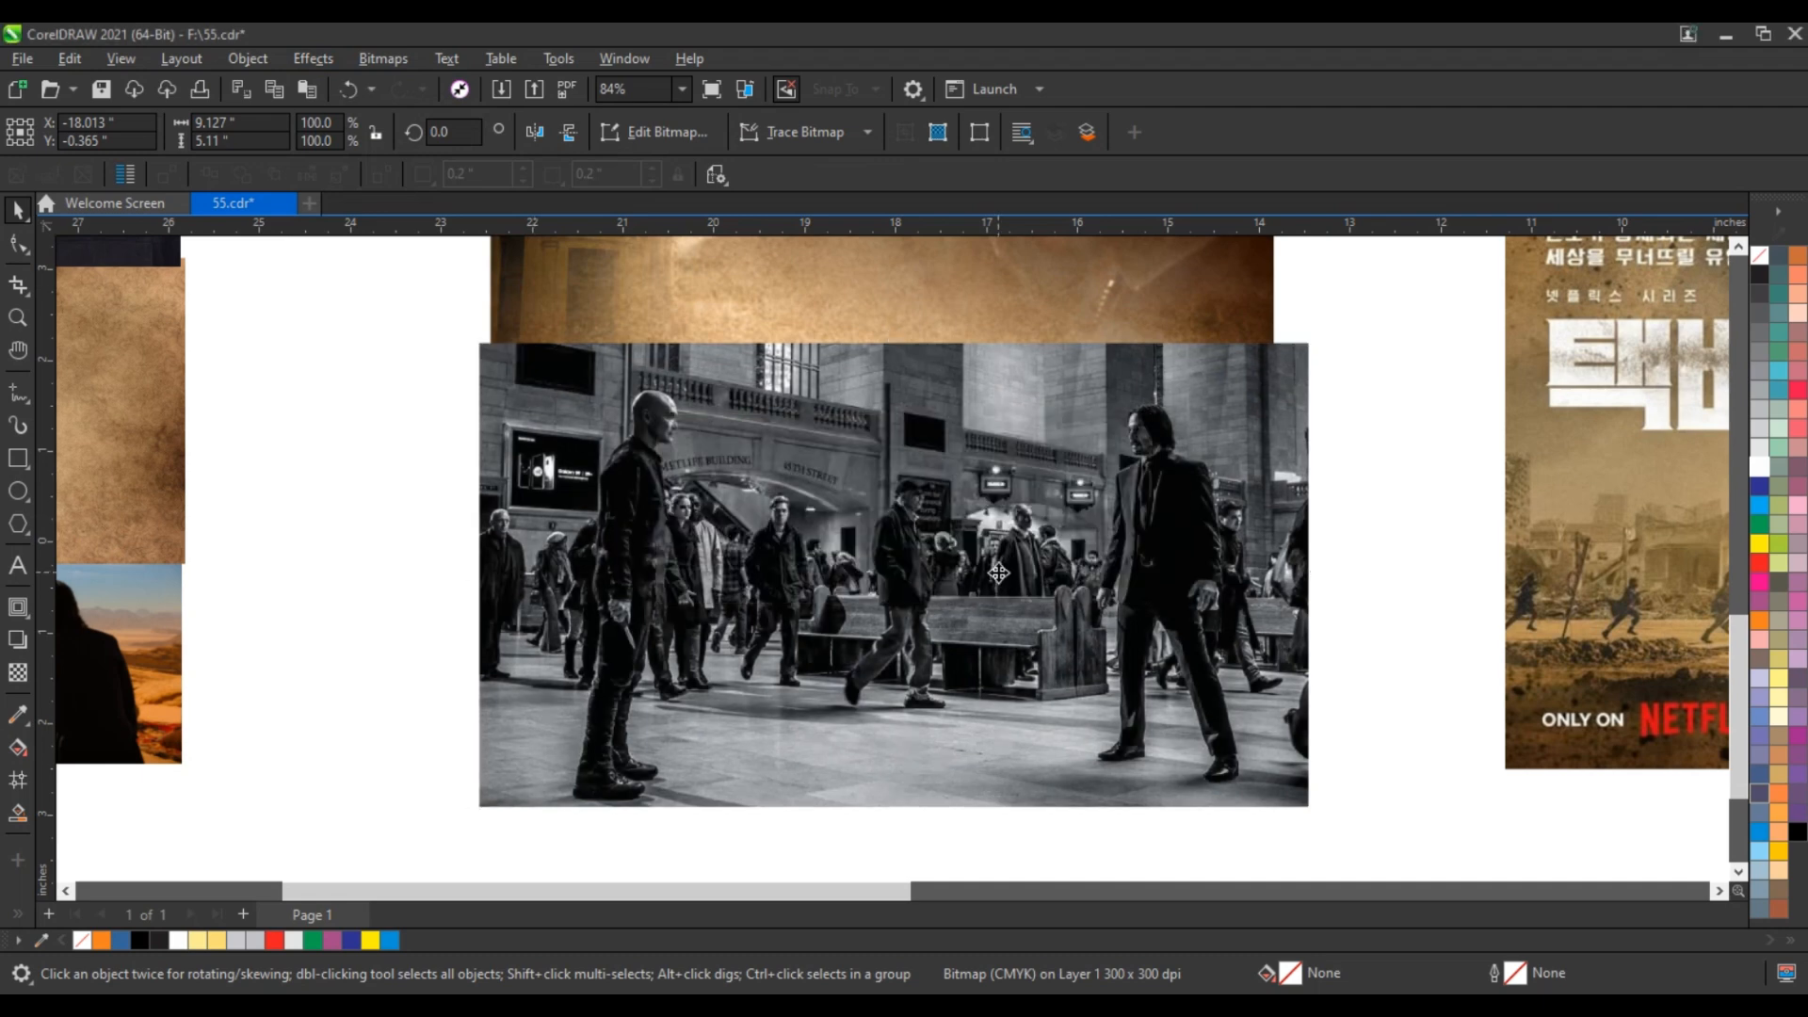
Step: Tint the station photo sepia with Color Balance: Cyan–Red 52, Magenta–Green 28 and Yellow–Blue 4
{"action": "left_click", "coordinate": [318, 59]}
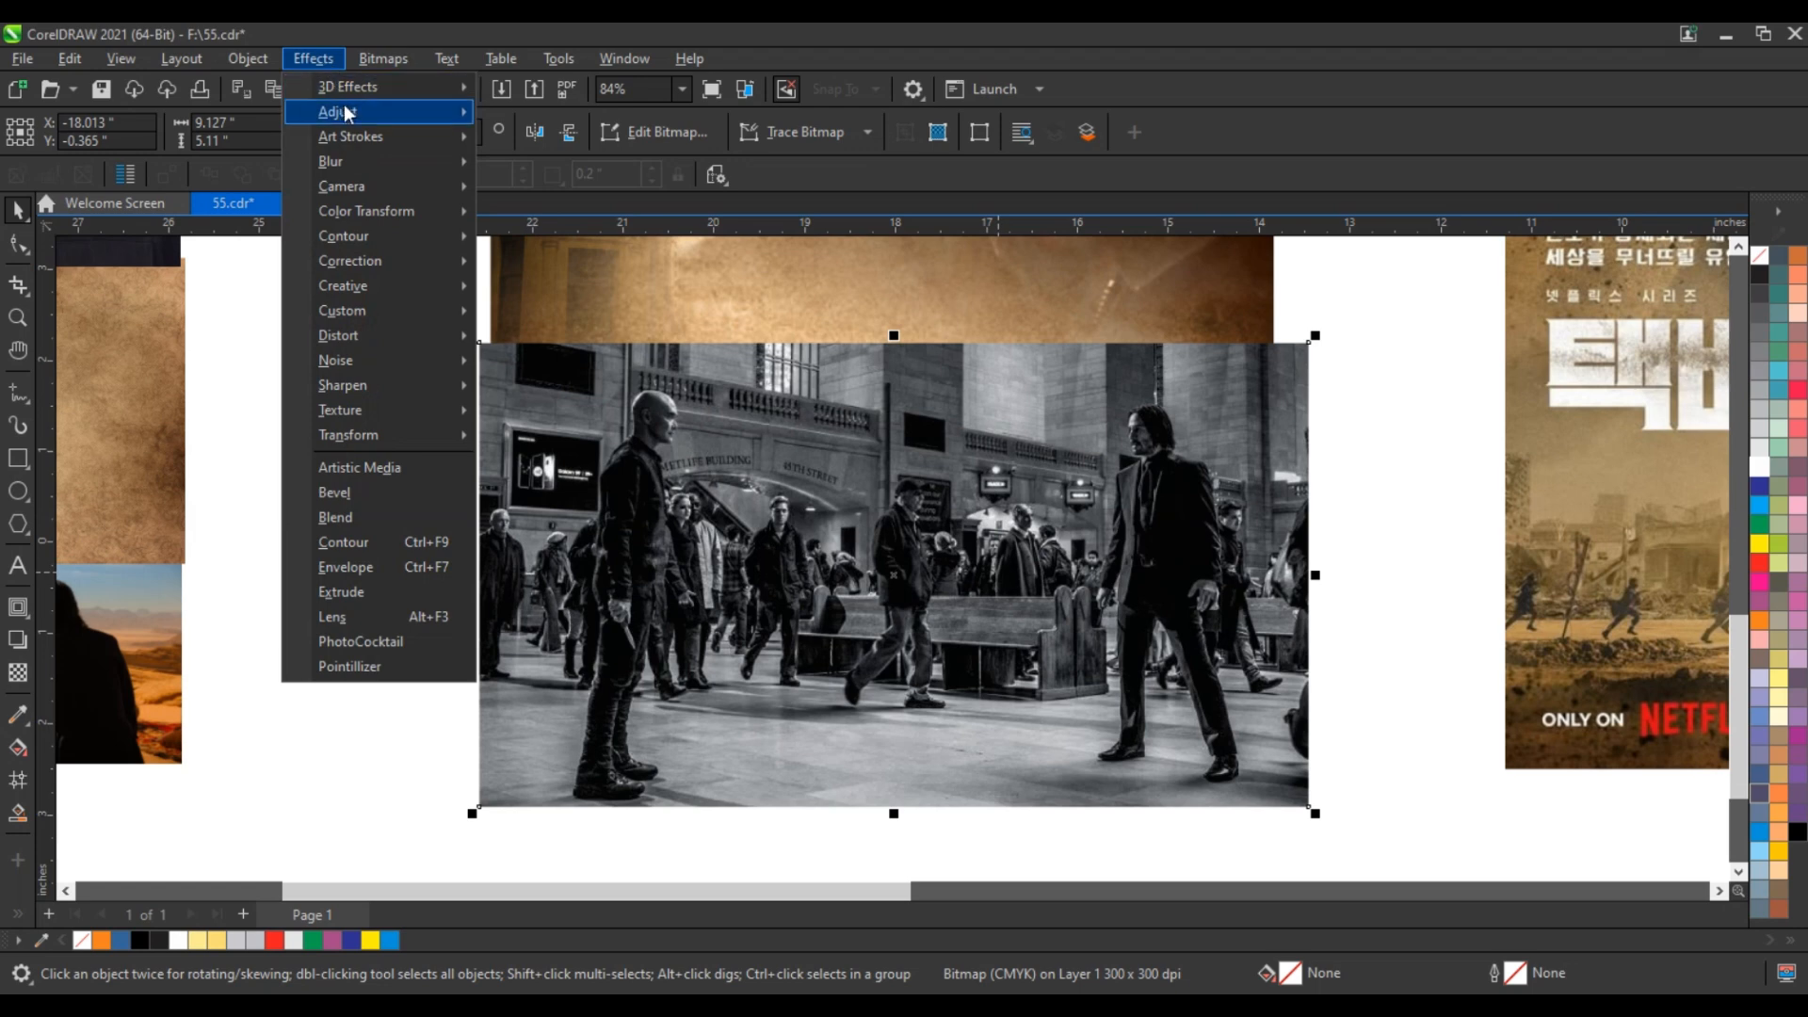
{"action": "mouse_move", "coordinate": [348, 112]}
{"action": "left_click", "coordinate": [580, 315]}
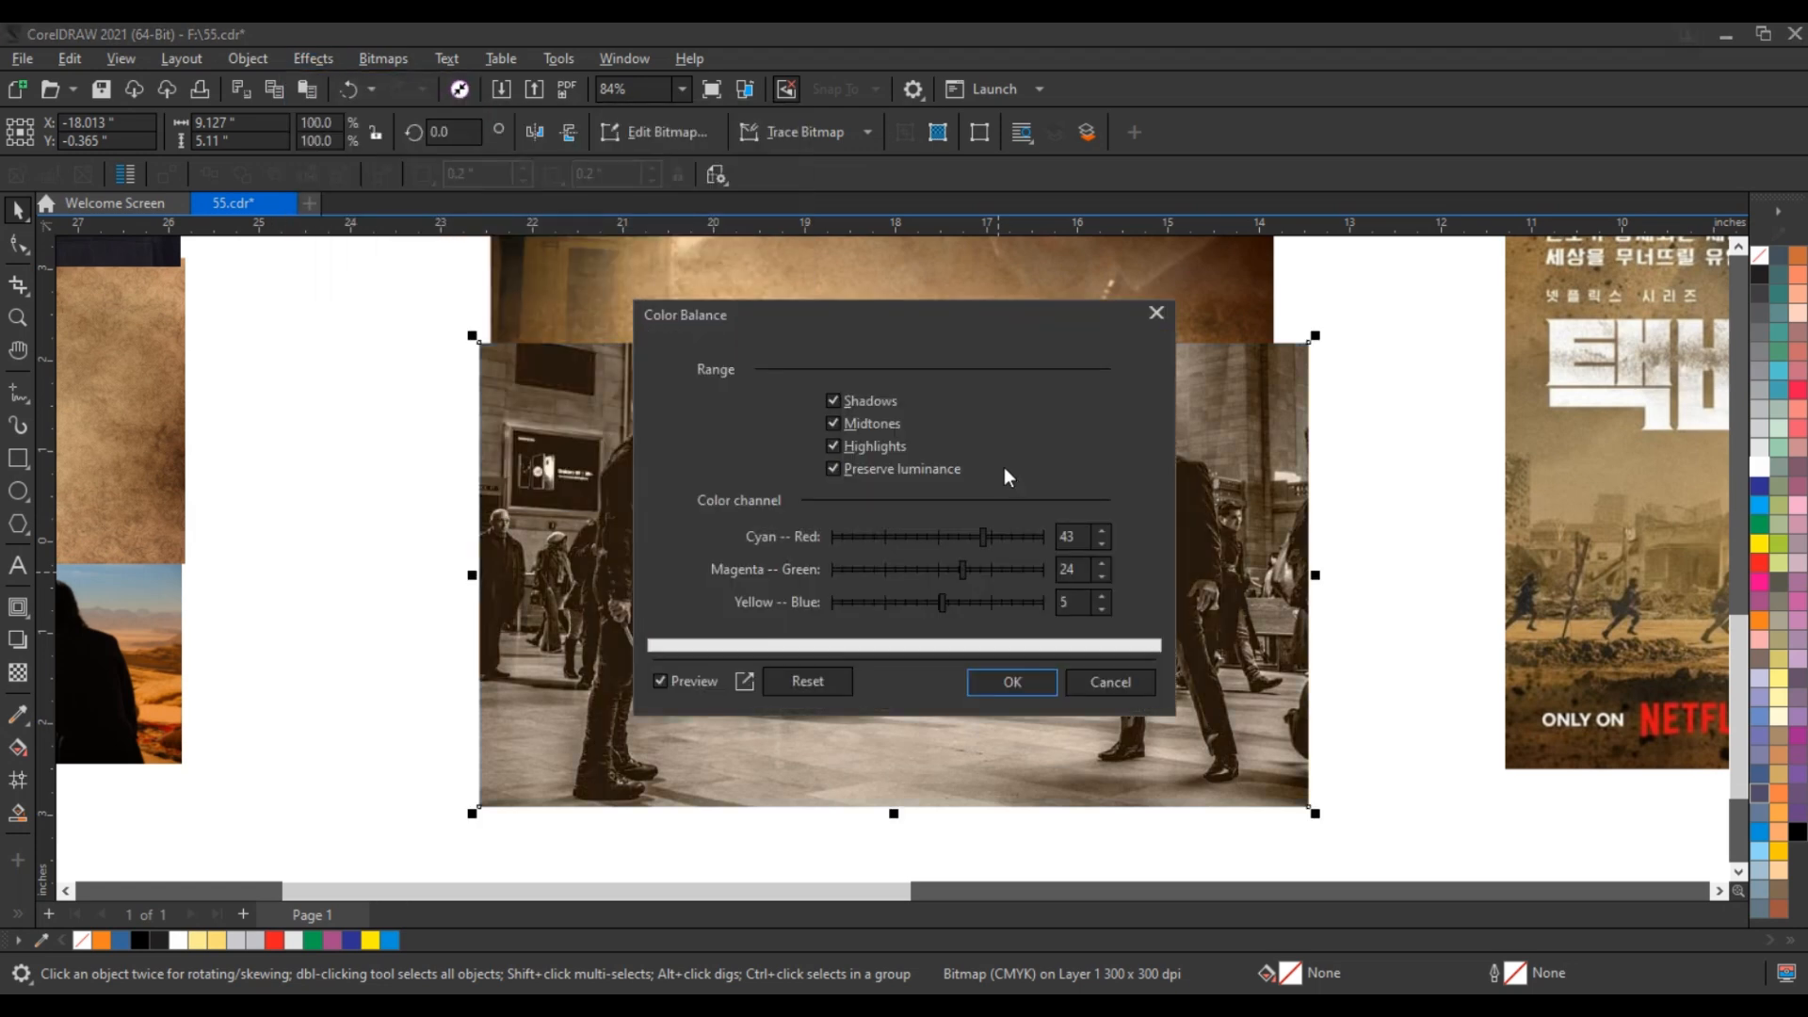
{"action": "left_click_drag", "start_coordinate": [917, 321], "coordinate": [1427, 455]}
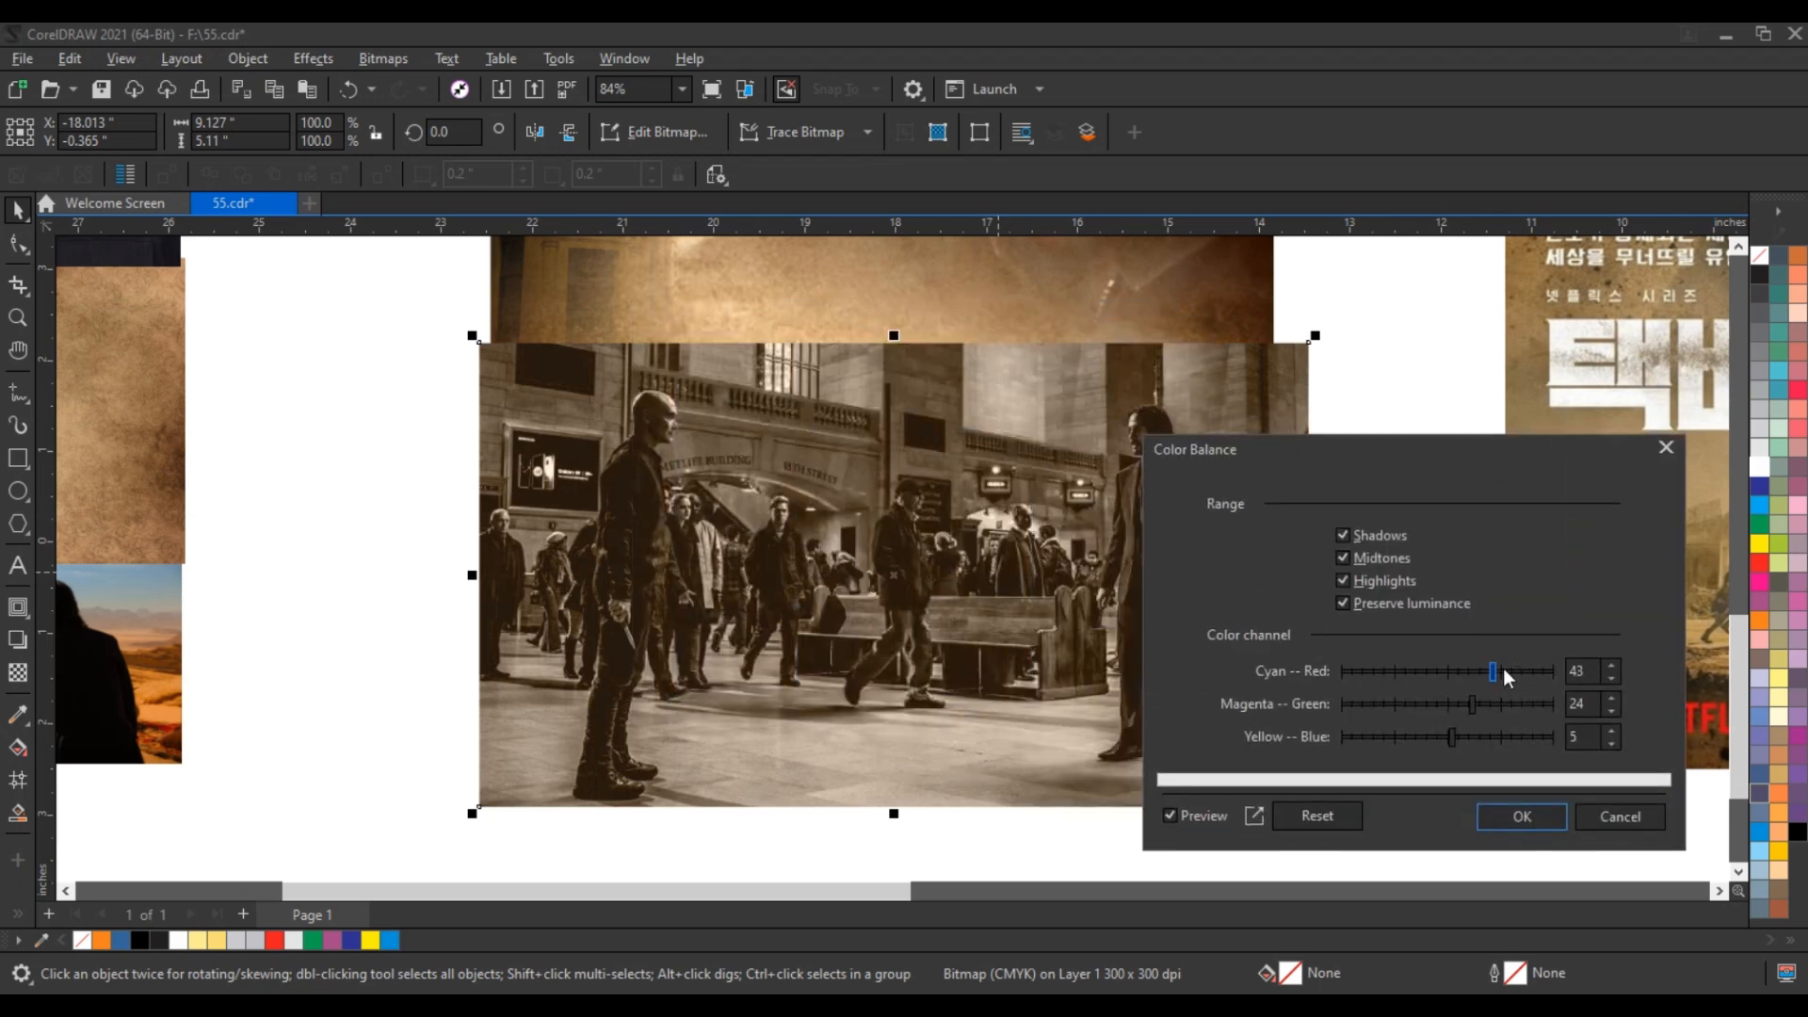
{"action": "left_click", "coordinate": [1484, 706]}
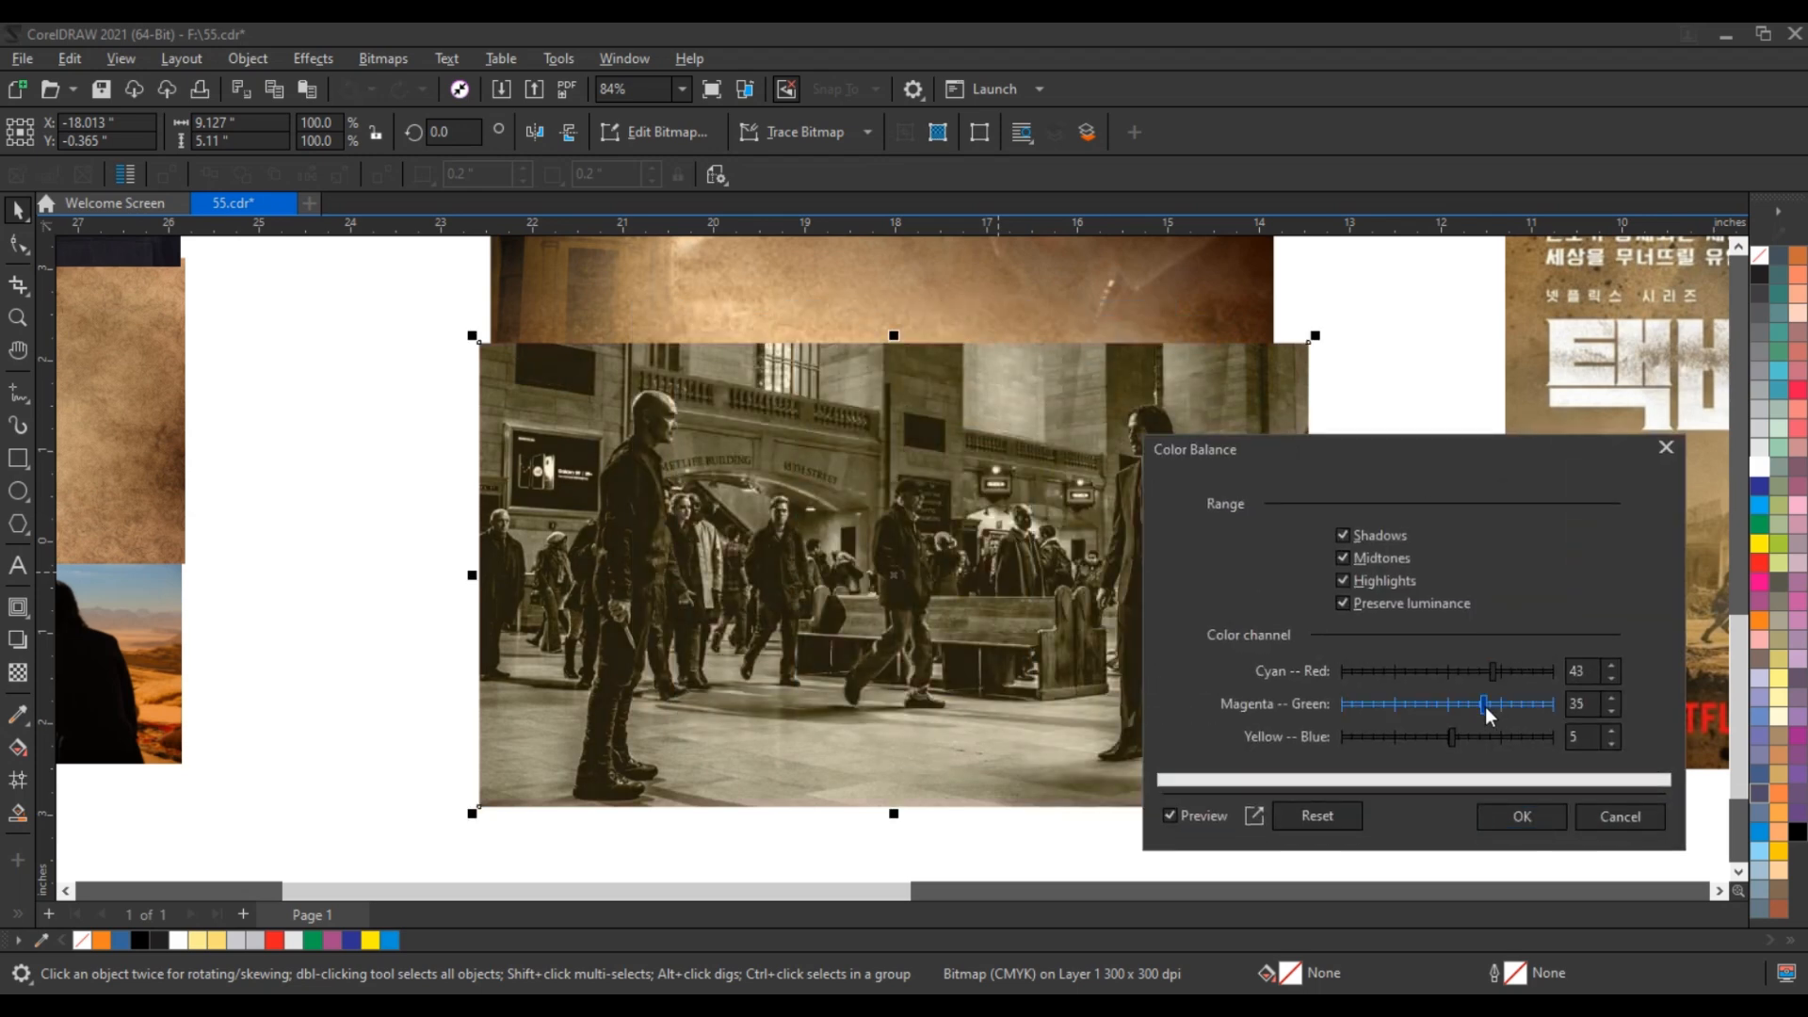
{"action": "left_click_drag", "start_coordinate": [1483, 707], "coordinate": [1478, 703]}
{"action": "left_click", "coordinate": [1504, 674]}
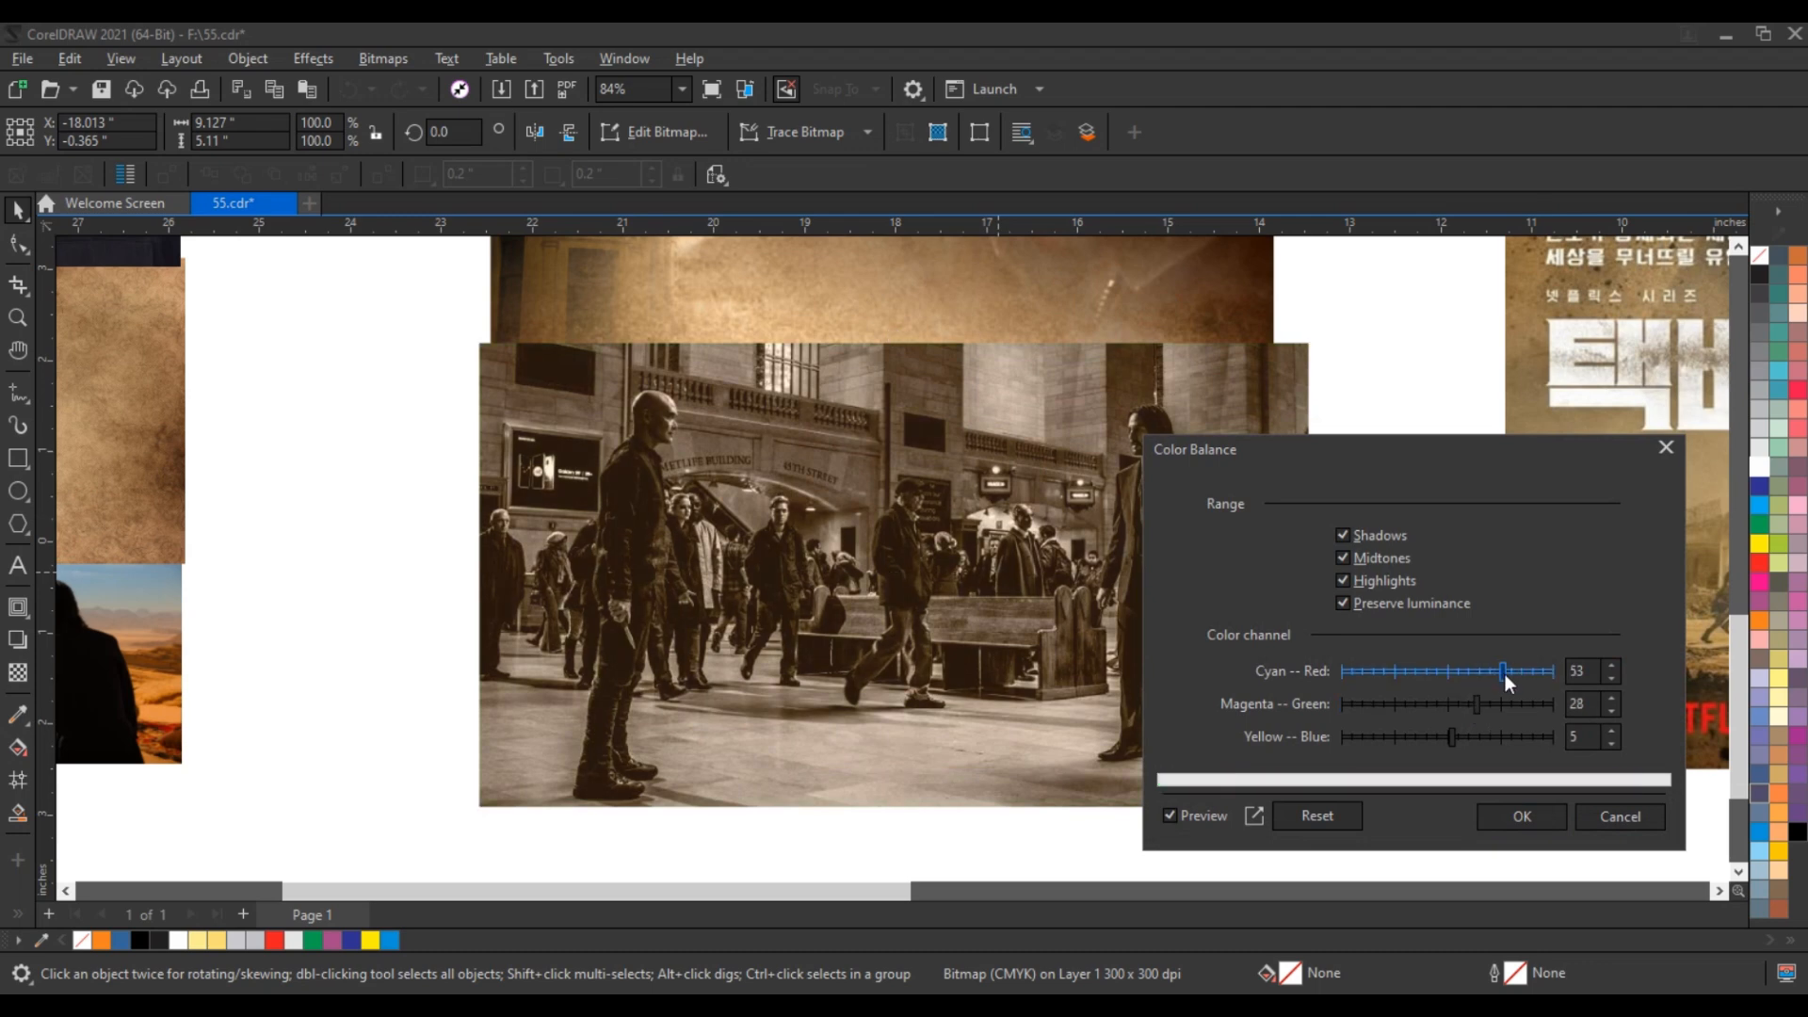
{"action": "left_click", "coordinate": [1439, 734]}
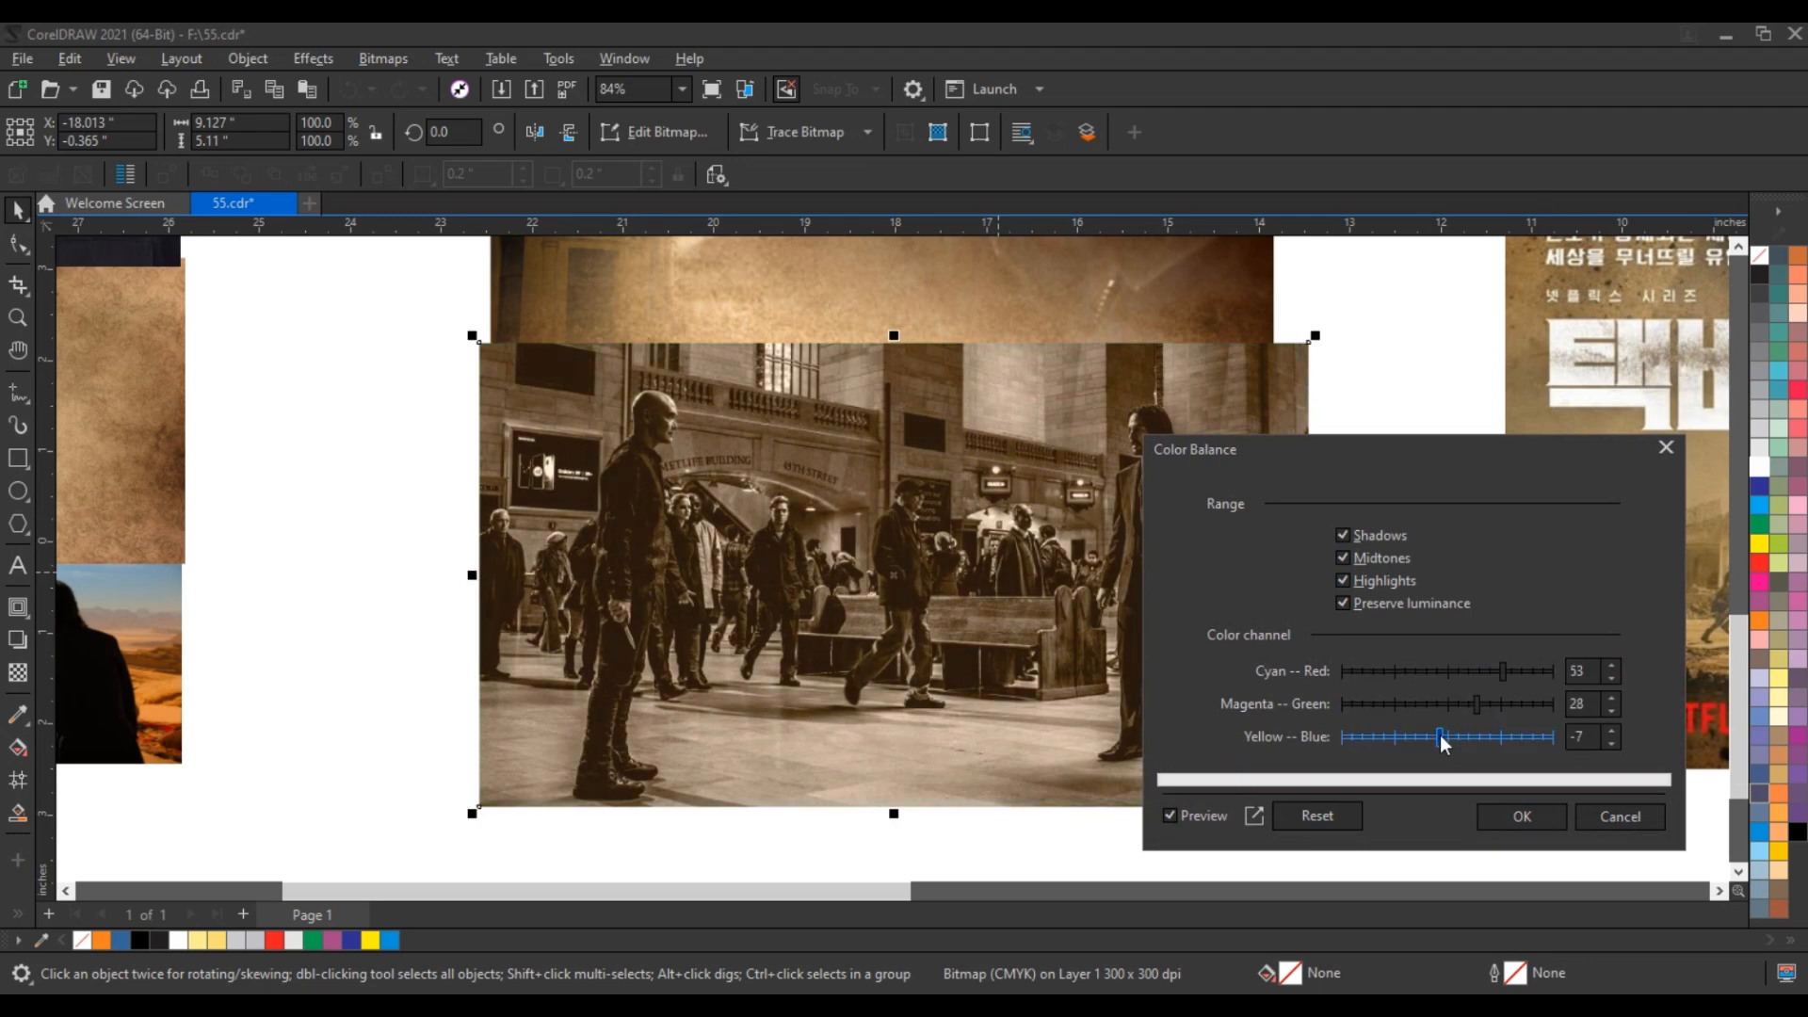
{"action": "left_click_drag", "start_coordinate": [1444, 735], "coordinate": [1451, 732]}
{"action": "left_click_drag", "start_coordinate": [1506, 670], "coordinate": [1516, 670]}
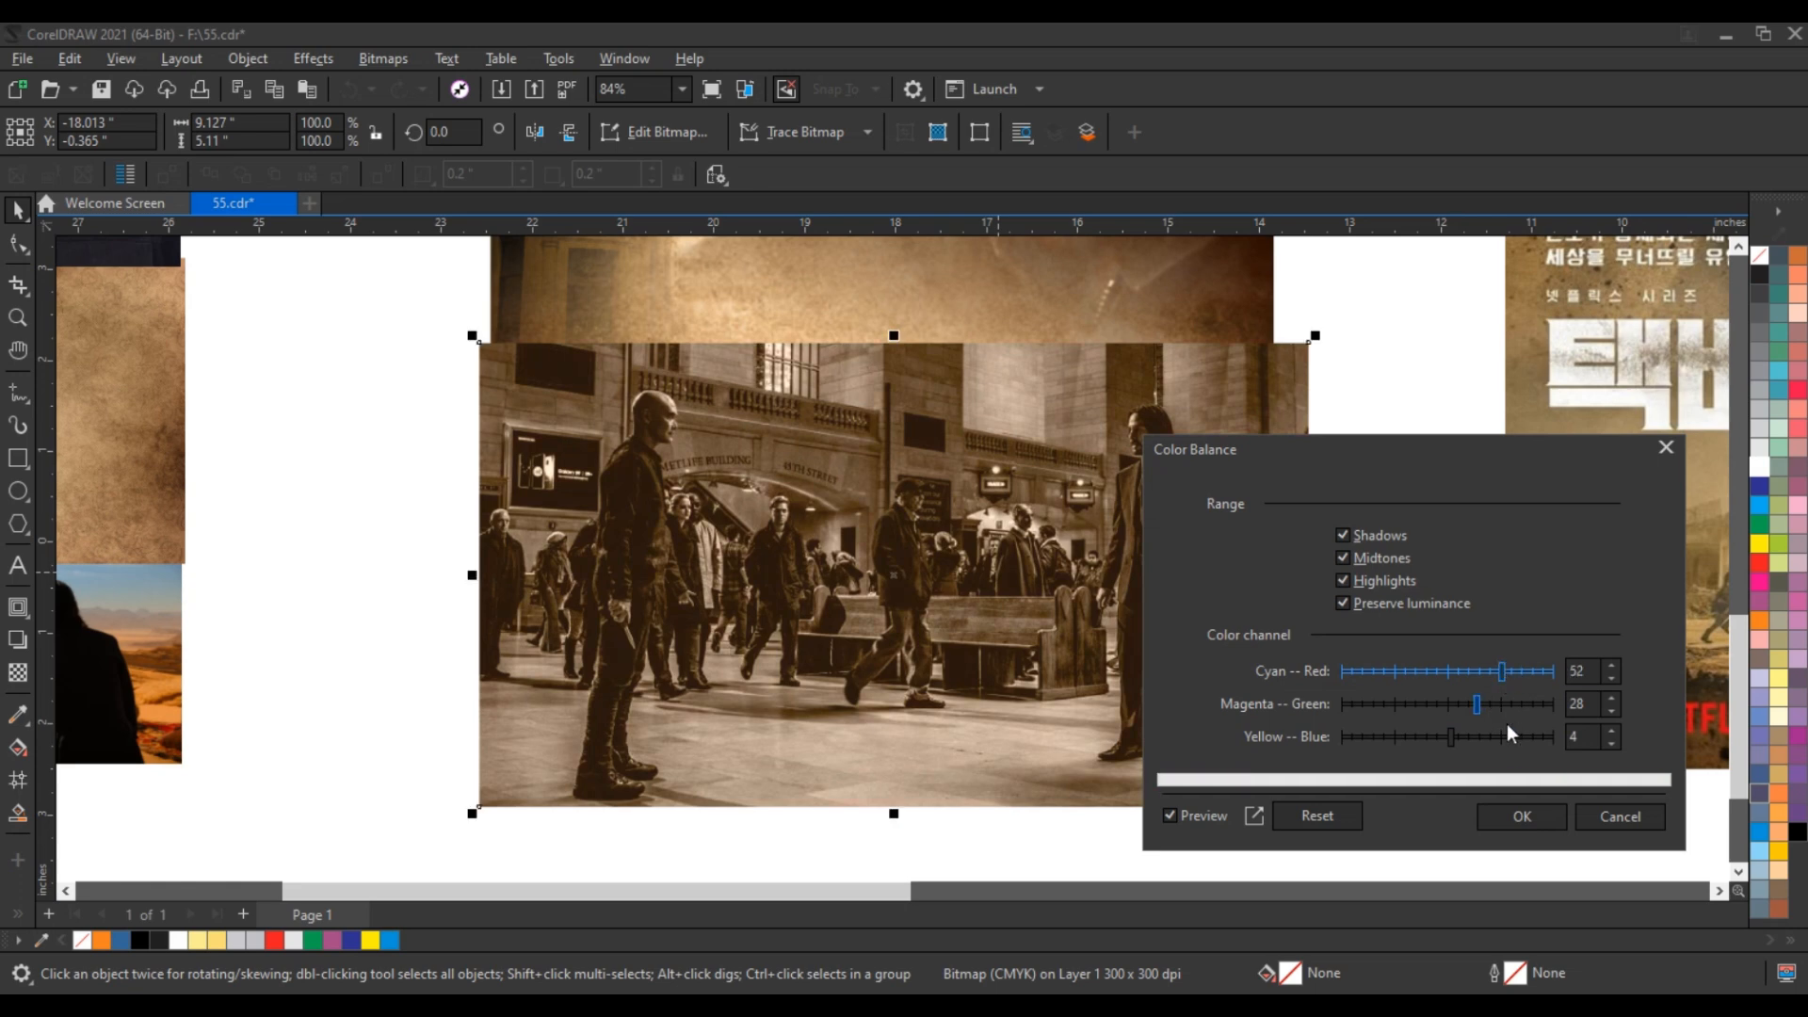
{"action": "left_click", "coordinate": [1523, 816]}
Step: Apply a fountain transparency of about 90.6 degrees to the station photo, fading its upper part into the parchment
{"action": "scroll", "coordinate": [1199, 644], "scroll_direction": "down", "scroll_amount": 1}
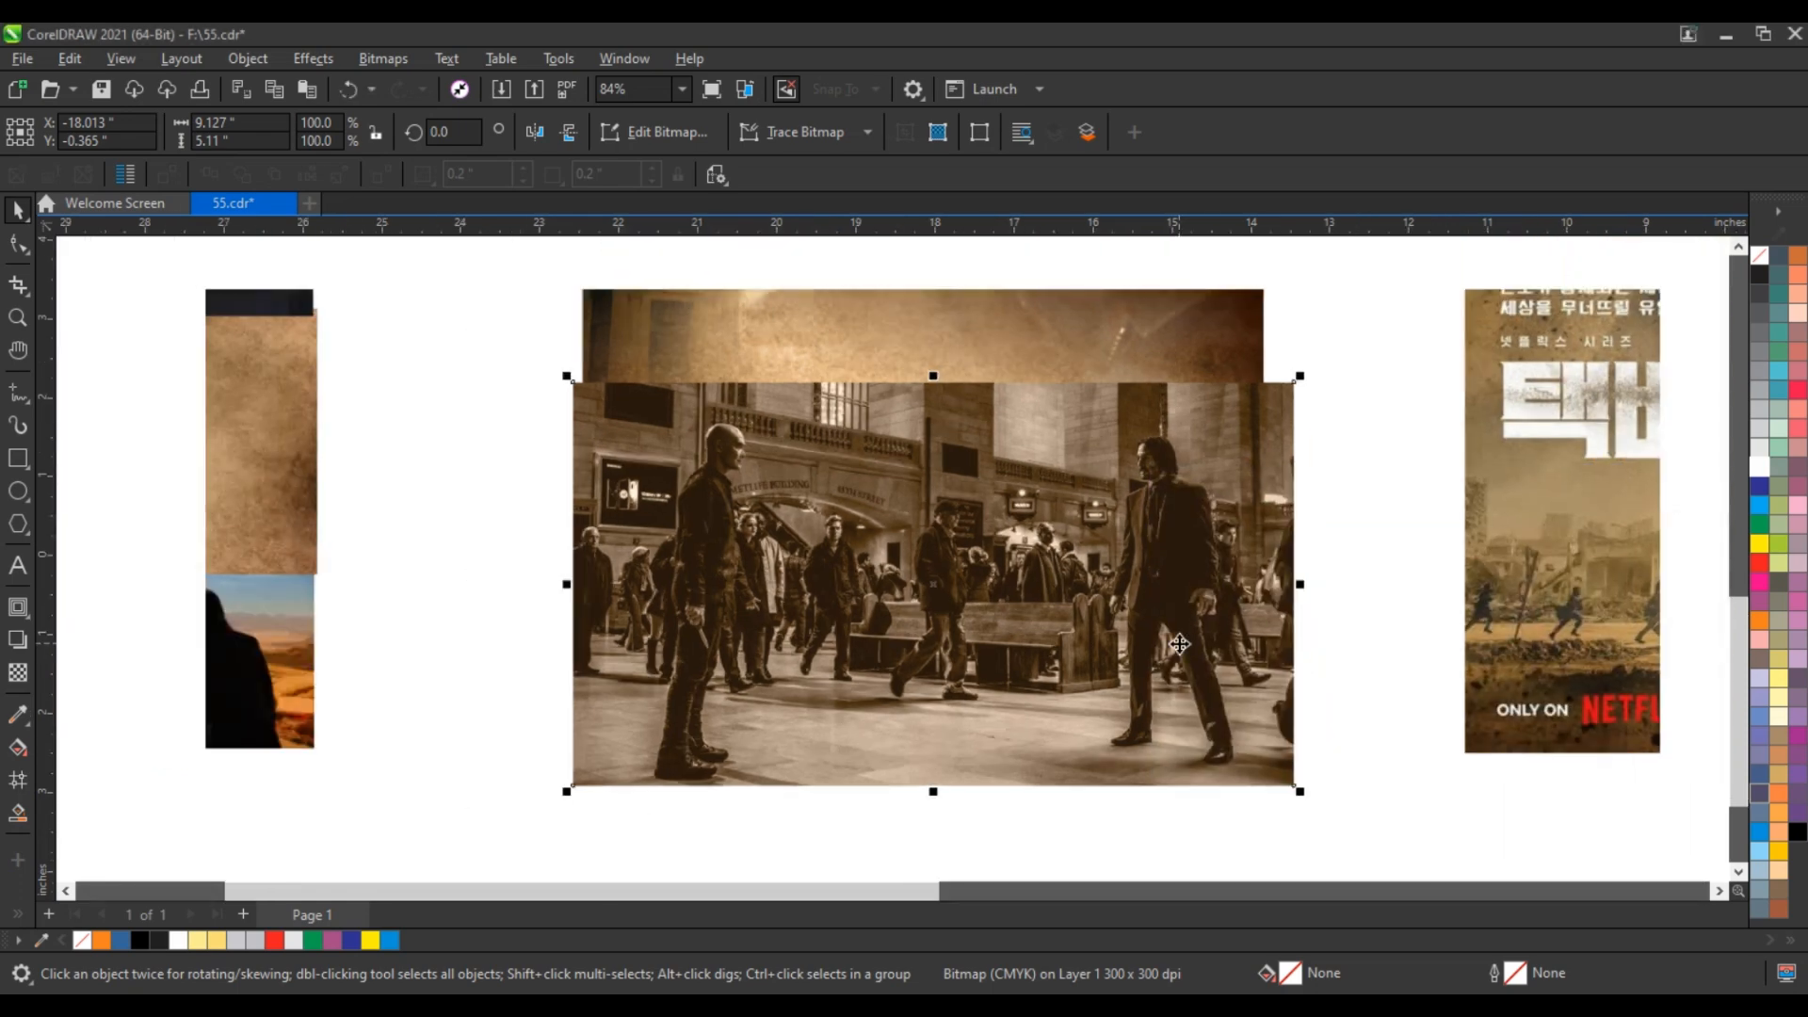
{"action": "left_click", "coordinate": [1072, 667]}
{"action": "scroll", "coordinate": [999, 629], "scroll_direction": "up", "scroll_amount": 3}
{"action": "left_click", "coordinate": [1448, 626]}
{"action": "scroll", "coordinate": [670, 674], "scroll_direction": "down", "scroll_amount": 3}
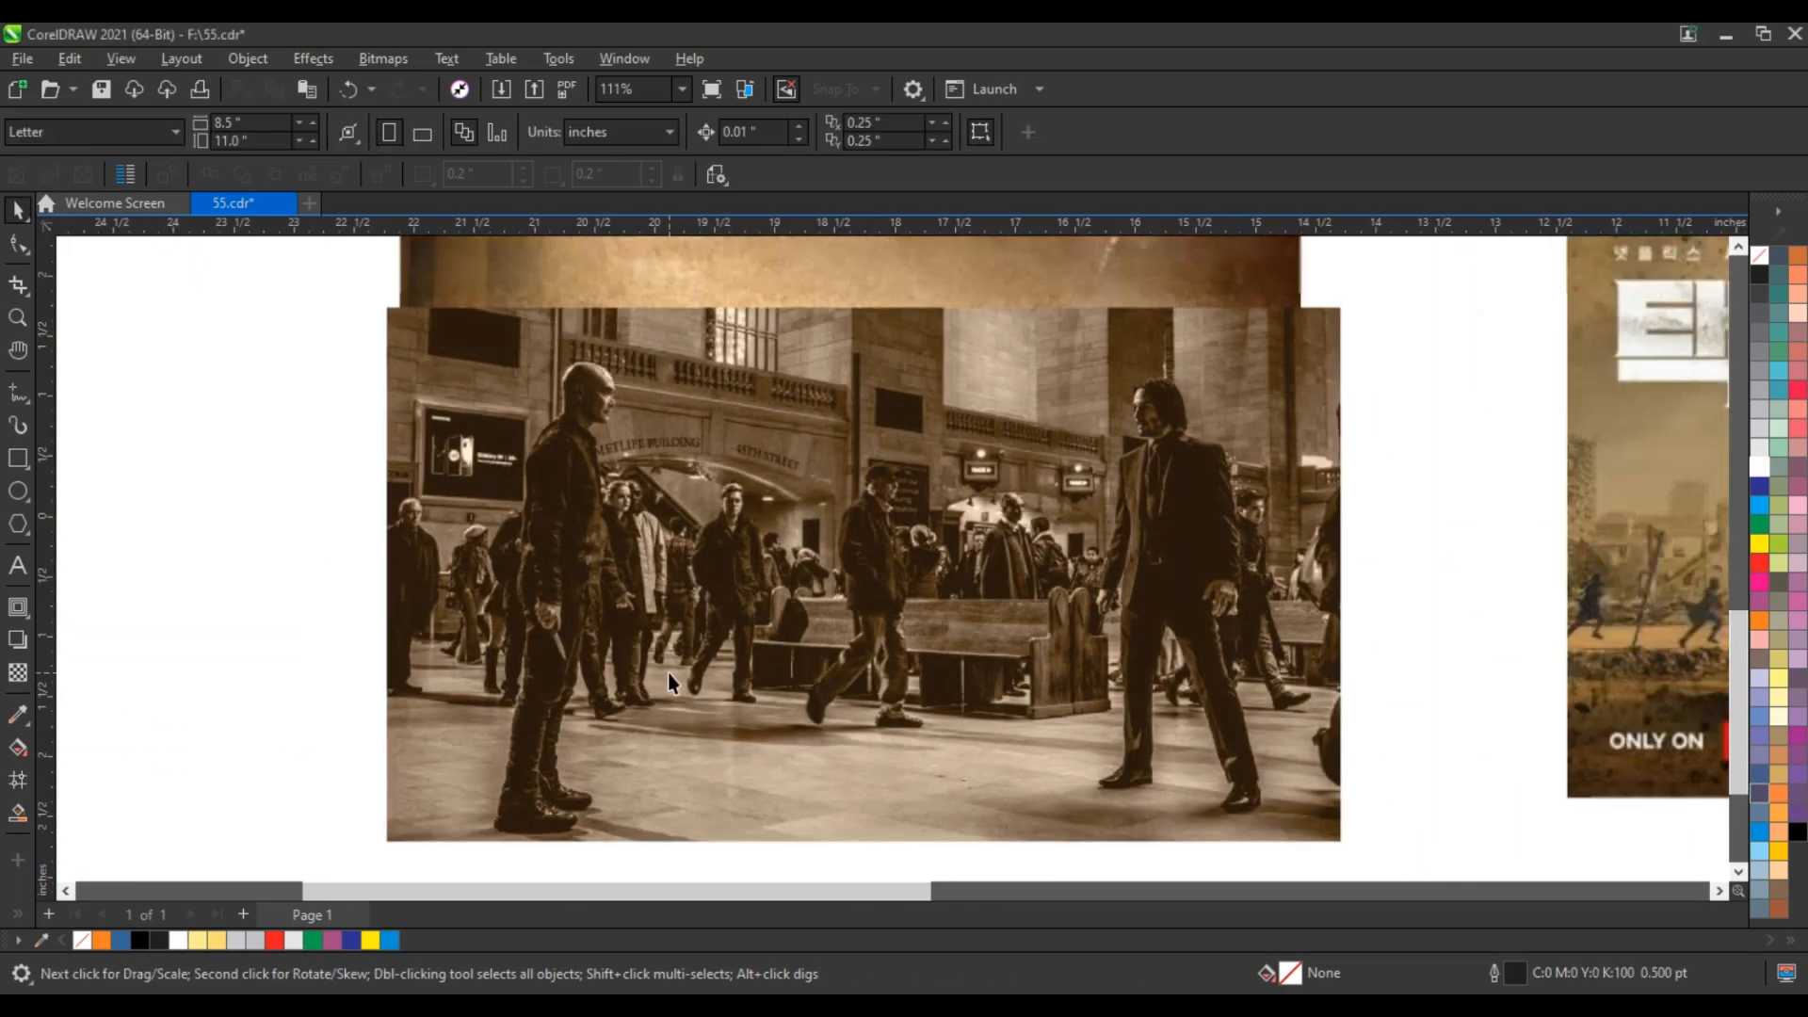
{"action": "left_click", "coordinate": [787, 637]}
{"action": "left_click", "coordinate": [18, 672]}
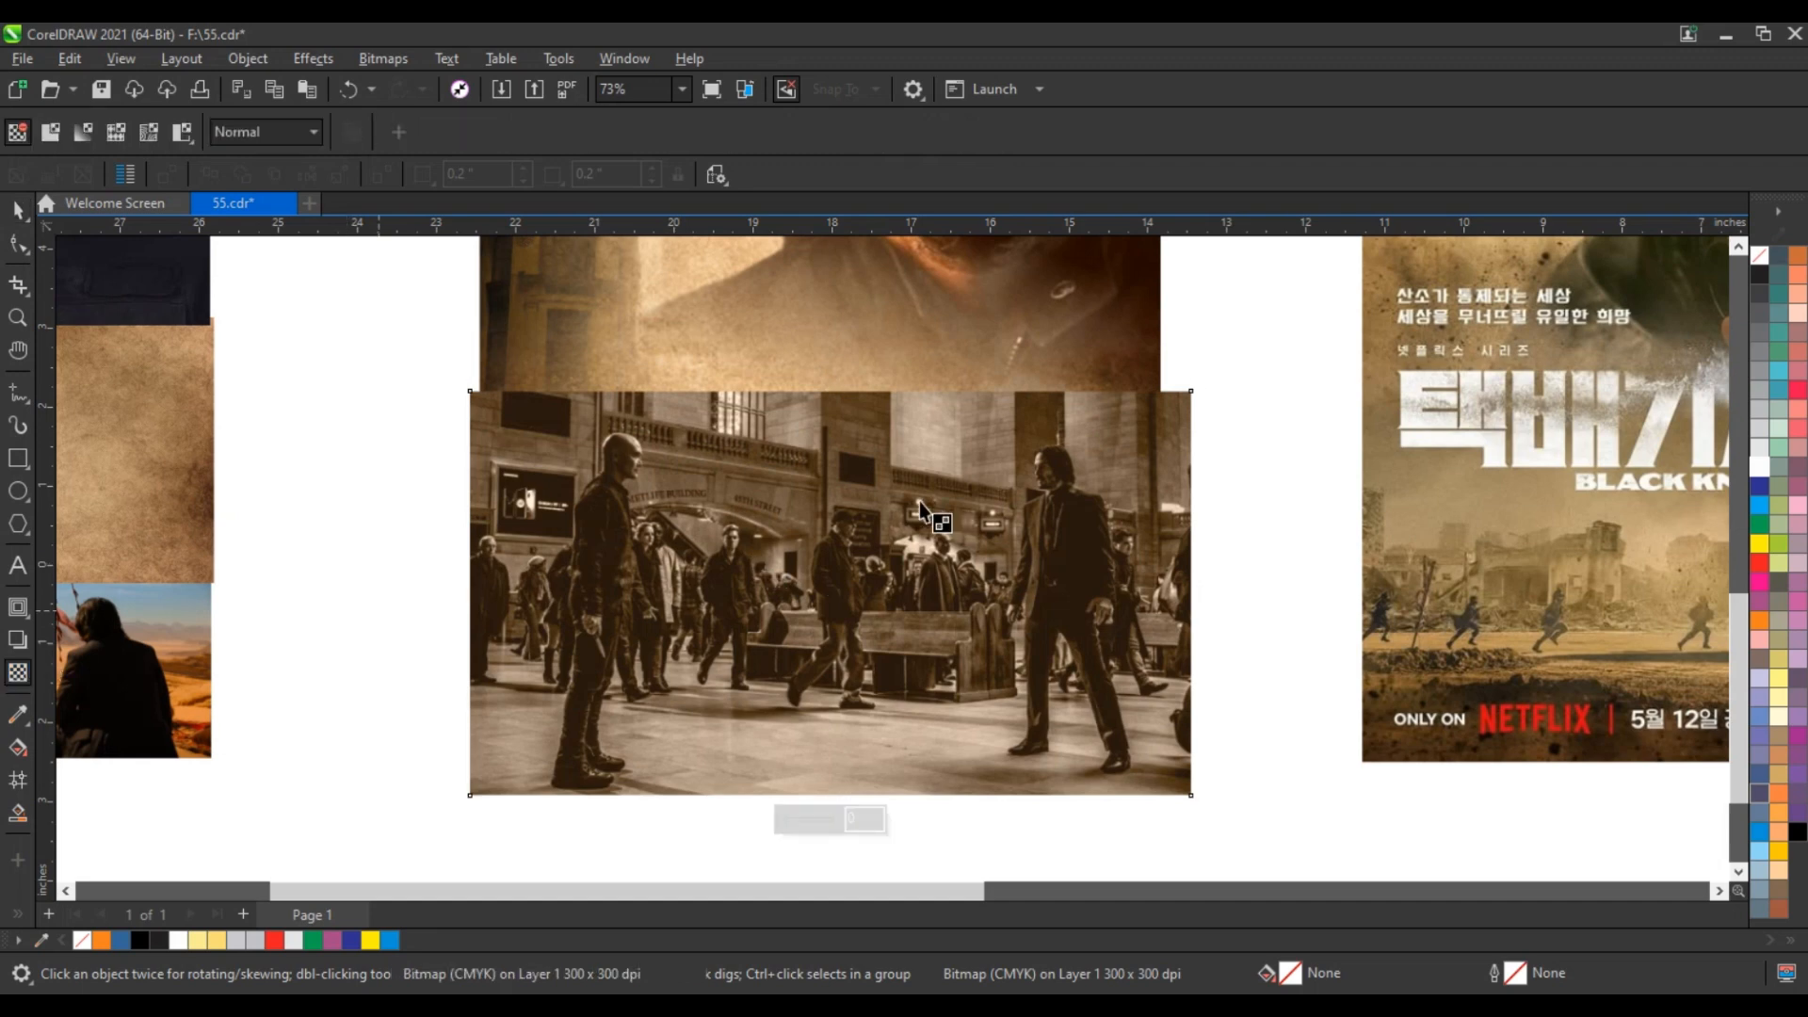
{"action": "left_click_drag", "start_coordinate": [814, 473], "coordinate": [810, 407]}
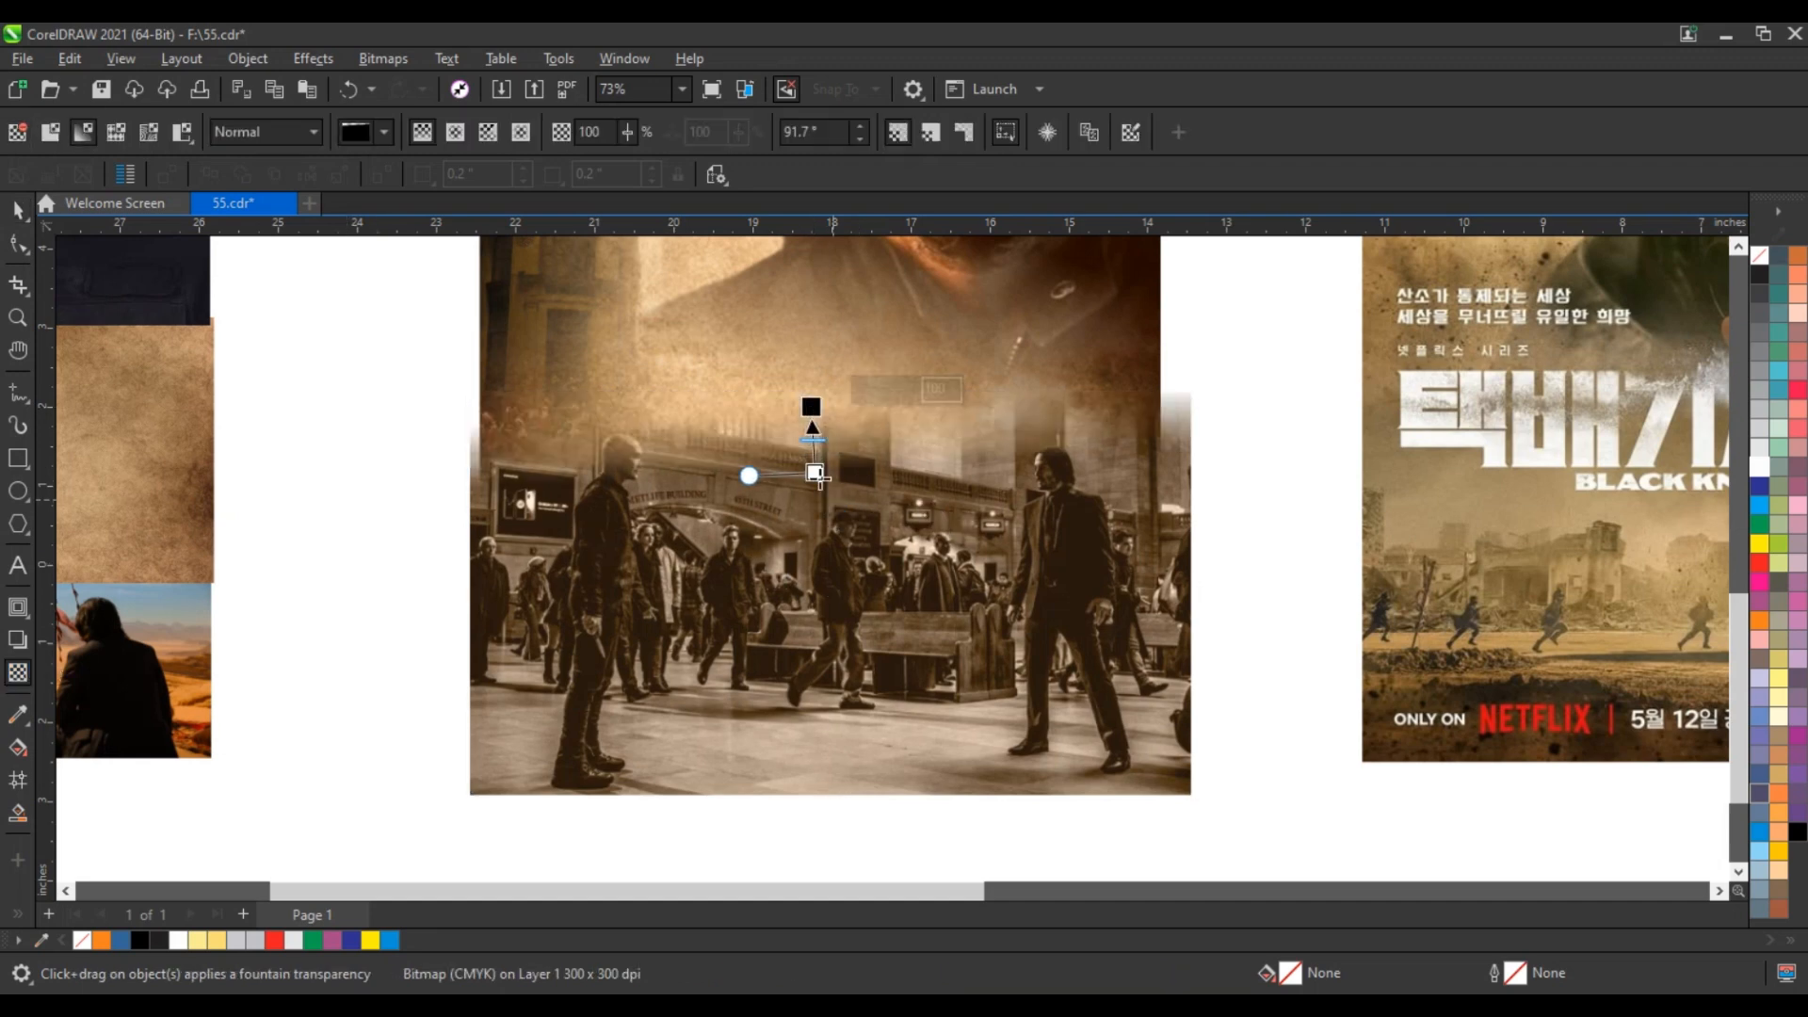
{"action": "left_click_drag", "start_coordinate": [814, 472], "coordinate": [813, 529]}
Step: Shrink the station photo to about 8.80 by 4.93 inches and center it horizontally on the parchment rectangle
{"action": "left_click", "coordinate": [18, 210]}
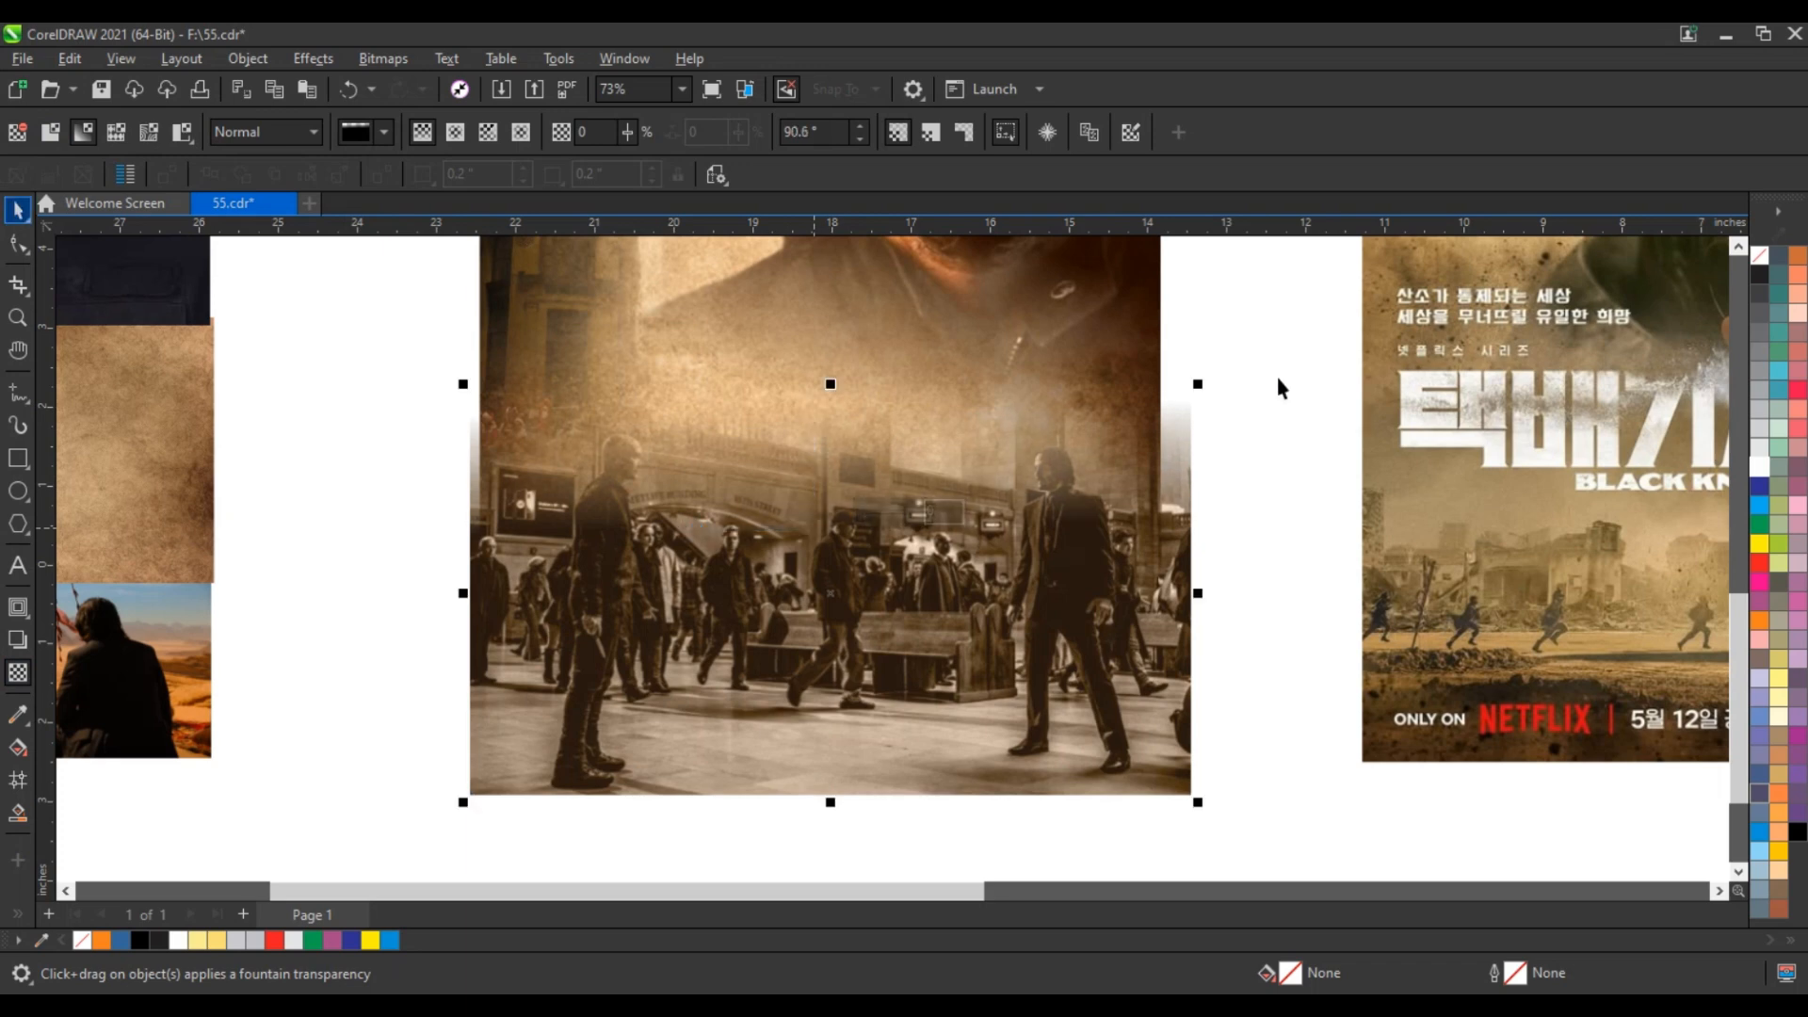
{"action": "left_click_drag", "start_coordinate": [1198, 384], "coordinate": [1127, 372]}
{"action": "left_click", "coordinate": [1123, 362], "text": "shift"}
{"action": "key", "text": "c"}
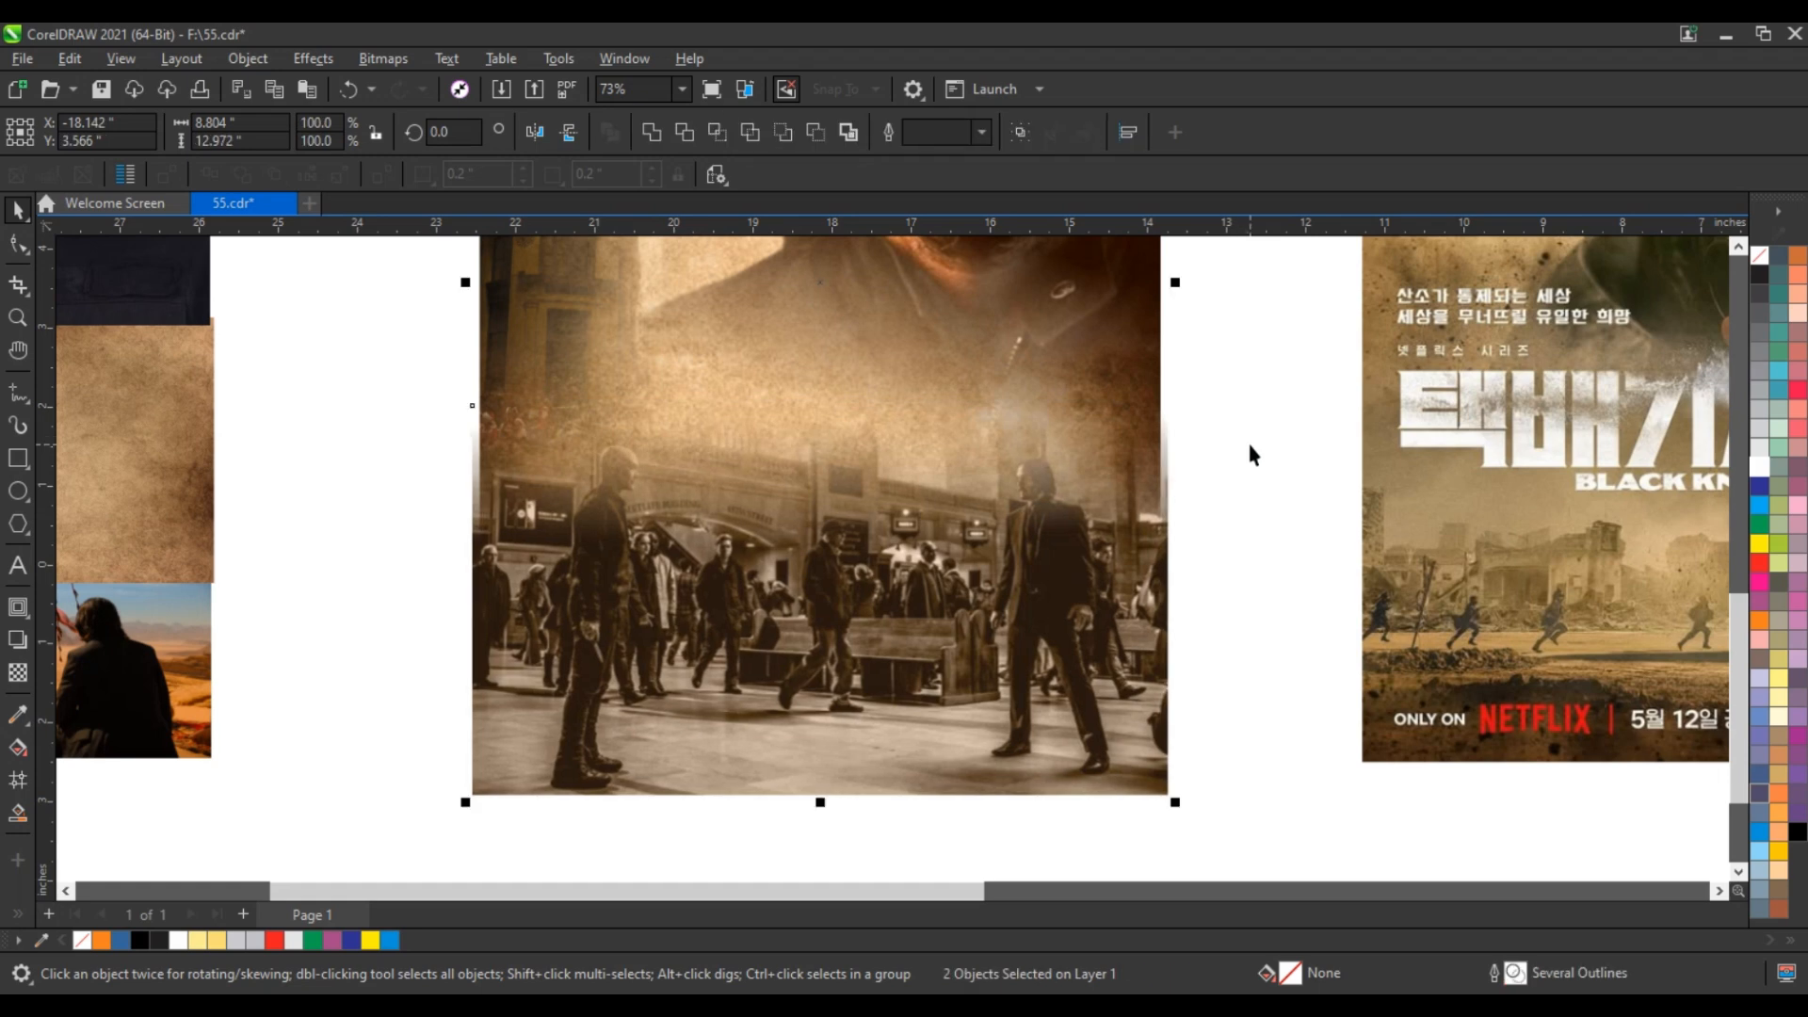
{"action": "left_click", "coordinate": [1243, 497]}
Step: PowerClip the faded station photo inside the parchment rectangle
{"action": "left_click", "coordinate": [1116, 600]}
{"action": "right_click", "coordinate": [1111, 602]}
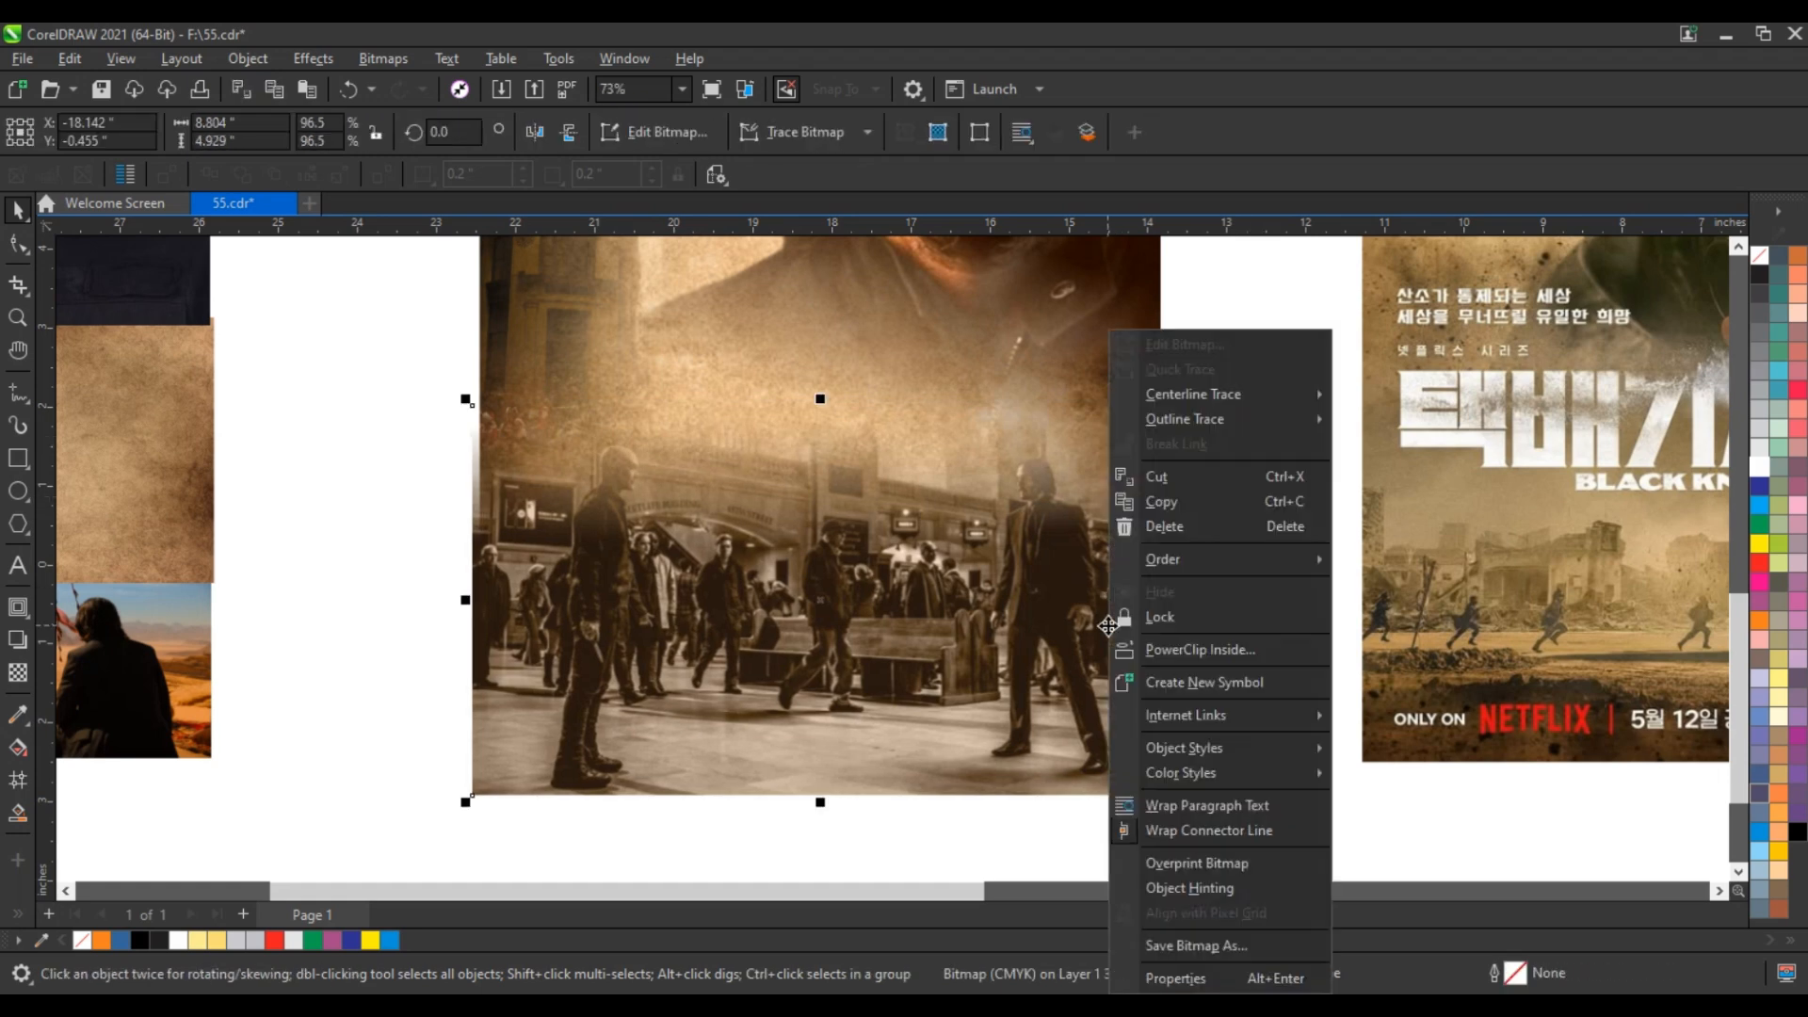
{"action": "left_click", "coordinate": [1185, 649]}
{"action": "left_click", "coordinate": [1073, 350]}
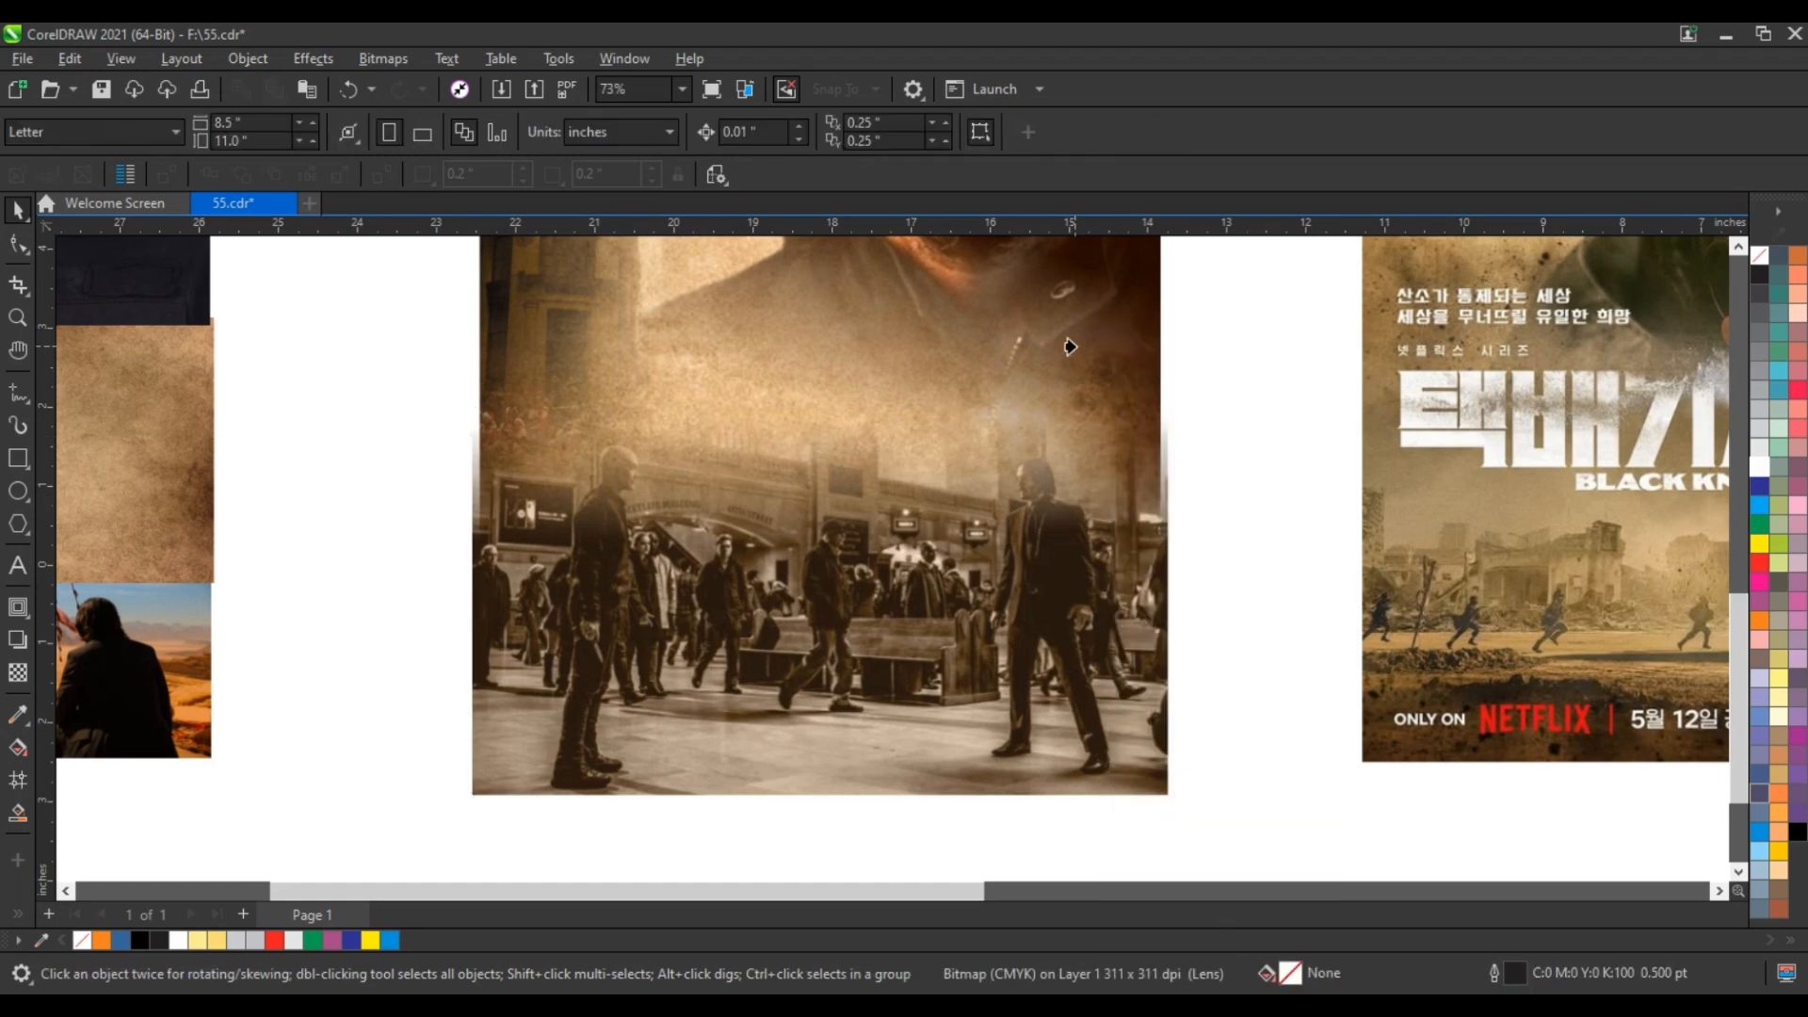
{"action": "scroll", "coordinate": [1224, 716], "scroll_direction": "down", "scroll_amount": 3}
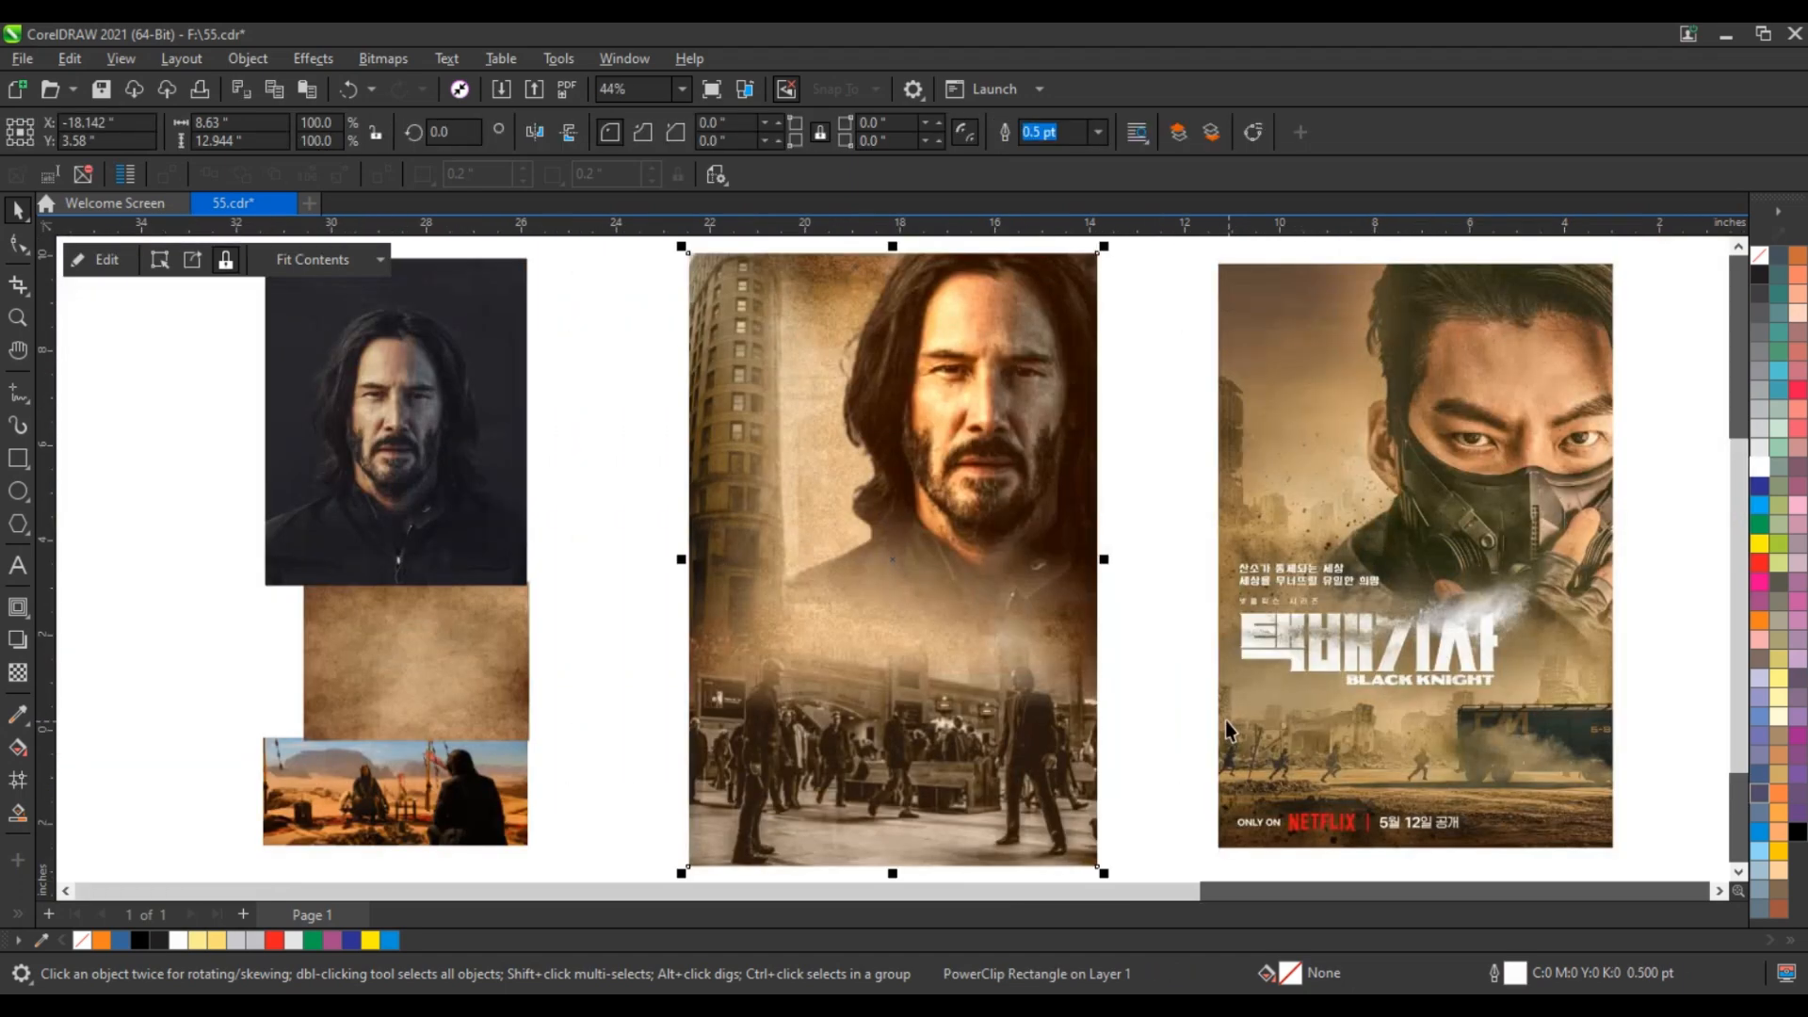
{"action": "left_click", "coordinate": [1190, 708]}
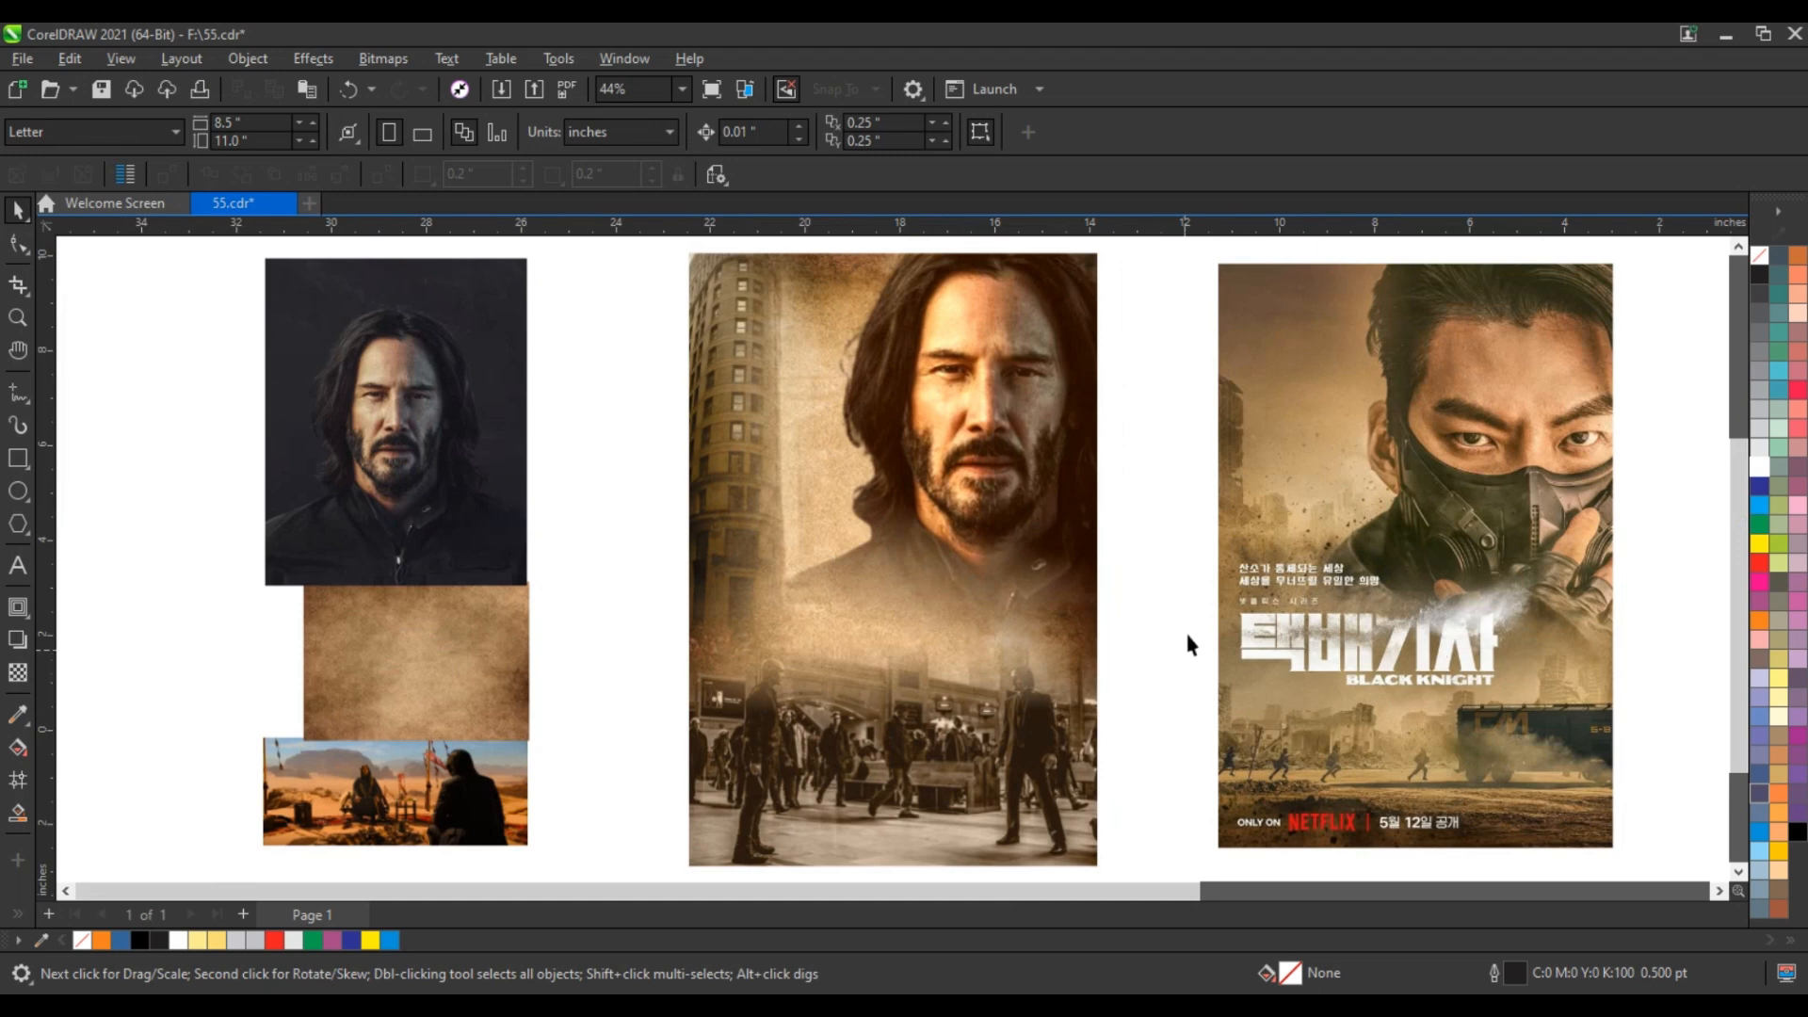
Step: Edit the poster's PowerClip contents, enlarging the smoky cloud overlay to about 14.43 by 8.85 inches, and finish editing
{"action": "left_click", "coordinate": [747, 299]}
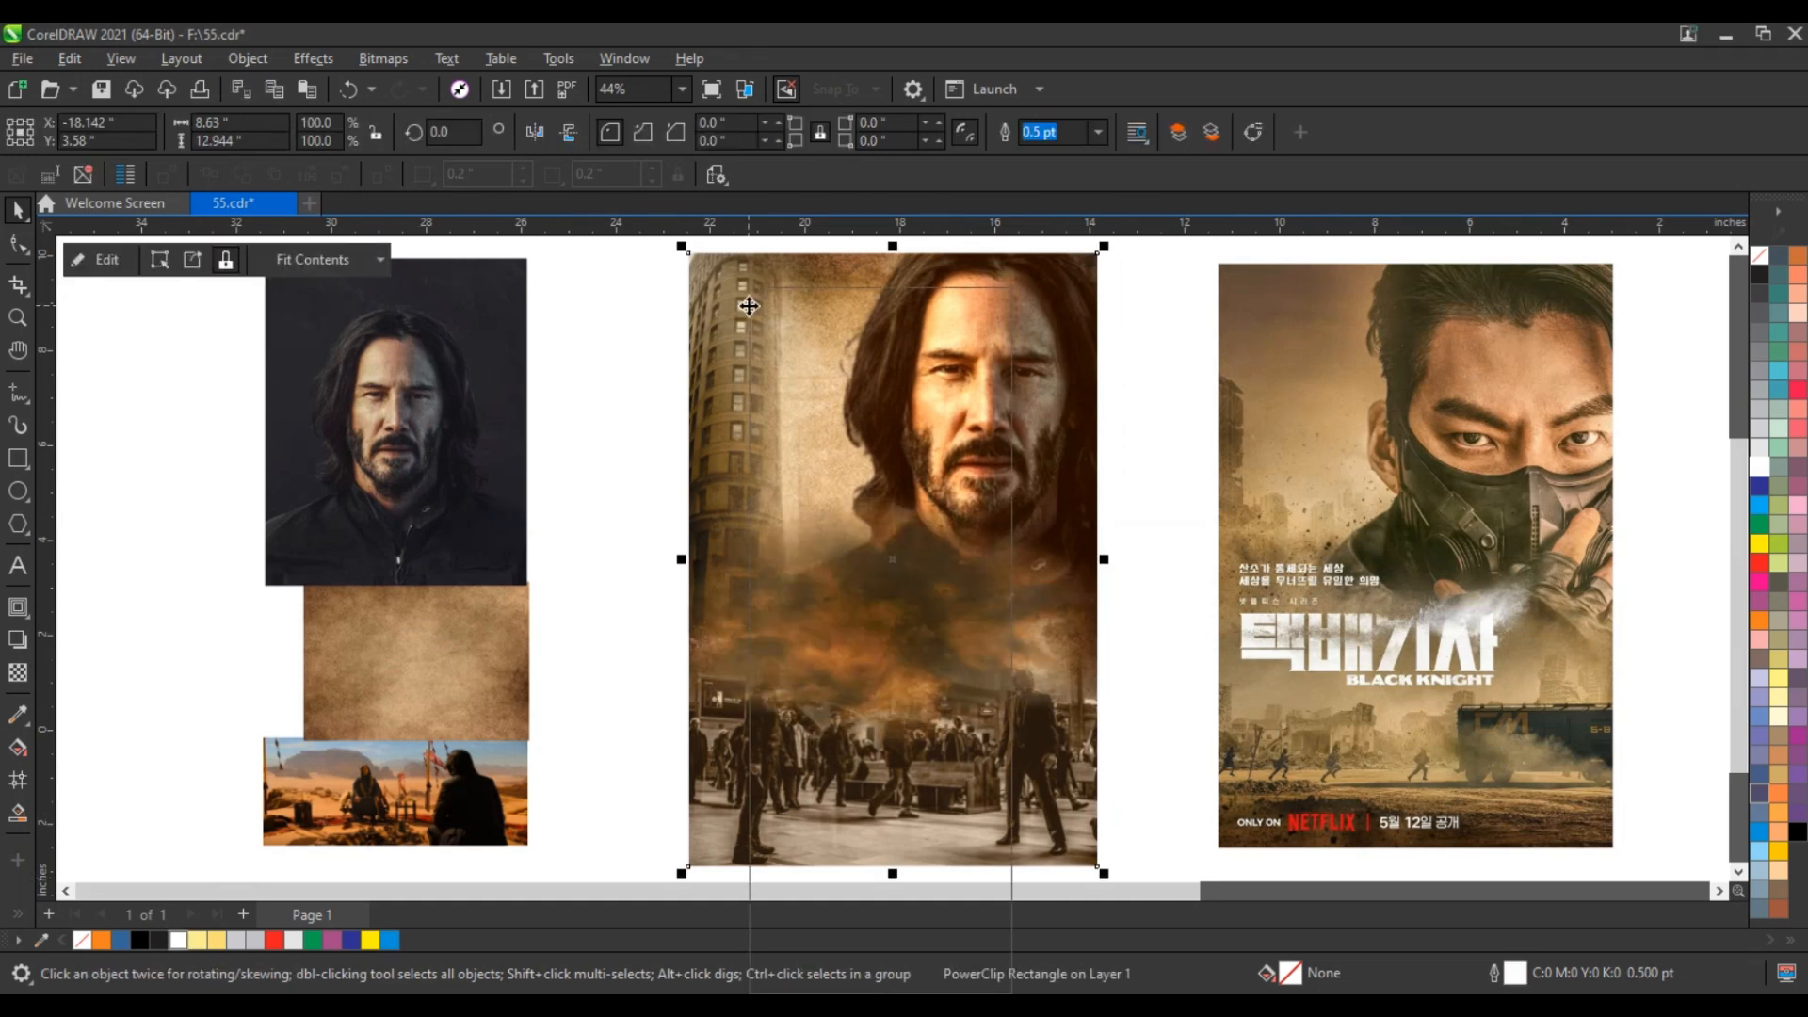
{"action": "right_click", "coordinate": [748, 292]}
{"action": "left_click", "coordinate": [782, 331]}
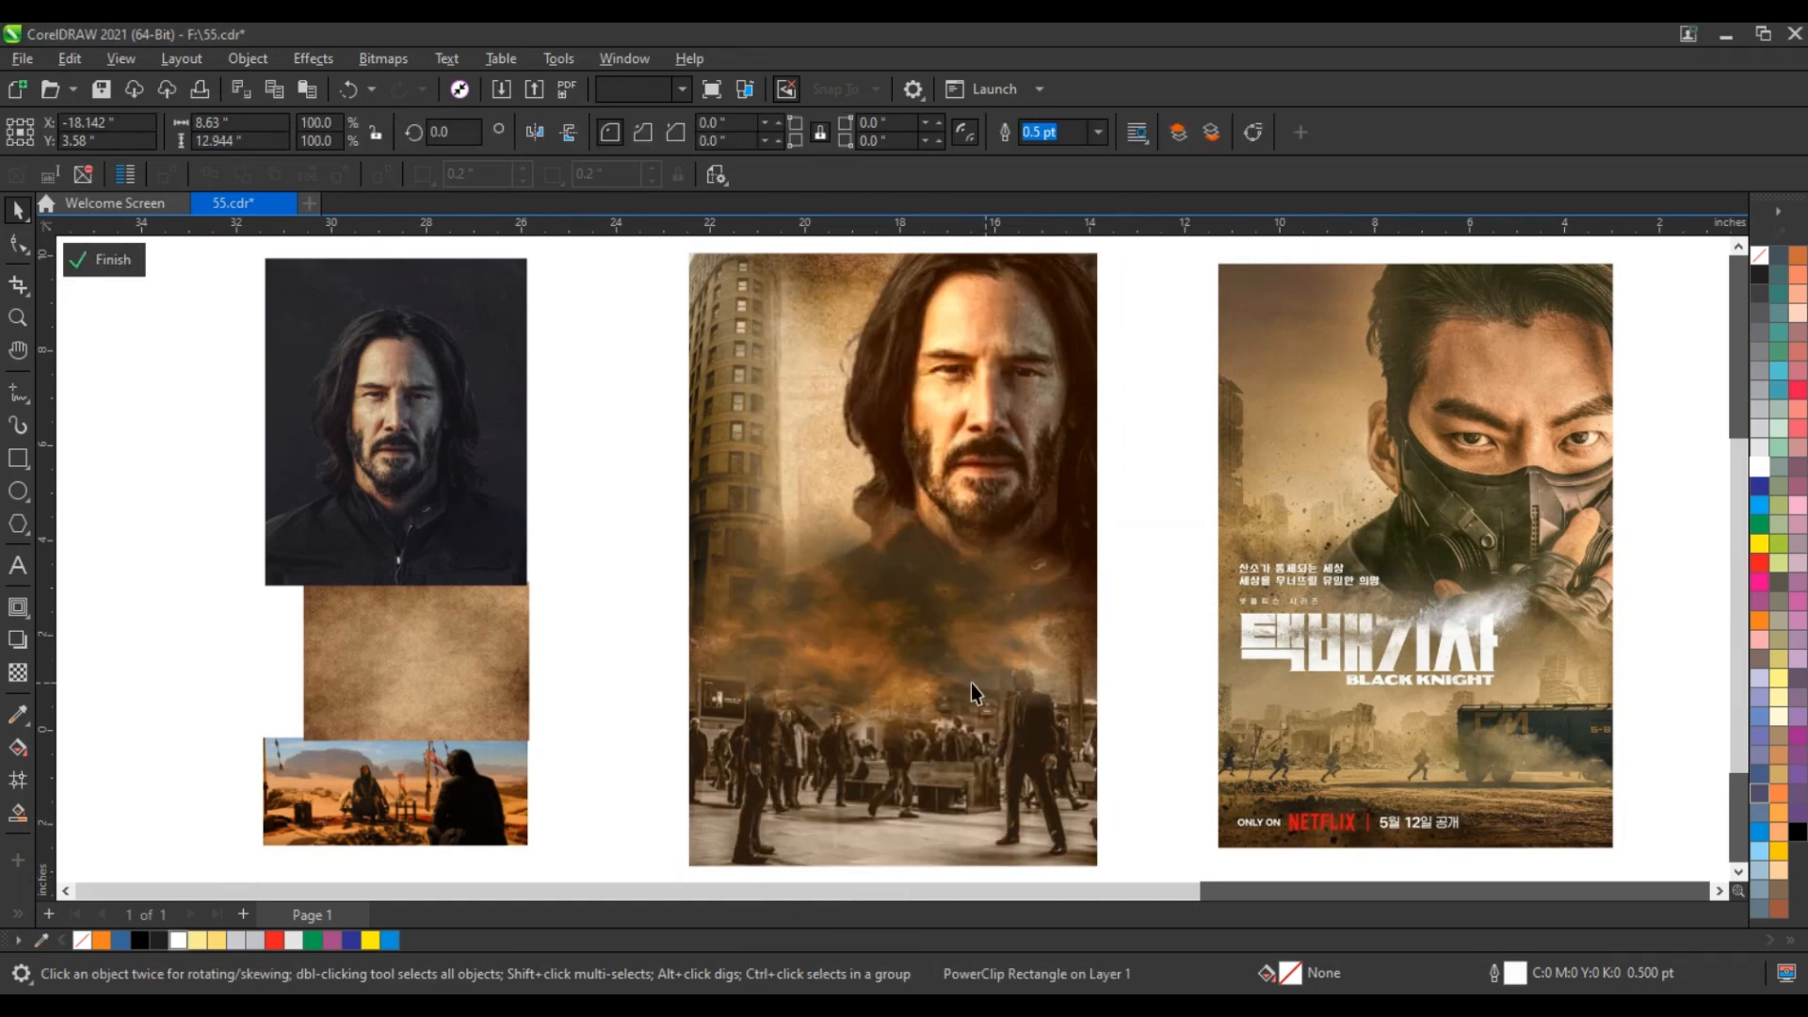
{"action": "left_click", "coordinate": [933, 600]}
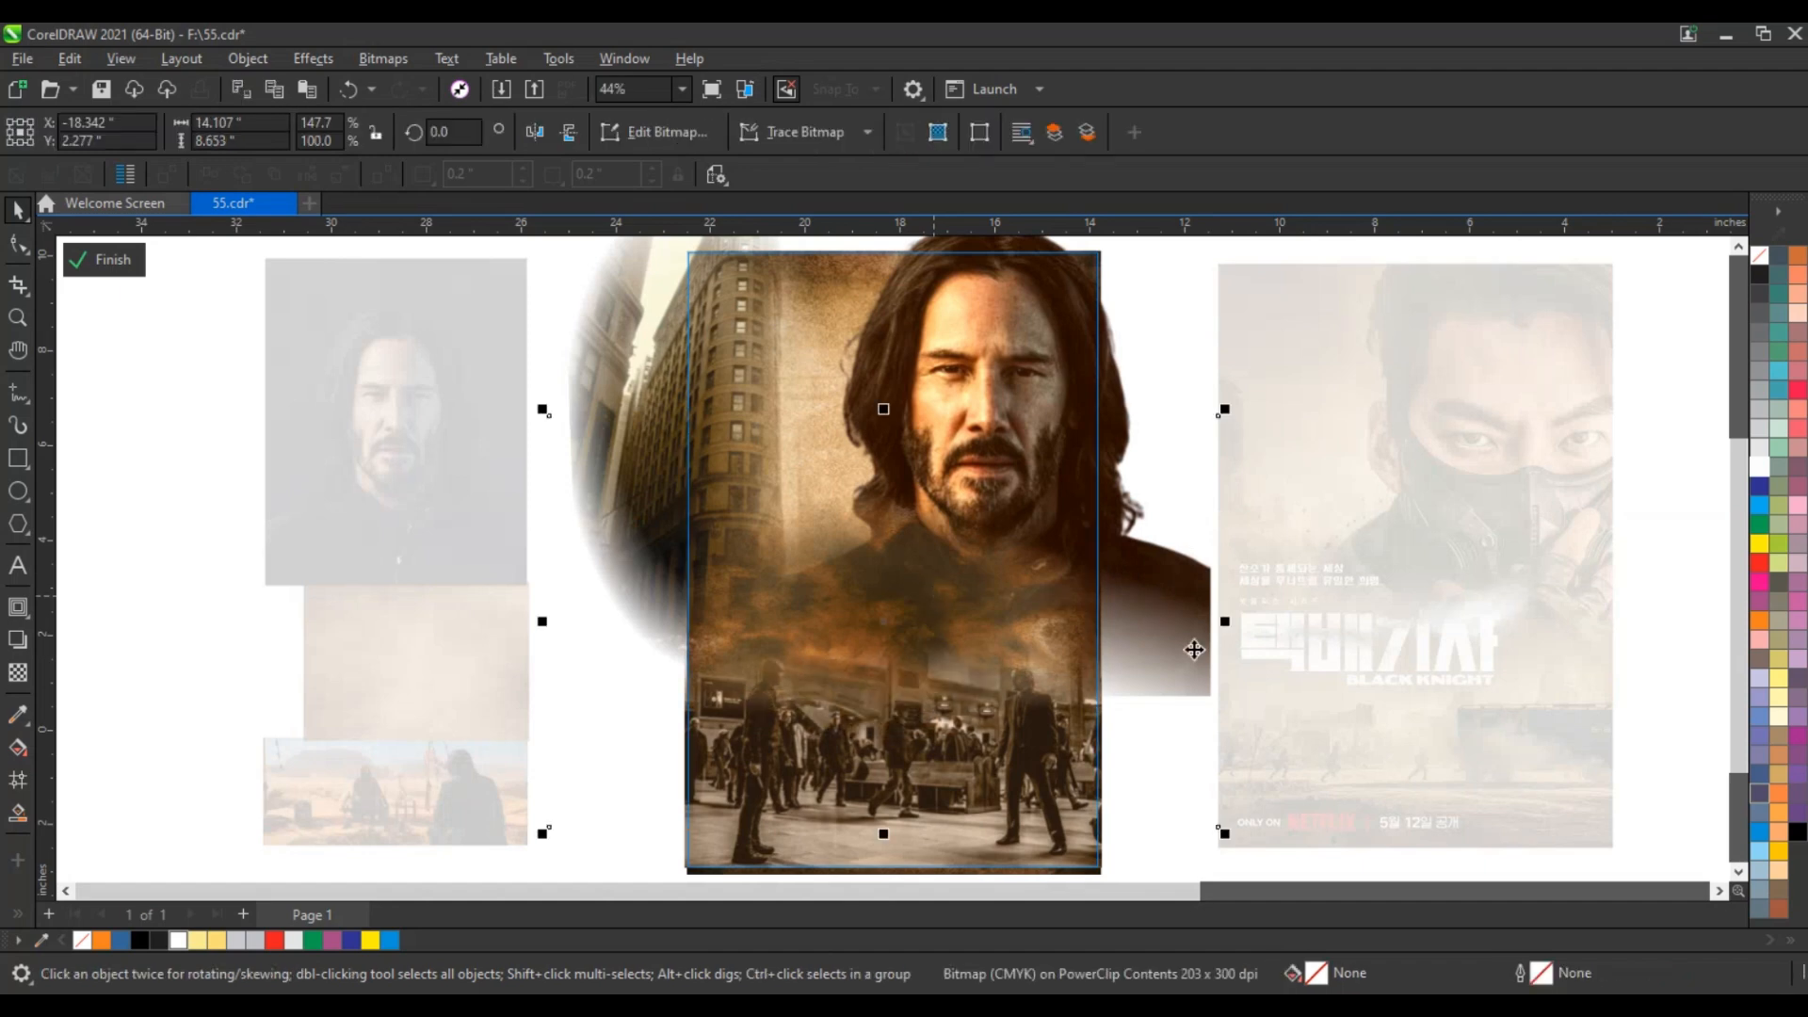
{"action": "left_click_drag", "start_coordinate": [1231, 838], "coordinate": [1247, 848]}
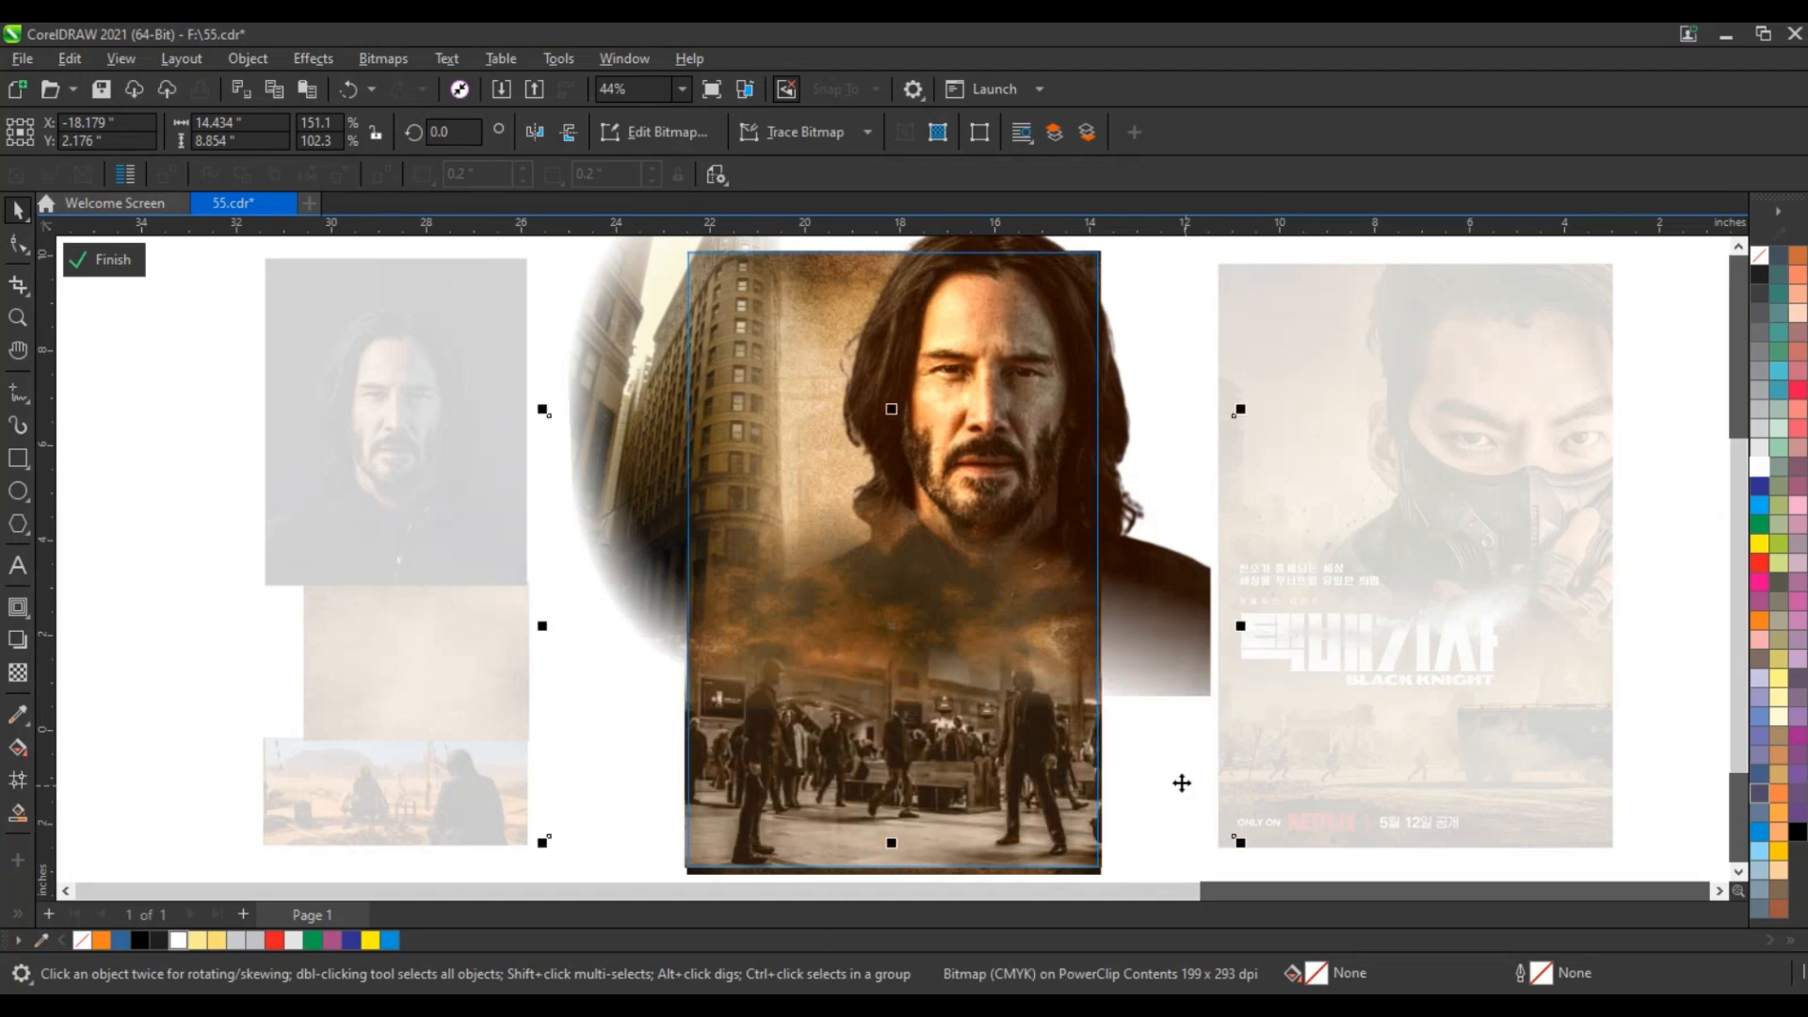
{"action": "left_click", "coordinate": [110, 268]}
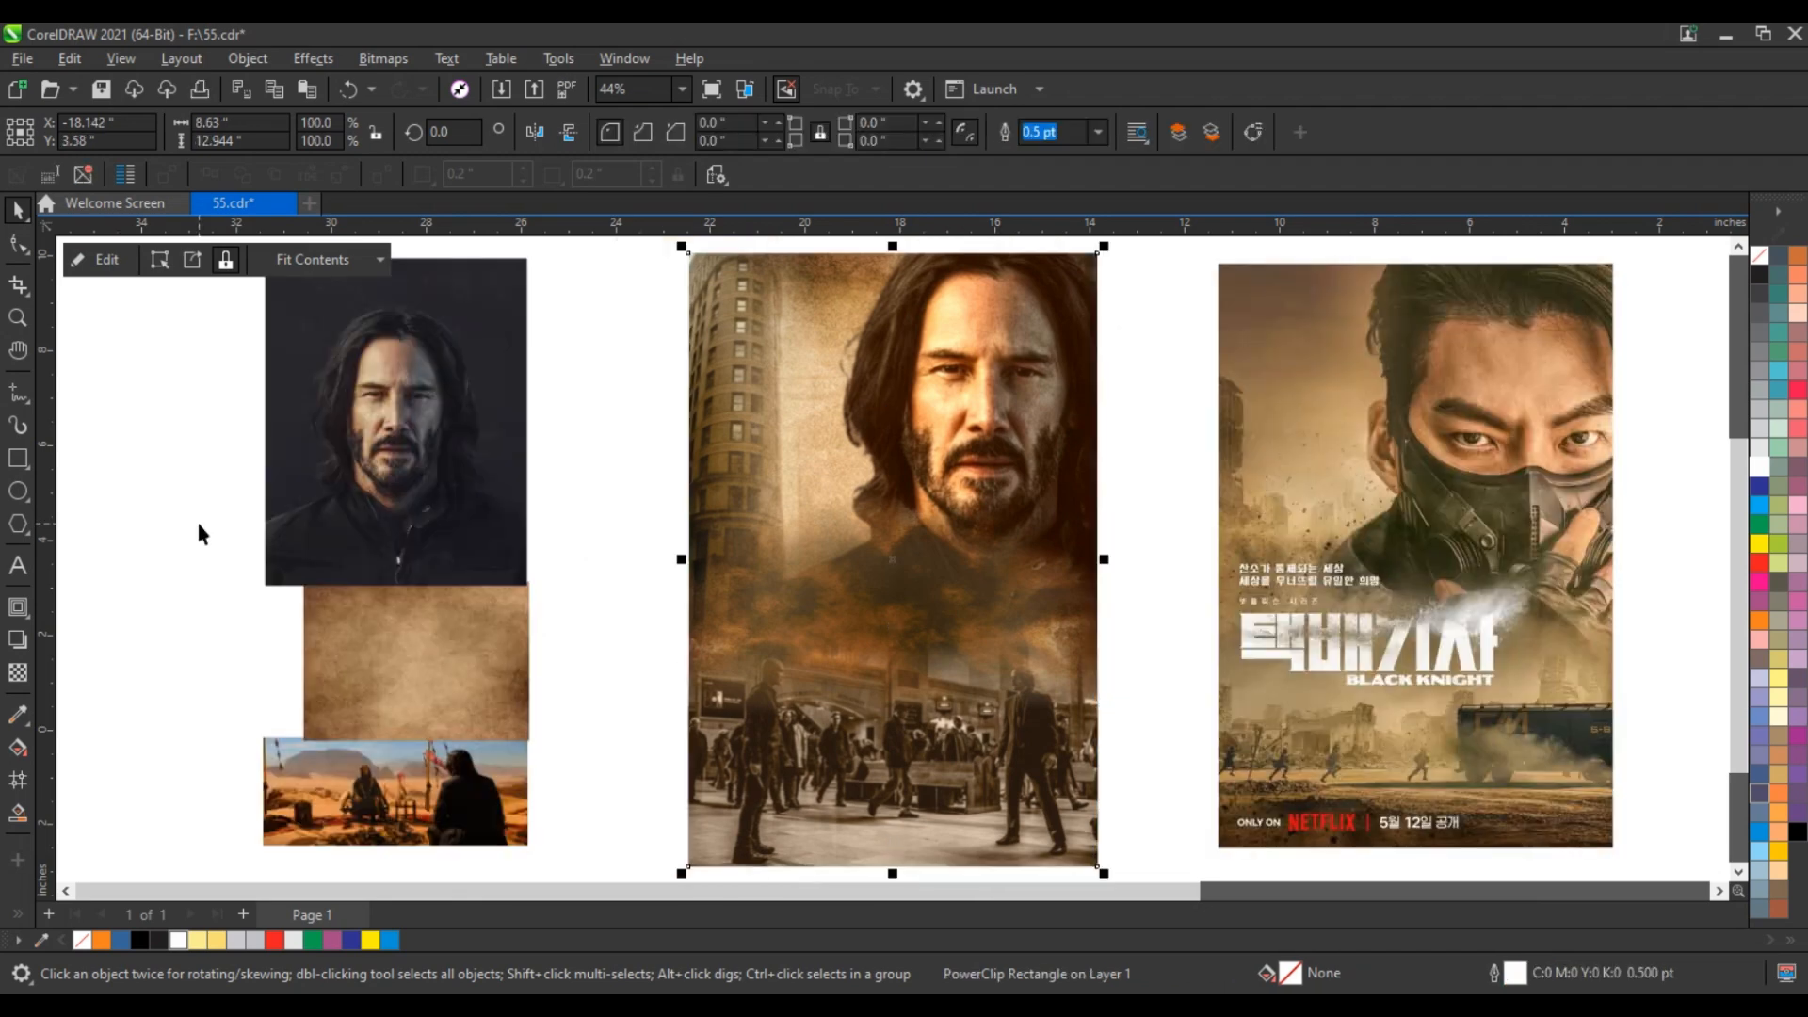
{"action": "left_click", "coordinate": [968, 643]}
{"action": "left_click", "coordinate": [1136, 682]}
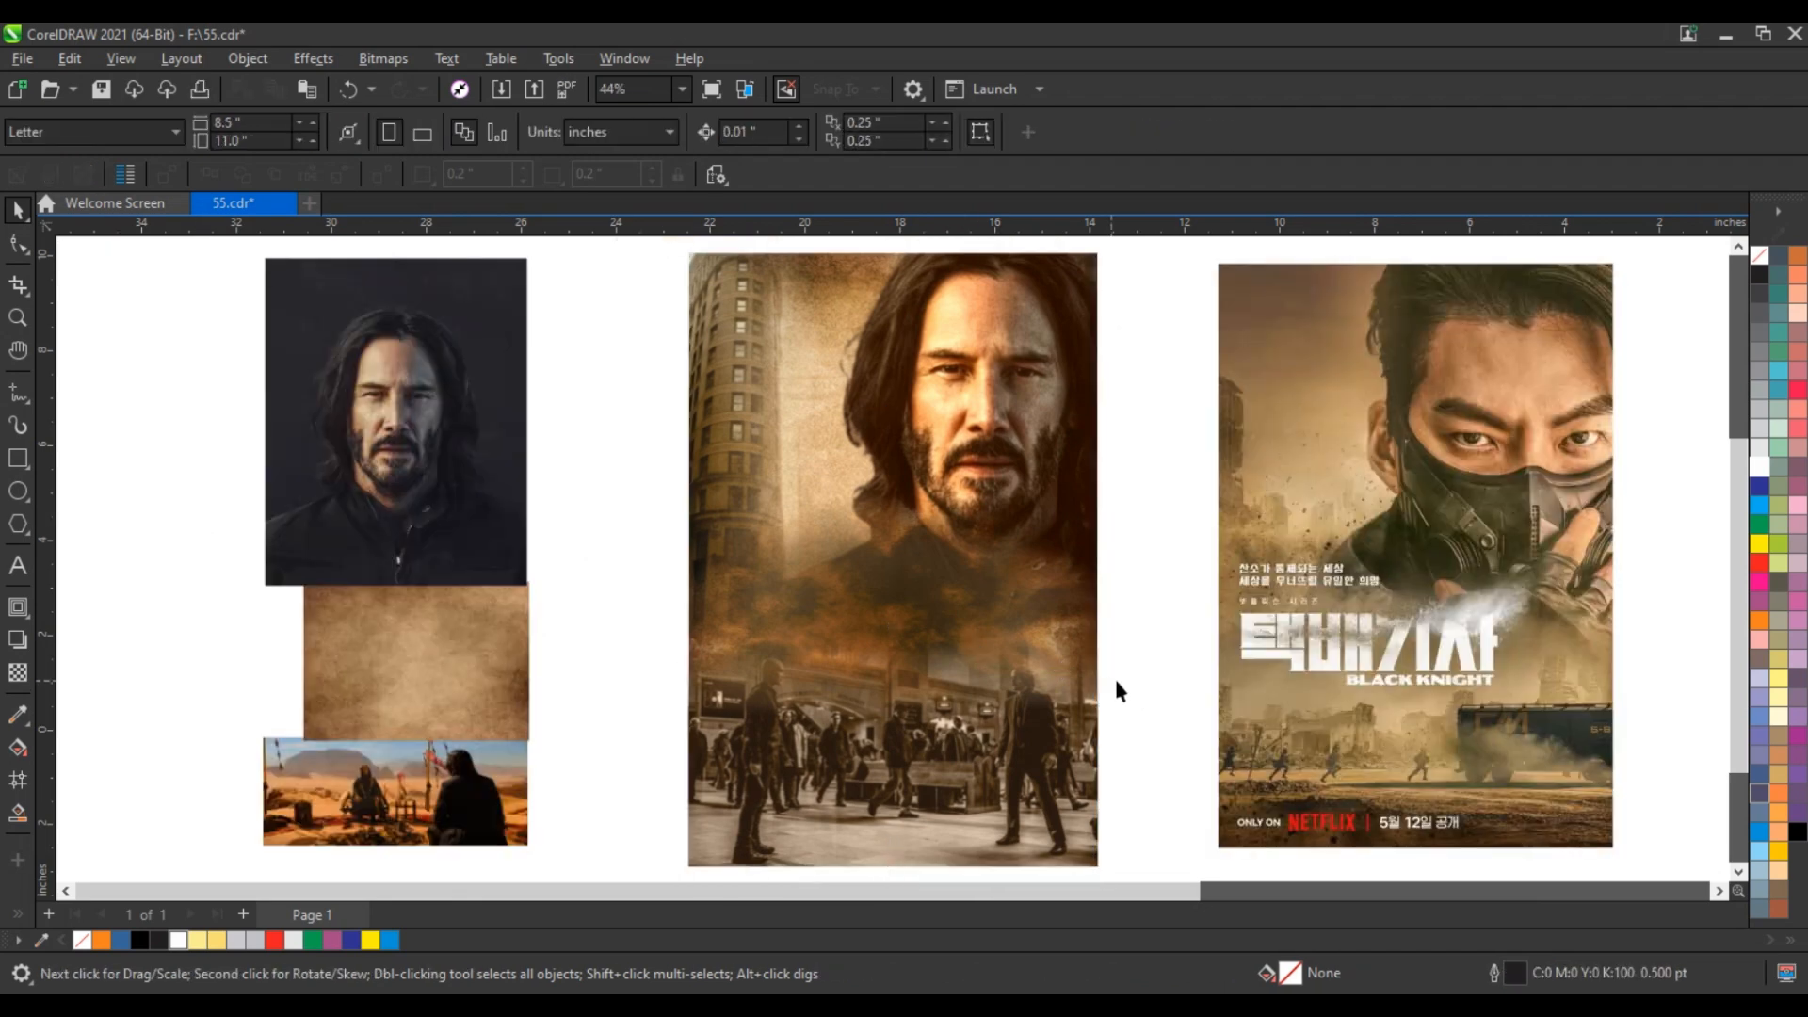
Step: Place the small parchment texture over the middle of the poster and rotate it to 270 degrees
{"action": "left_click", "coordinate": [456, 686]}
{"action": "left_click_drag", "start_coordinate": [455, 679], "coordinate": [928, 612]}
{"action": "left_click", "coordinate": [952, 585]}
{"action": "left_click_drag", "start_coordinate": [1012, 513], "coordinate": [941, 667]}
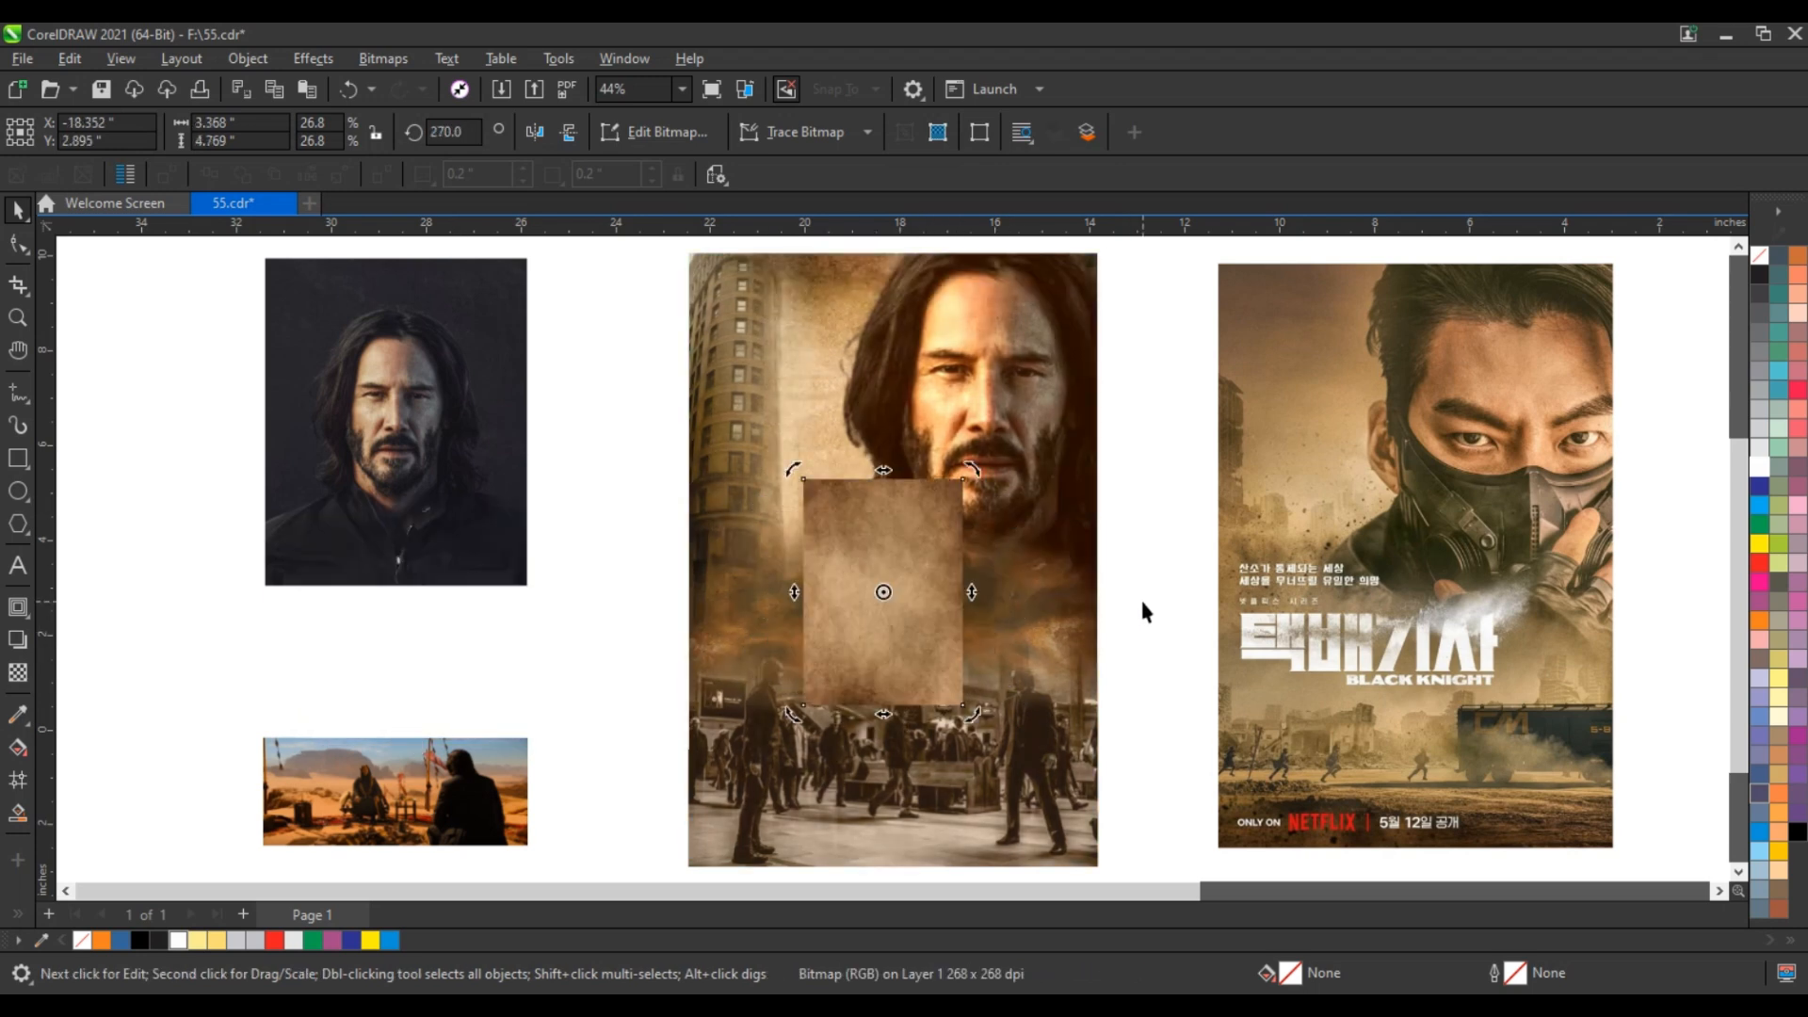
Step: Give the parchment texture the Overlay merge mode with a uniform transparency of 47
{"action": "left_click", "coordinate": [1157, 605]}
{"action": "left_click", "coordinate": [885, 651]}
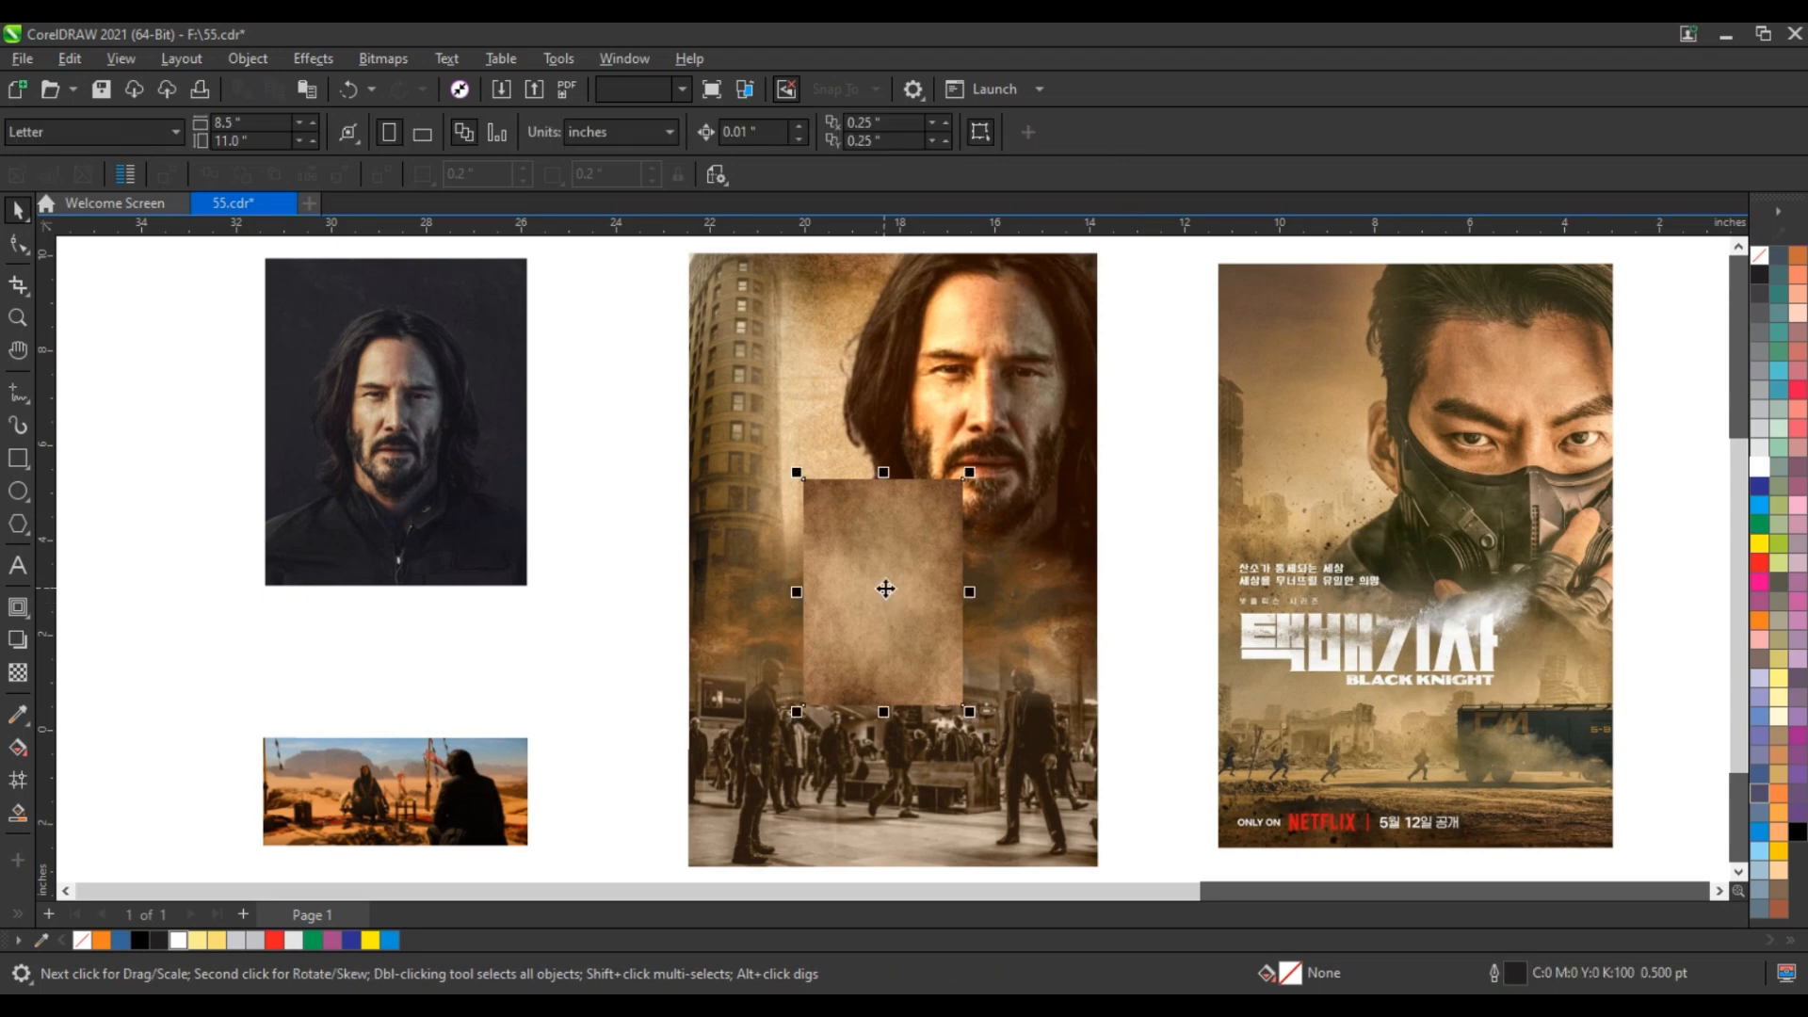
{"action": "left_click", "coordinate": [18, 672]}
{"action": "left_click", "coordinate": [271, 133]}
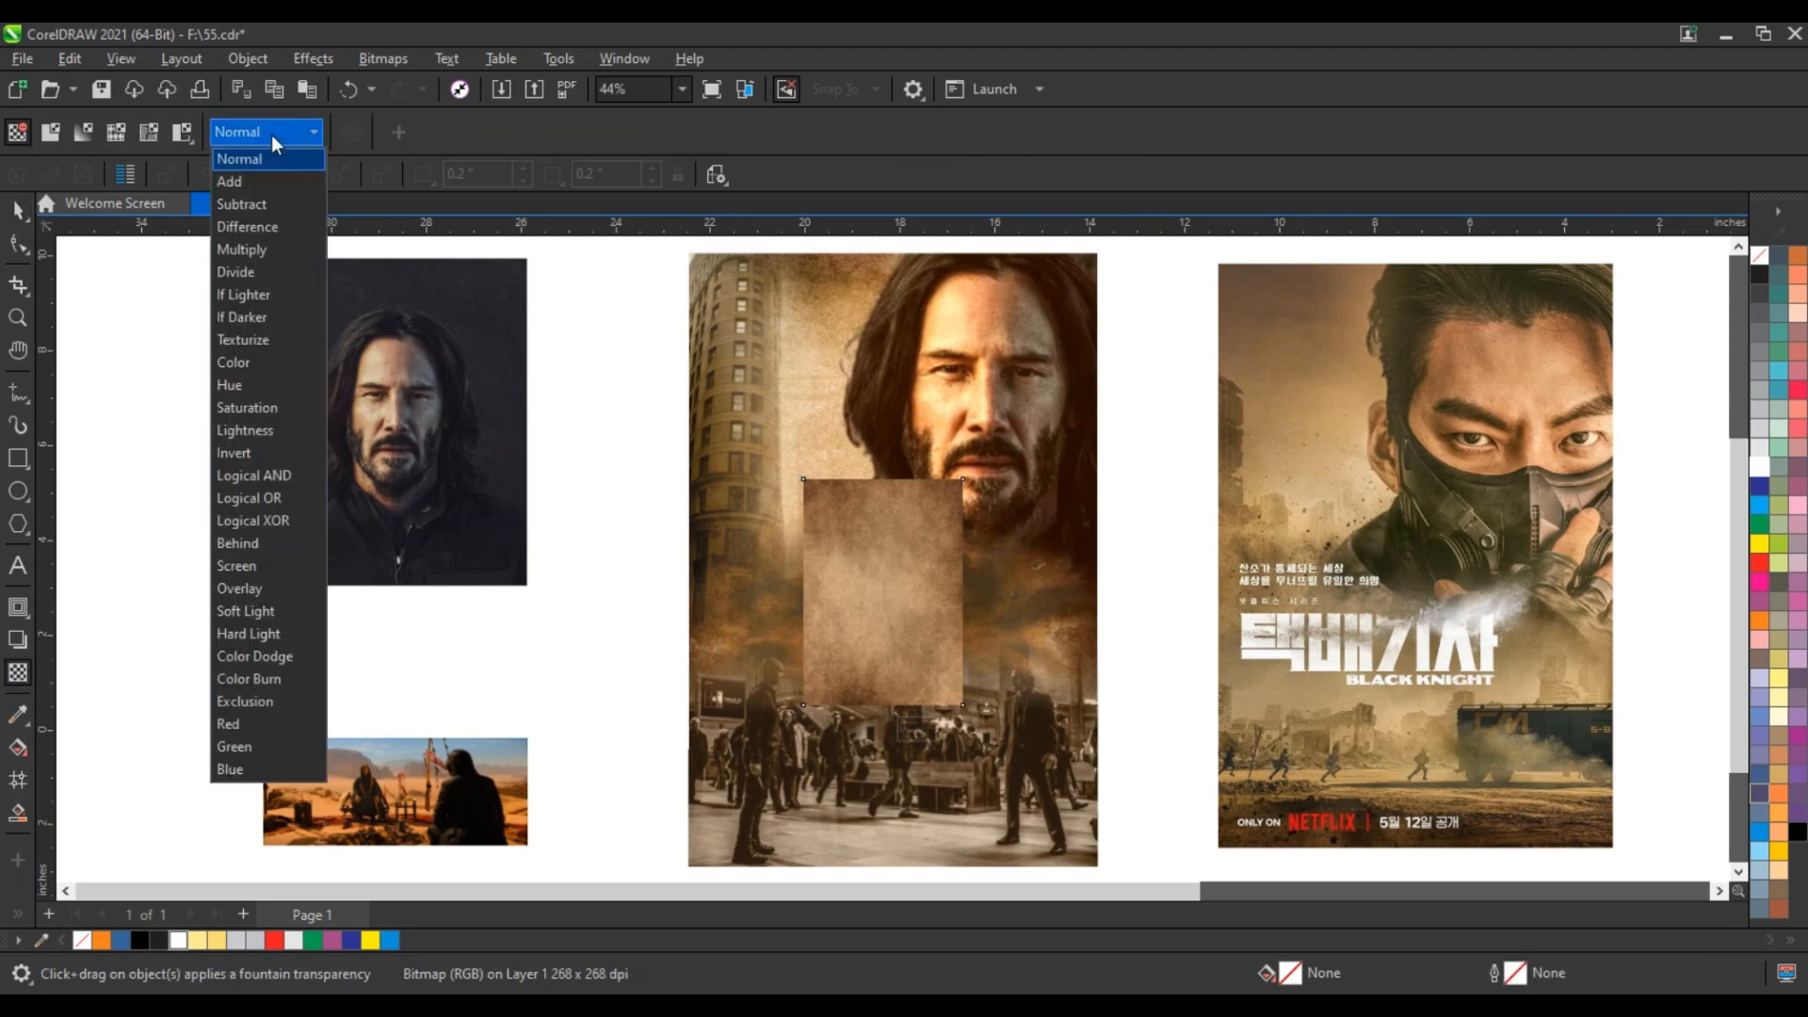
{"action": "left_click", "coordinate": [243, 590]}
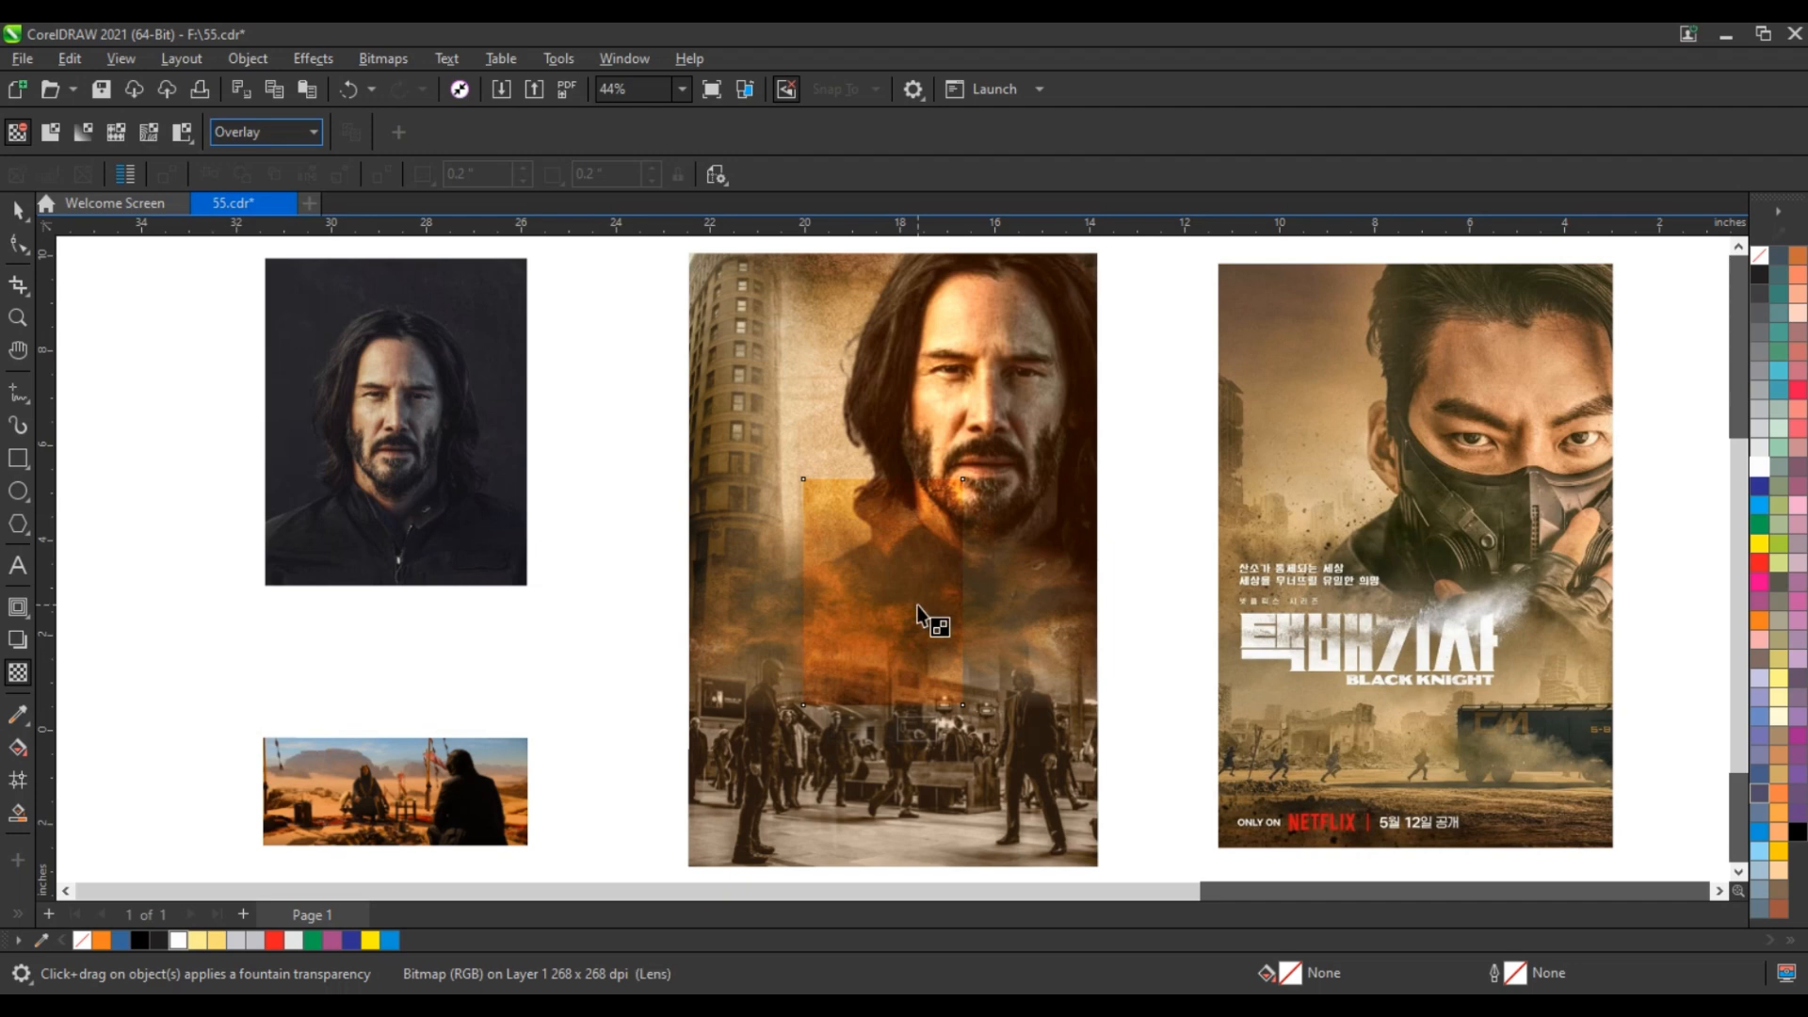
{"action": "left_click_drag", "start_coordinate": [875, 727], "coordinate": [860, 735]}
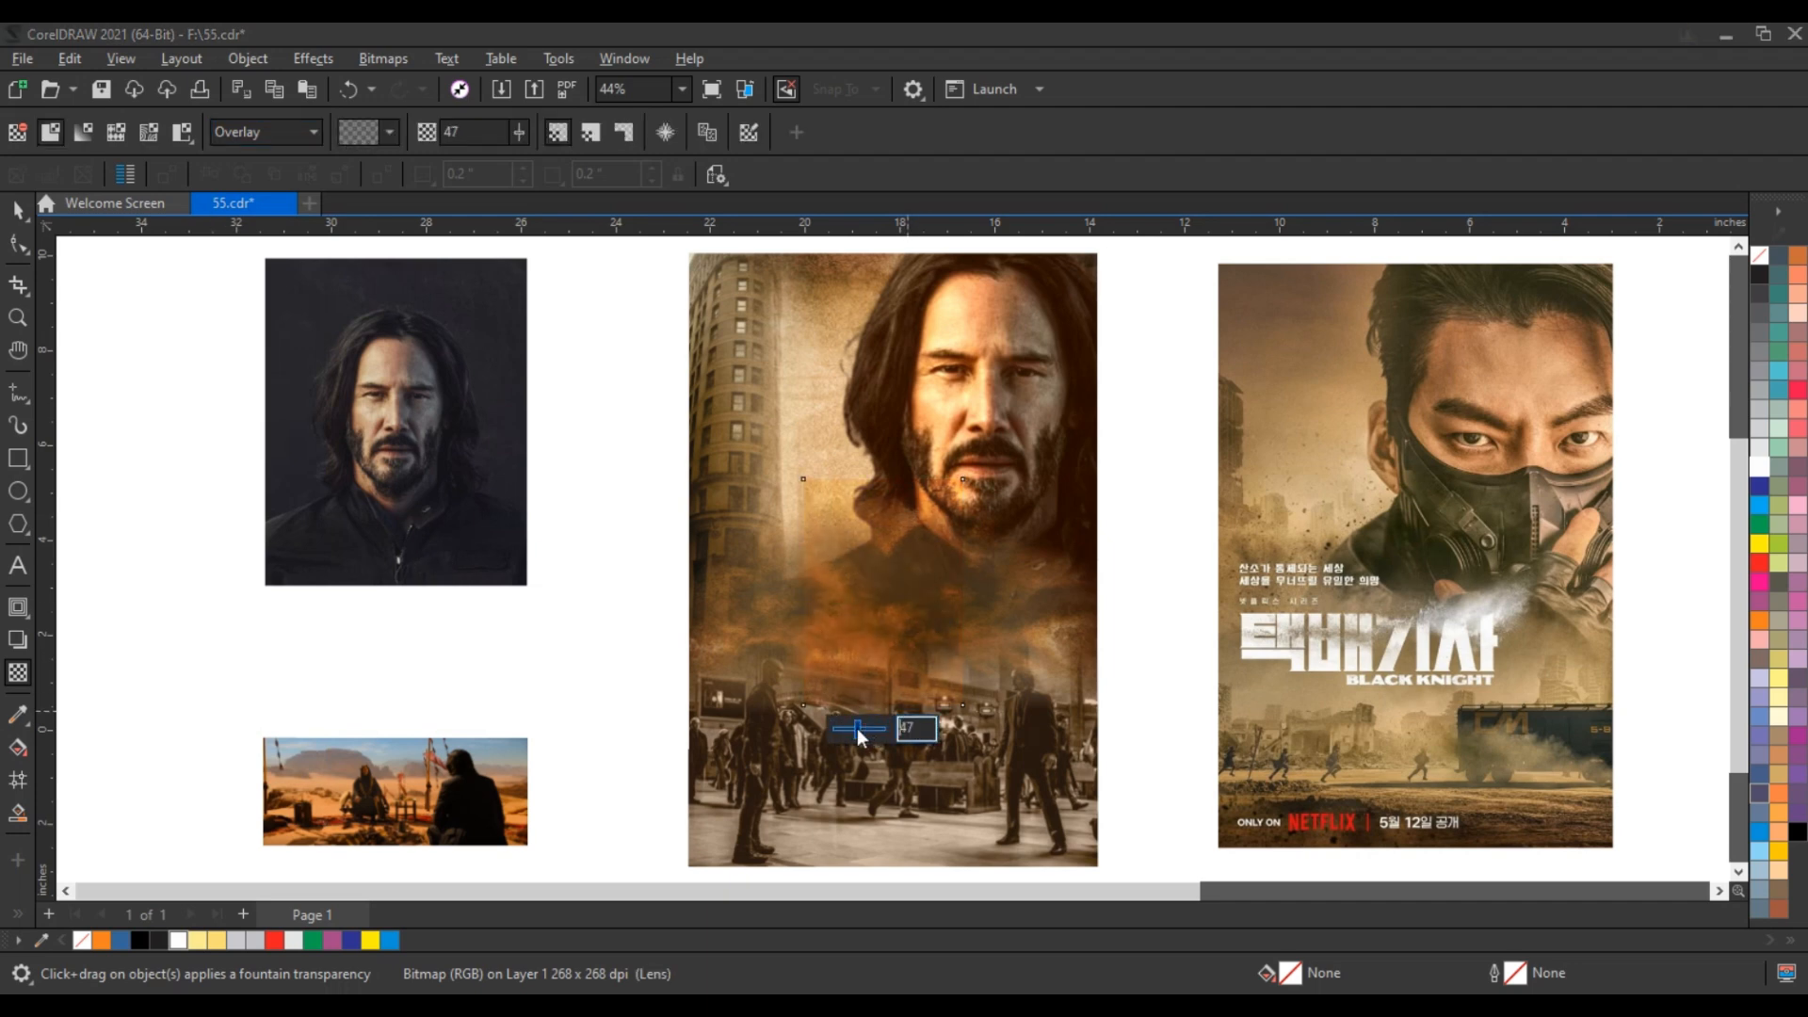
Step: Align the parchment overlay with the poster's upper-left corner and enlarge it to about 9.13 by 13.08 inches, covering the poster
{"action": "key", "text": "space"}
{"action": "left_click_drag", "start_coordinate": [885, 592], "coordinate": [770, 364]}
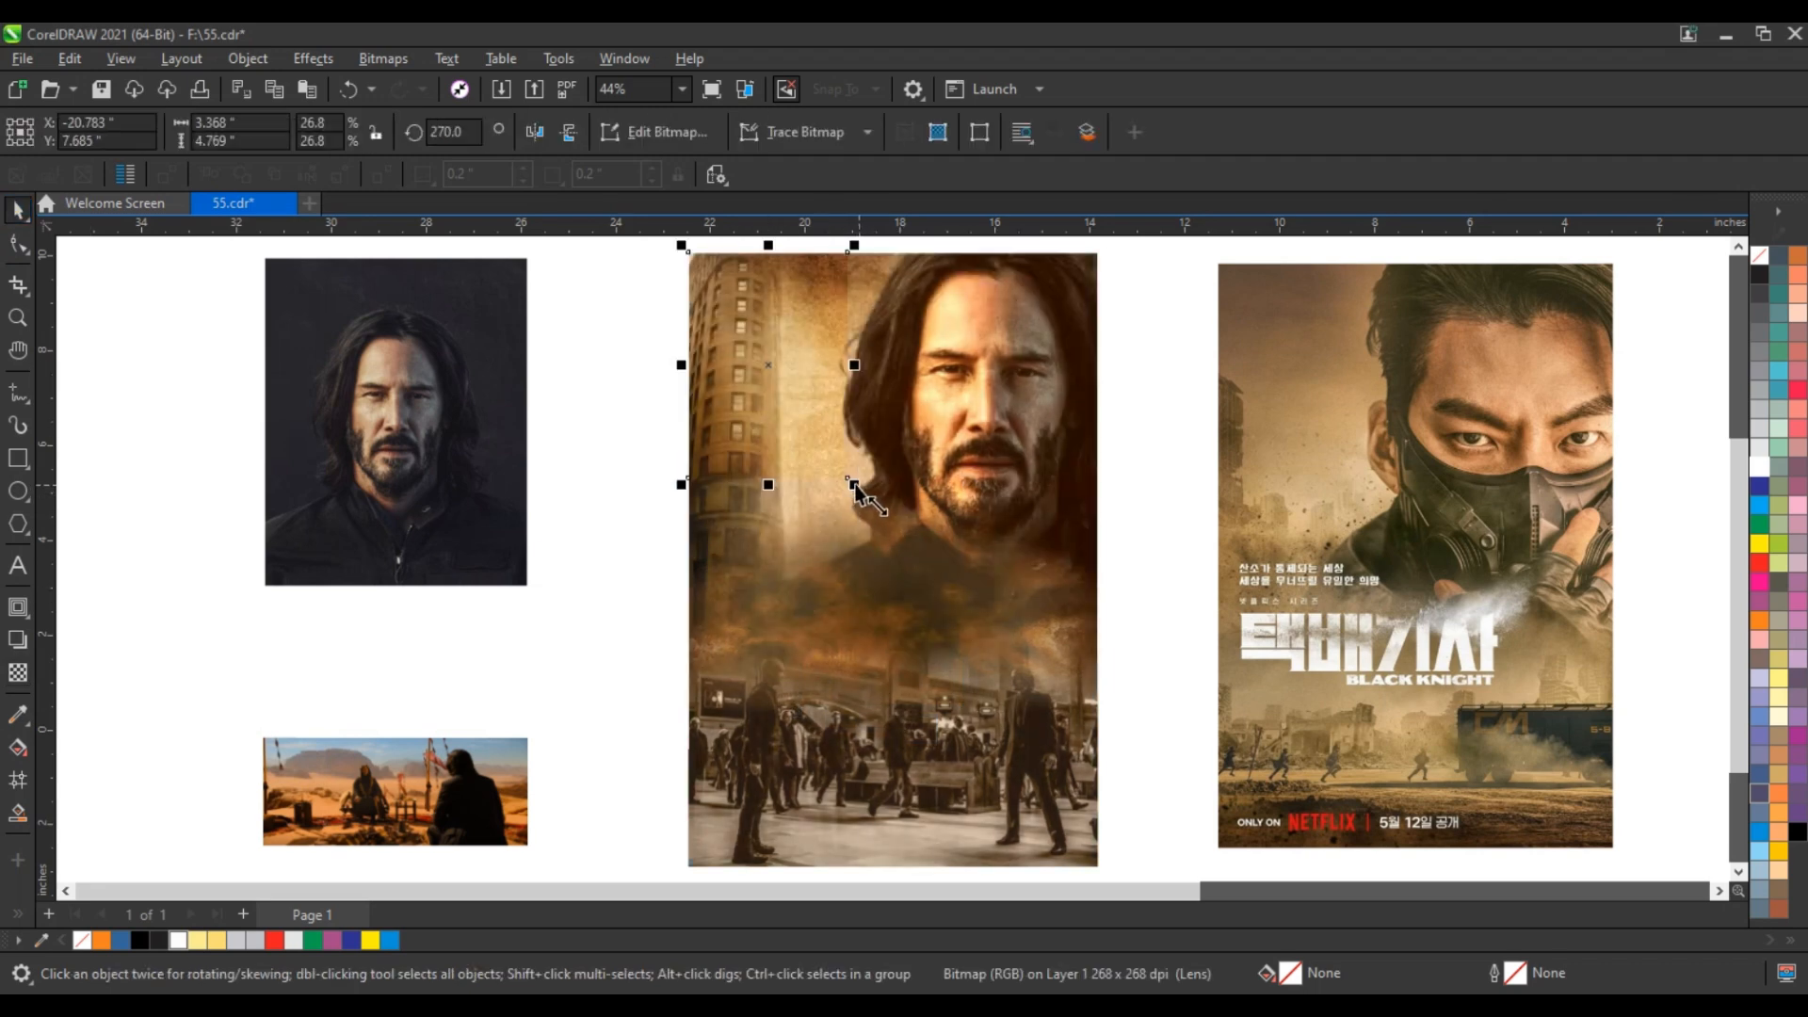
{"action": "left_click_drag", "start_coordinate": [853, 484], "coordinate": [1106, 840]}
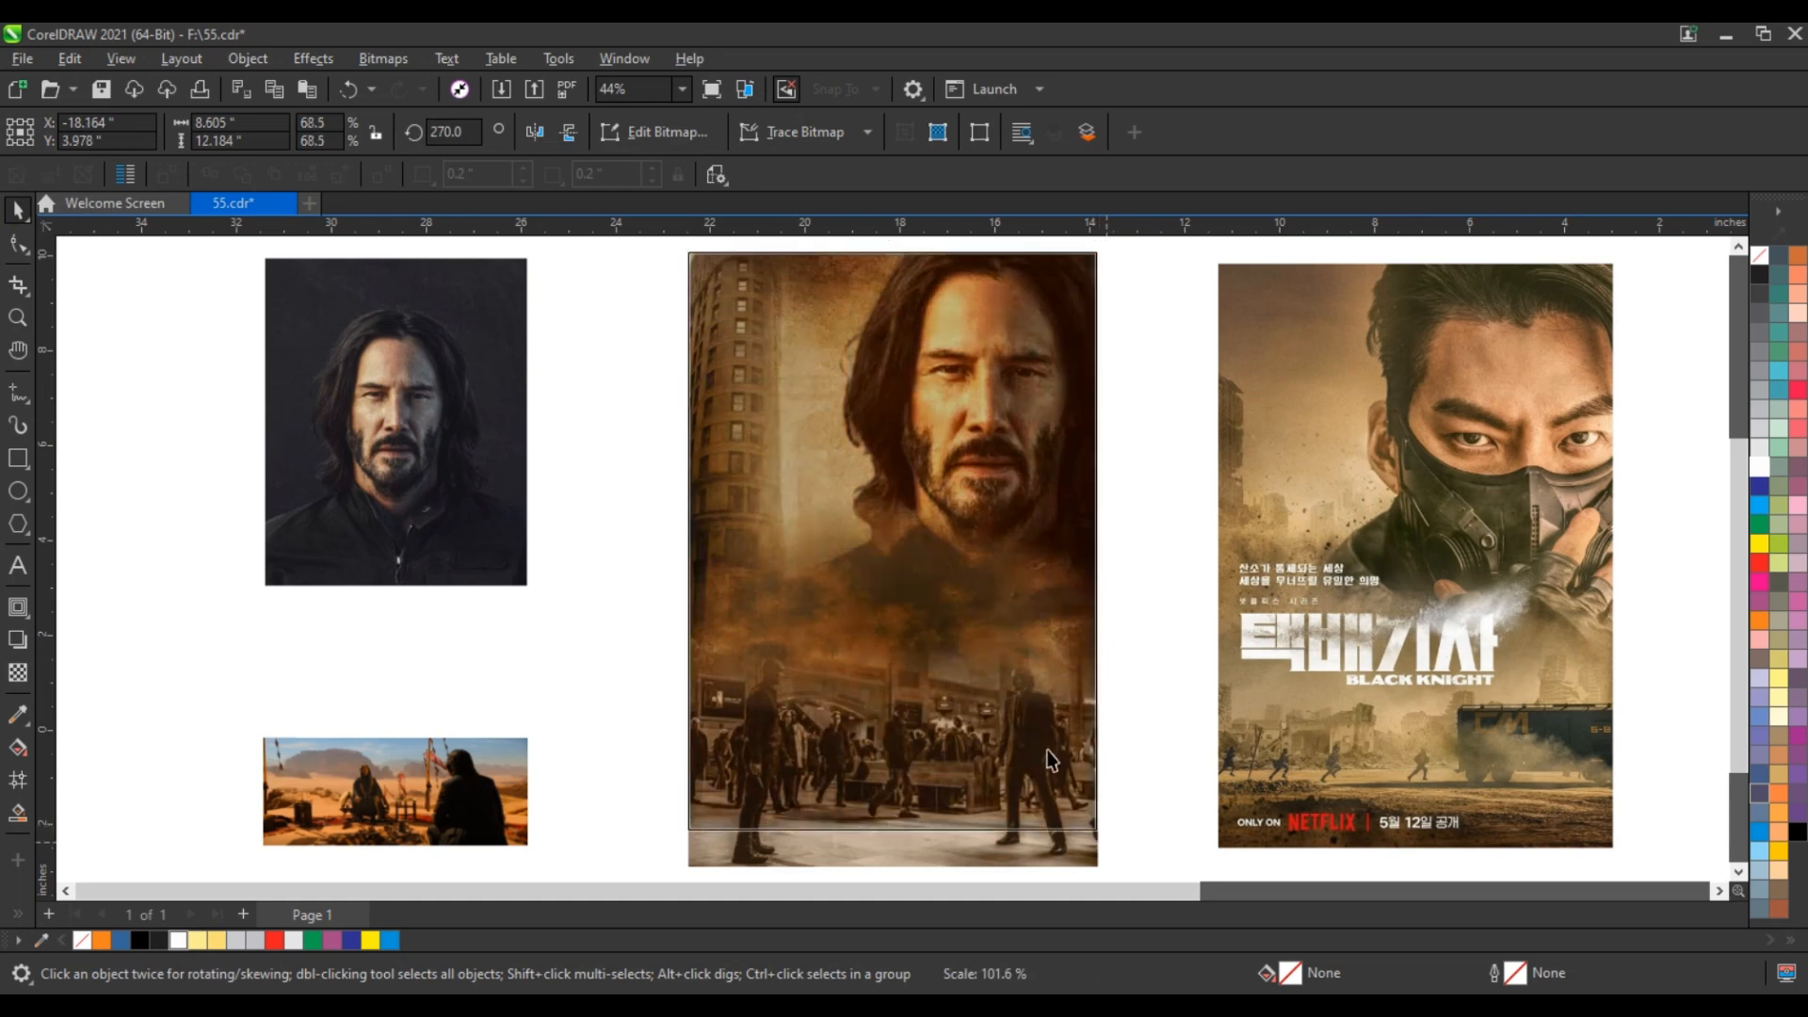
{"action": "mouse_move", "coordinate": [891, 829]}
{"action": "left_mouse_down"}
{"action": "mouse_move", "coordinate": [889, 868]}
{"action": "mouse_move", "coordinate": [894, 827]}
{"action": "left_mouse_up"}
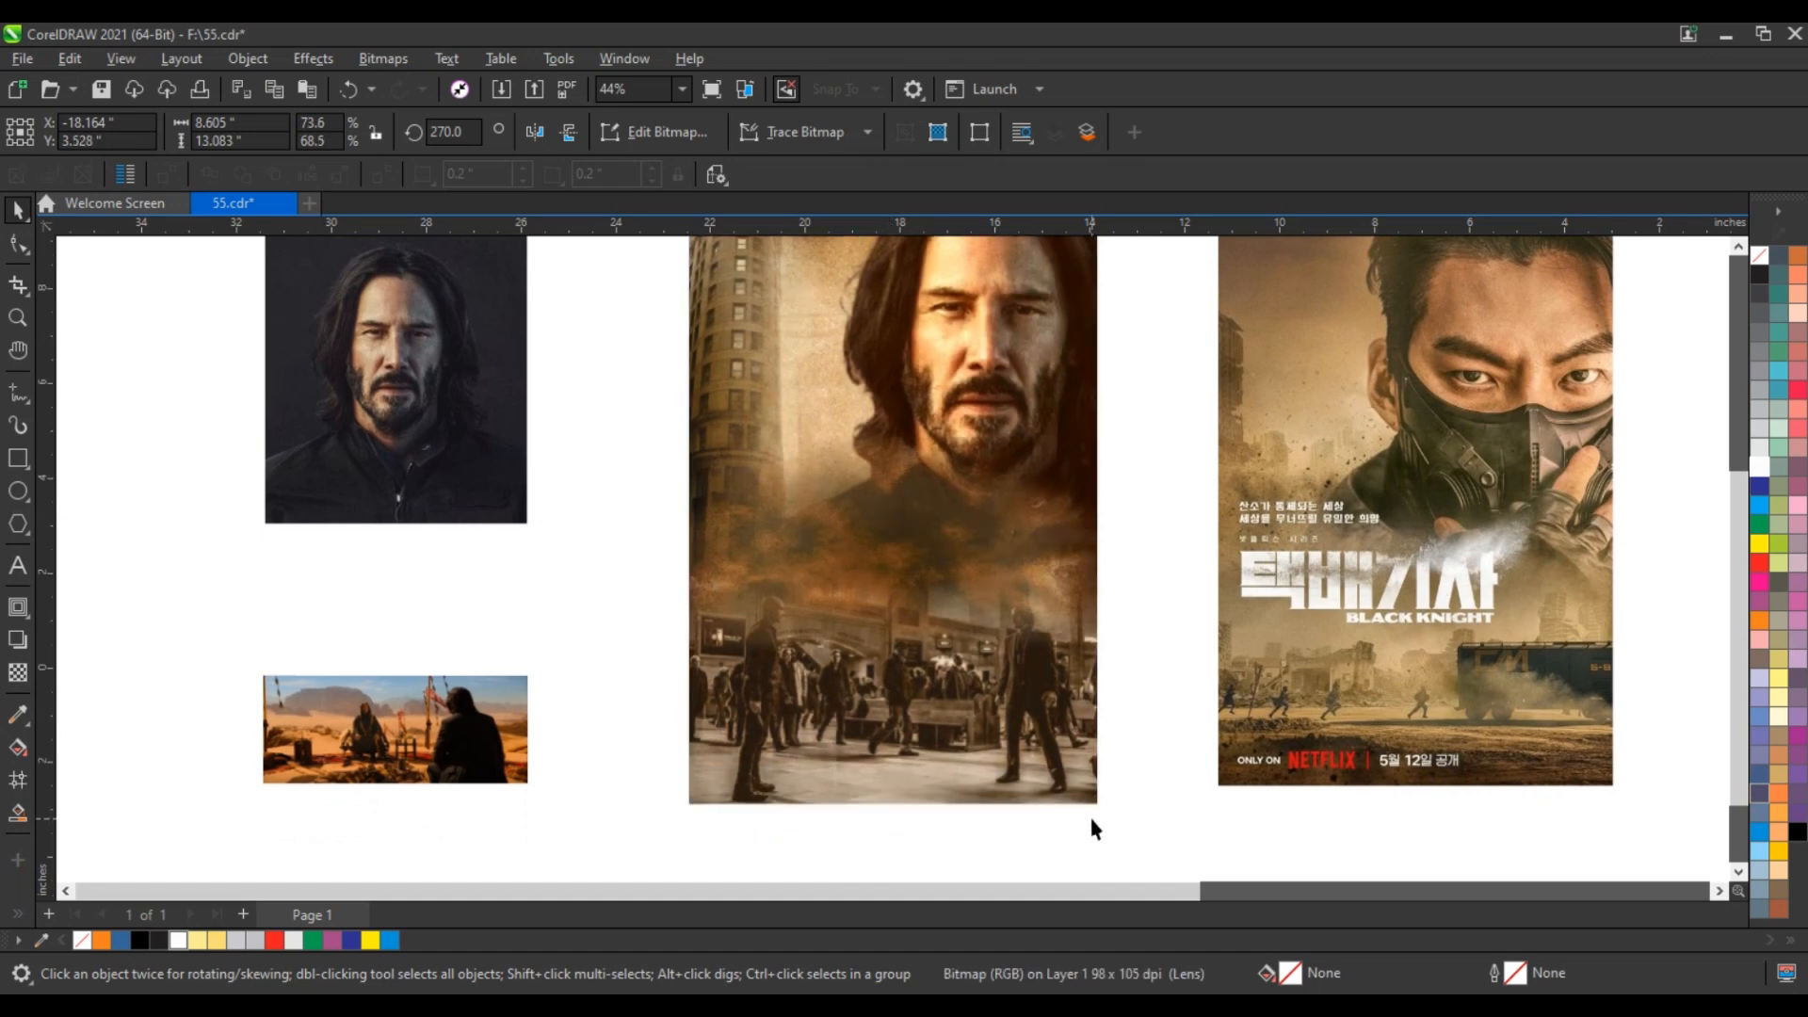
{"action": "left_click_drag", "start_coordinate": [1103, 562], "coordinate": [1123, 563]}
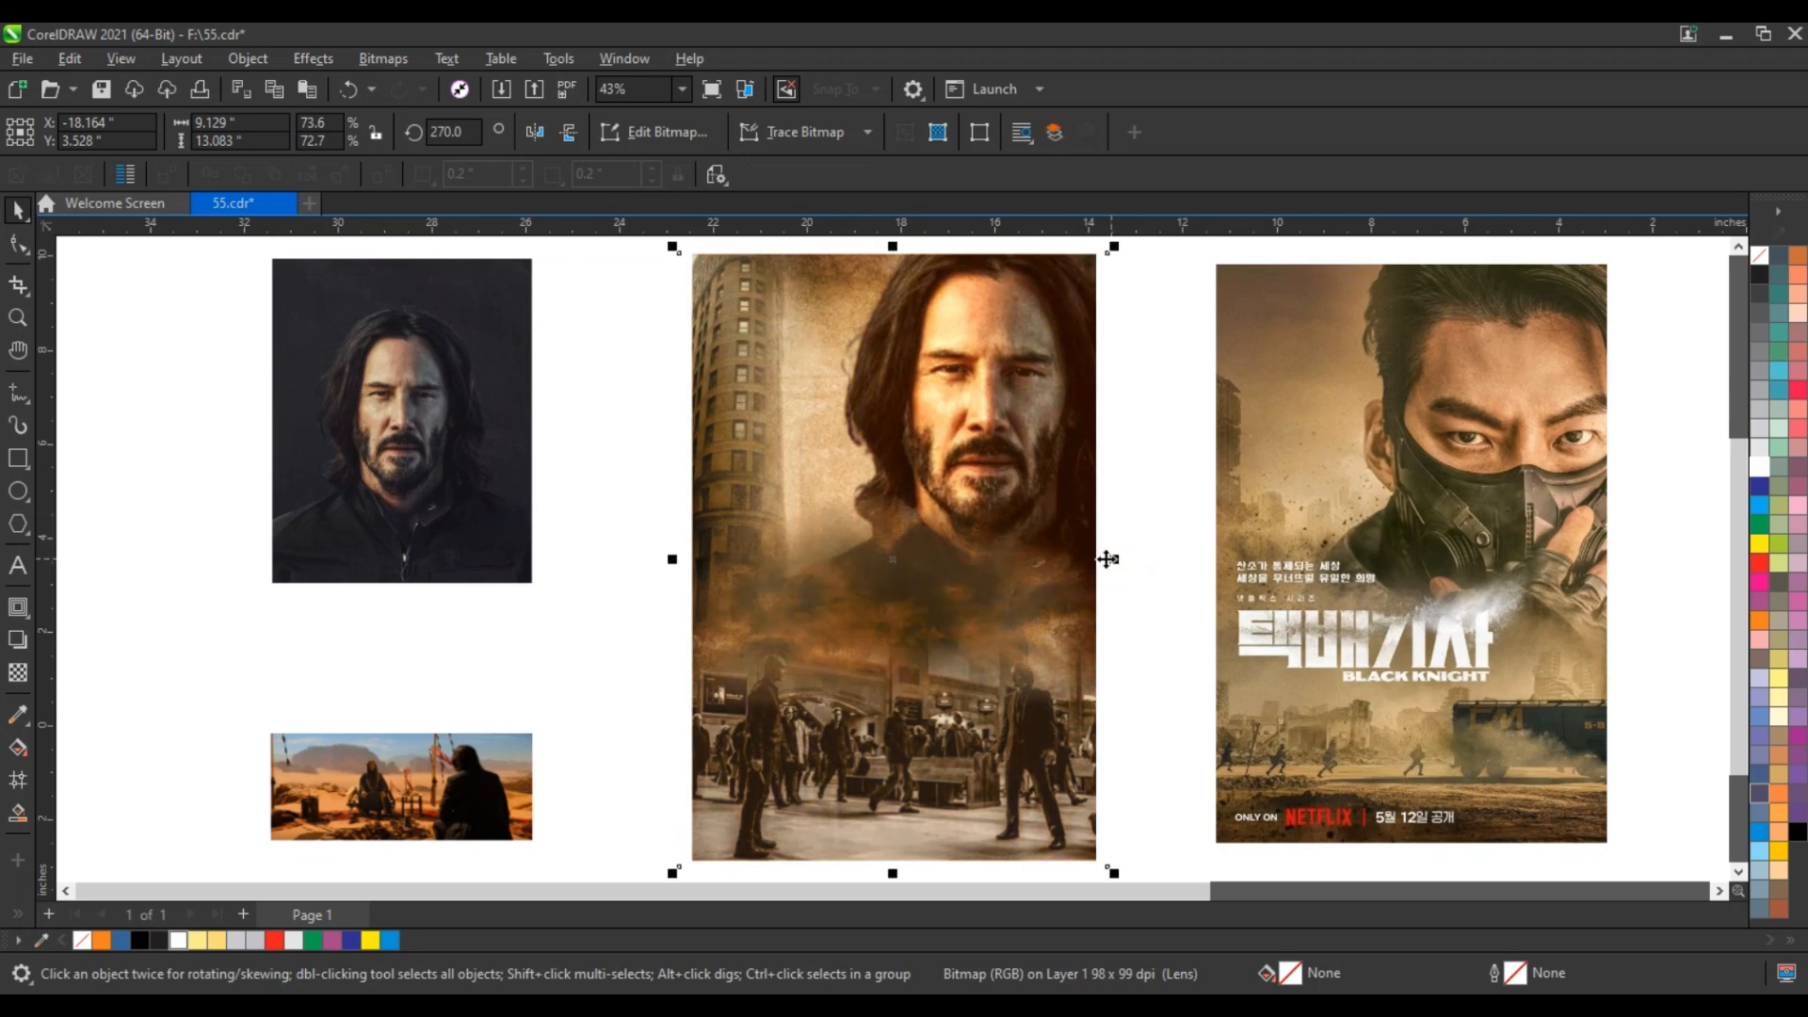
Step: PowerClip the parchment overlay inside the poster
{"action": "right_click", "coordinate": [1104, 563]}
{"action": "left_click", "coordinate": [1184, 650]}
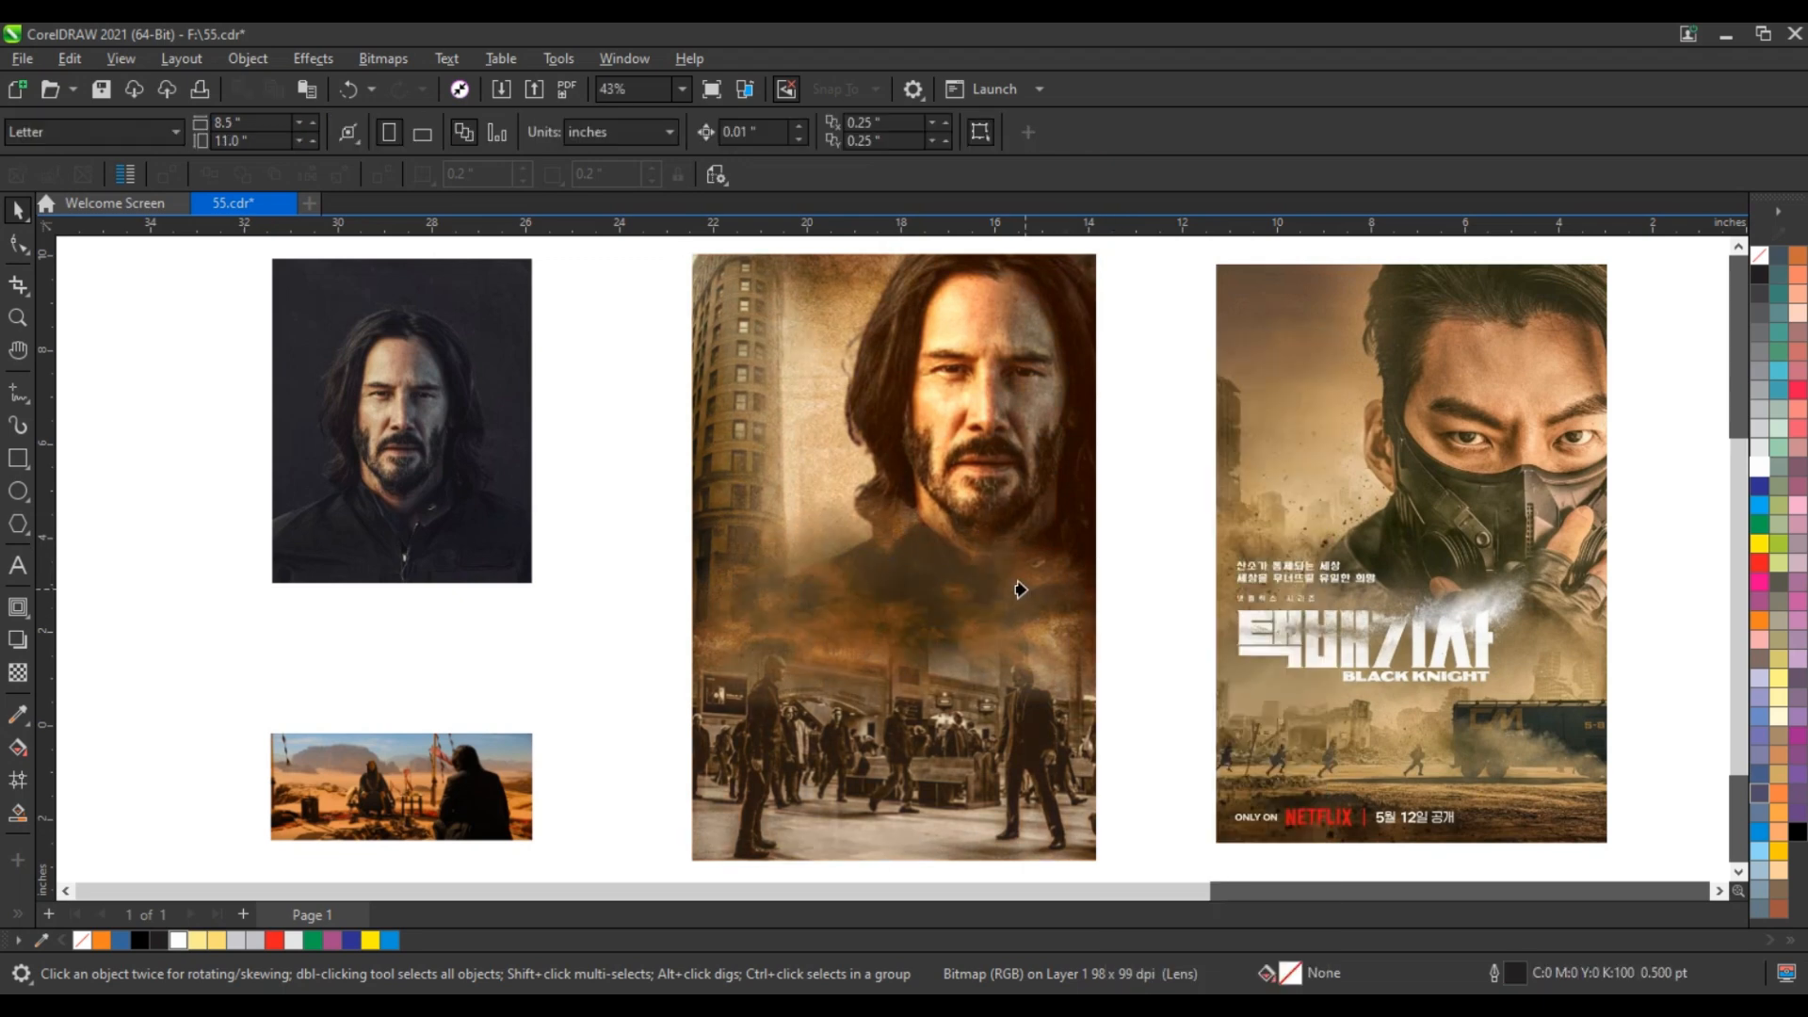
{"action": "left_click", "coordinate": [1022, 591]}
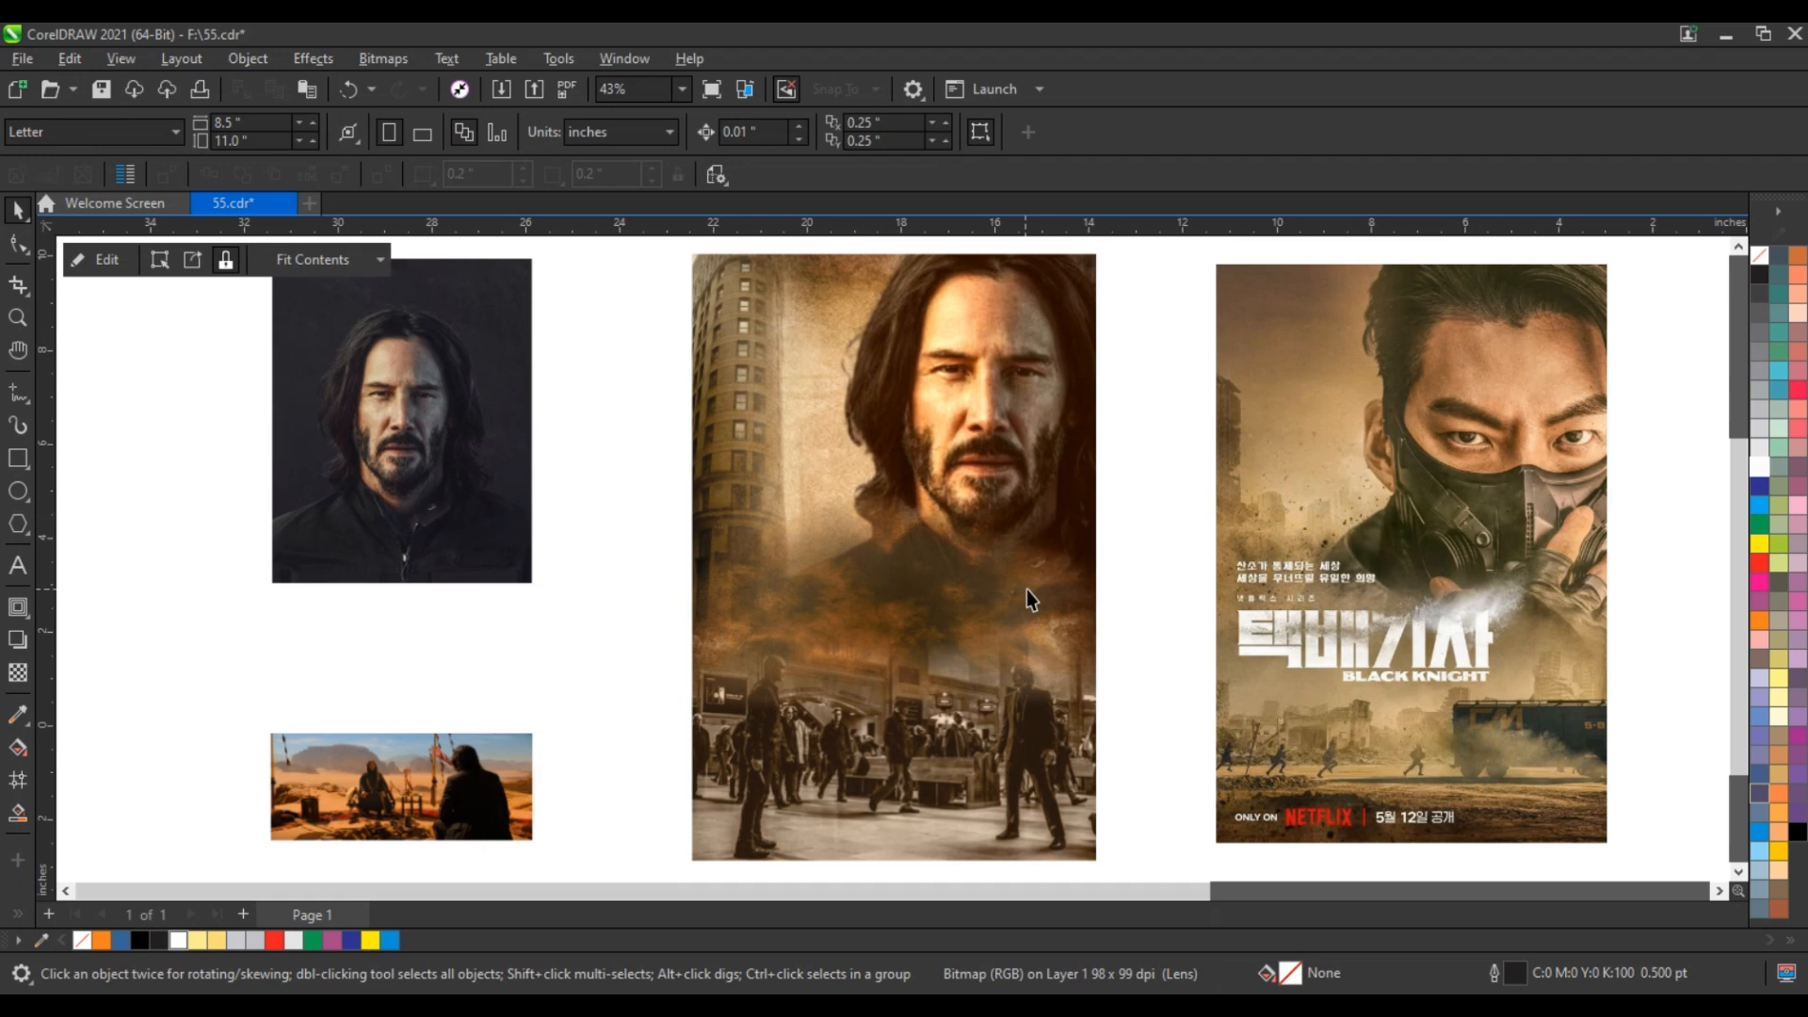
{"action": "left_click", "coordinate": [1152, 591]}
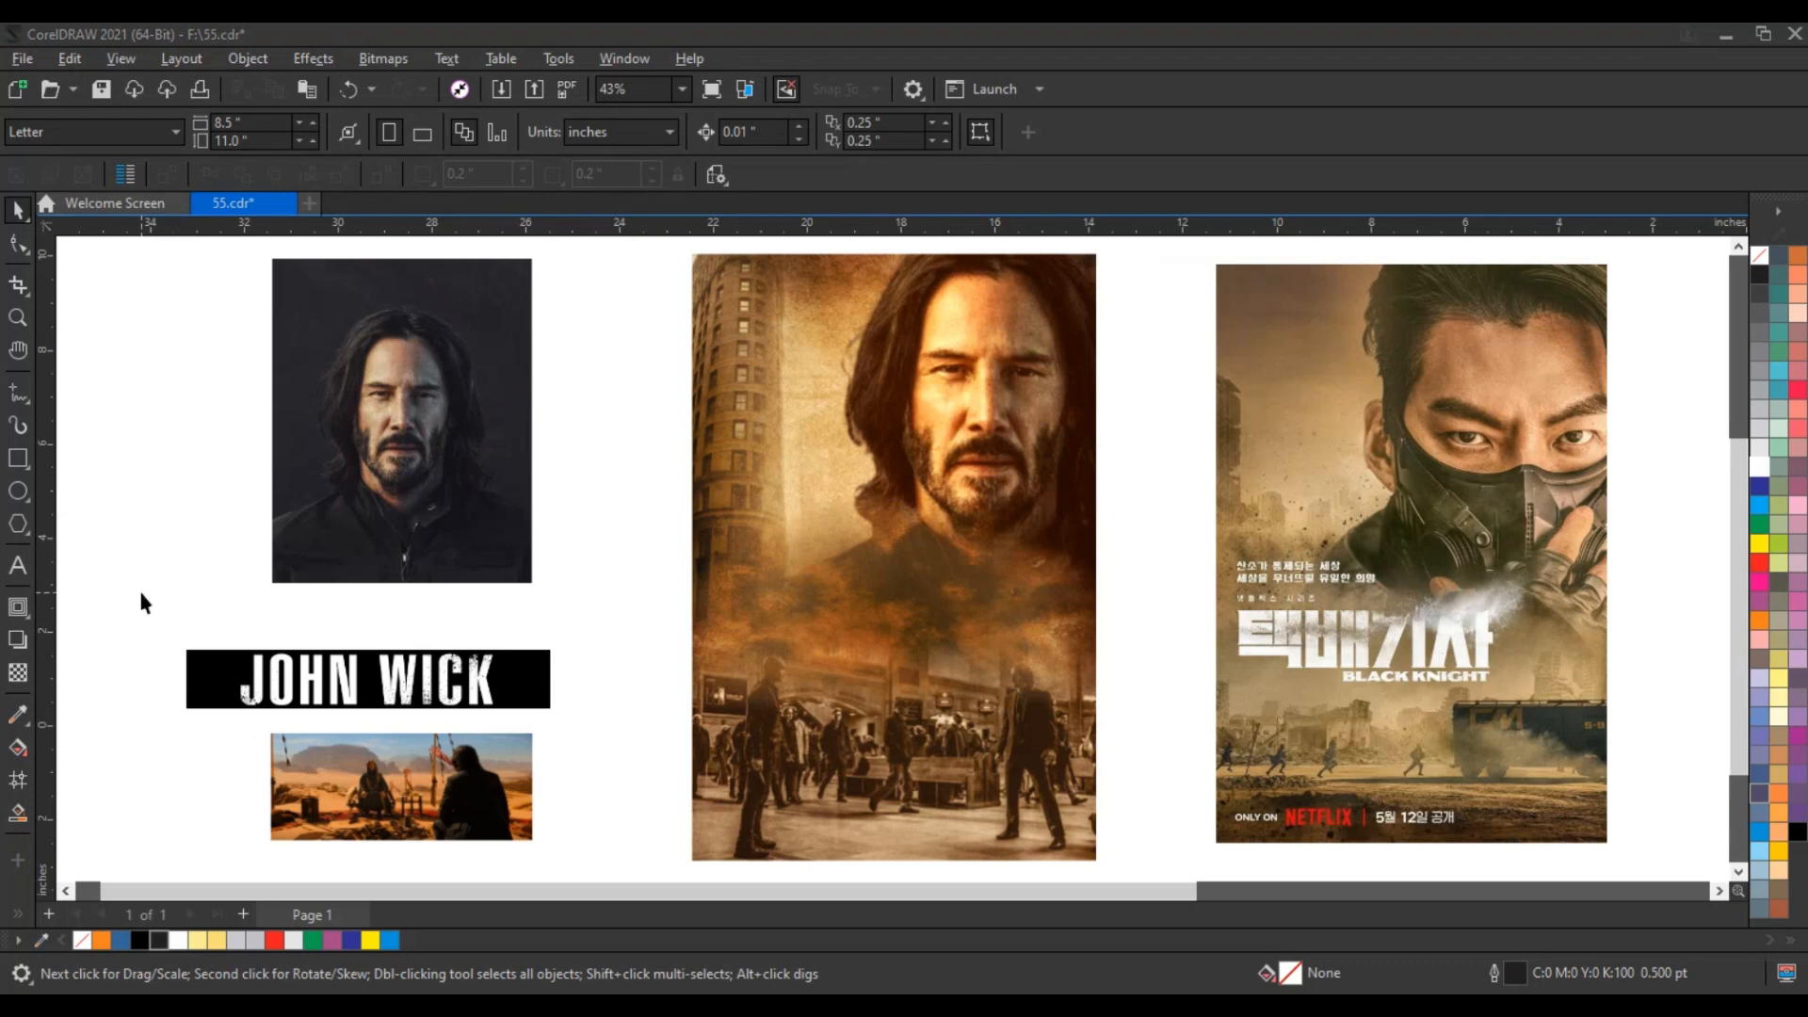
Step: Place the JOHN WICK title image across the poster below the portrait and set its merge mode to Screen
{"action": "left_click", "coordinate": [303, 690]}
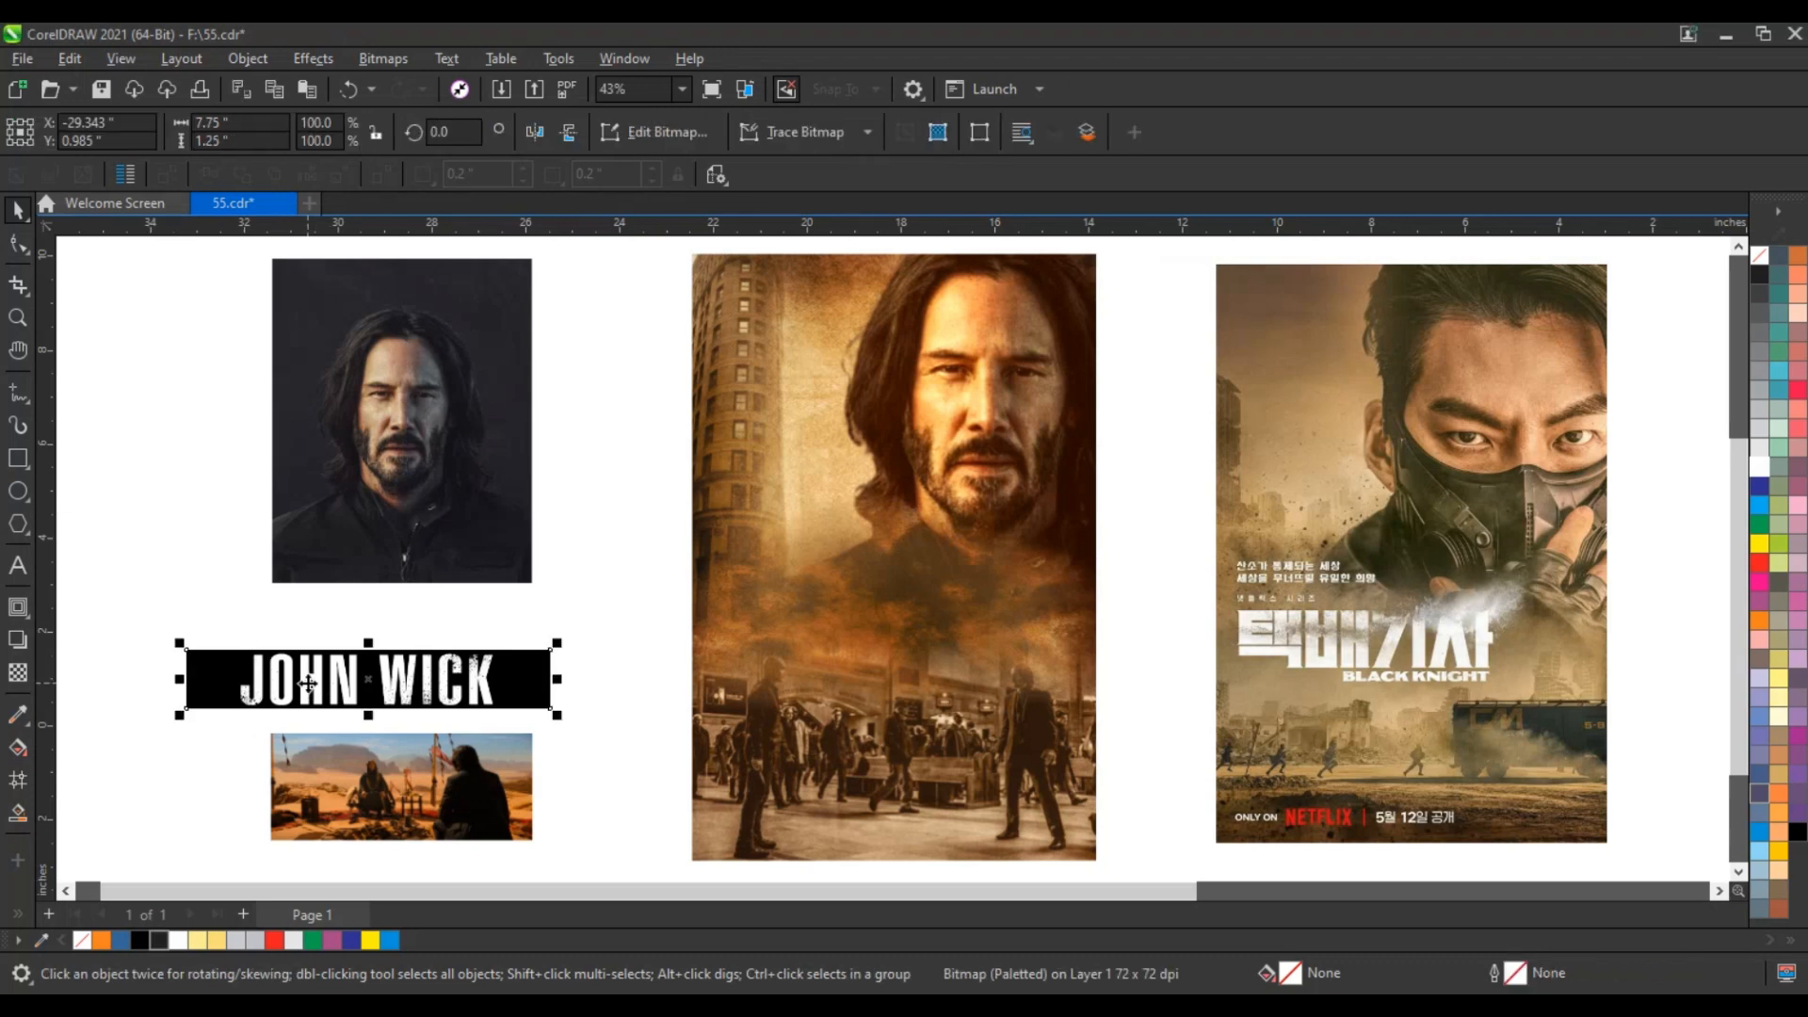
{"action": "left_click_drag", "start_coordinate": [303, 690], "coordinate": [889, 624]}
{"action": "left_click", "coordinate": [17, 672]}
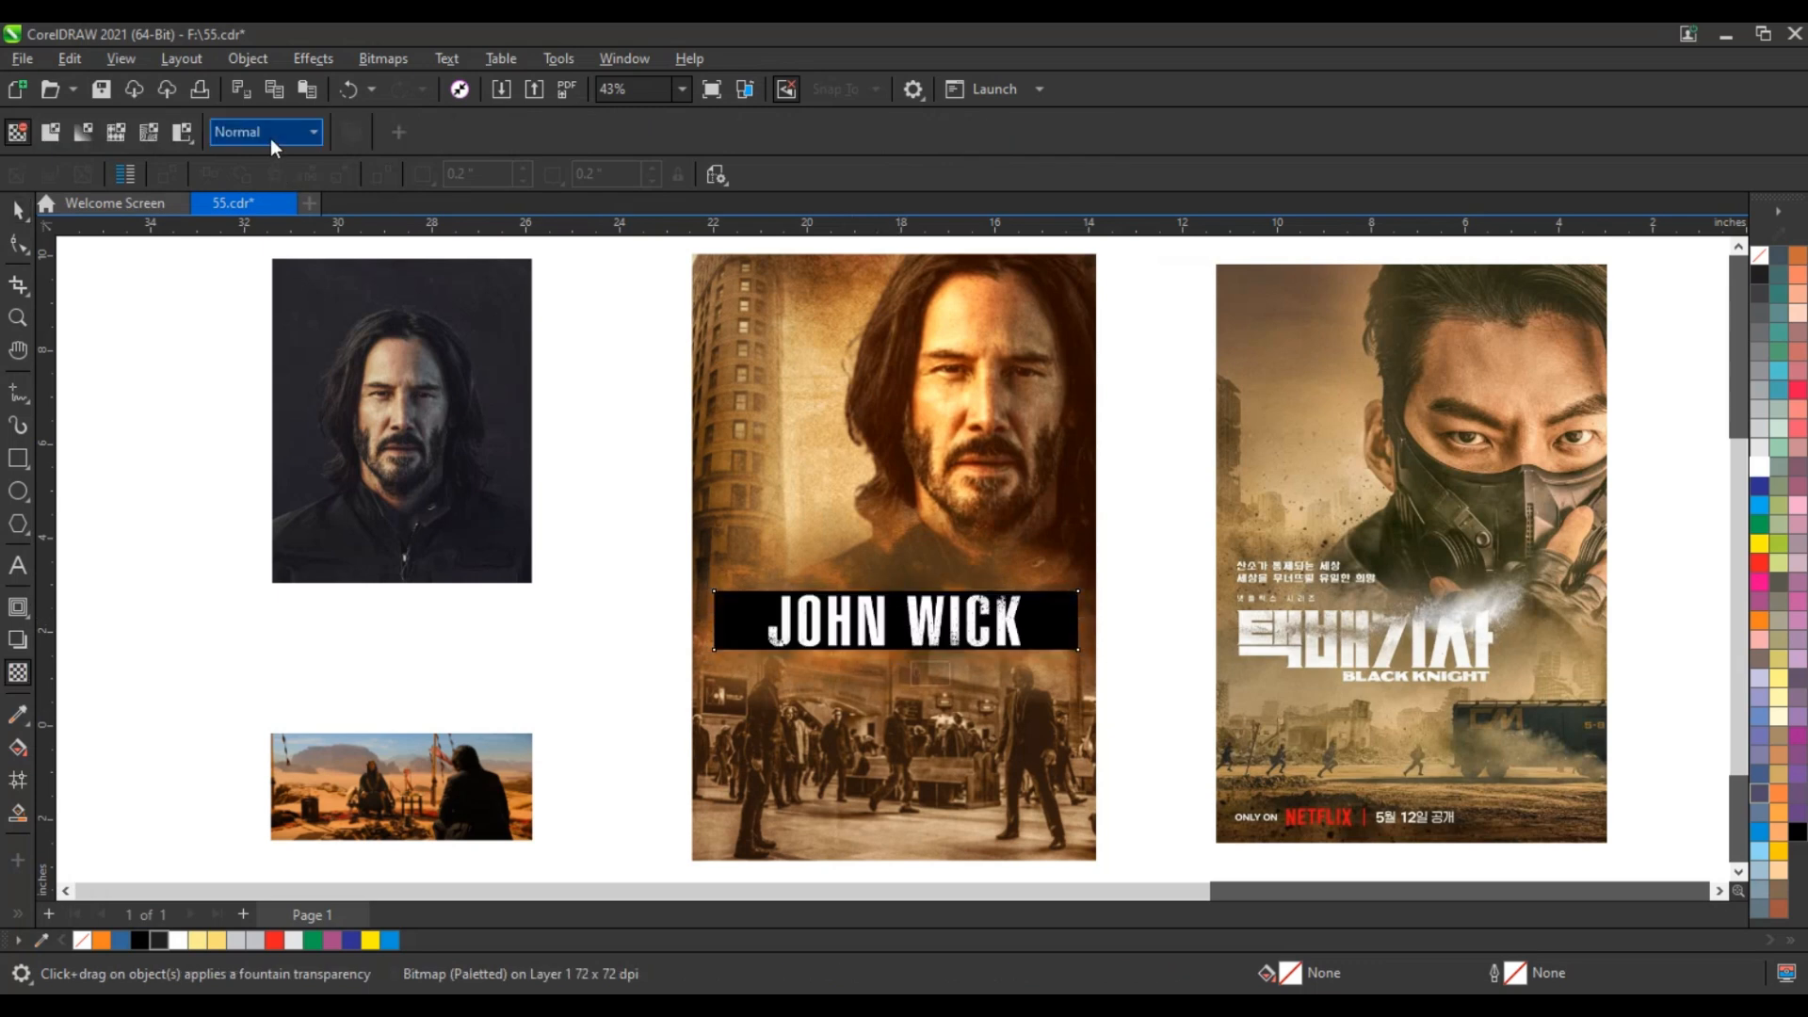
{"action": "left_click", "coordinate": [269, 133]}
{"action": "left_click", "coordinate": [243, 564]}
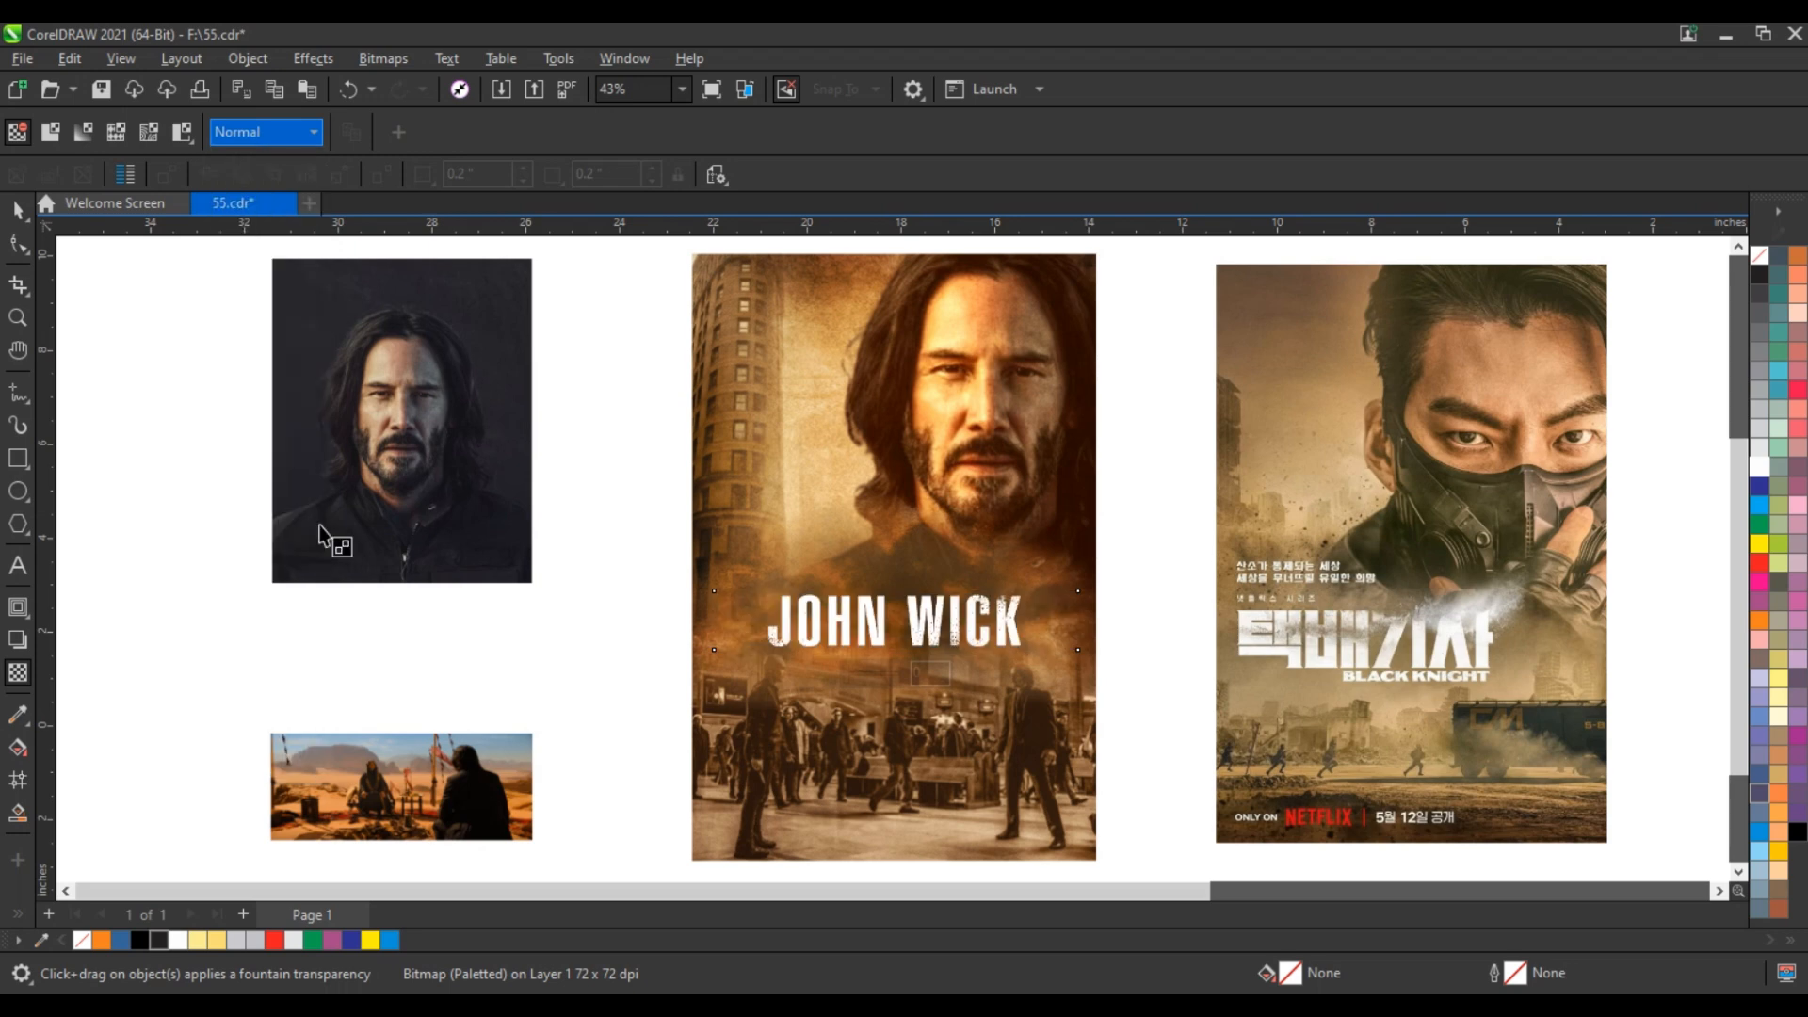
Step: Enlarge the JOHN WICK title to about 10.93 by 1.76 inches and center it across the poster, slightly higher
{"action": "left_click_drag", "start_coordinate": [1089, 657], "coordinate": [1161, 690]}
{"action": "key", "text": "space"}
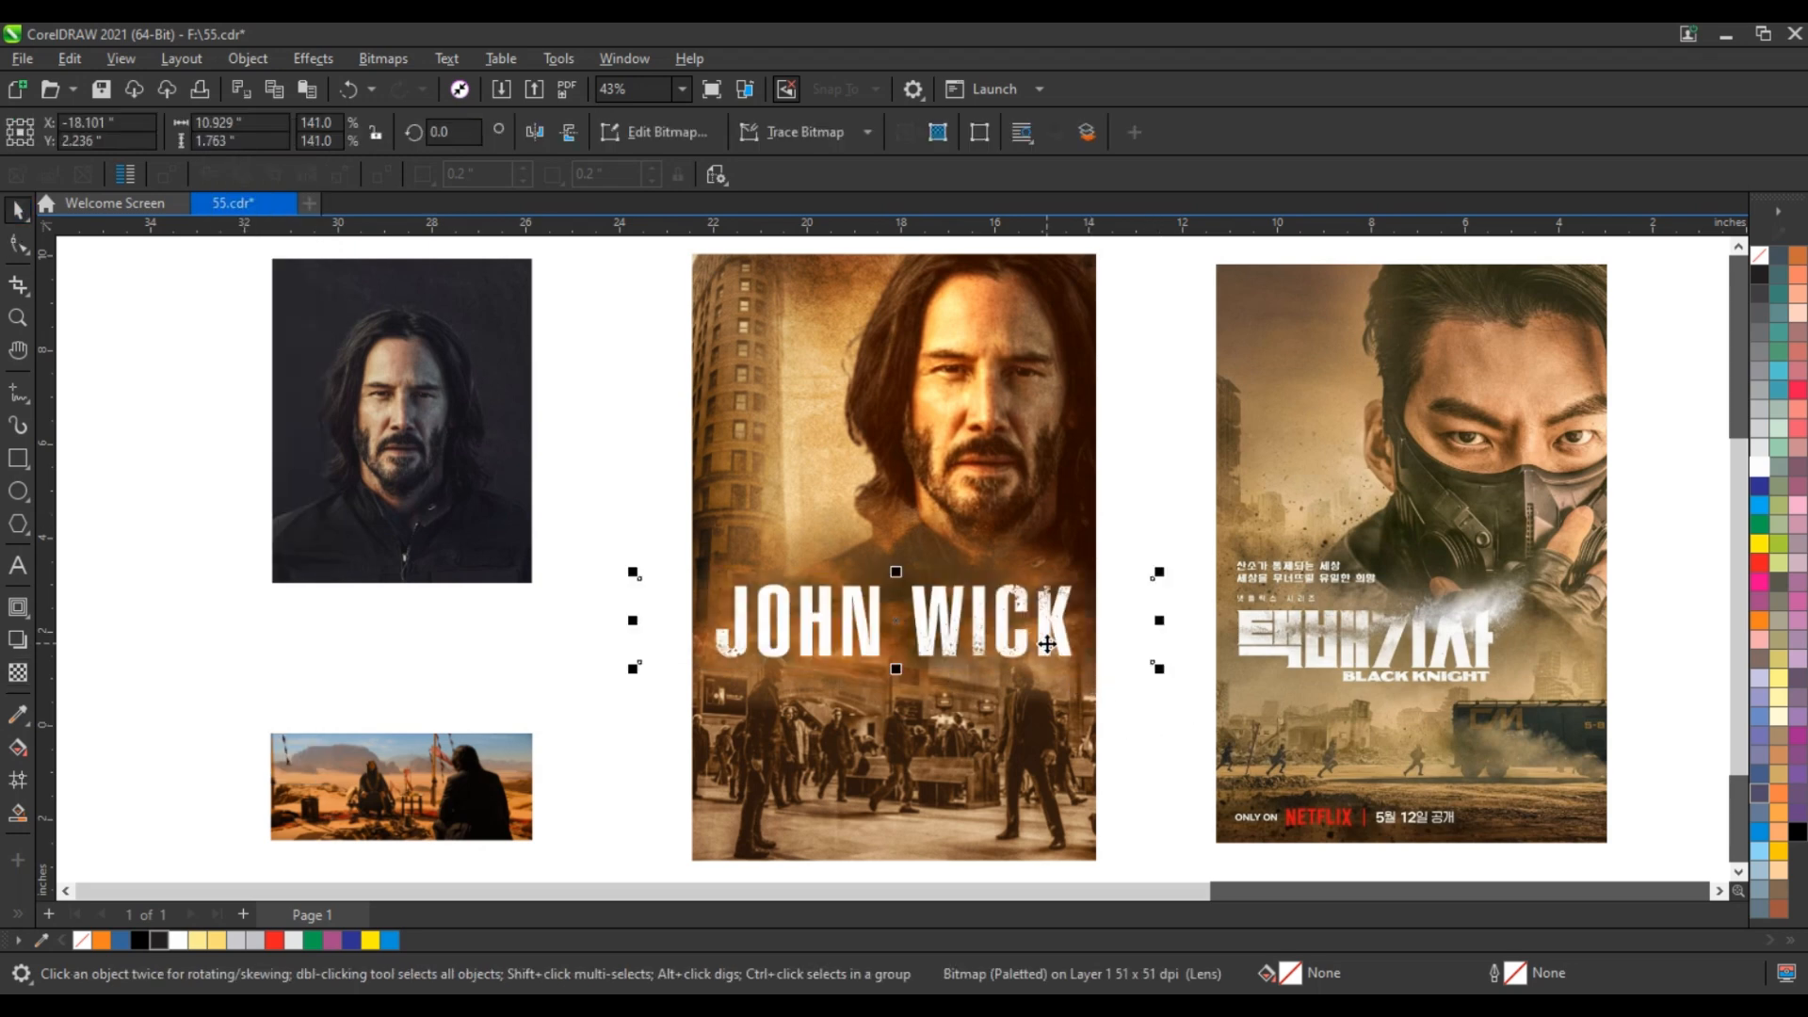
{"action": "left_click_drag", "start_coordinate": [1045, 641], "coordinate": [1043, 640]}
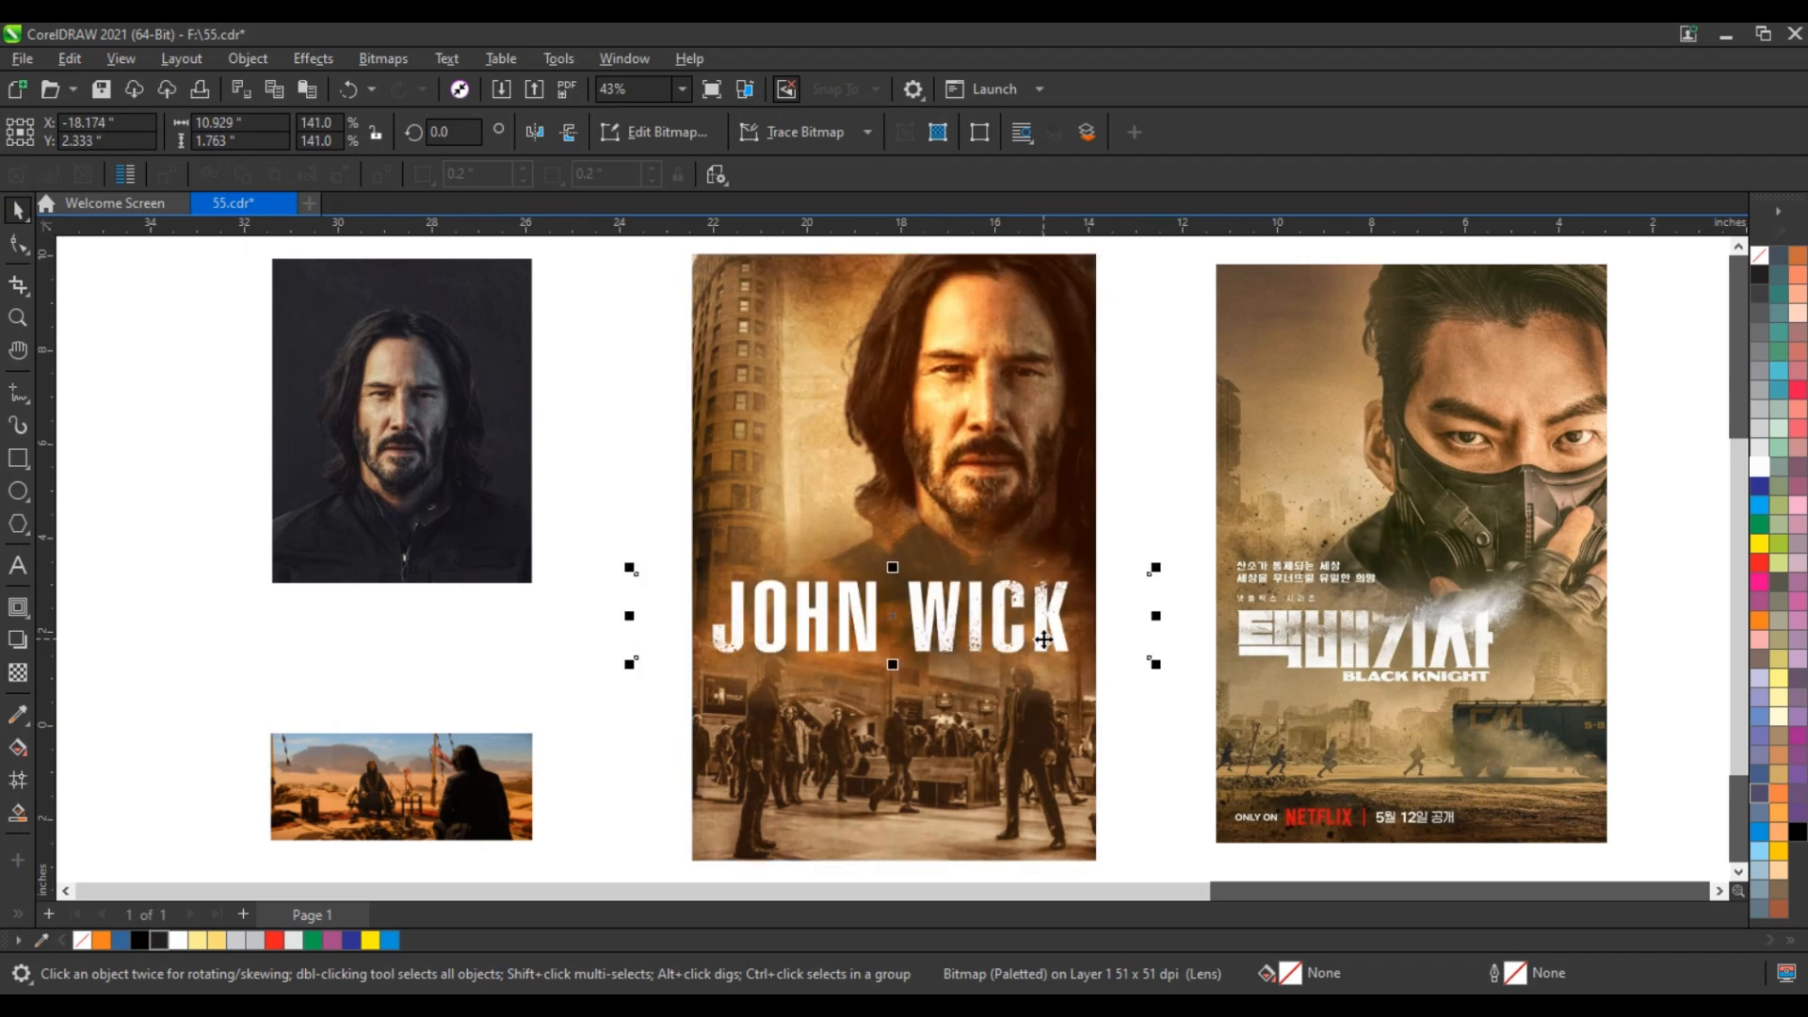
Step: PowerClip the JOHN WICK title inside the poster
{"action": "right_click", "coordinate": [1044, 639]}
{"action": "left_click", "coordinate": [1100, 657]}
{"action": "left_click", "coordinate": [909, 468]}
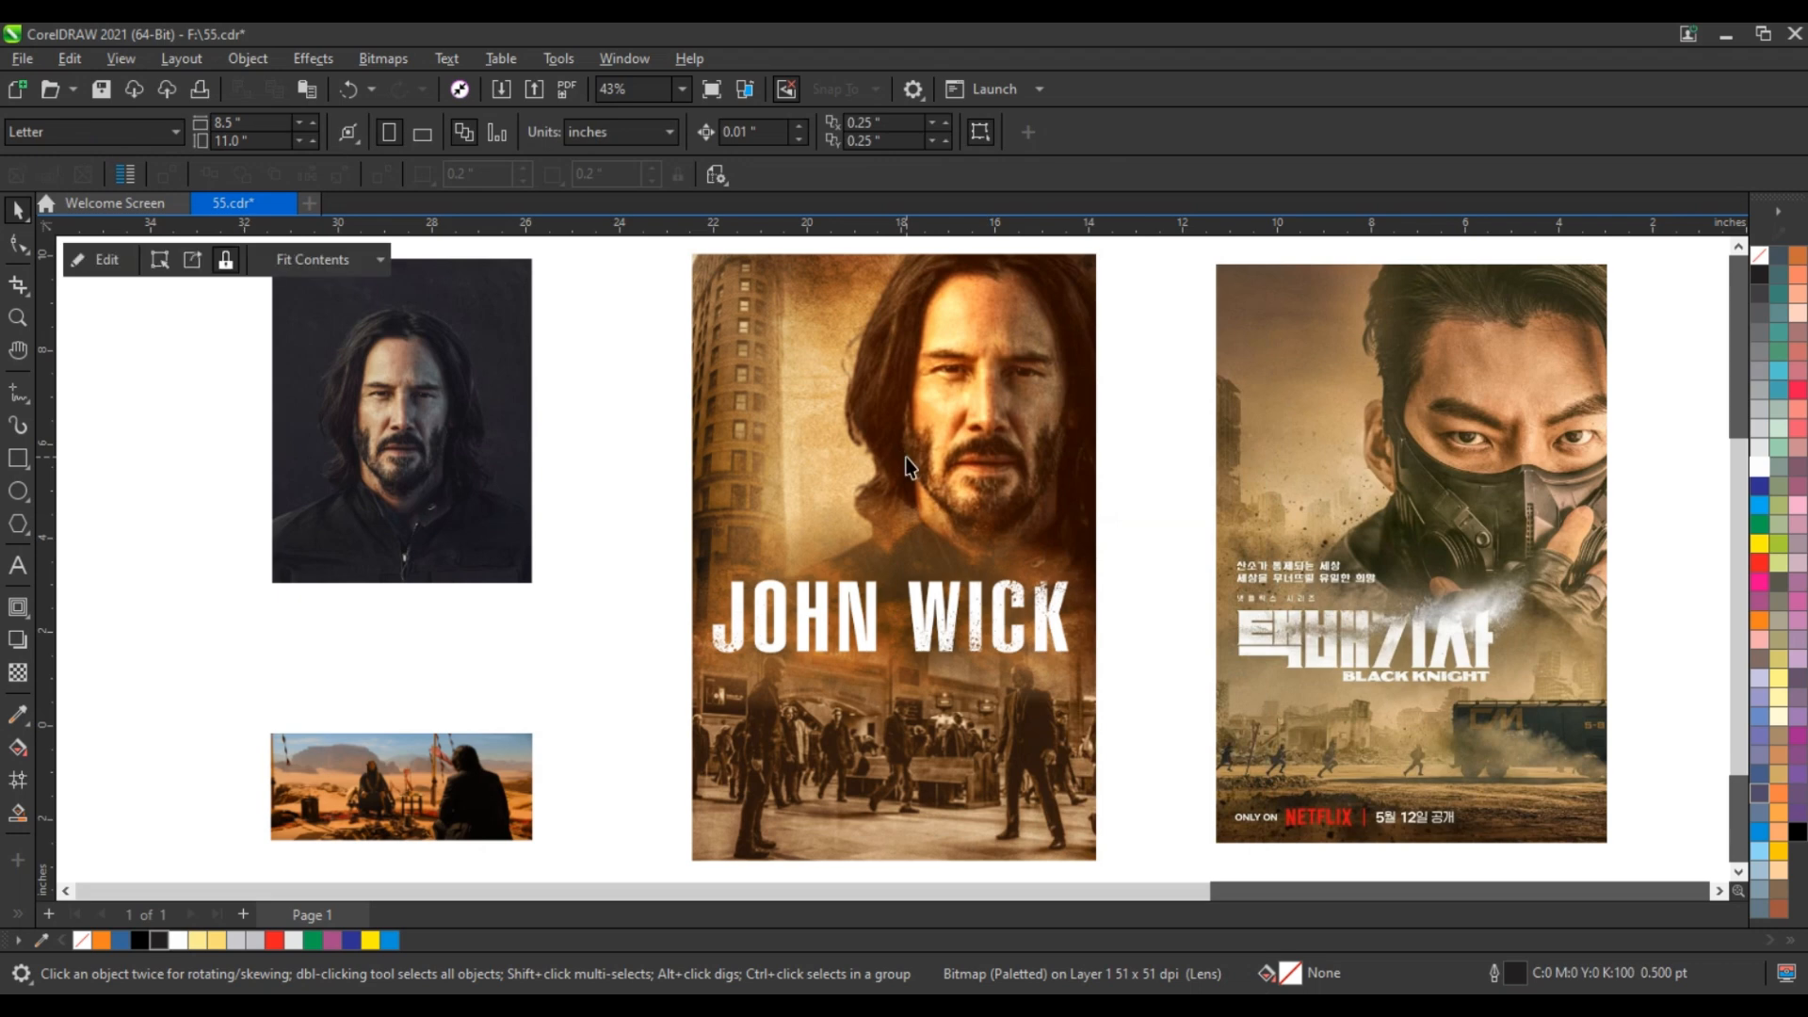
{"action": "left_click", "coordinate": [646, 540]}
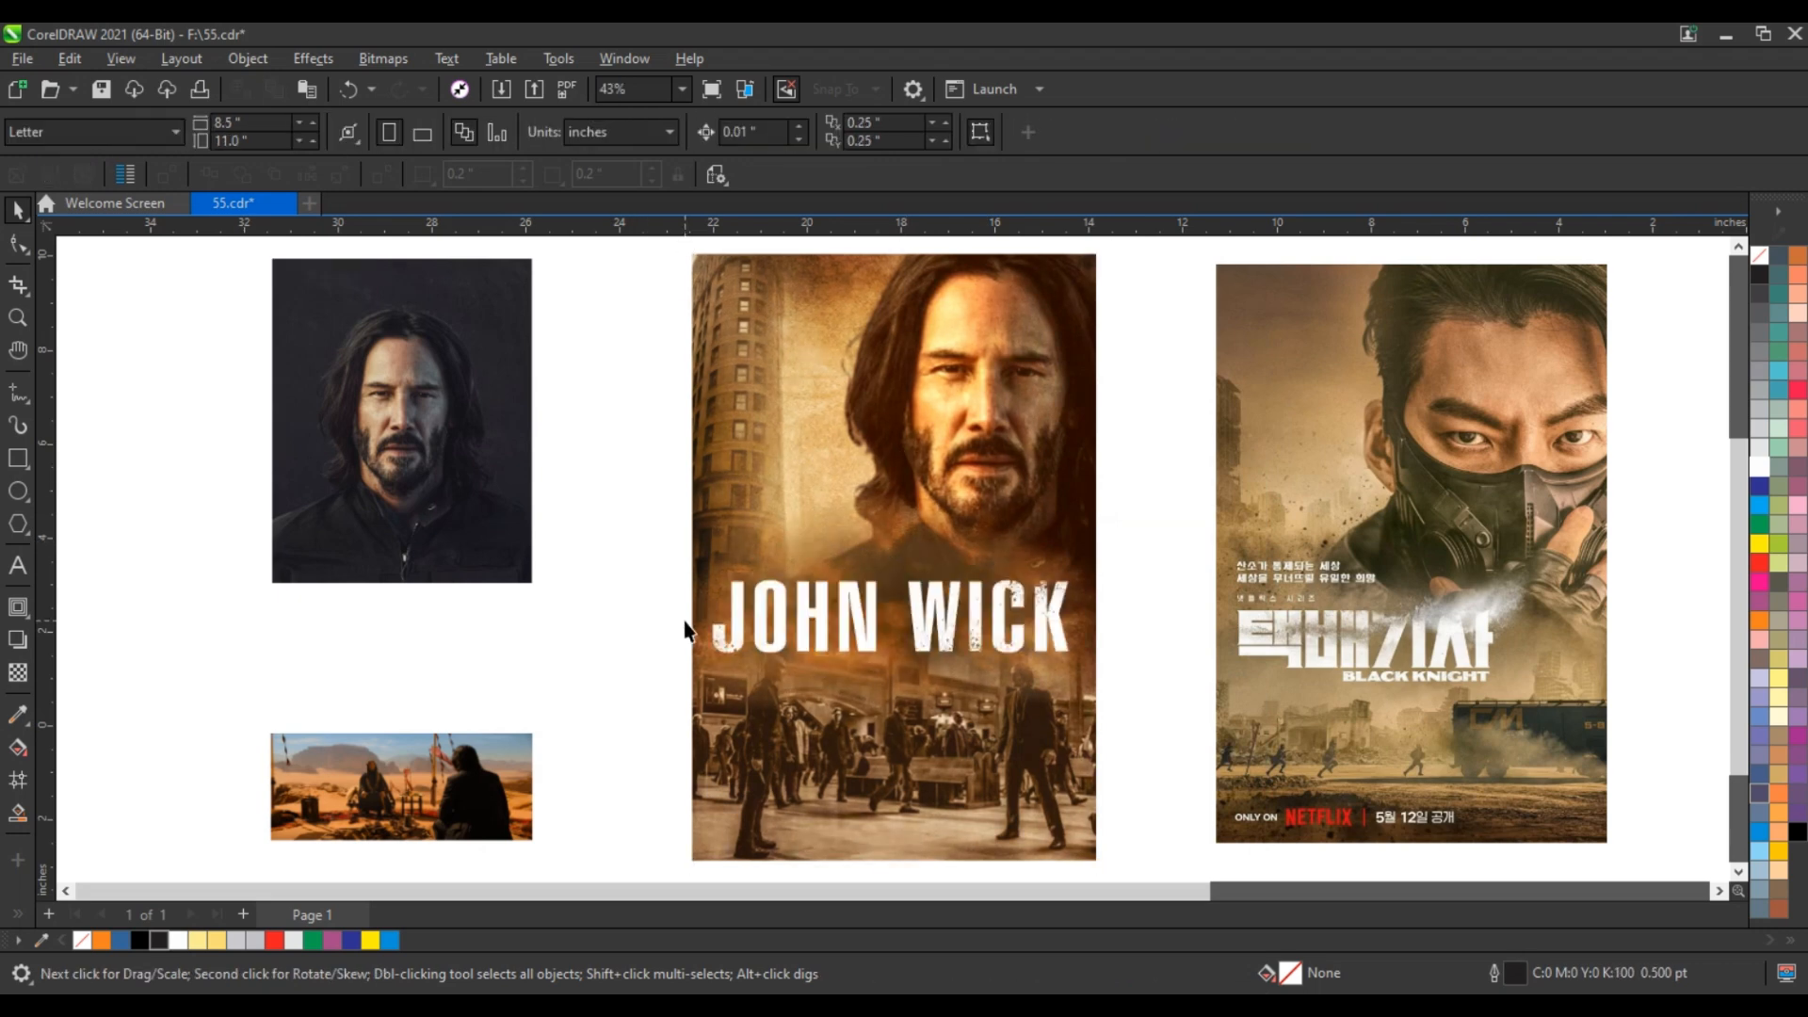
Step: Delete the leftover portrait and desert scene source images beside the poster
{"action": "scroll", "coordinate": [684, 631], "scroll_direction": "down", "scroll_amount": 2}
{"action": "left_click_drag", "start_coordinate": [274, 347], "coordinate": [678, 828]}
{"action": "key", "text": "Delete"}
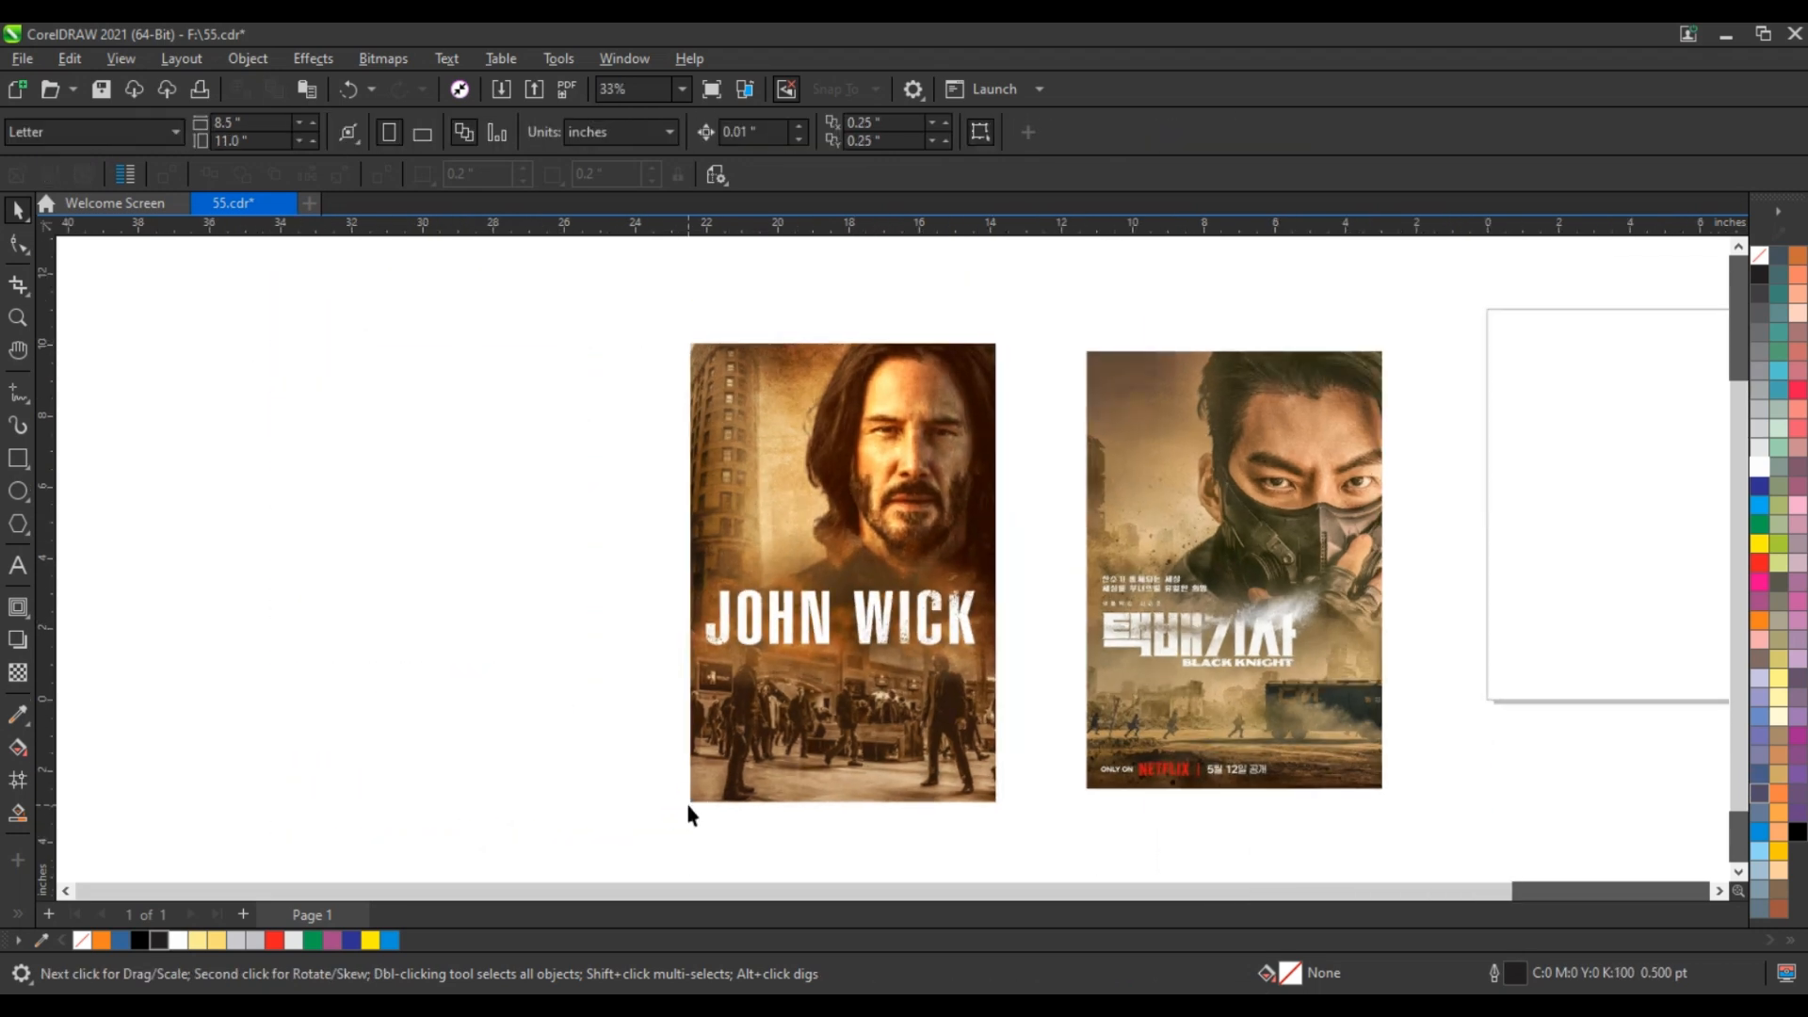
Step: Enlarge the Black Knight reference poster to about 8.61 by 12.74 inches and preview both posters in full screen
{"action": "left_click", "coordinate": [1364, 721]}
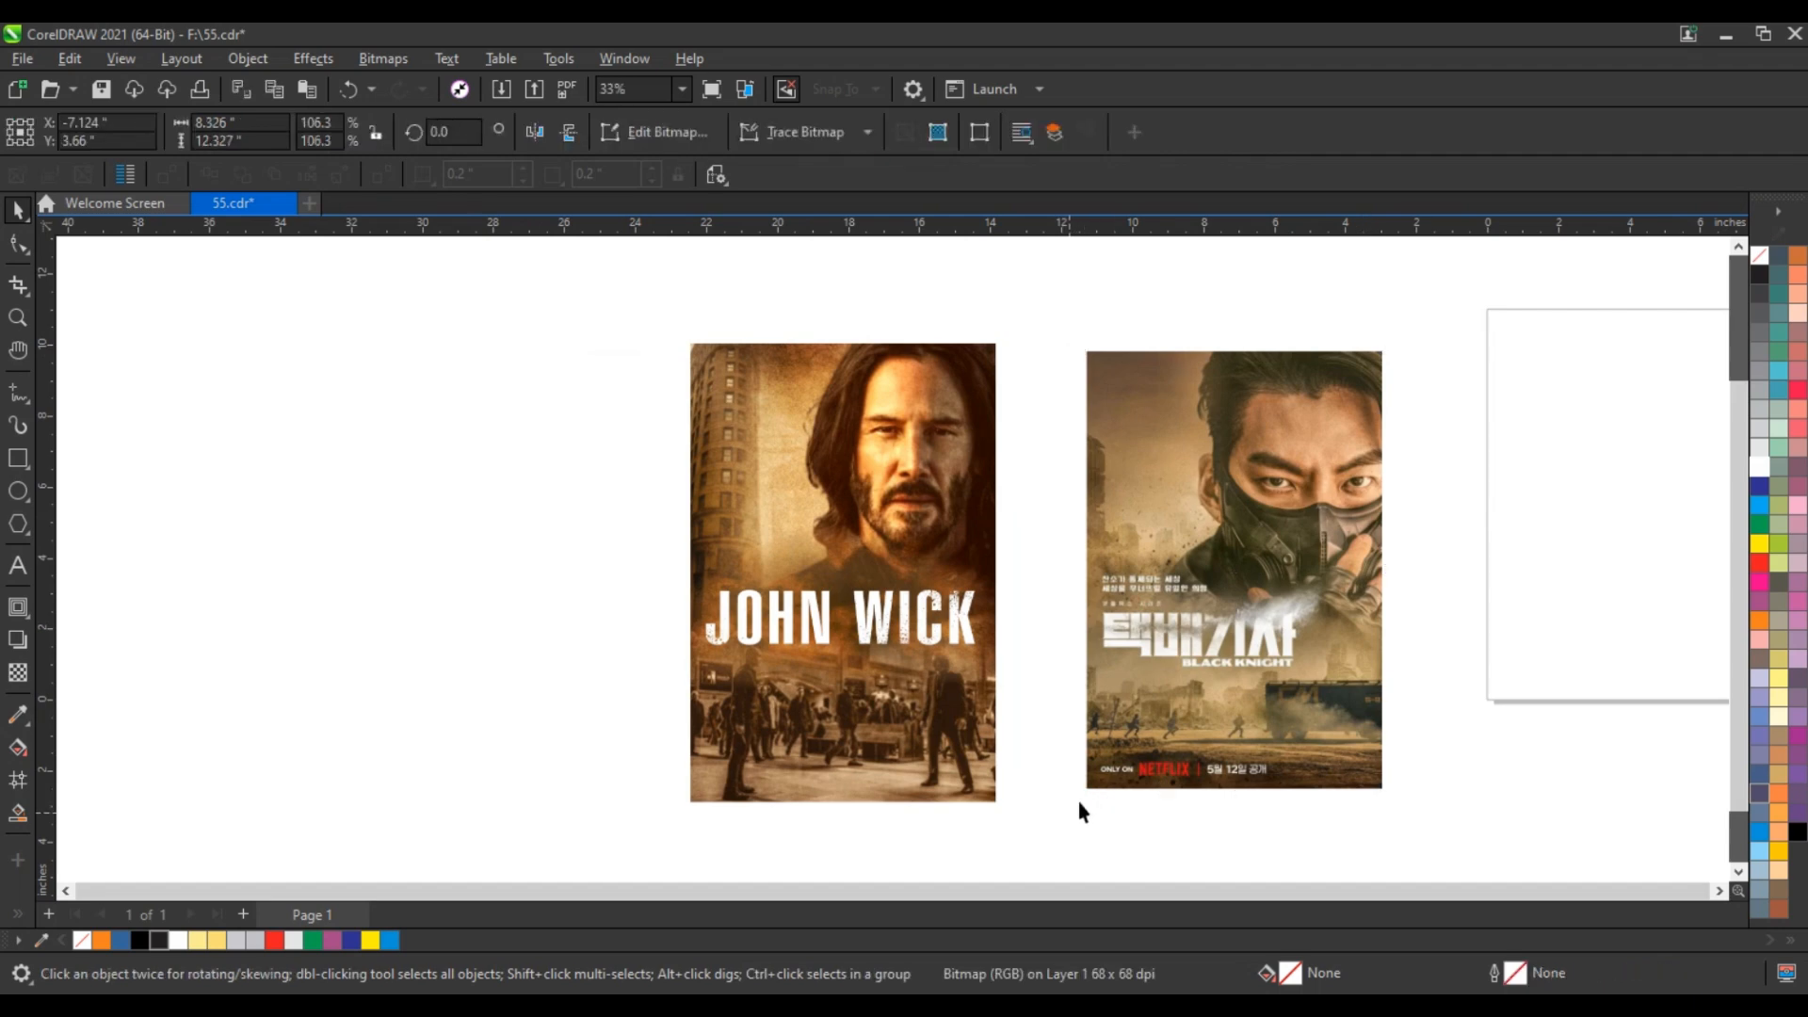
{"action": "left_click_drag", "start_coordinate": [1079, 795], "coordinate": [1068, 815]}
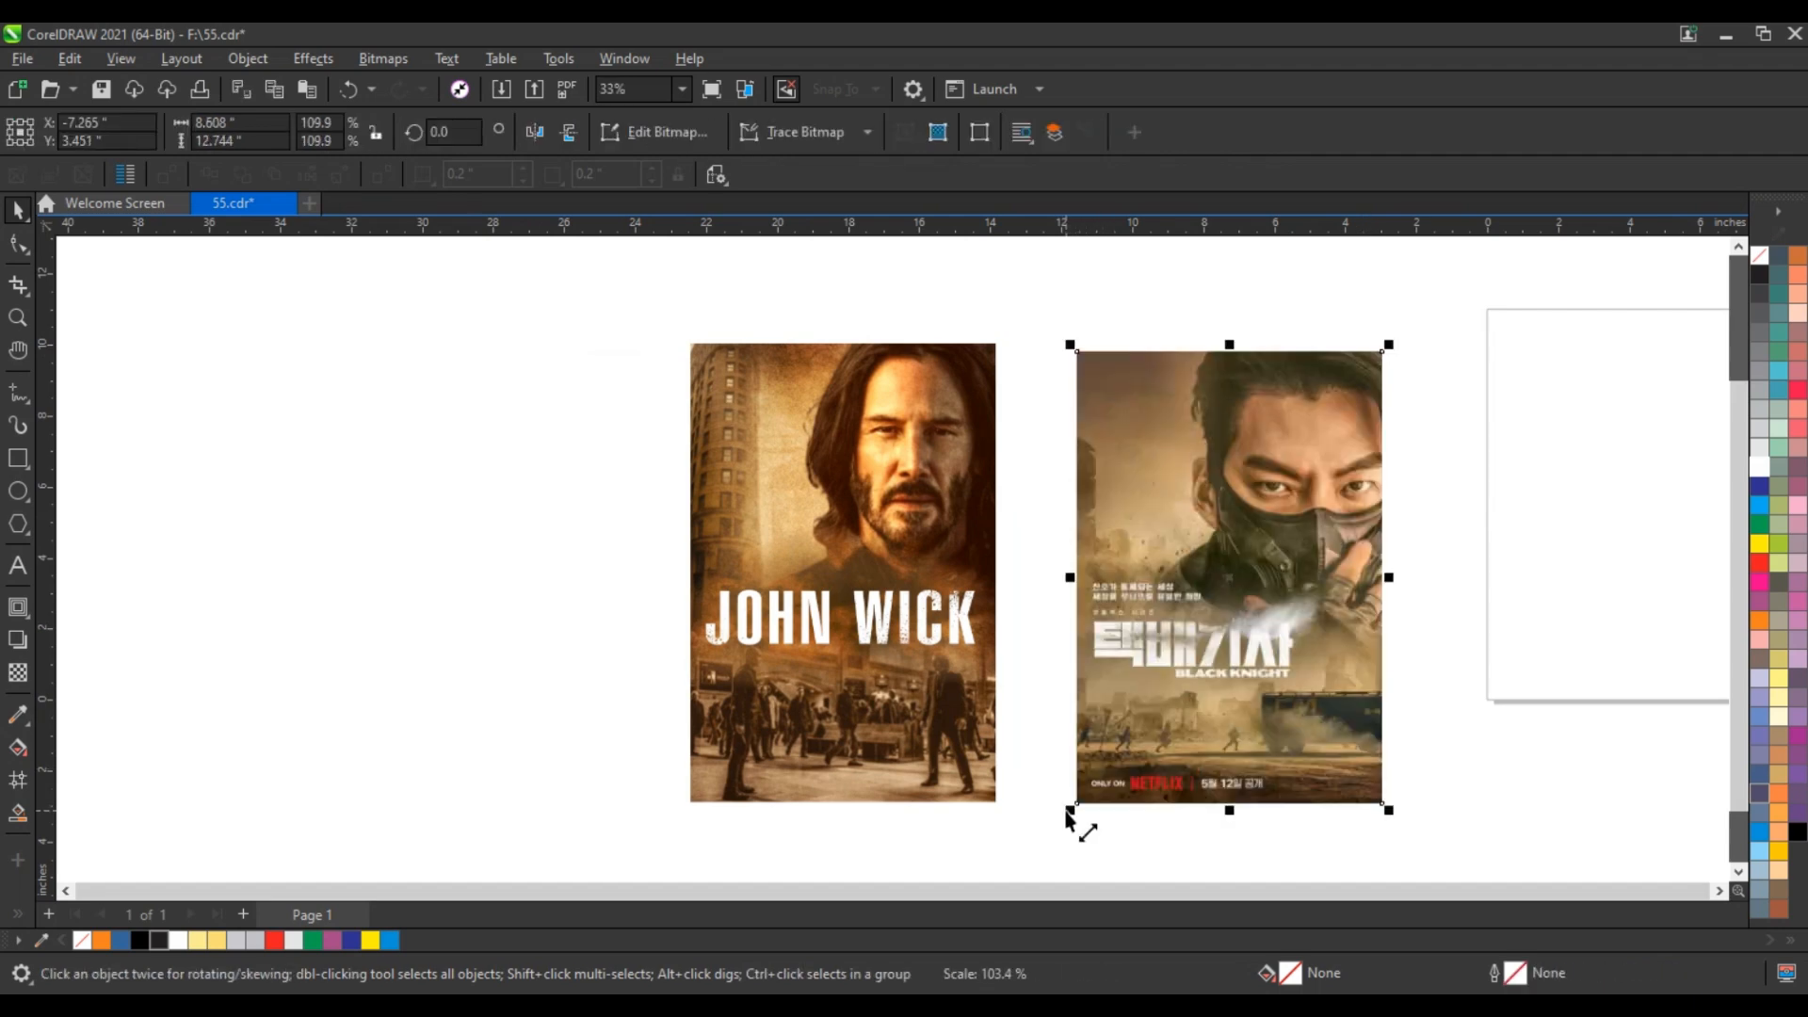
{"action": "left_click_drag", "start_coordinate": [1428, 827], "coordinate": [605, 311]}
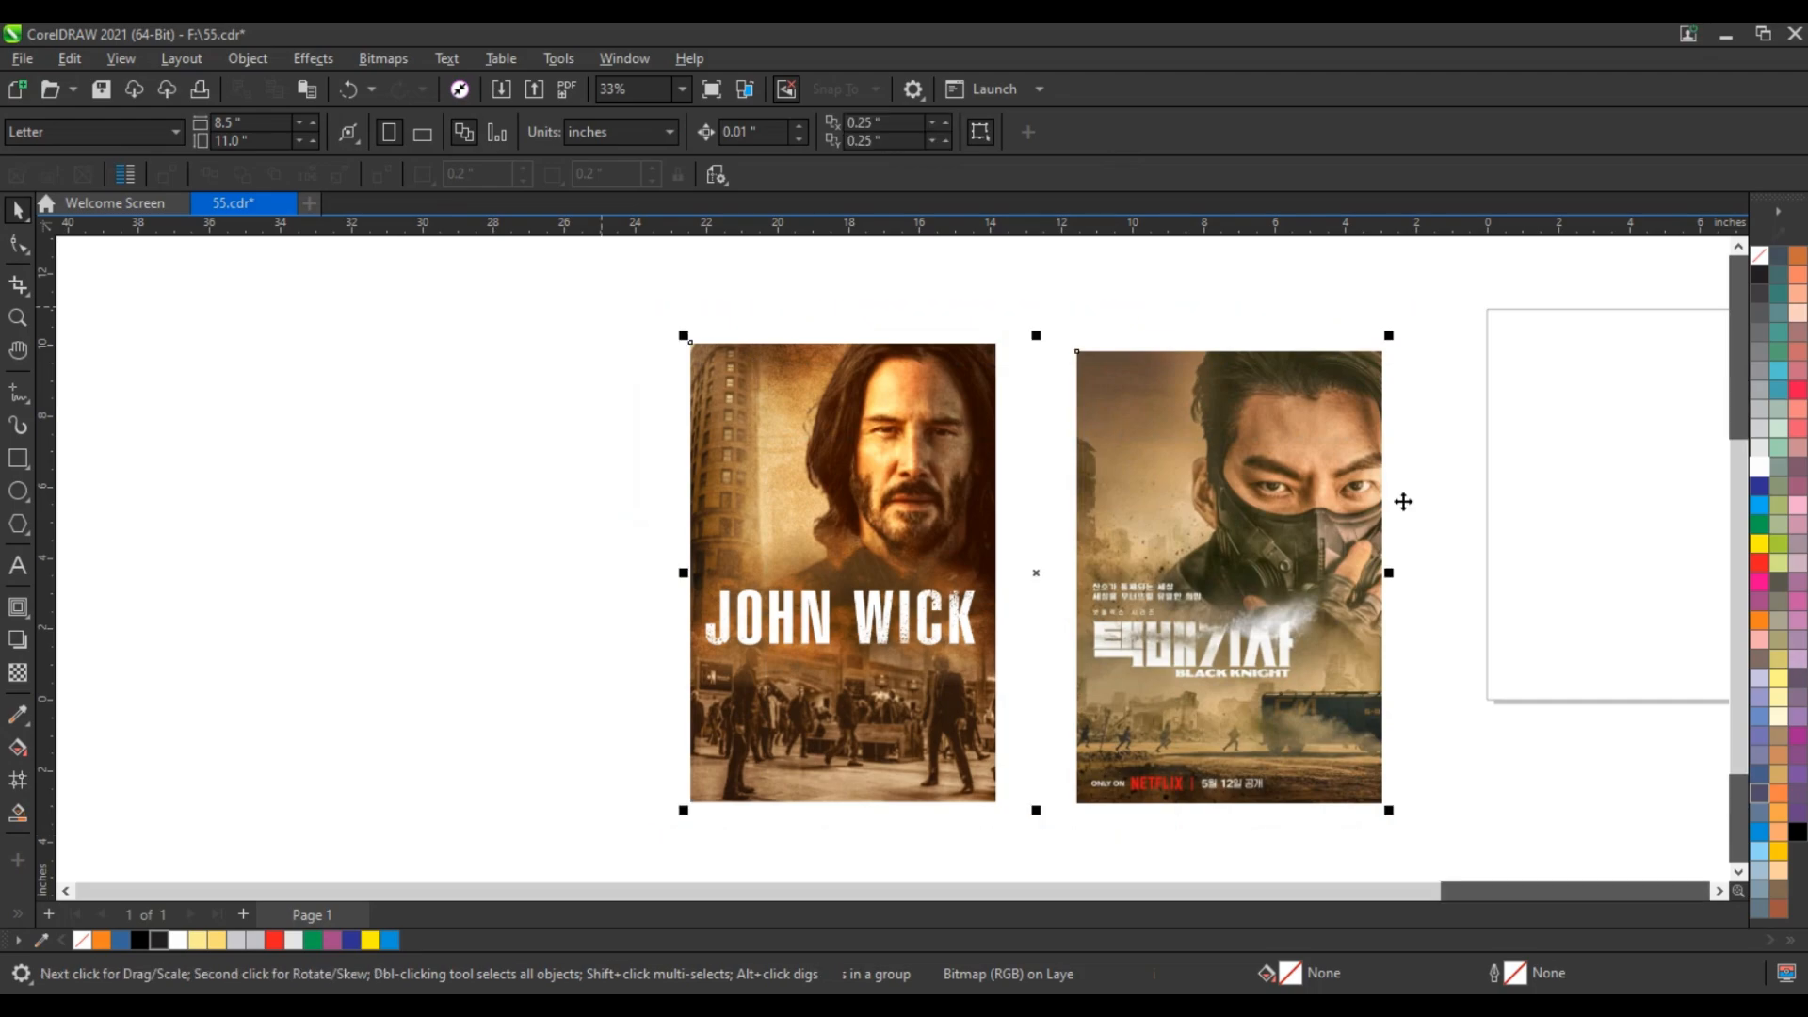
{"action": "key", "text": "F9"}
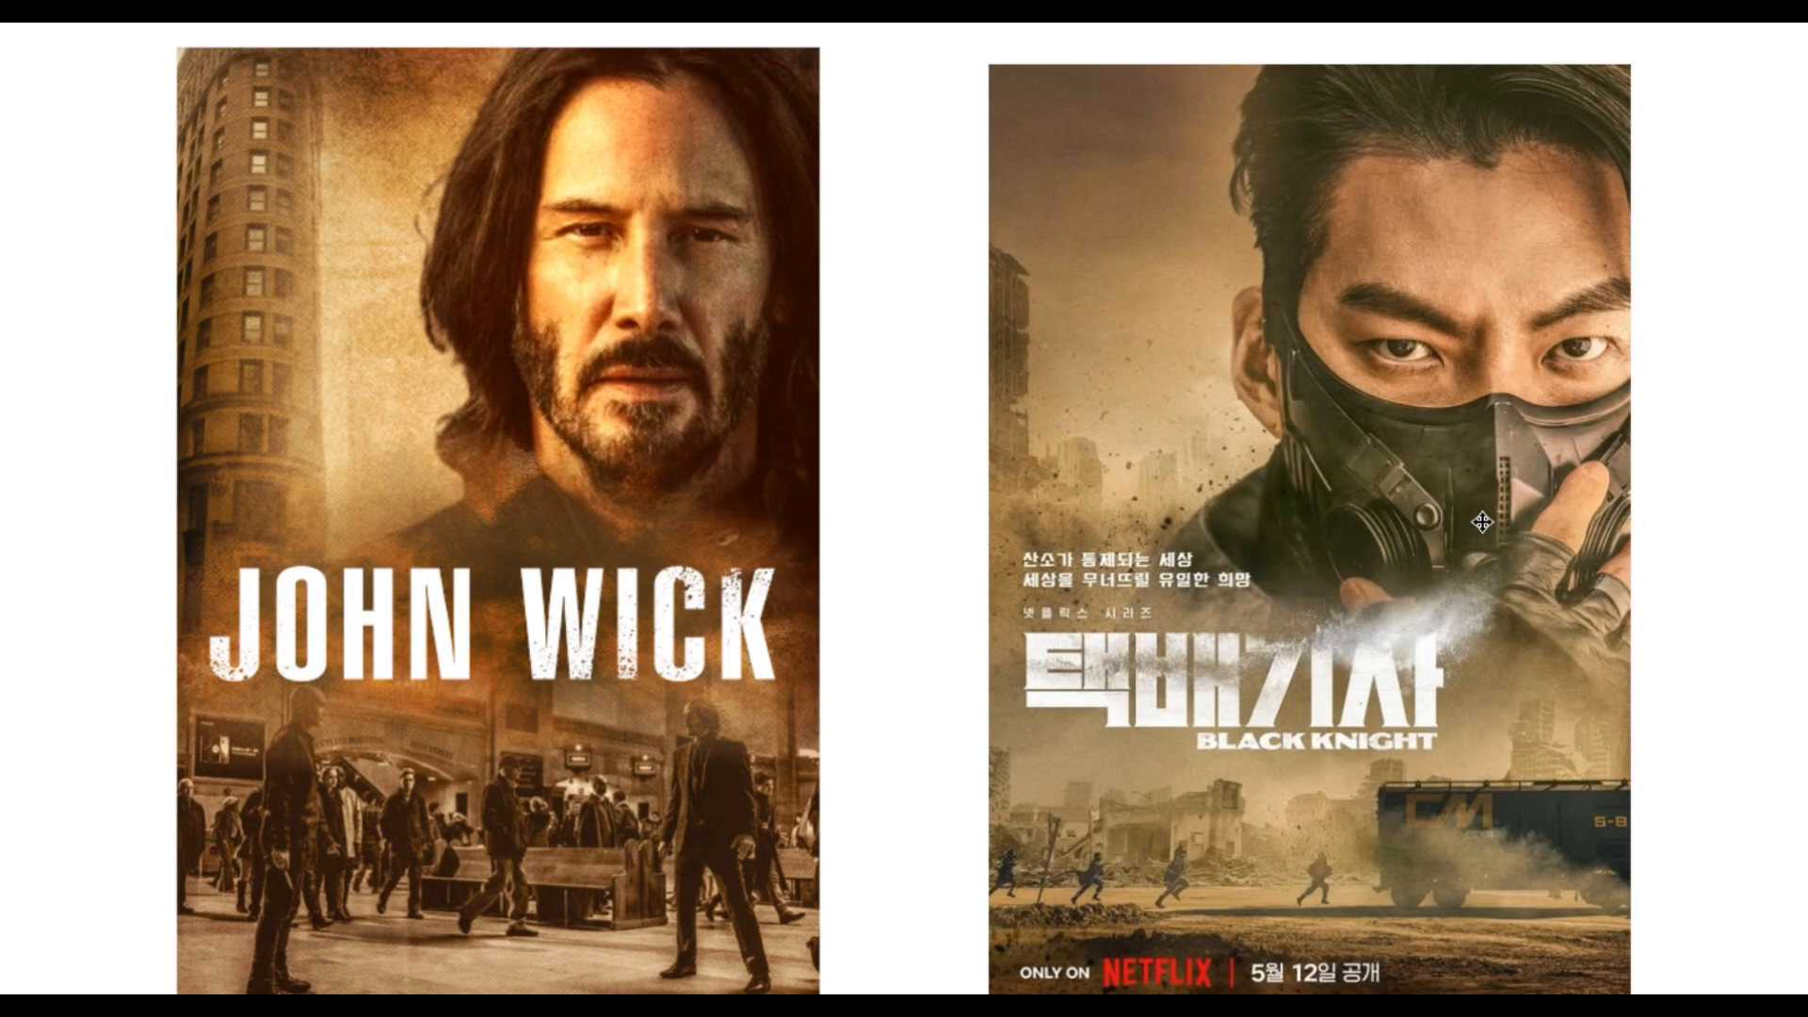
{"action": "key", "text": "Escape"}
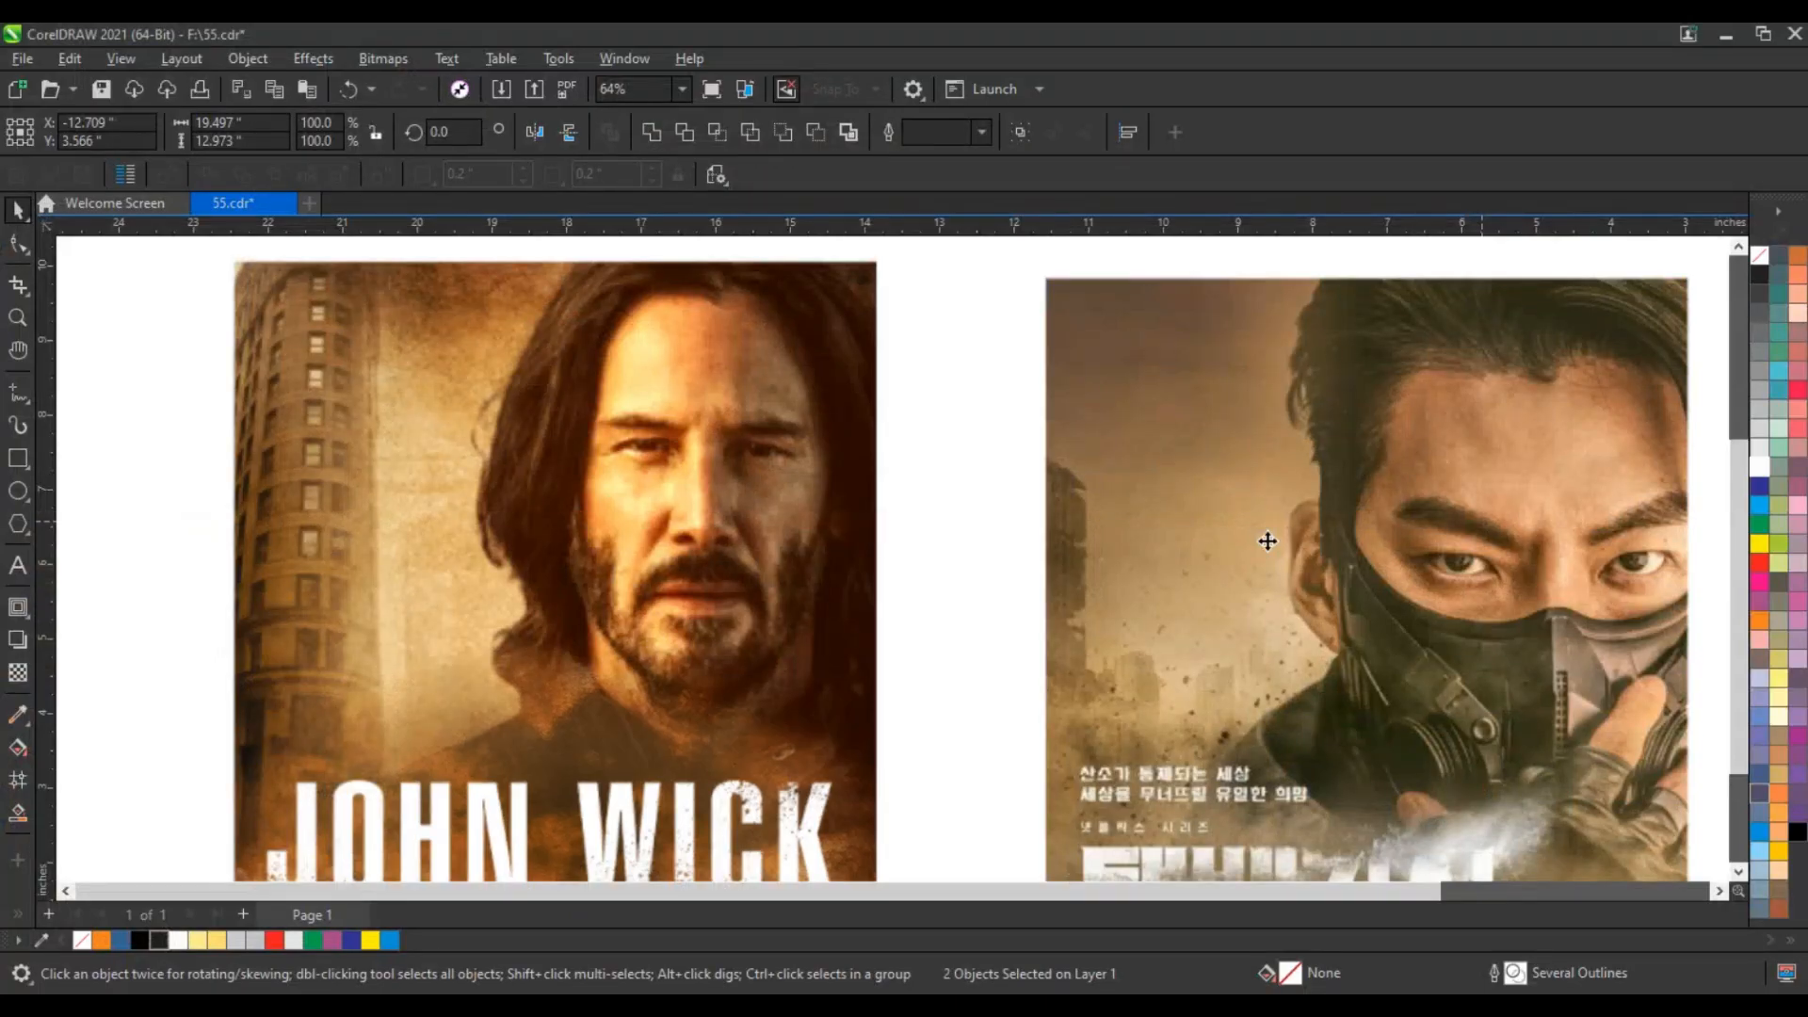